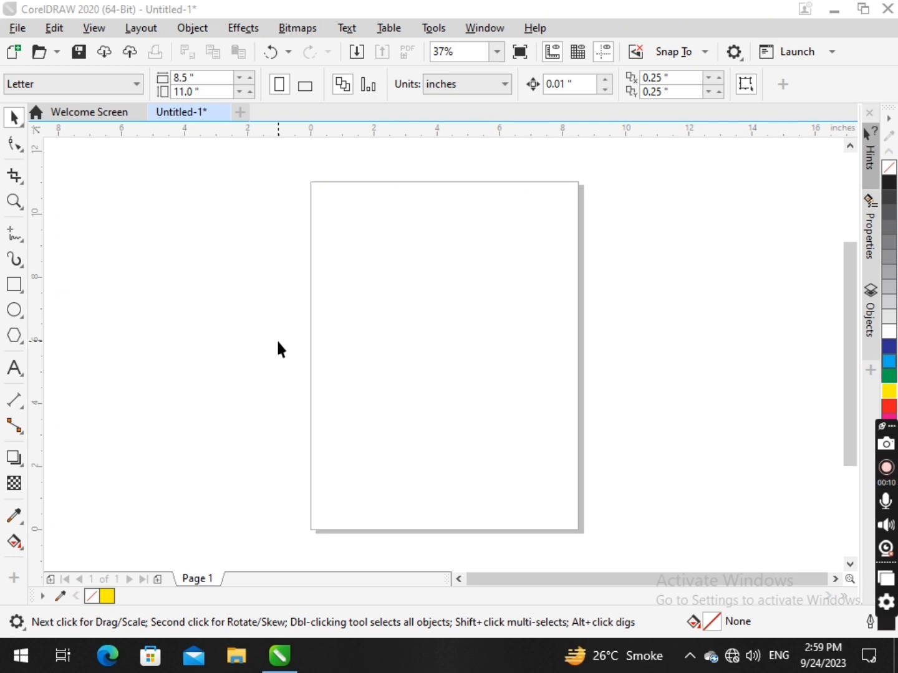
{"action": "left_click", "coordinate": [8, 236]}
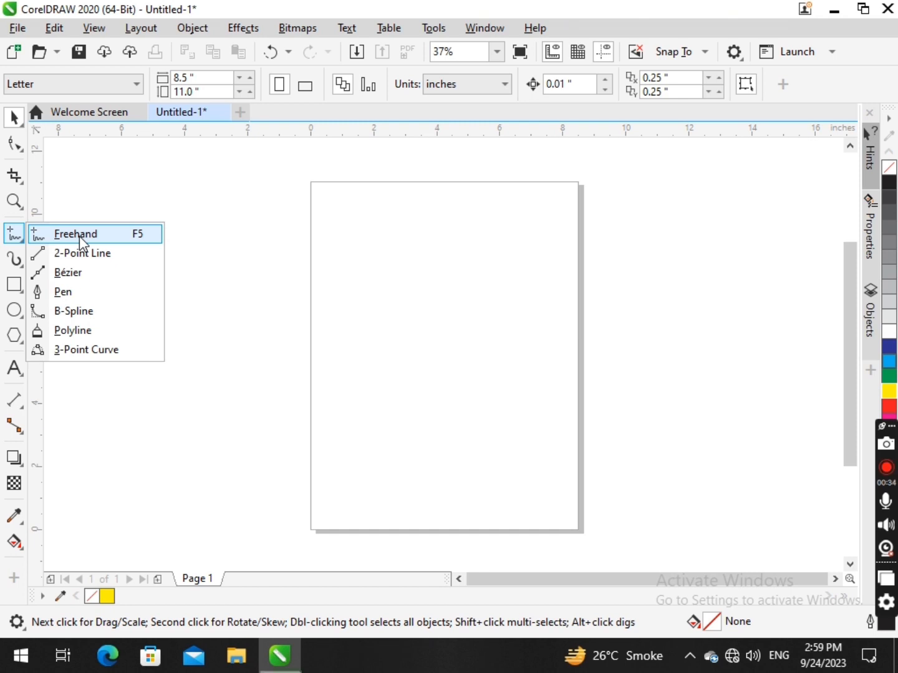
{"action": "left_click", "coordinate": [266, 243]}
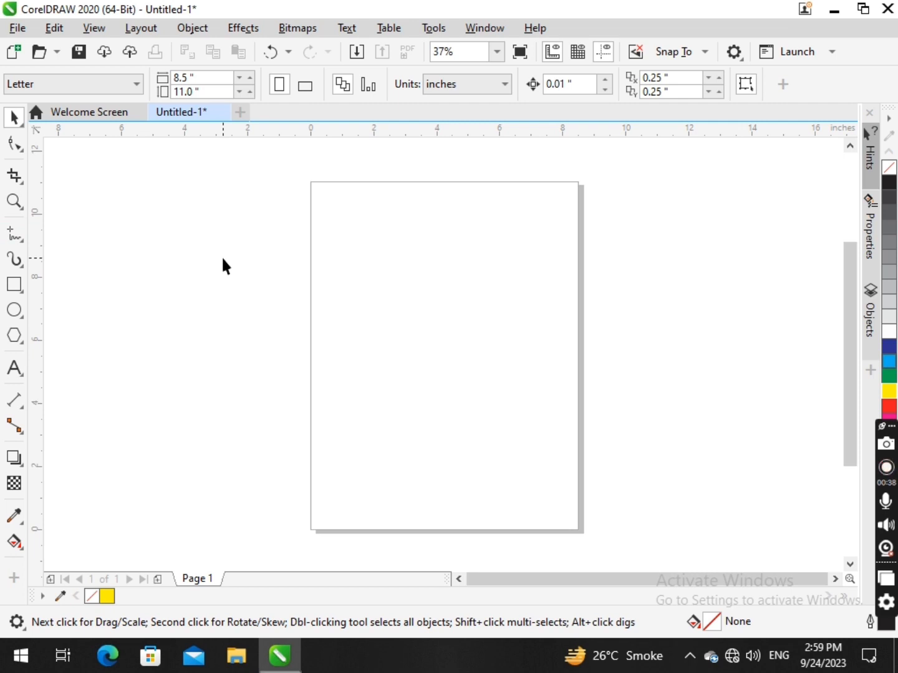
{"action": "left_click", "coordinate": [17, 235]}
{"action": "left_click", "coordinate": [19, 231]}
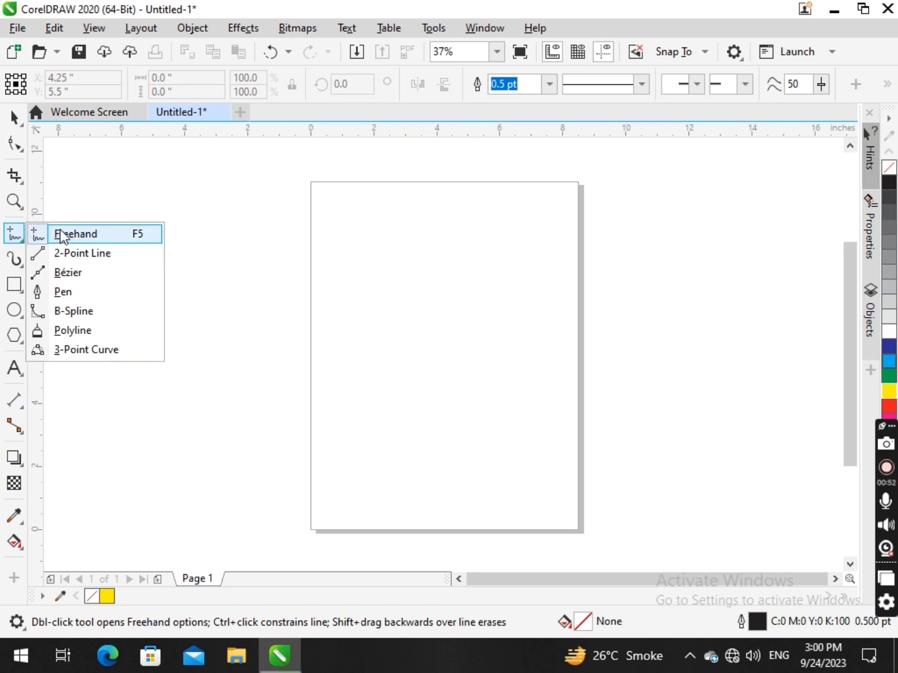
{"action": "left_click", "coordinate": [138, 238]}
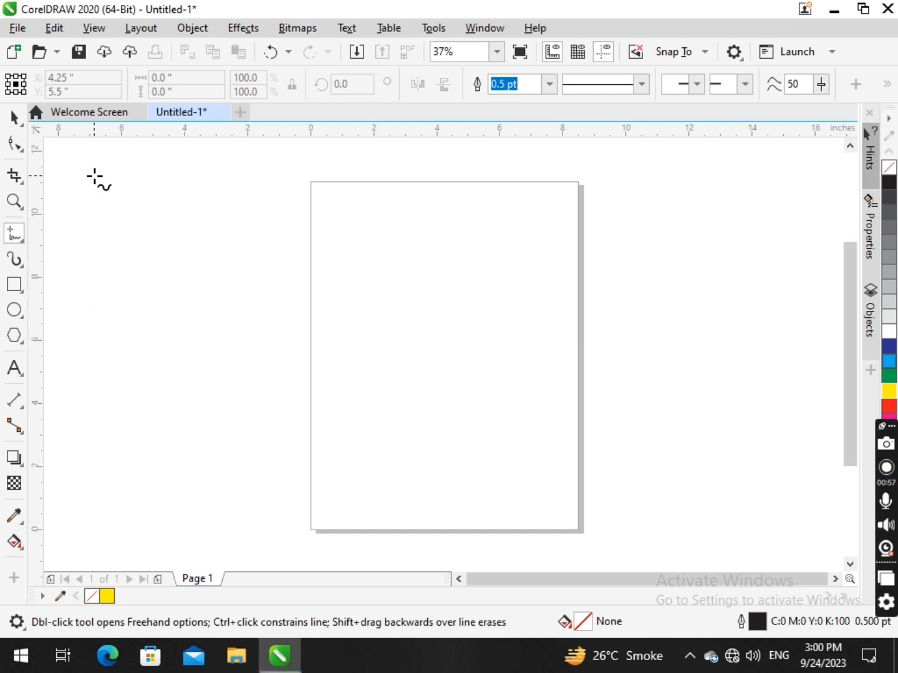
{"action": "left_click", "coordinate": [17, 149]}
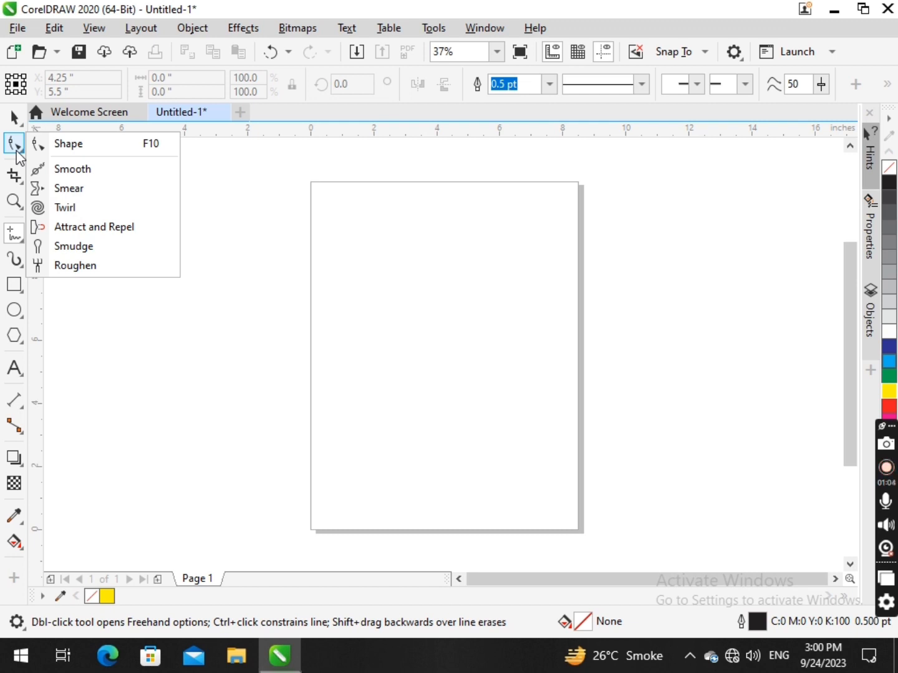
{"action": "left_click", "coordinate": [19, 238]}
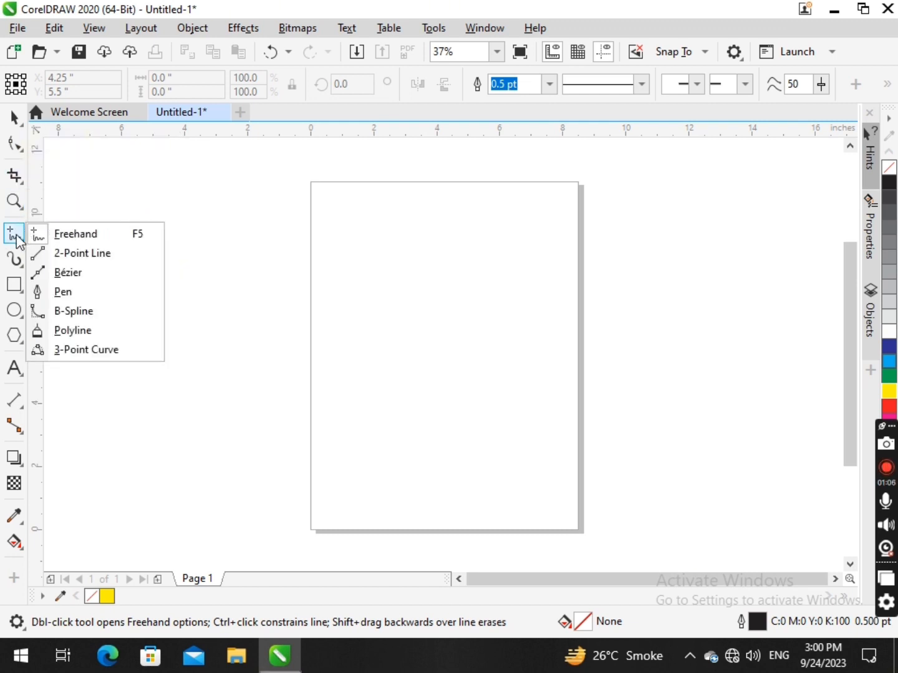
{"action": "left_click", "coordinate": [137, 234]}
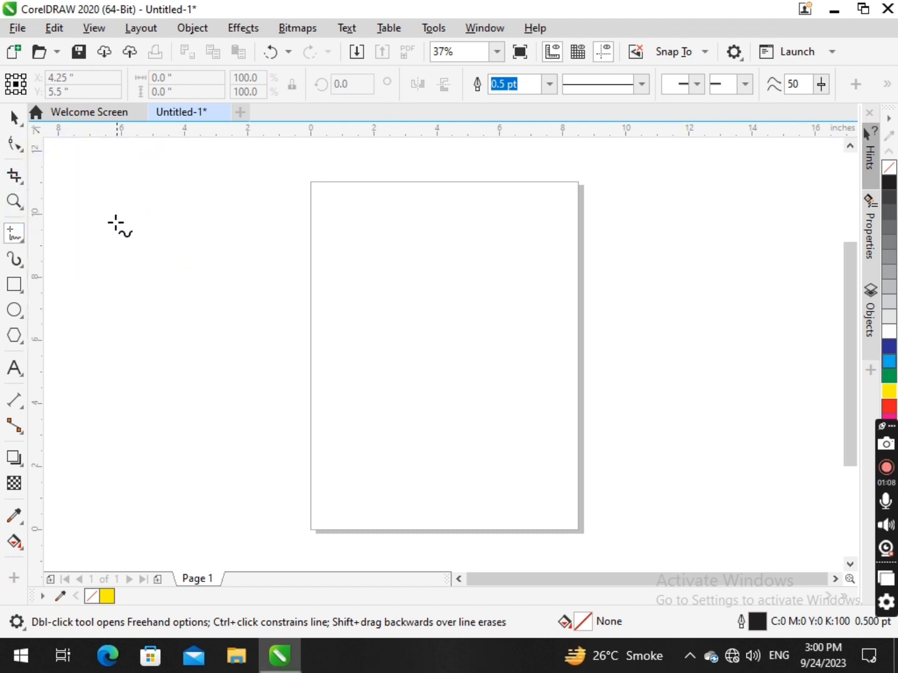
{"action": "left_click", "coordinate": [14, 117]}
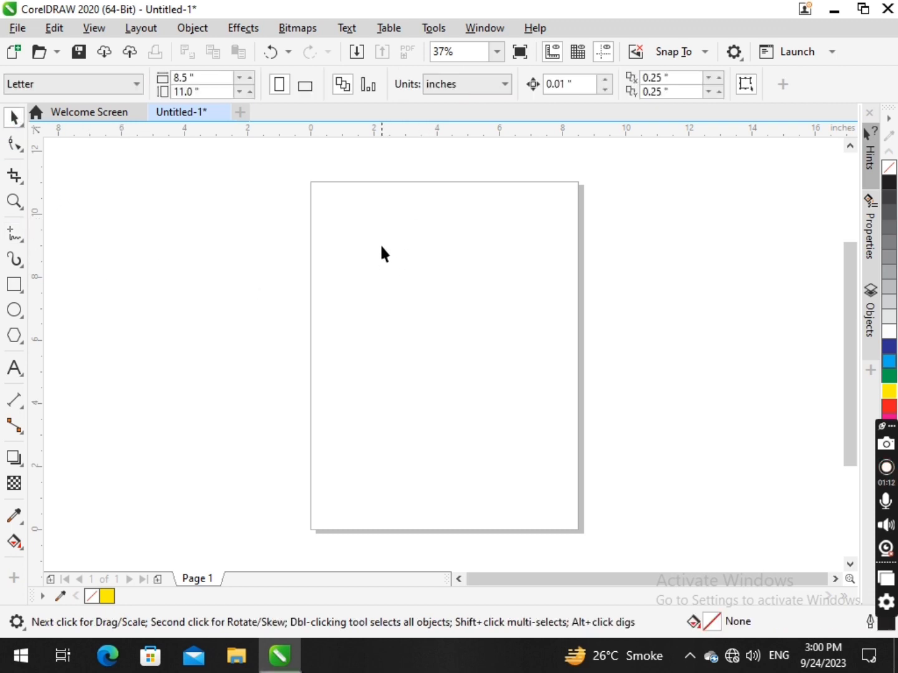
- Draw a nearly horizontal straight line about 7.3 in long across the page's upper part with the Freehand tool, and undo it
{"action": "key", "text": "F5"}
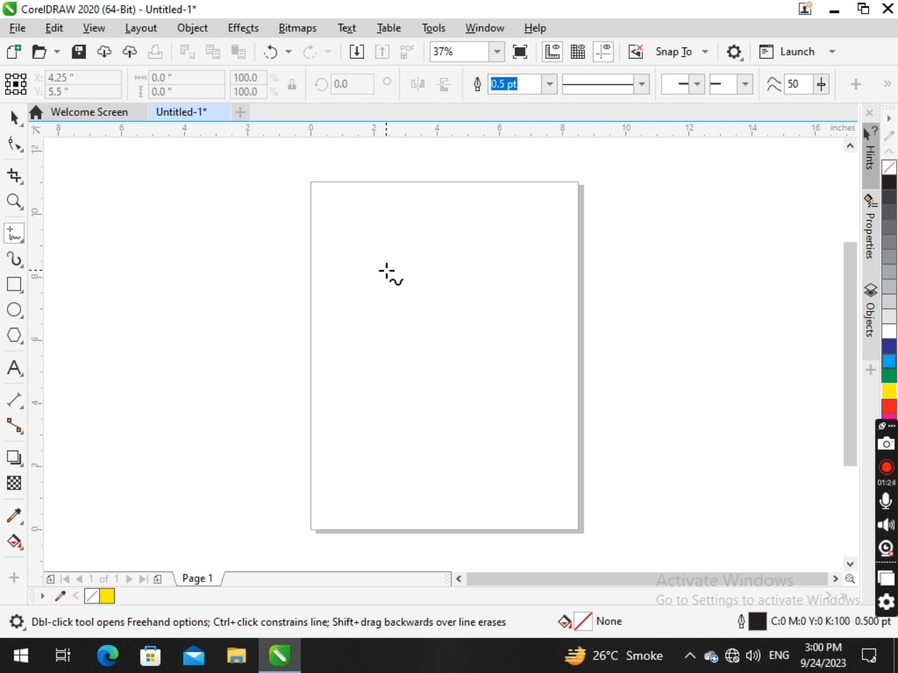
{"action": "scroll", "coordinate": [383, 266], "scroll_direction": "up", "scroll_amount": 2}
{"action": "scroll", "coordinate": [377, 266], "scroll_direction": "down", "scroll_amount": 2}
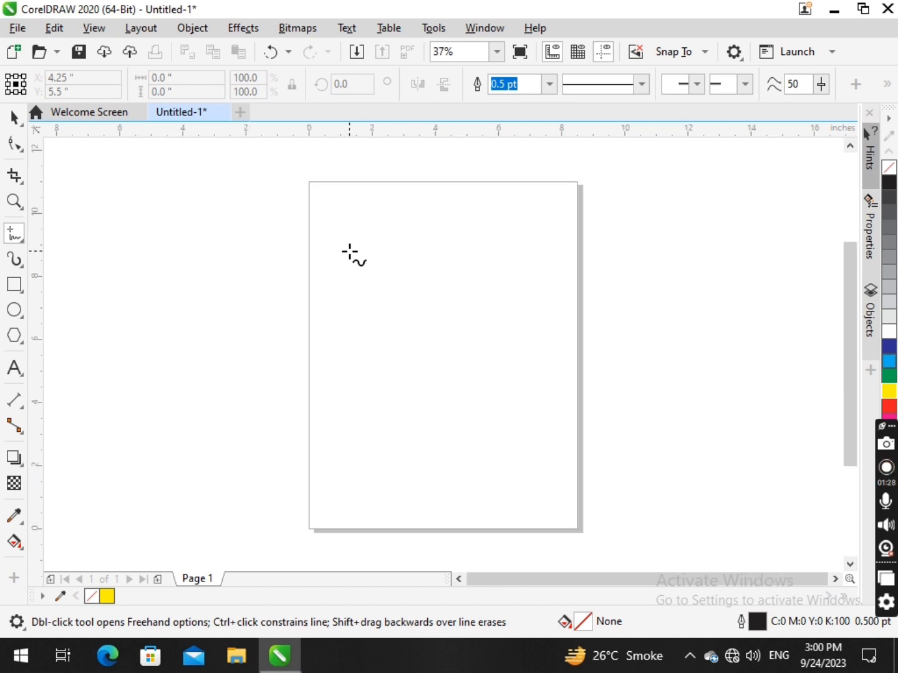
{"action": "left_click", "coordinate": [350, 253]}
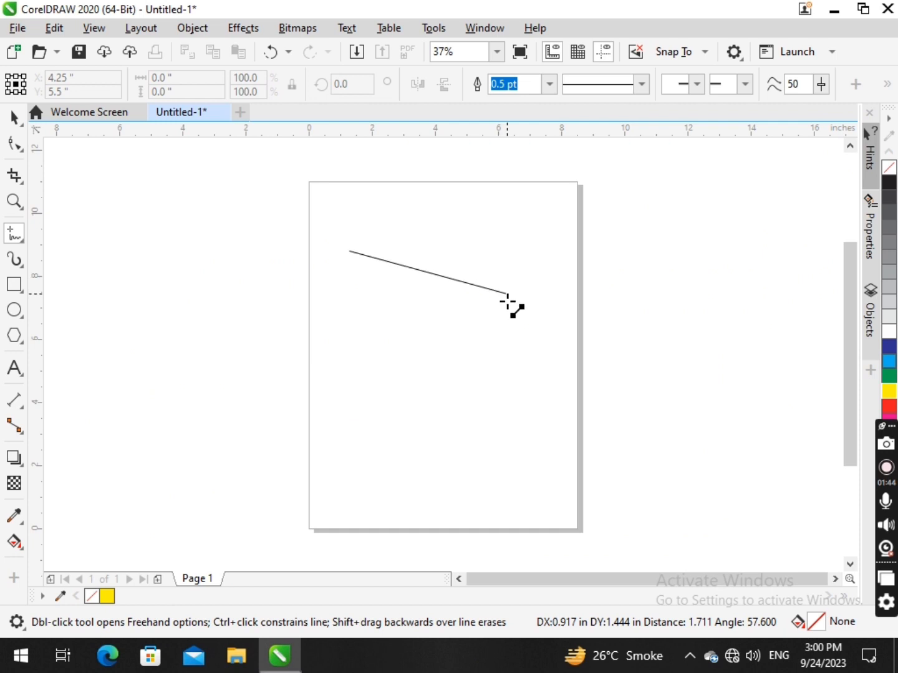
{"action": "left_click", "coordinate": [581, 255]}
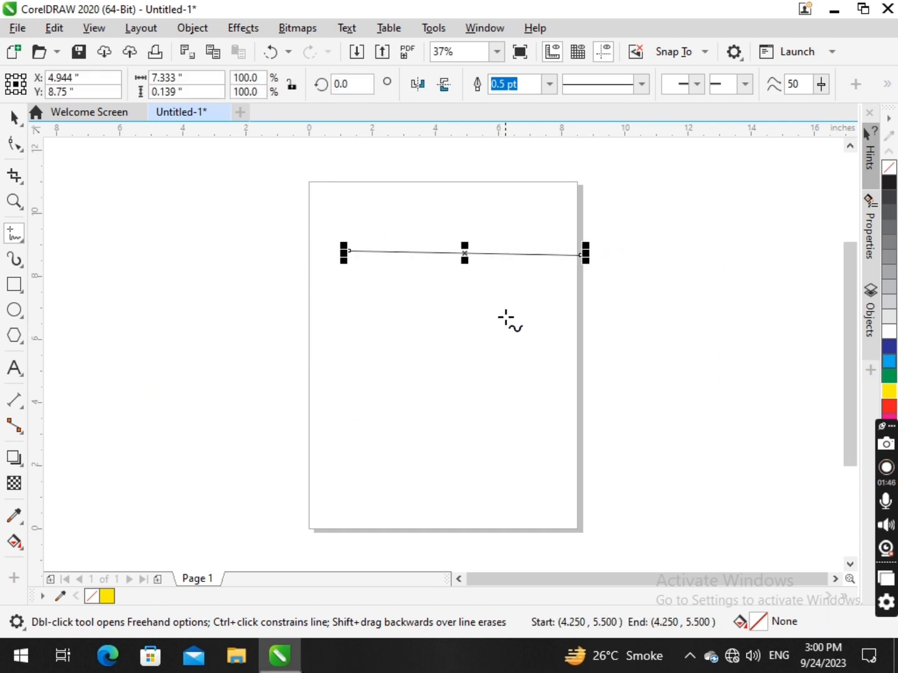
{"action": "key", "text": "ctrl+z"}
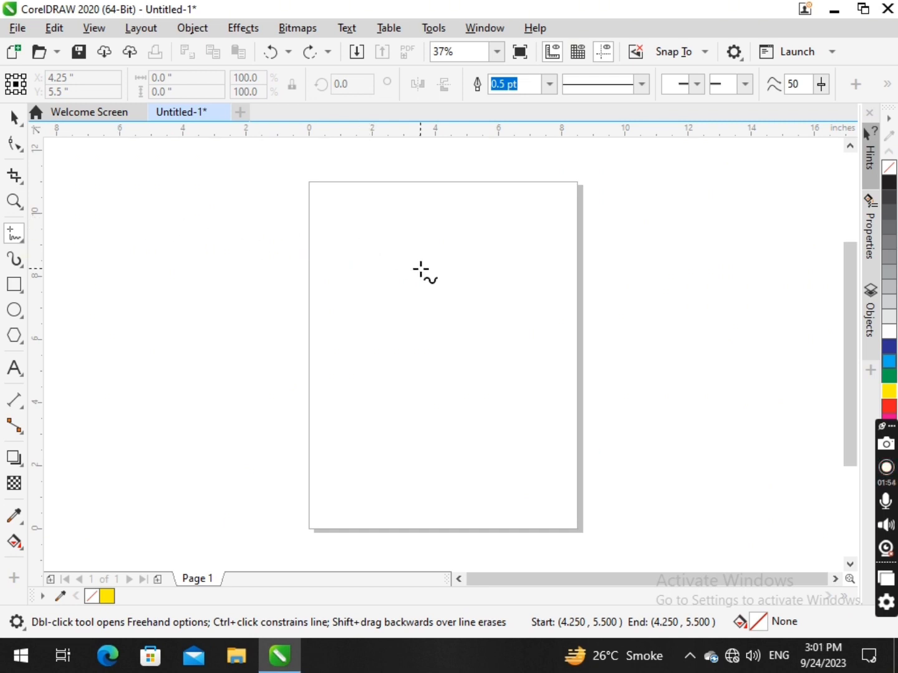
- Draw two crossing diagonal straight lines on the page with the Freehand tool, spanning about 7.0 × 4.4 in and 4.9 × 8.3 in
{"action": "left_click", "coordinate": [318, 237]}
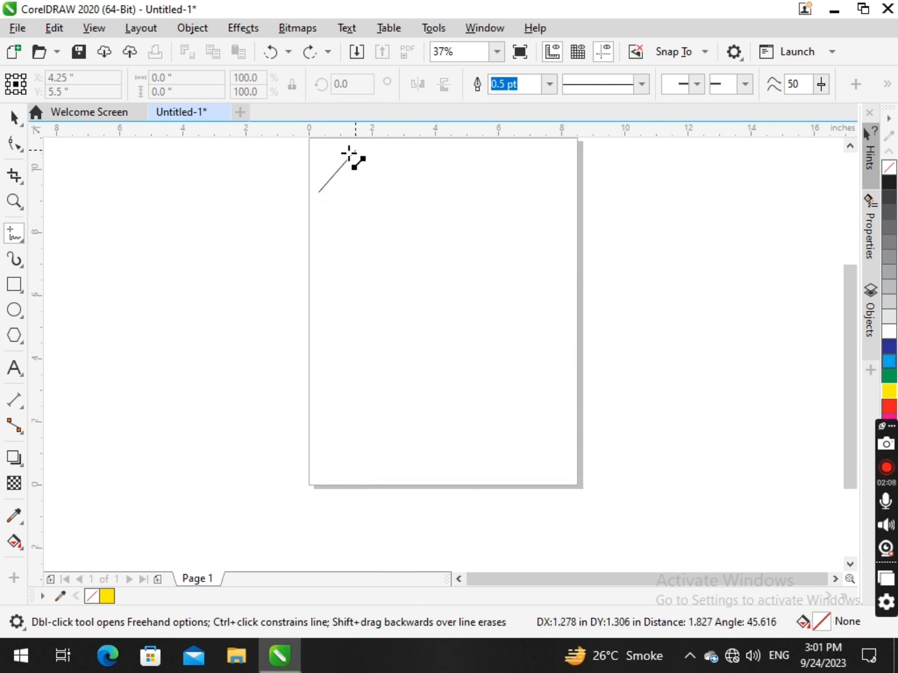
{"action": "left_click", "coordinate": [540, 331]}
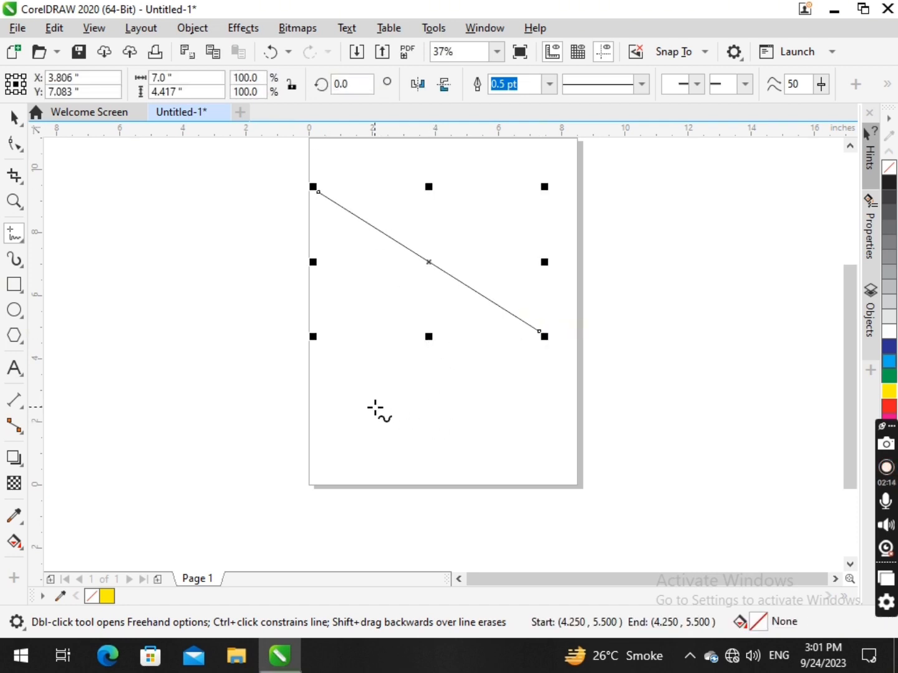
{"action": "left_click", "coordinate": [339, 435]}
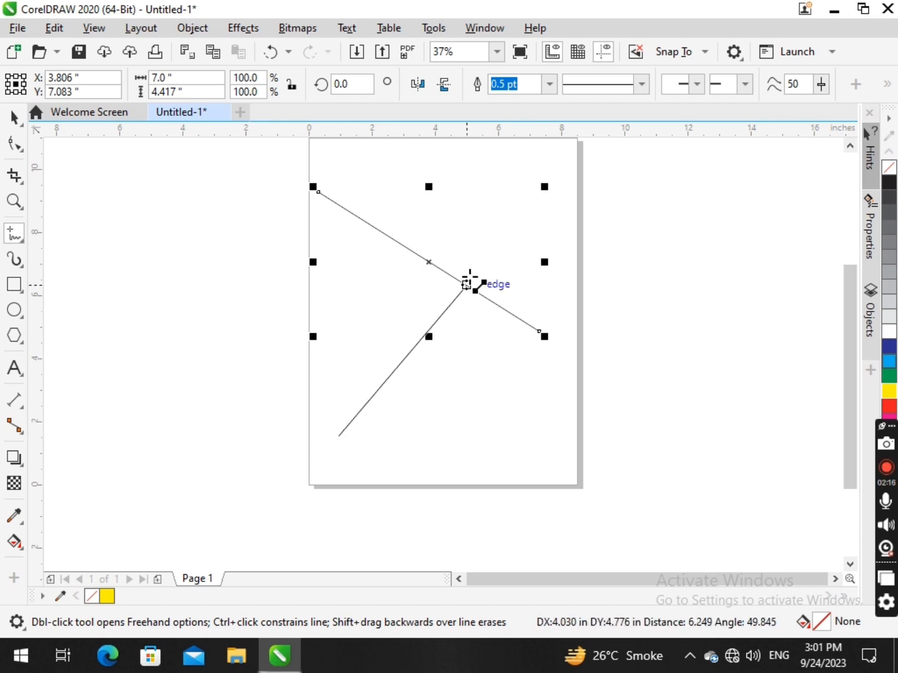
{"action": "left_click", "coordinate": [494, 173]}
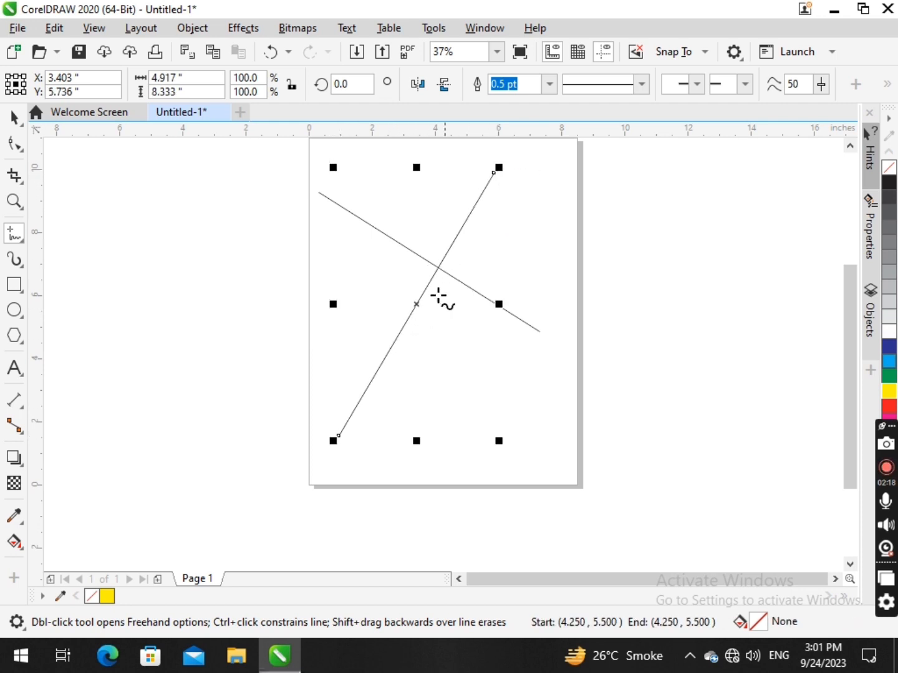
- Add three straight lines across the crossing pair: two steep ones about 7.2 and 7.0 in long, and a nearly horizontal one about 6.3 in wide
{"action": "scroll", "coordinate": [458, 311], "scroll_direction": "down", "scroll_amount": 2}
{"action": "scroll", "coordinate": [415, 296], "scroll_direction": "up", "scroll_amount": 2}
{"action": "left_click", "coordinate": [380, 278]}
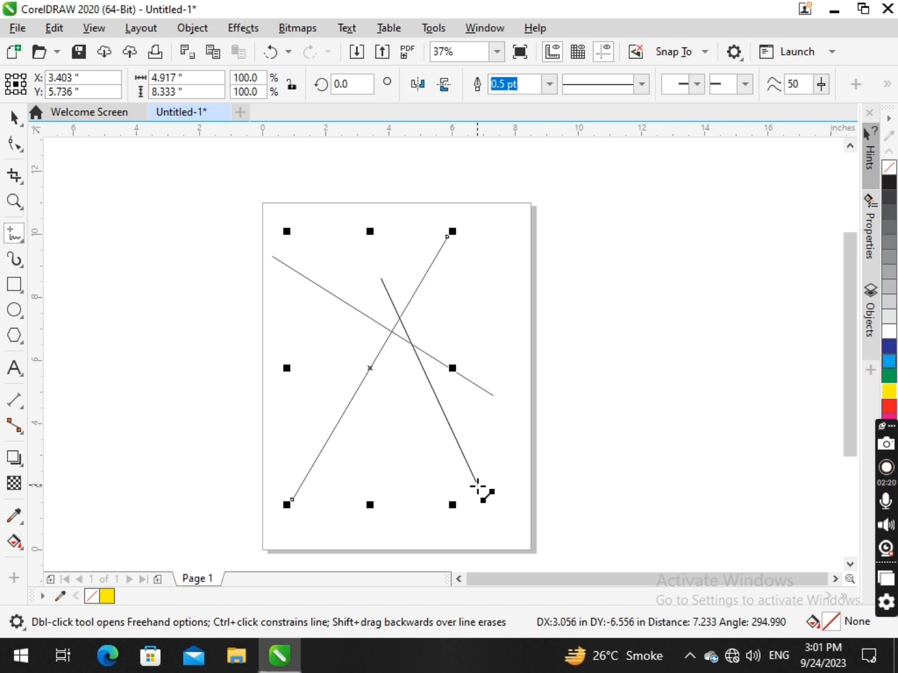
{"action": "left_click", "coordinate": [478, 485]}
{"action": "left_click", "coordinate": [295, 347]}
{"action": "left_click", "coordinate": [493, 338]}
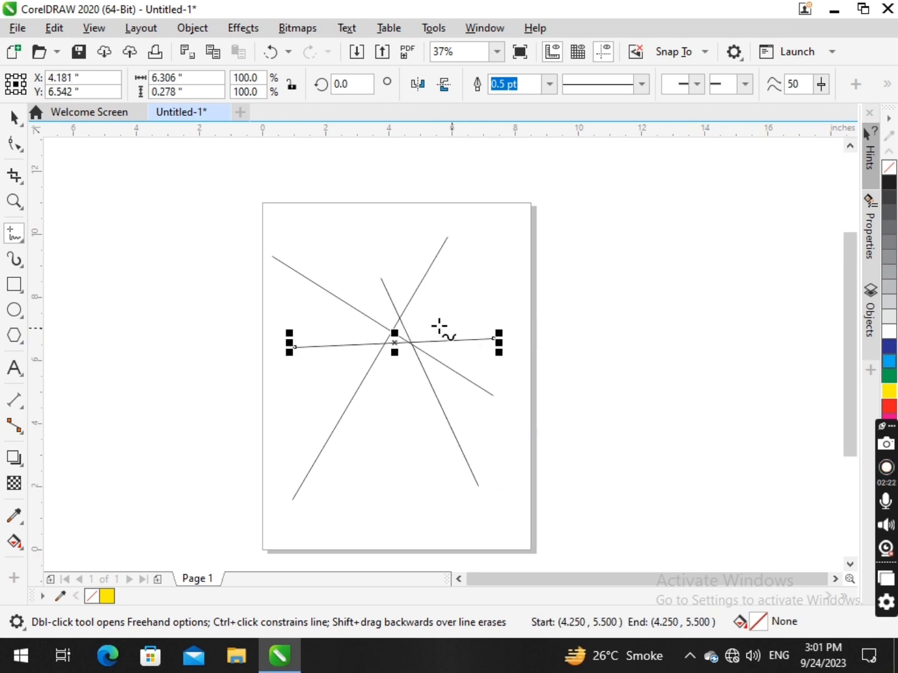
{"action": "left_click", "coordinate": [315, 261]}
{"action": "left_click", "coordinate": [416, 463]}
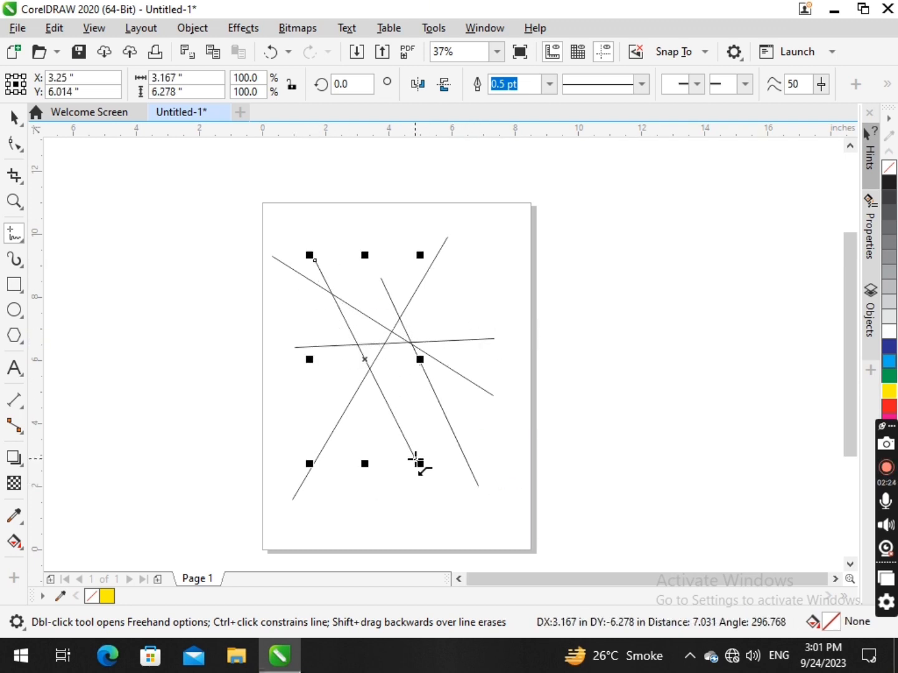
- Undo all five straight lines to clear the page
{"action": "scroll", "coordinate": [363, 255], "scroll_direction": "up", "scroll_amount": 2}
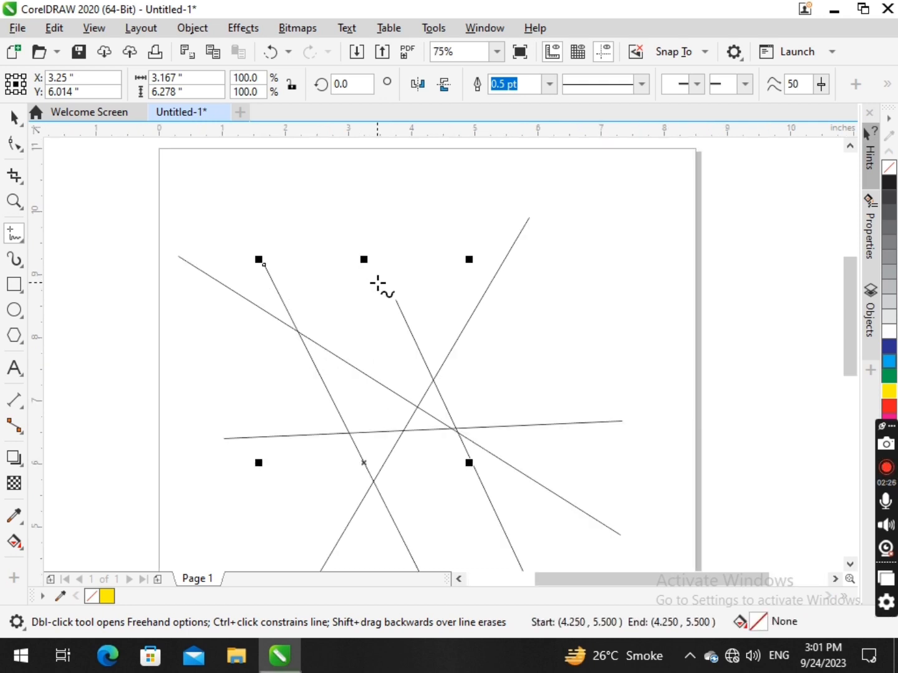
{"action": "scroll", "coordinate": [376, 279], "scroll_direction": "down", "scroll_amount": 2}
{"action": "key", "text": "ctrl+z"}
{"action": "key", "text": "ctrl+z"}
{"action": "key", "text": "ctrl+z"}
{"action": "key", "text": "ctrl+z"}
{"action": "key", "text": "ctrl+z"}
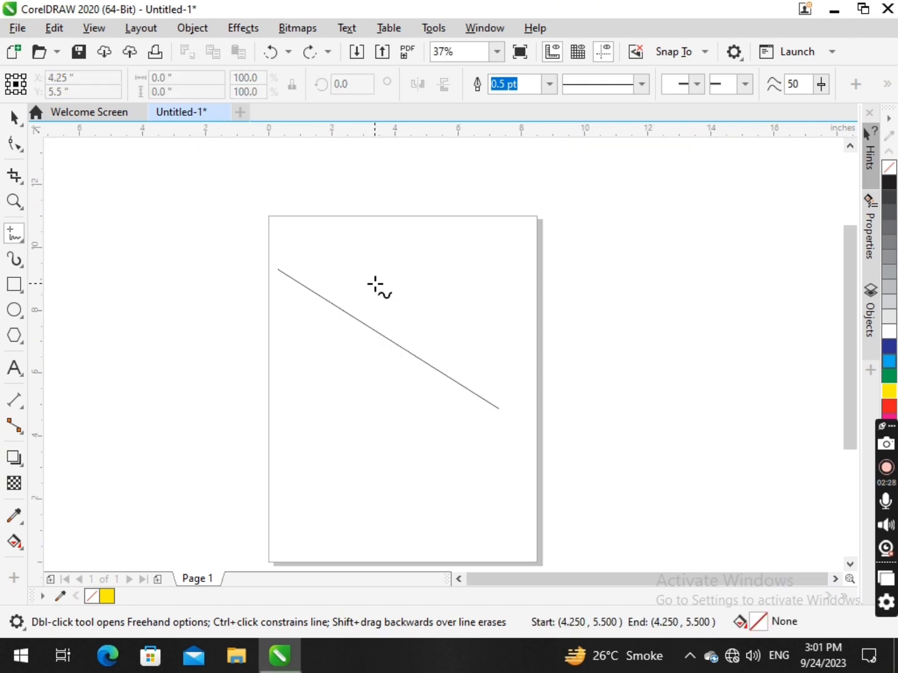
- Draw a diagonal straight line spanning about 5.9 × 4.2 in on the page, and delete it
{"action": "left_click", "coordinate": [293, 283]}
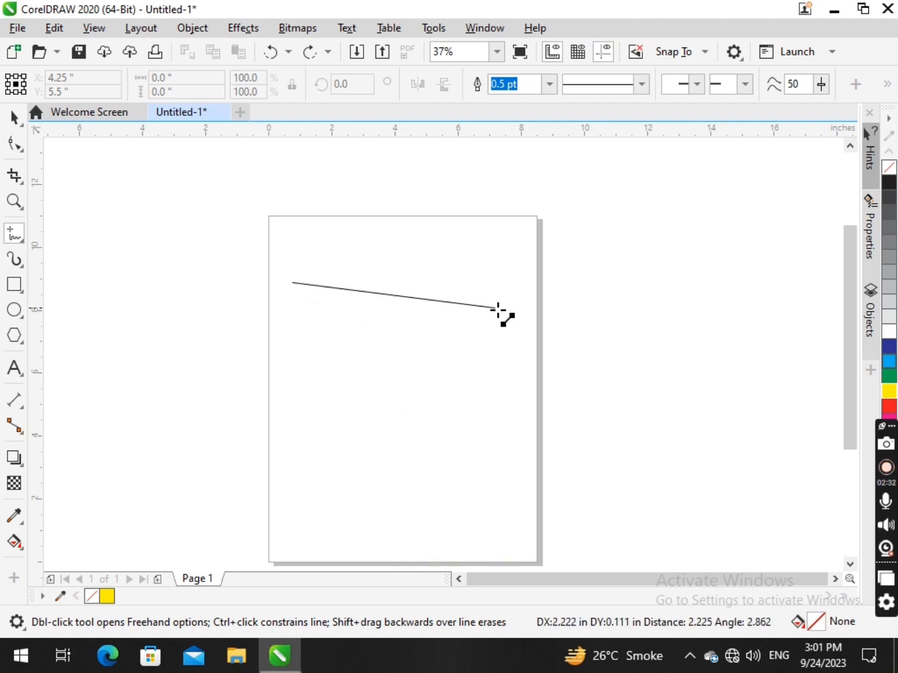
{"action": "left_click", "coordinate": [480, 413]}
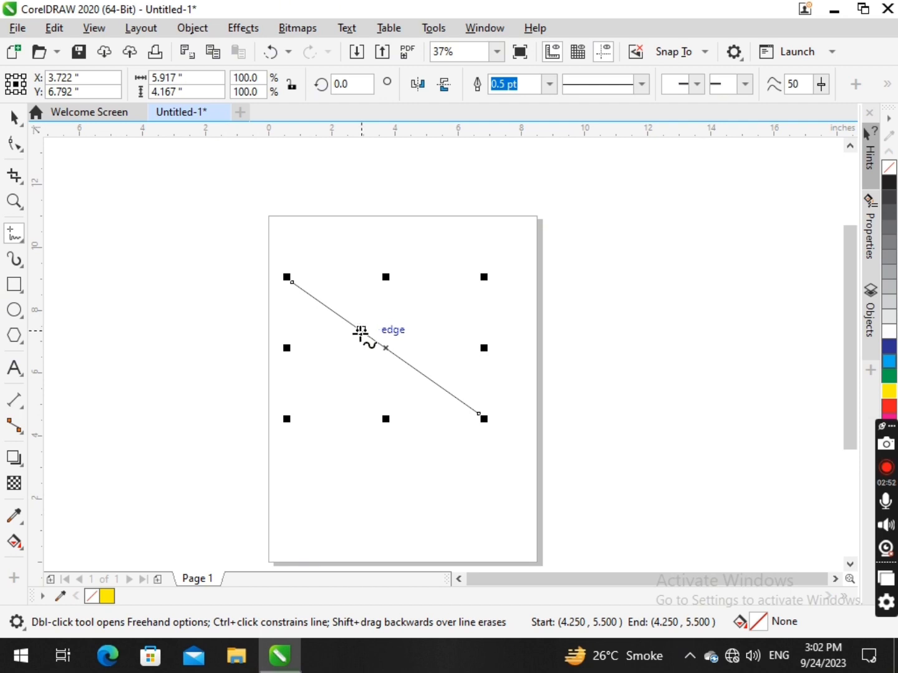
{"action": "key", "text": "Delete"}
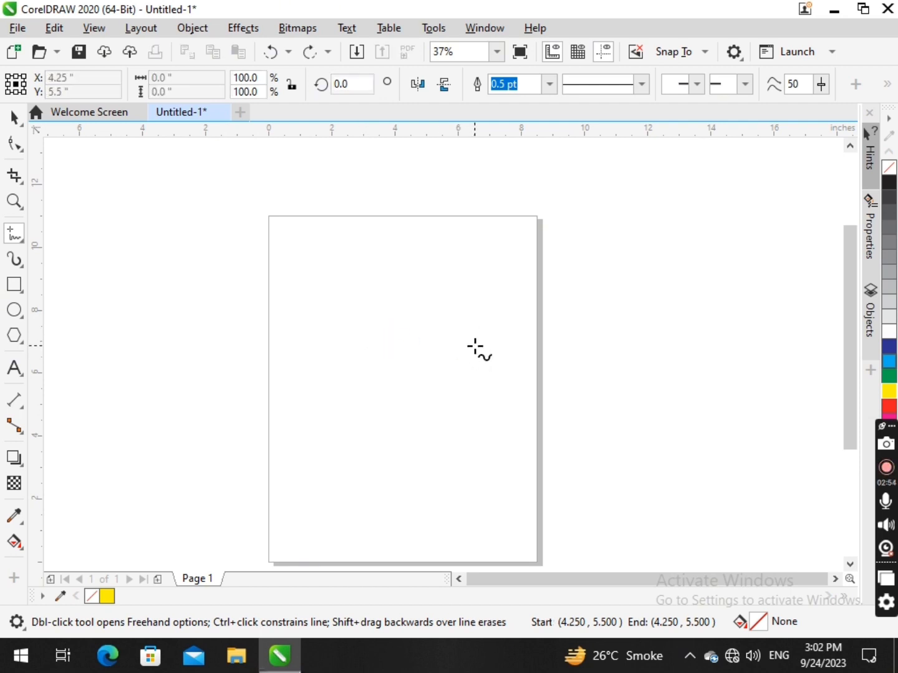
- Draw three nearly horizontal straight Freehand lines below one another from the page's left part, about 10.8, 11.2 and 6.9 in wide
{"action": "left_click", "coordinate": [293, 295]}
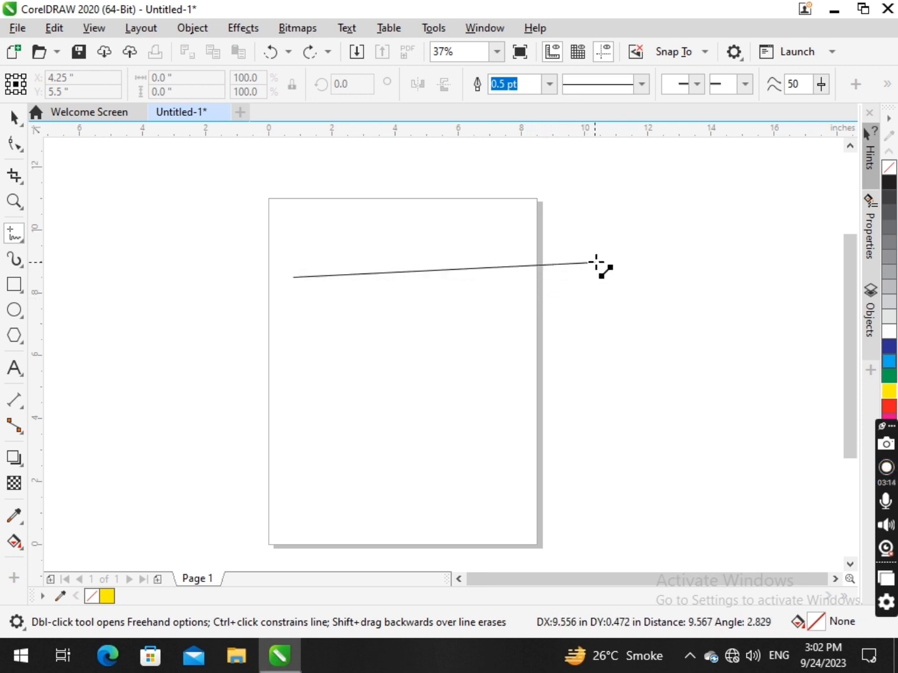
{"action": "left_click", "coordinate": [635, 269]}
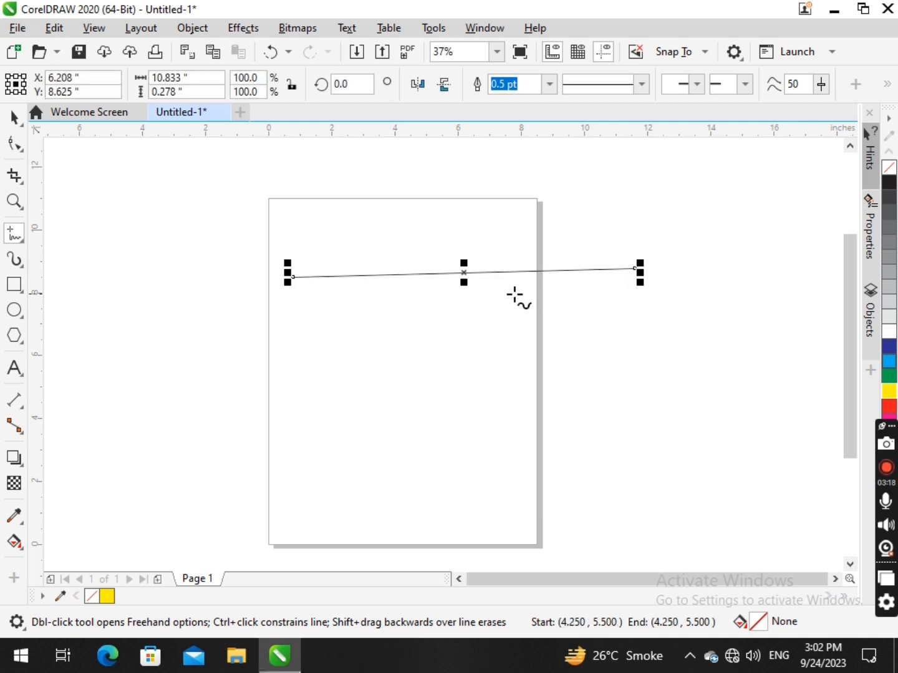
{"action": "left_click", "coordinate": [303, 301]}
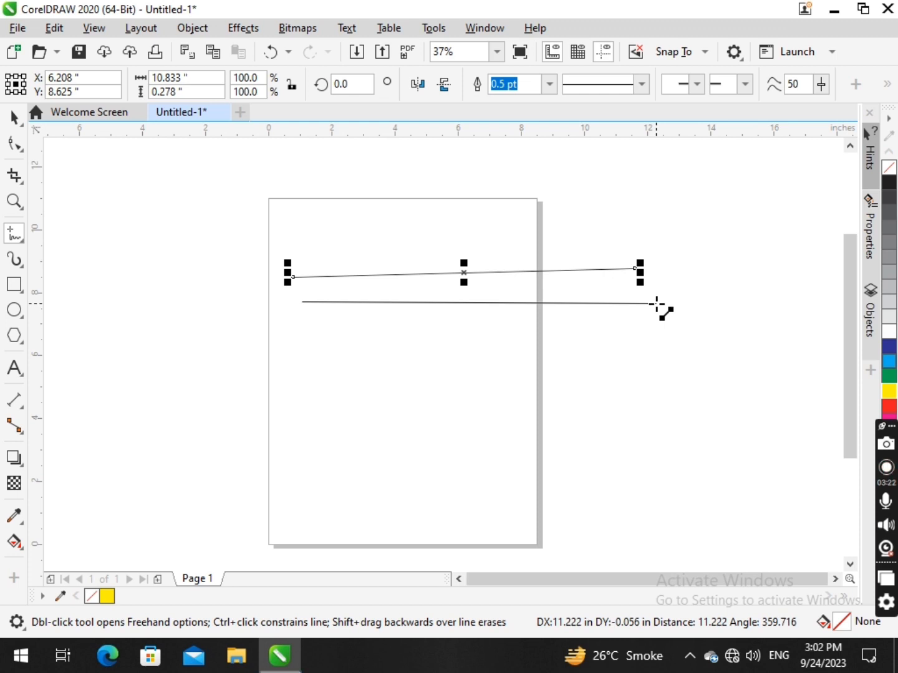
{"action": "left_click", "coordinate": [656, 305]}
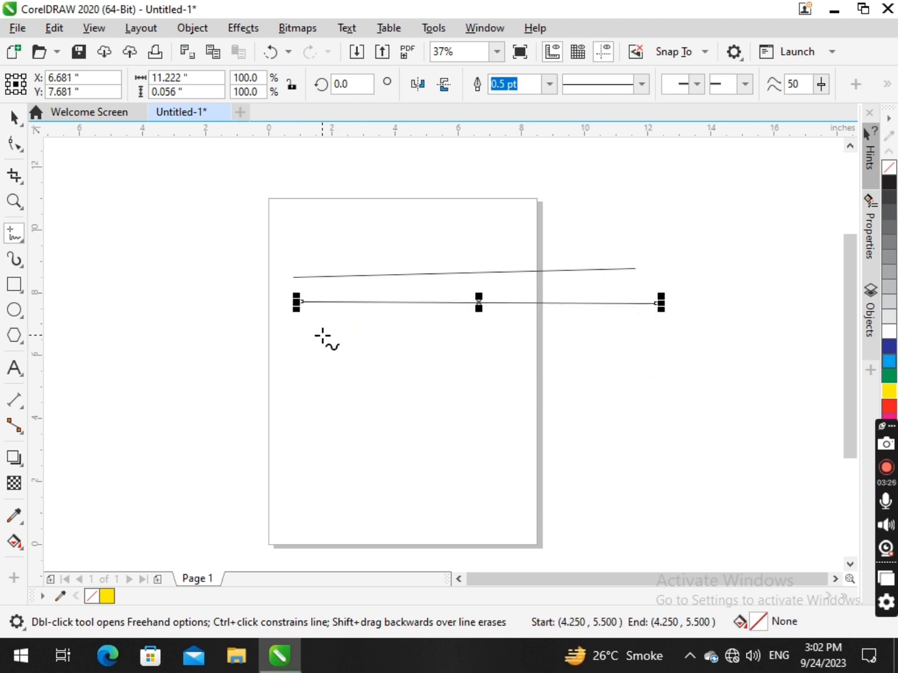
{"action": "left_click", "coordinate": [295, 341]}
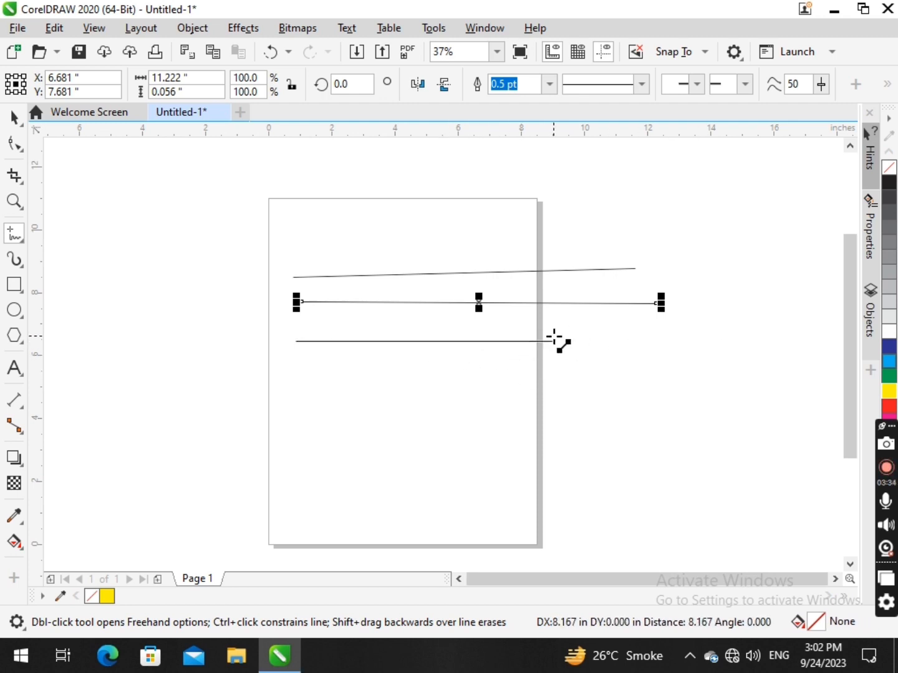
{"action": "left_click", "coordinate": [516, 354]}
- Draw a fourth Freehand line about 5.4 in long below the others, constraining its angle to exactly horizontal
{"action": "scroll", "coordinate": [330, 352], "scroll_direction": "up", "scroll_amount": 2}
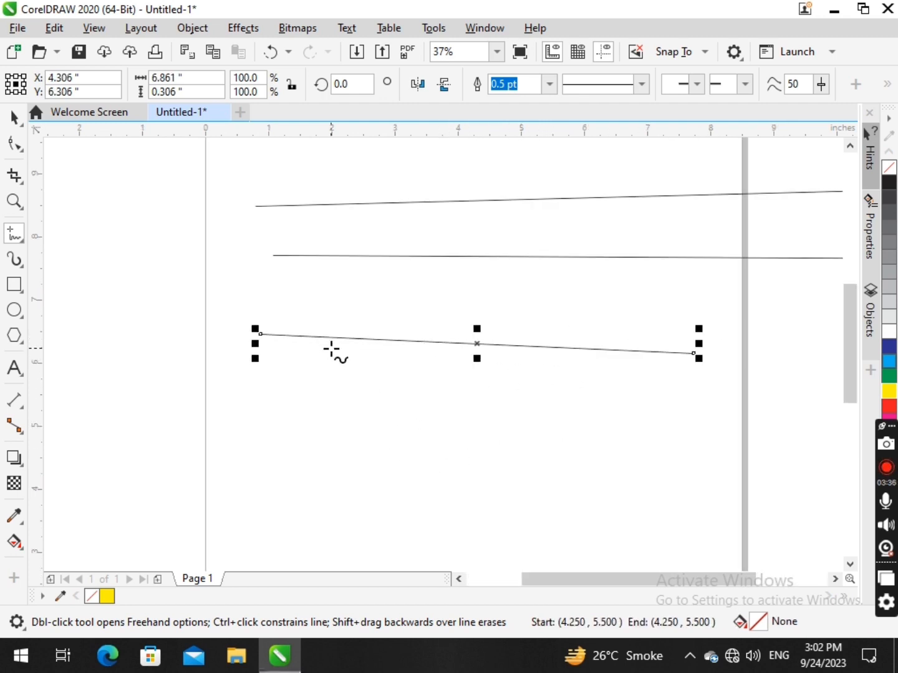
{"action": "scroll", "coordinate": [471, 425], "scroll_direction": "down", "scroll_amount": 1}
{"action": "scroll", "coordinate": [427, 351], "scroll_direction": "up", "scroll_amount": 2}
{"action": "scroll", "coordinate": [393, 337], "scroll_direction": "down", "scroll_amount": 1}
{"action": "scroll", "coordinate": [308, 318], "scroll_direction": "up", "scroll_amount": 1}
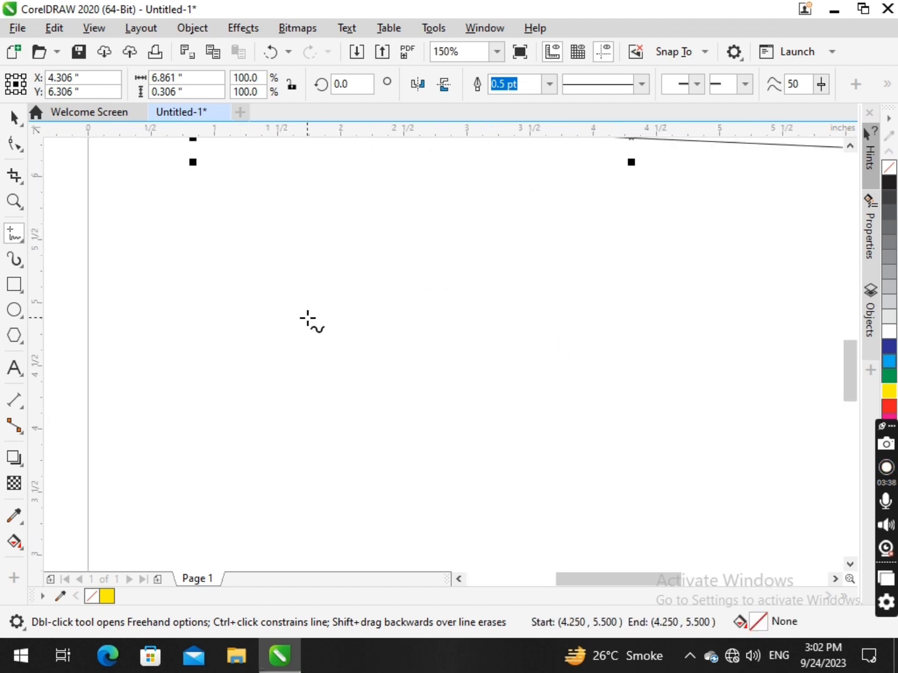
{"action": "left_click", "coordinate": [179, 289]}
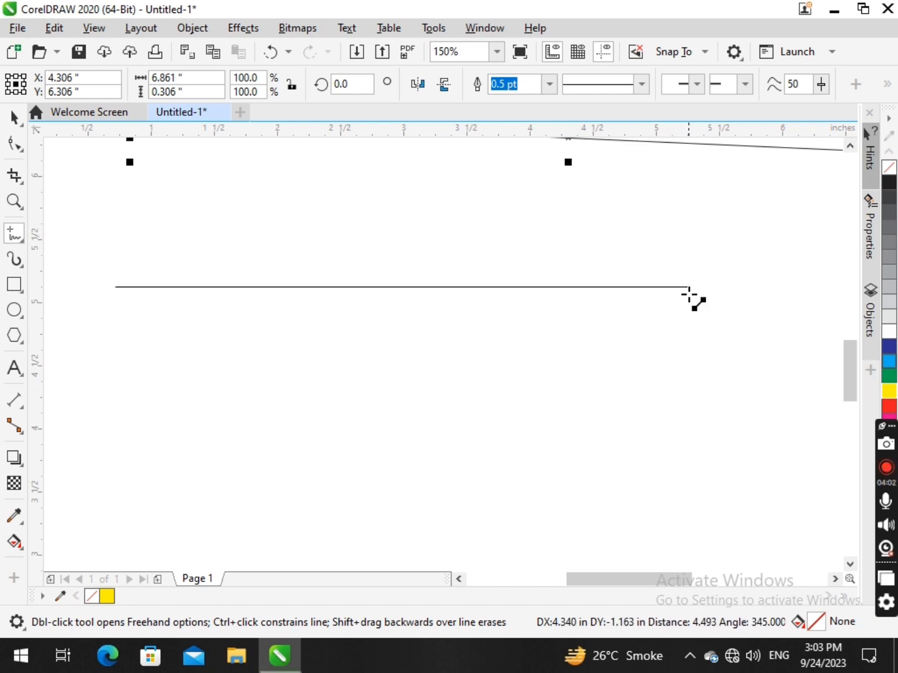
{"action": "left_click", "coordinate": [794, 325], "text": "ctrl"}
{"action": "scroll", "coordinate": [558, 272], "scroll_direction": "down", "scroll_amount": 2}
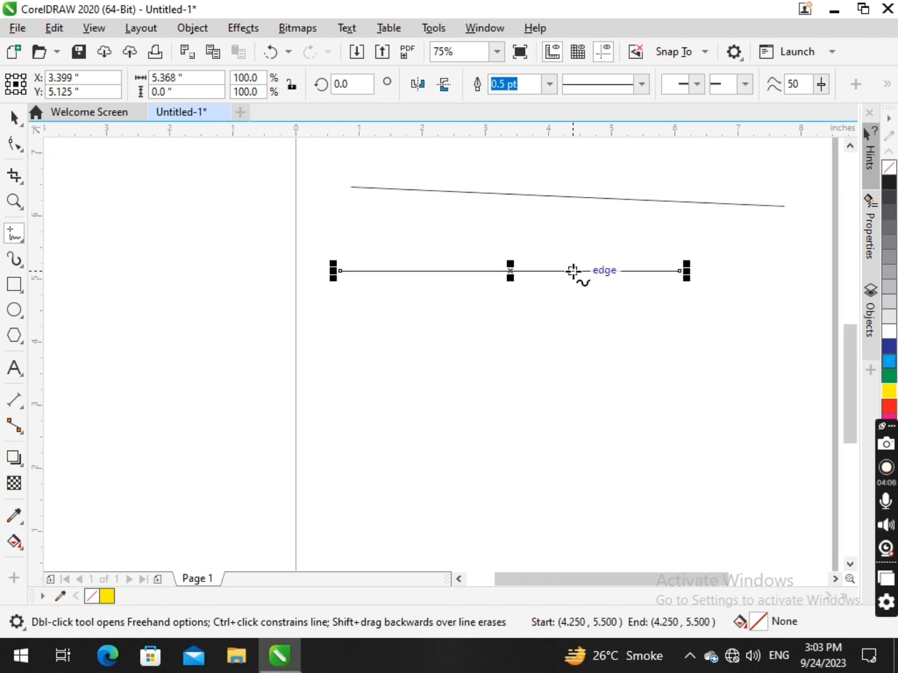
{"action": "scroll", "coordinate": [577, 272], "scroll_direction": "down", "scroll_amount": 2}
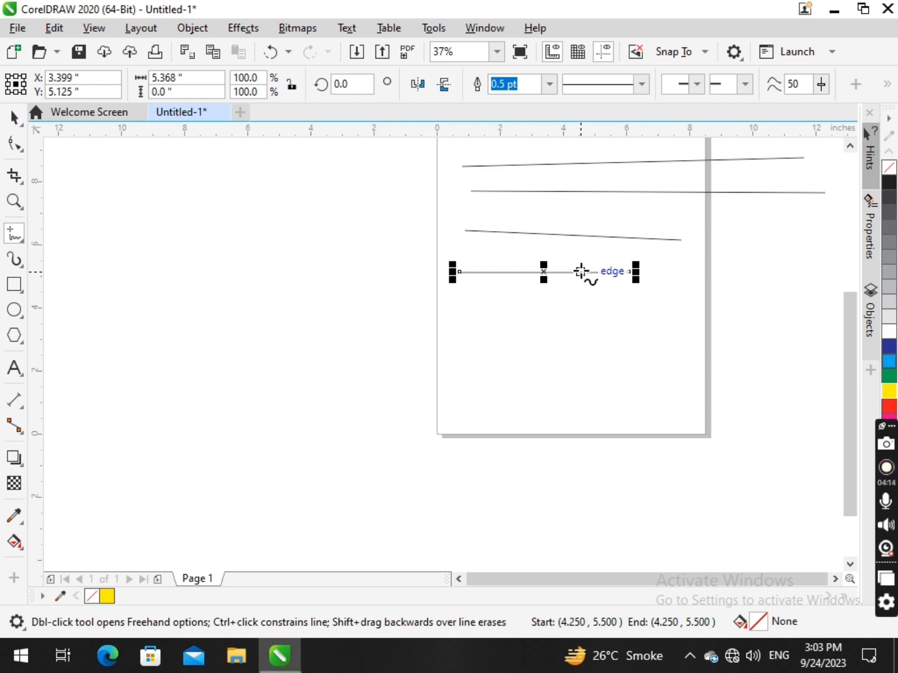
- Examine the measurement units offered for a new document's page dimensions, and cancel without creating the document
{"action": "scroll", "coordinate": [581, 272], "scroll_direction": "up", "scroll_amount": 3}
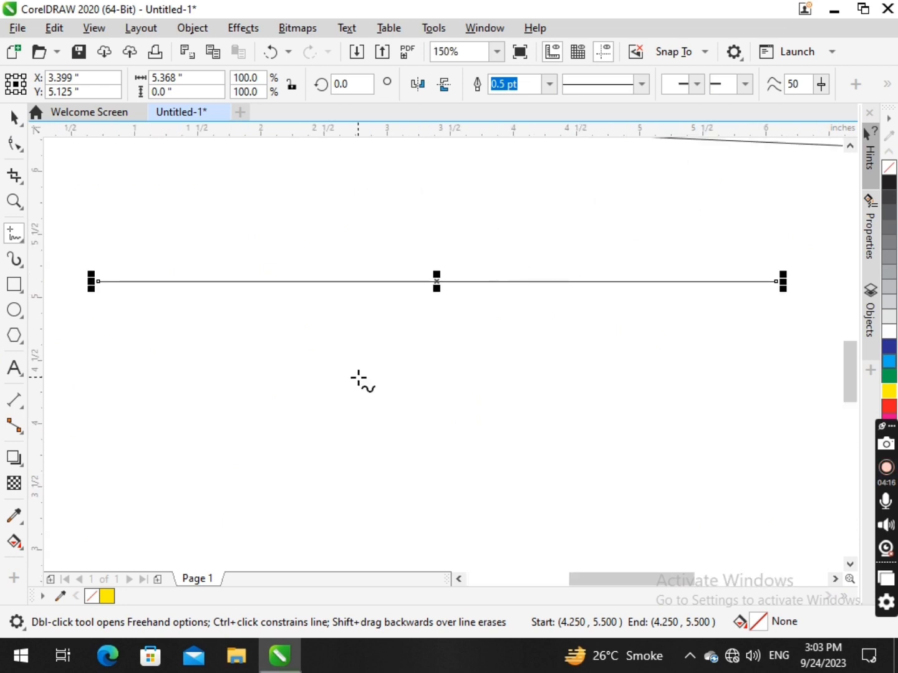
{"action": "left_click", "coordinate": [14, 117]}
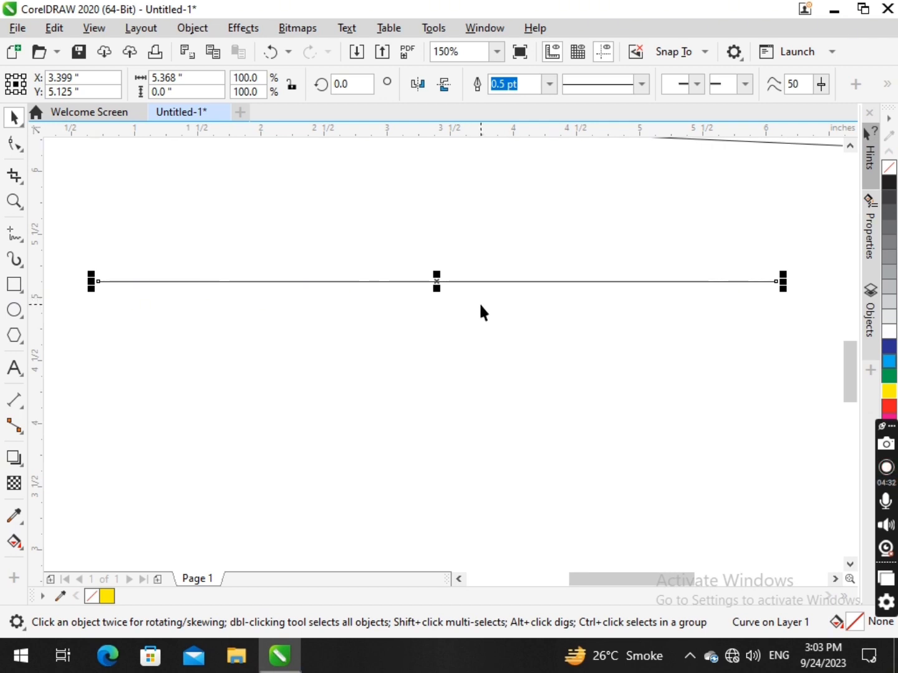
{"action": "key", "text": "ctrl+n"}
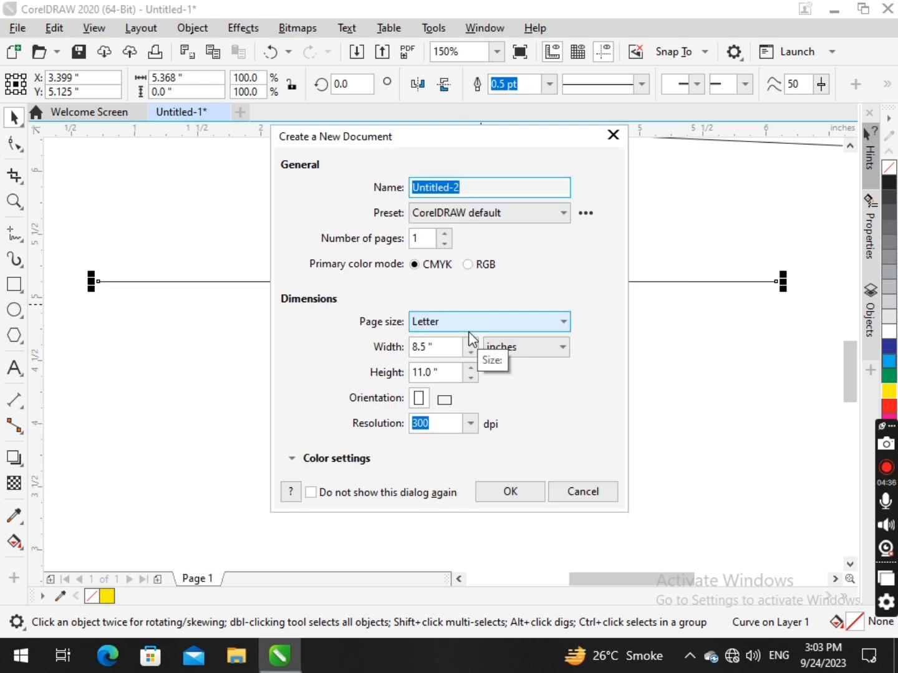
{"action": "left_click", "coordinate": [563, 350]}
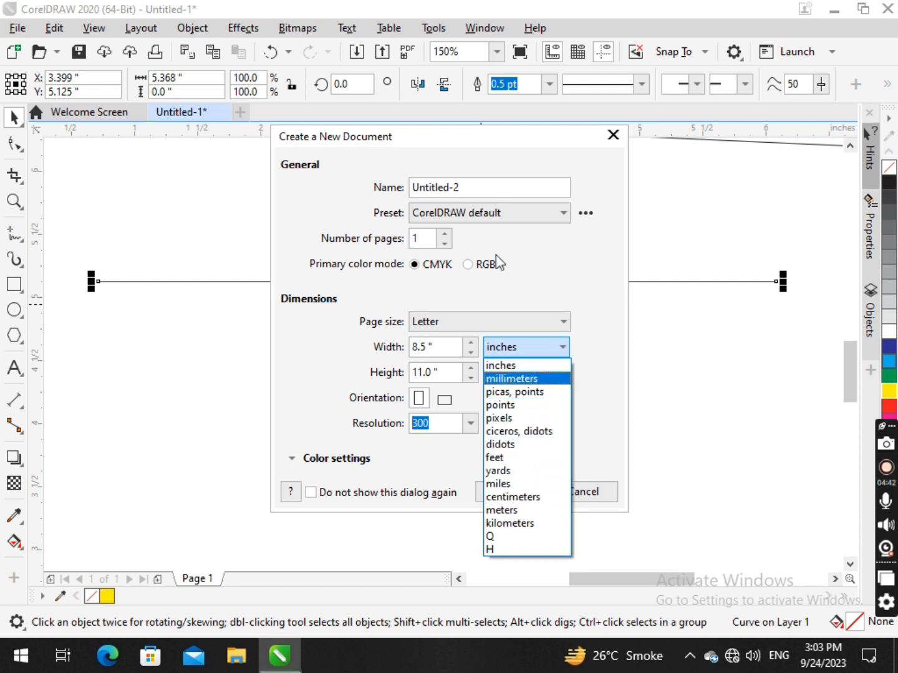
{"action": "left_click", "coordinate": [521, 352]}
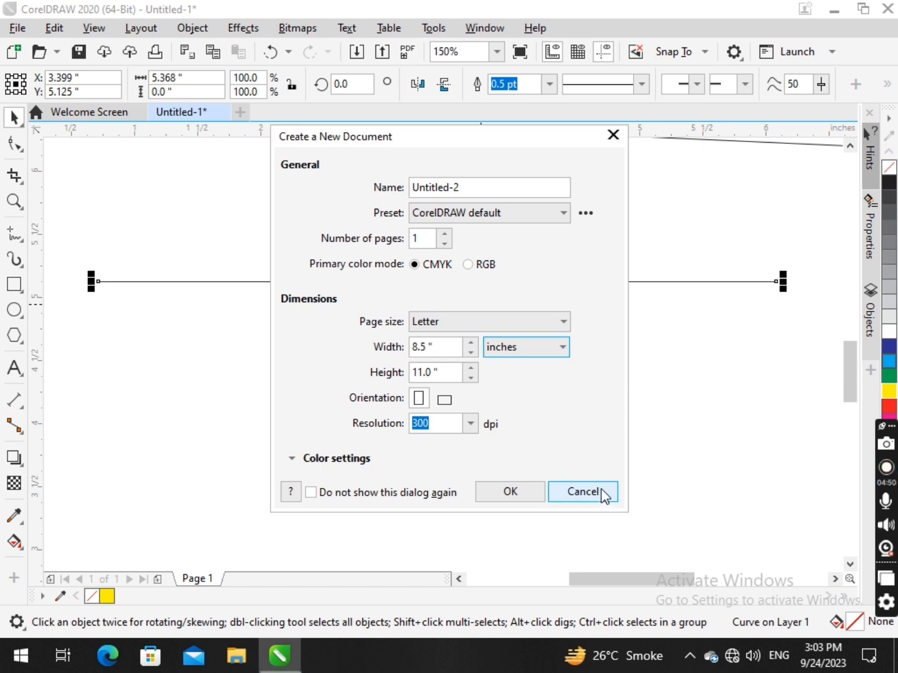
{"action": "left_click", "coordinate": [582, 492]}
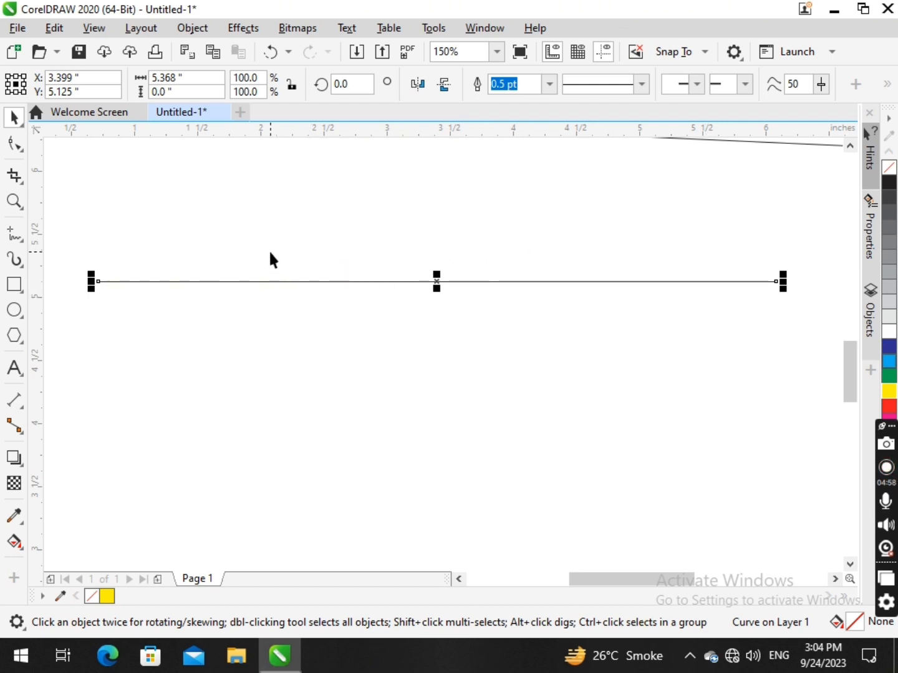
{"action": "scroll", "coordinate": [388, 338], "scroll_direction": "down", "scroll_amount": 5}
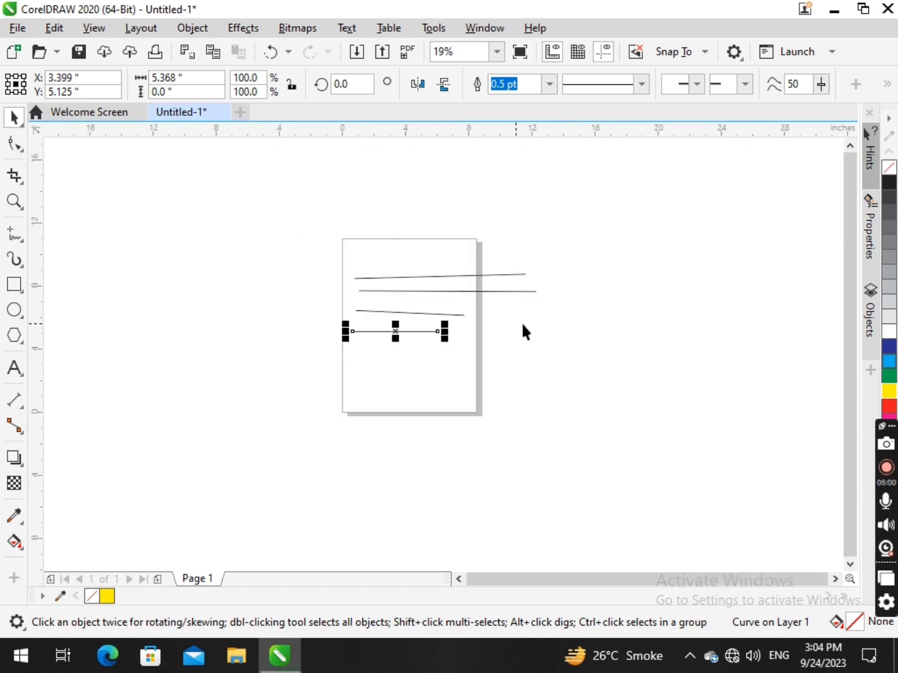
{"action": "scroll", "coordinate": [394, 331], "scroll_direction": "up", "scroll_amount": 2}
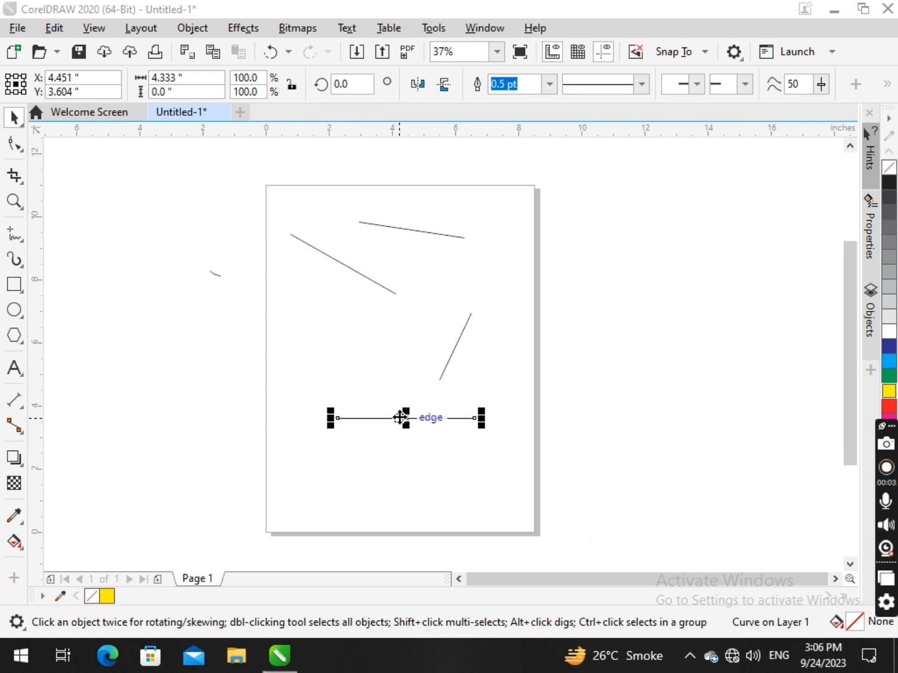
- Delete the horizontal line and all remaining lines on and beside the page, and show the full page
{"action": "key", "text": "Delete"}
{"action": "left_click", "coordinate": [457, 347]}
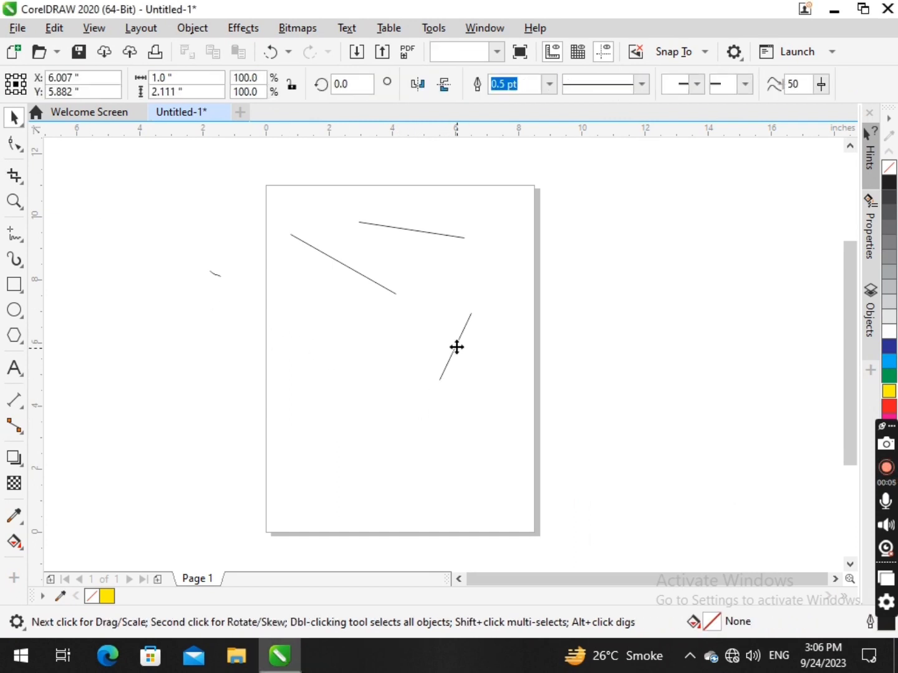
{"action": "left_click_drag", "start_coordinate": [164, 196], "coordinate": [578, 463]}
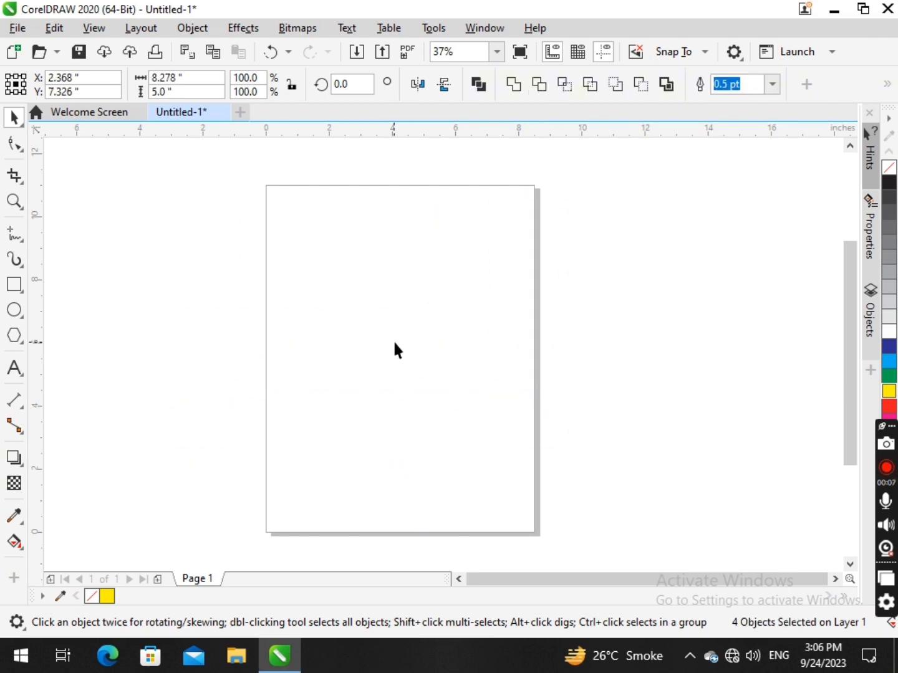
{"action": "key", "text": "Delete"}
{"action": "key", "text": "shift+F4"}
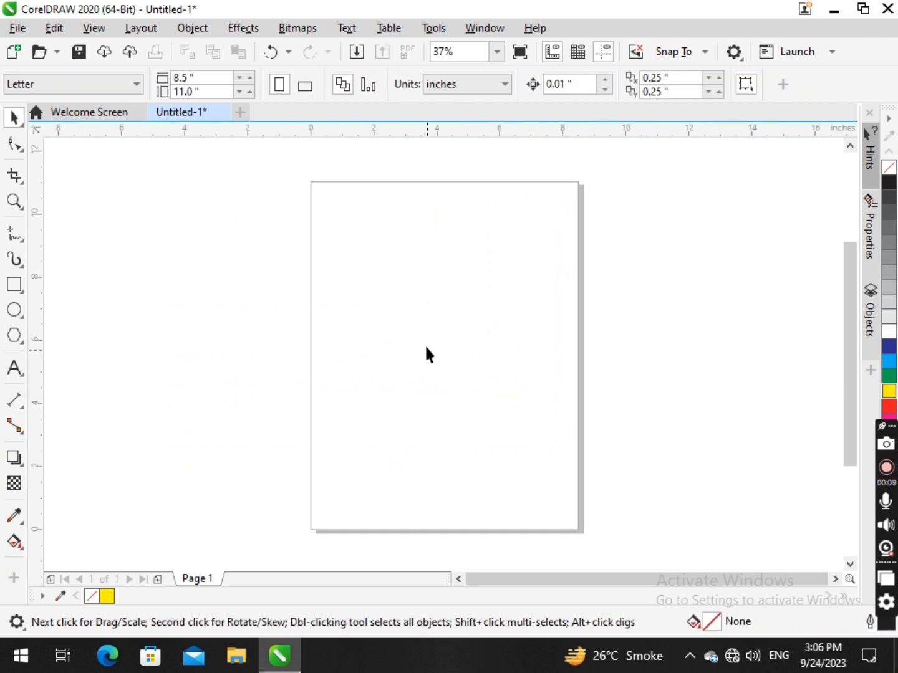
- Draw an exactly horizontal Freehand line about 5.6 in long across the upper part of the page
{"action": "left_click", "coordinate": [14, 233]}
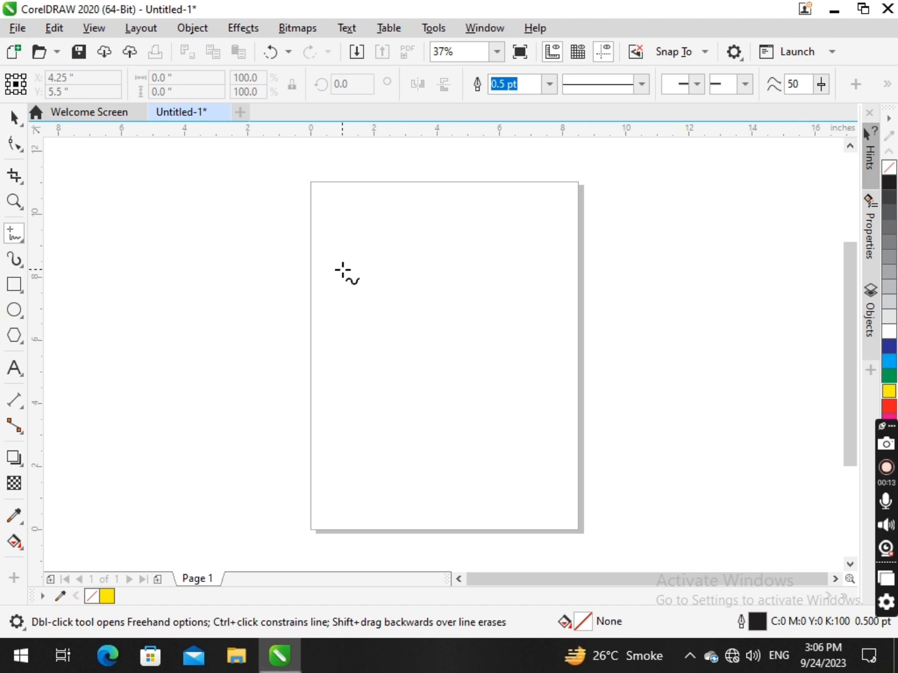
{"action": "left_click", "coordinate": [342, 269]}
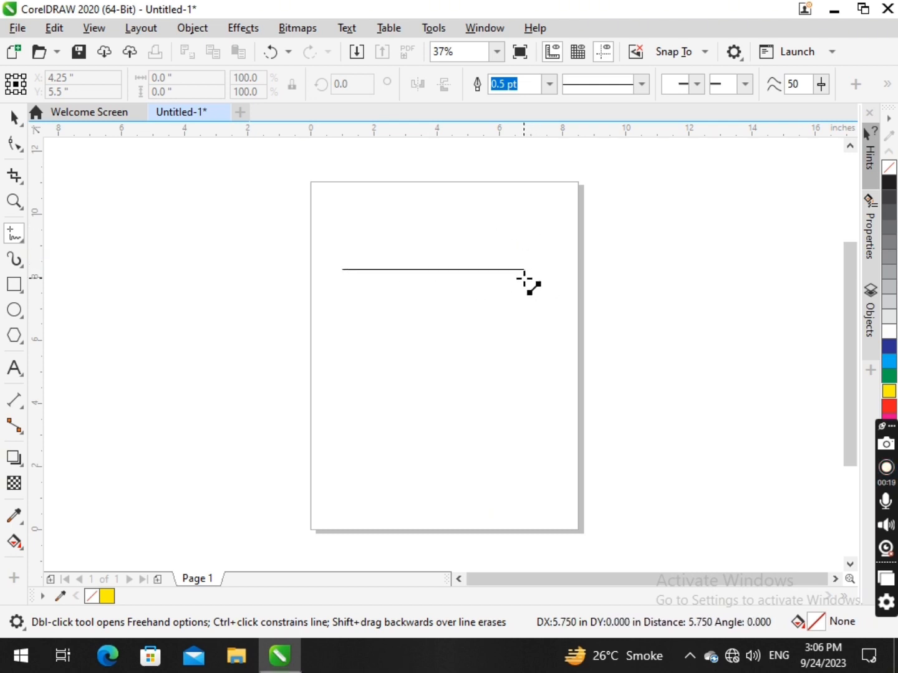
{"action": "left_click", "coordinate": [519, 279]}
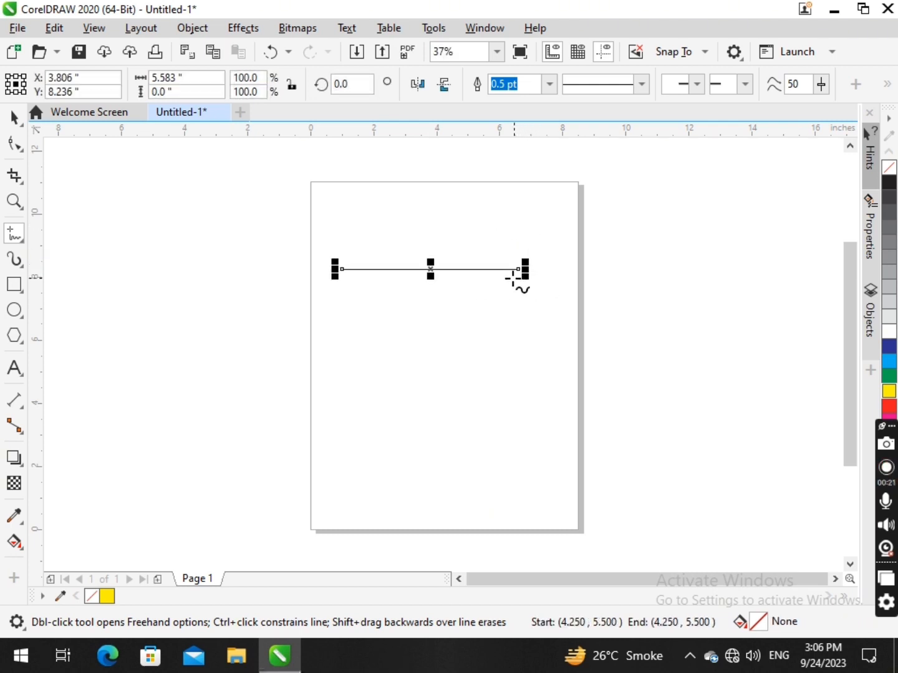
- Set the horizontal line's width to 8 in
{"action": "scroll", "coordinate": [455, 275], "scroll_direction": "up", "scroll_amount": 2}
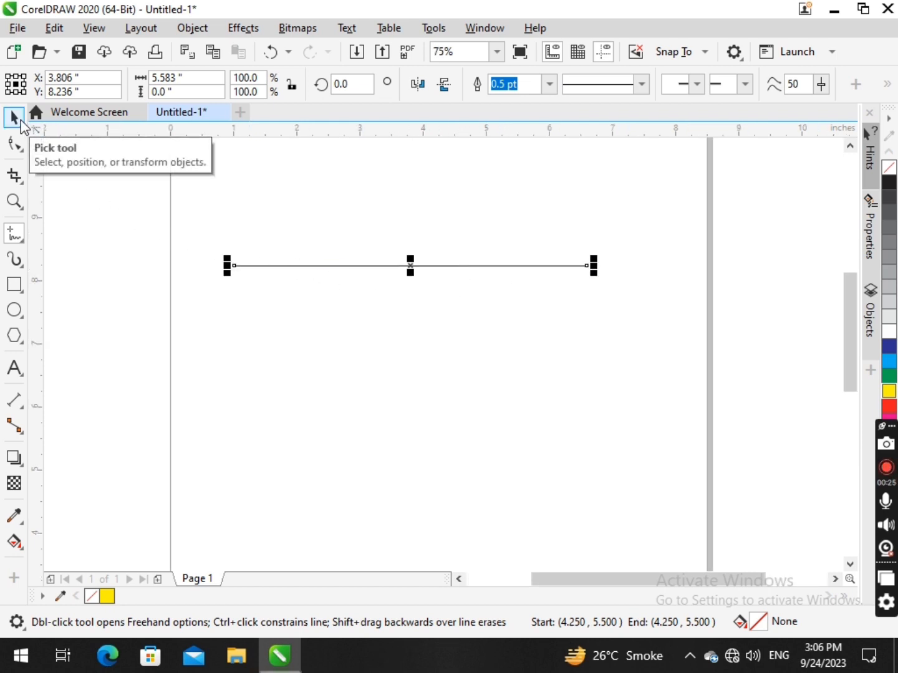
{"action": "left_click", "coordinate": [21, 122]}
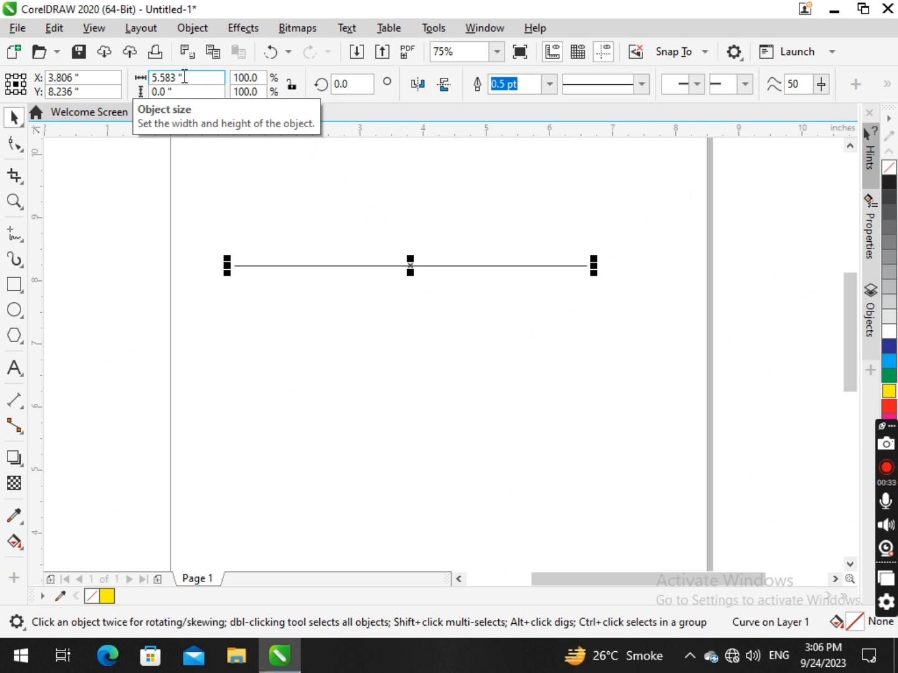
{"action": "left_click", "coordinate": [184, 77]}
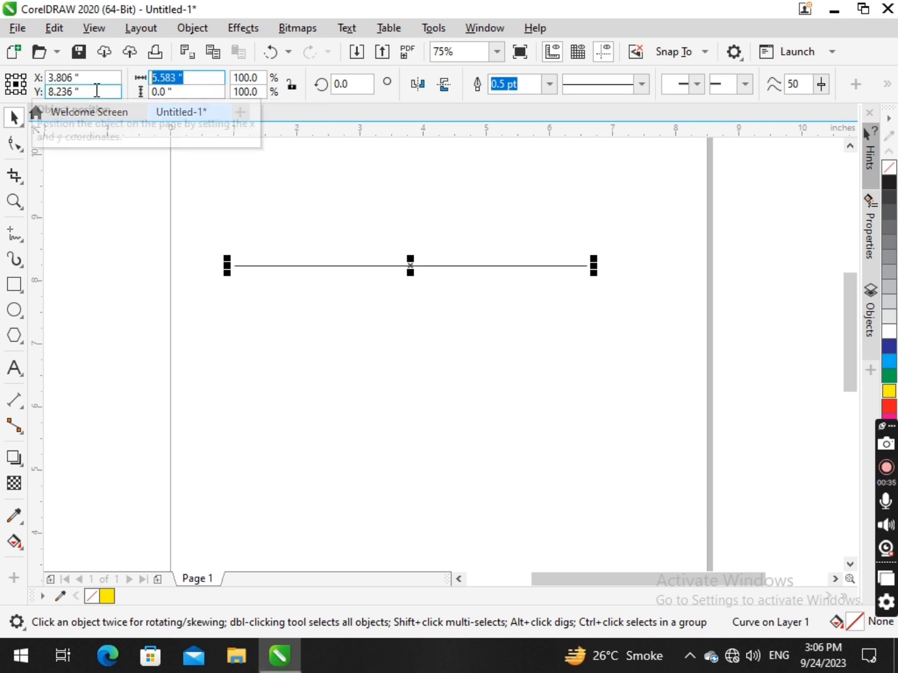
{"action": "type", "text": "8"}
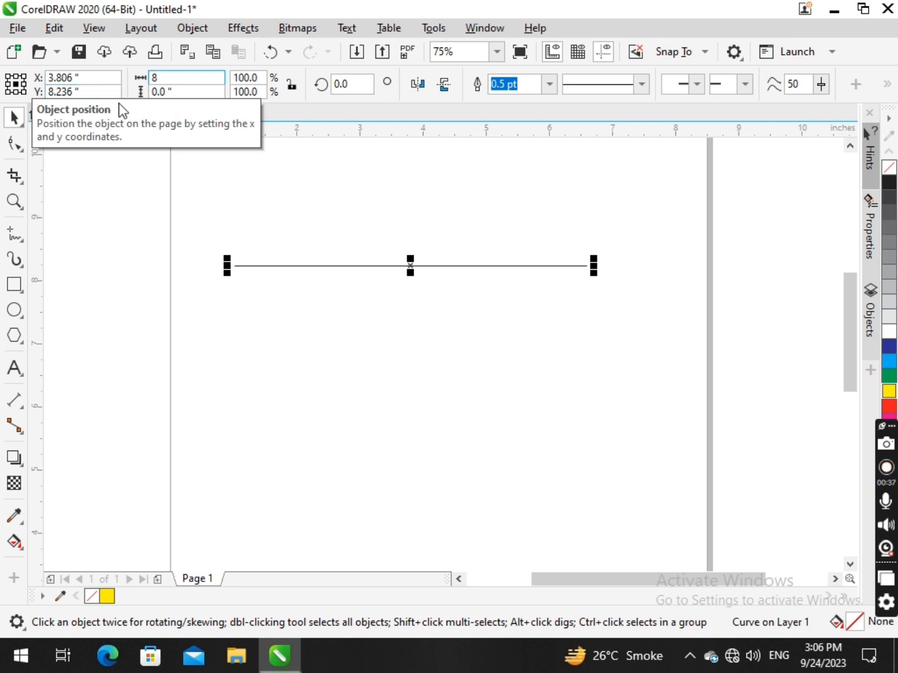
{"action": "key", "text": "Return"}
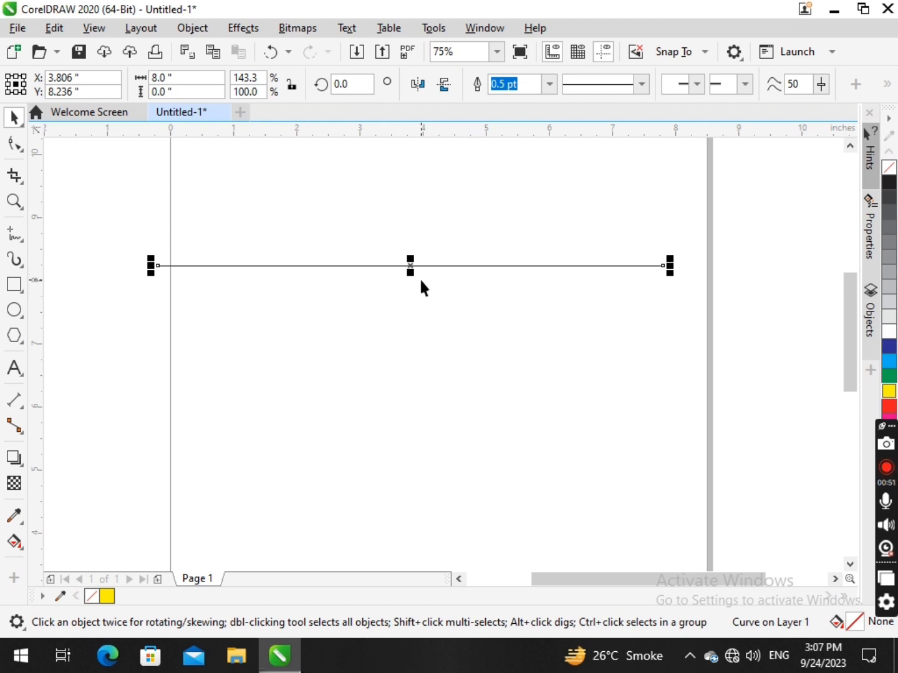
- Draw a Freehand line about 5.8 in long below the horizontal line, constraining its angle to exactly vertical
{"action": "scroll", "coordinate": [418, 286], "scroll_direction": "down", "scroll_amount": 2}
{"action": "scroll", "coordinate": [419, 295], "scroll_direction": "up", "scroll_amount": 1}
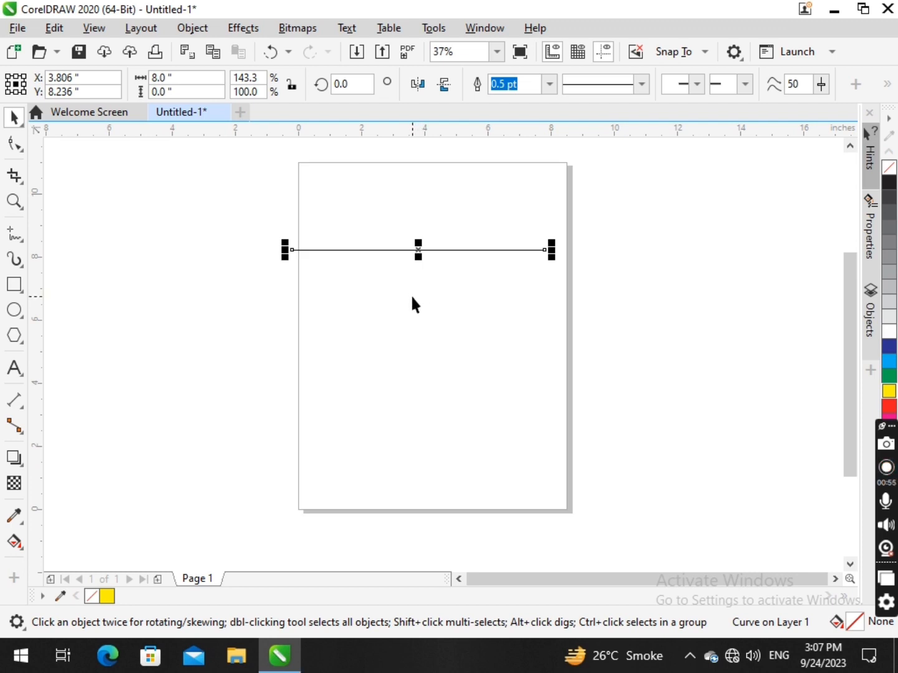
{"action": "left_click", "coordinate": [14, 234]}
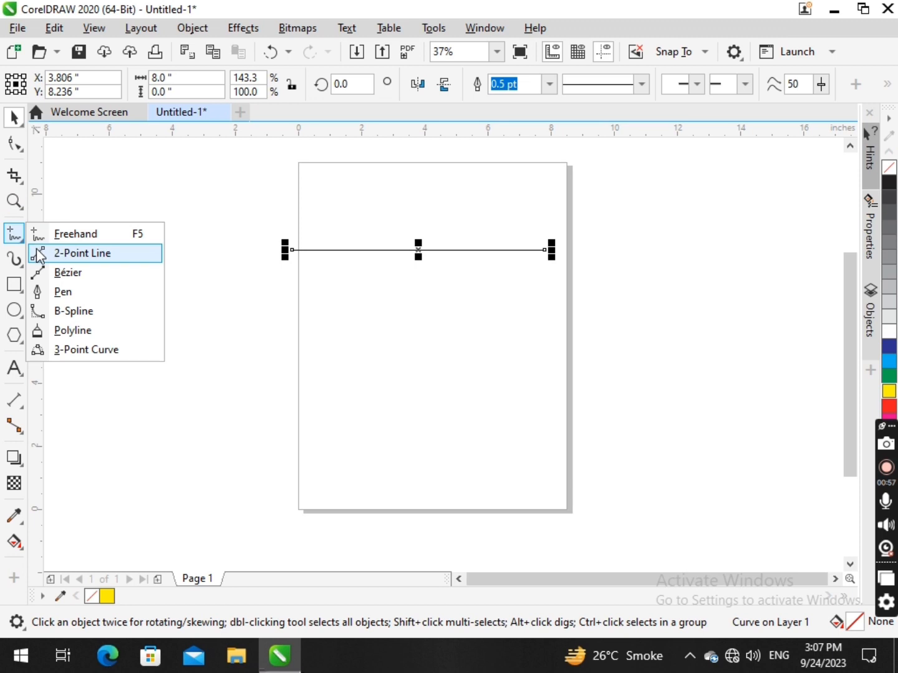
{"action": "left_click", "coordinate": [37, 253]}
{"action": "left_click", "coordinate": [15, 233]}
{"action": "left_click", "coordinate": [32, 232]}
{"action": "left_click", "coordinate": [394, 295]}
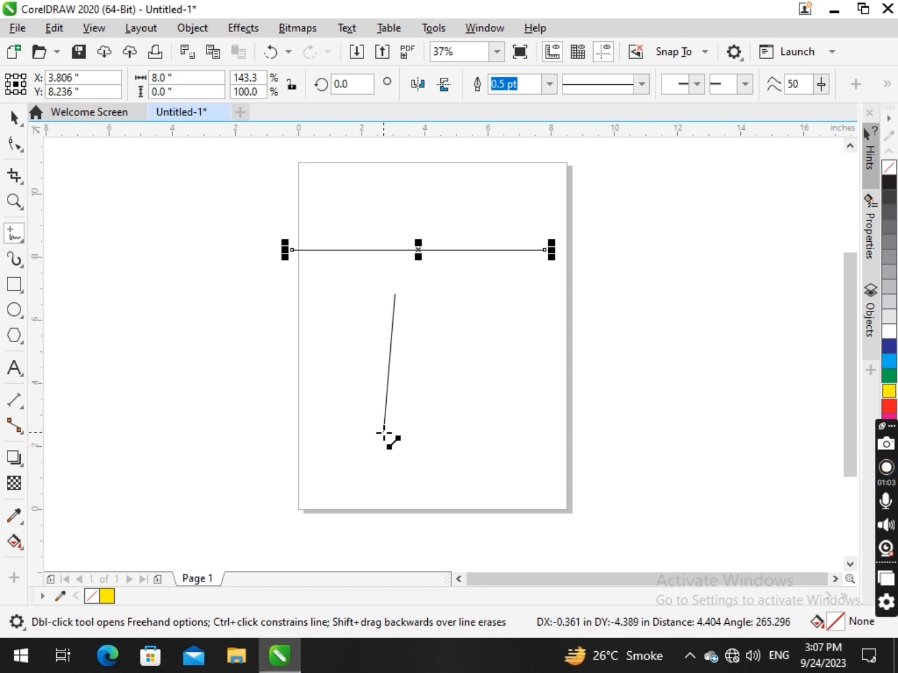
{"action": "left_click", "coordinate": [390, 477], "text": "ctrl"}
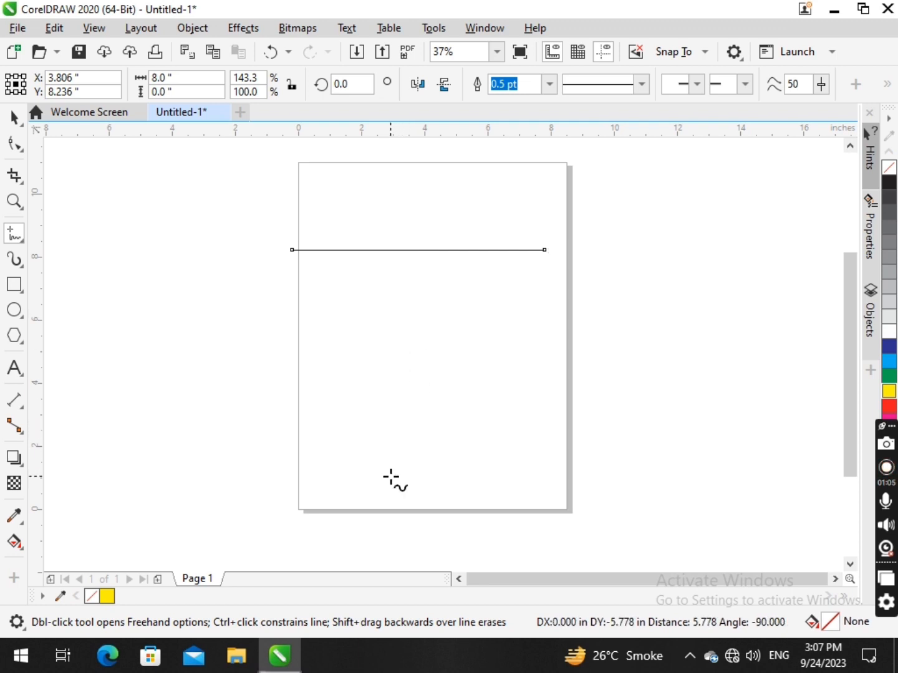
- Set the vertical line's height to 8 in
{"action": "left_click", "coordinate": [15, 117]}
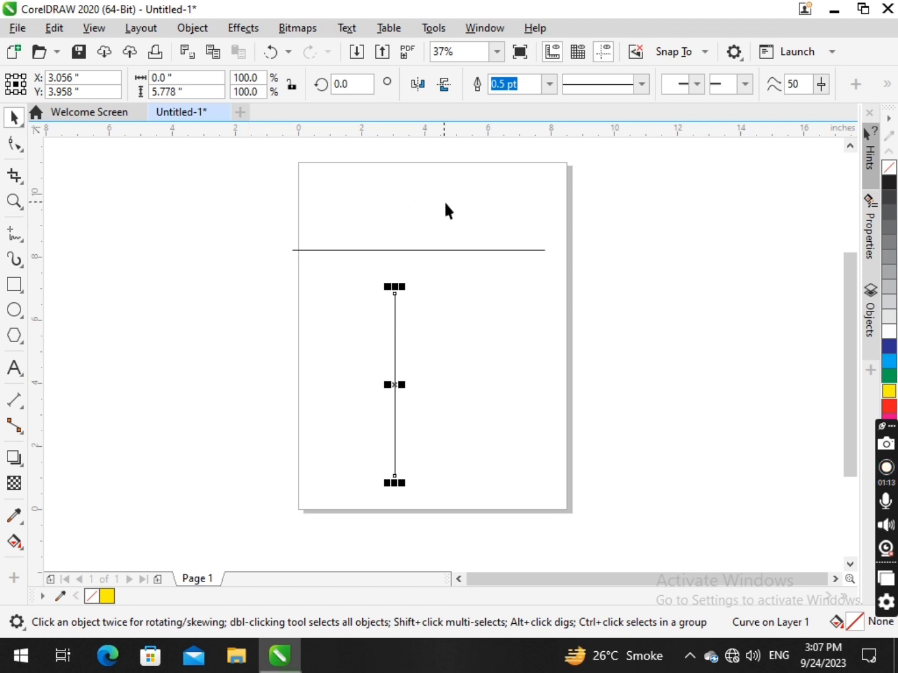
{"action": "left_click", "coordinate": [520, 249]}
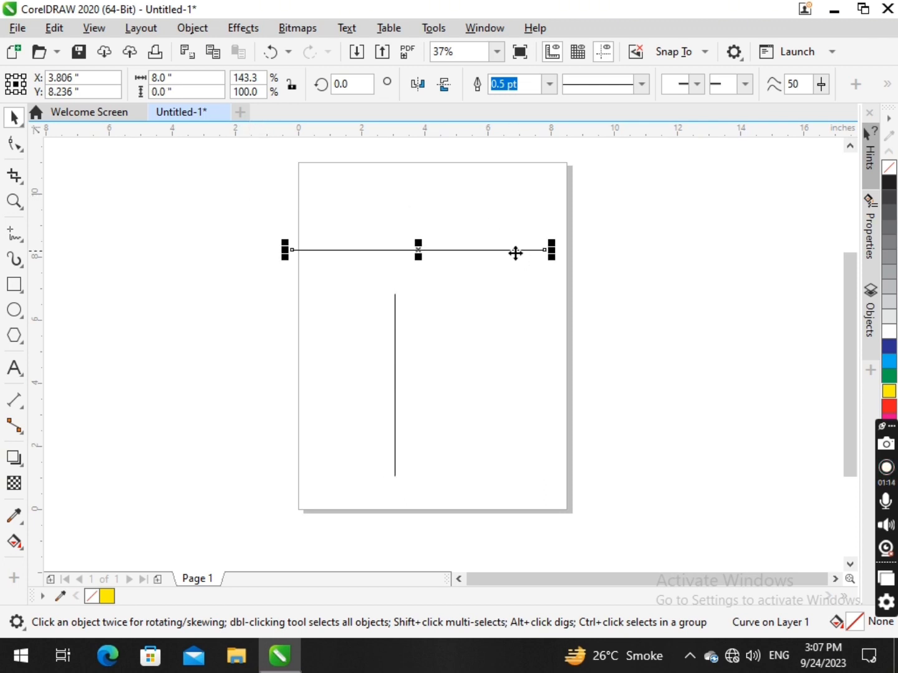
{"action": "left_click", "coordinate": [395, 319]}
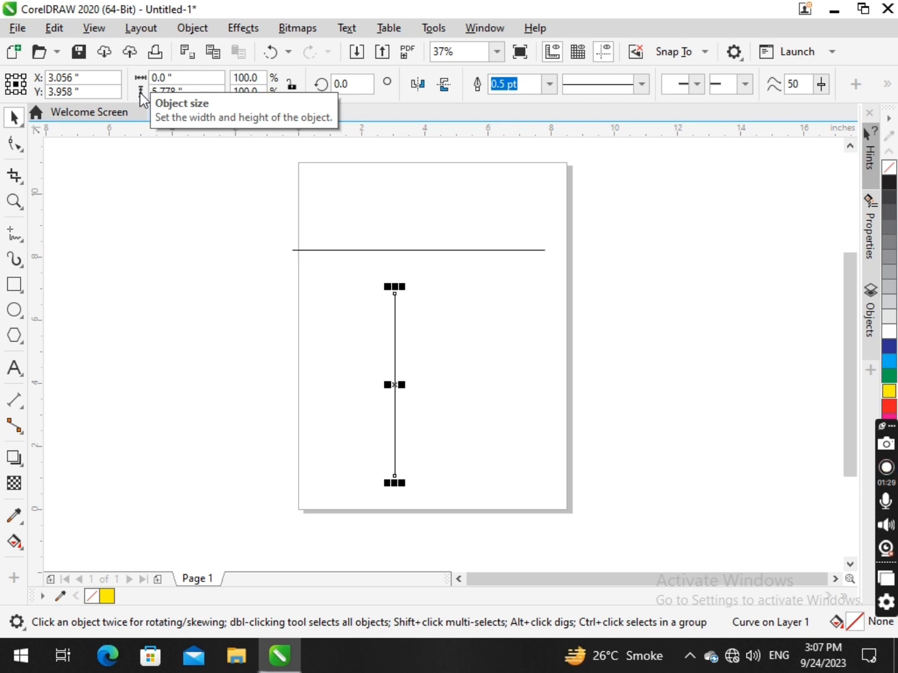
{"action": "left_click_drag", "start_coordinate": [196, 95], "coordinate": [153, 99]}
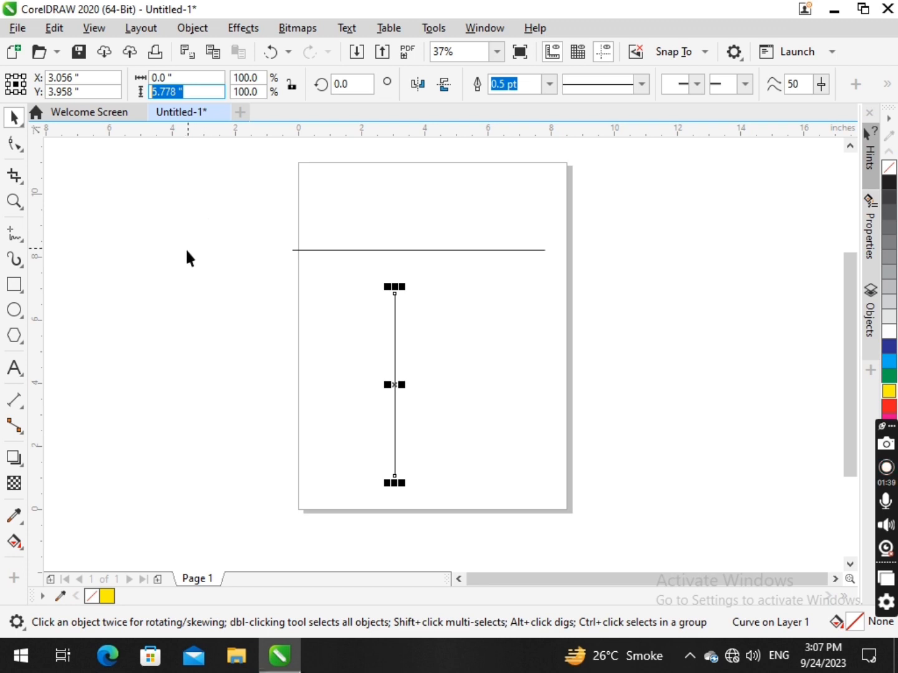
{"action": "type", "text": "8"}
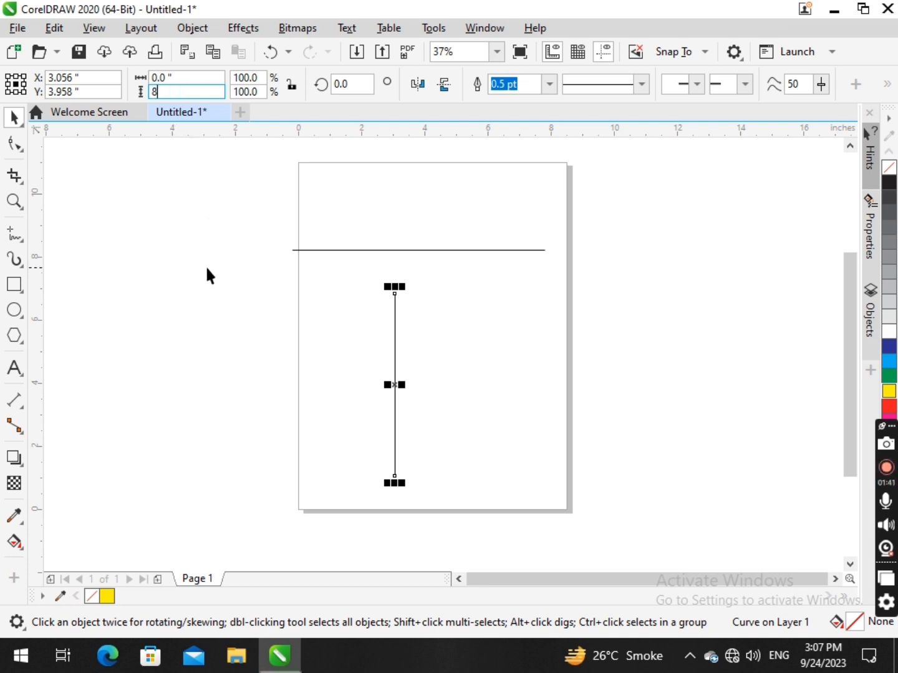
{"action": "key", "text": "Return"}
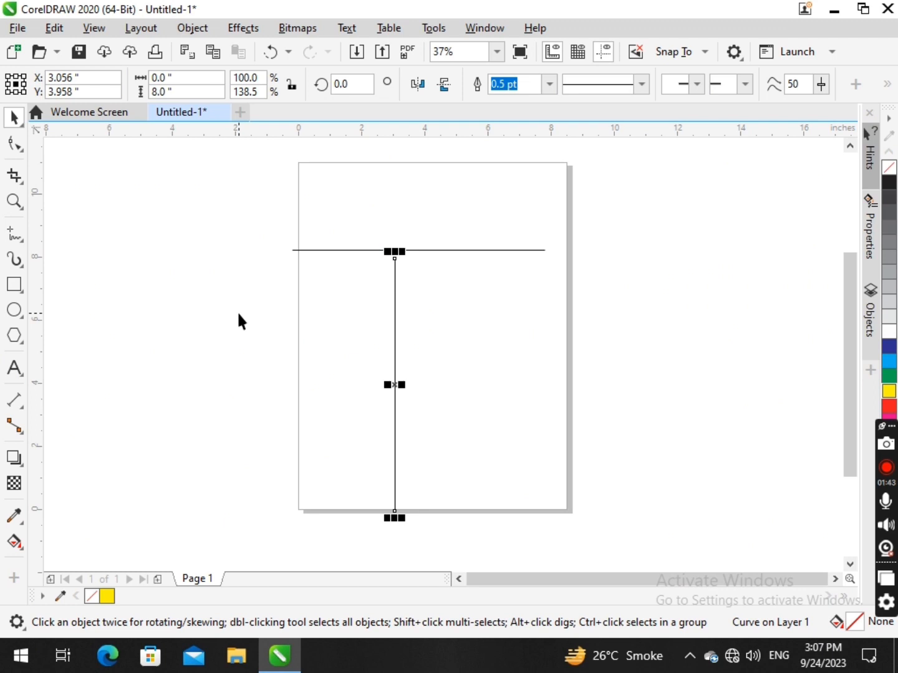
- Delete the vertical line from the page
{"action": "left_click", "coordinate": [470, 438]}
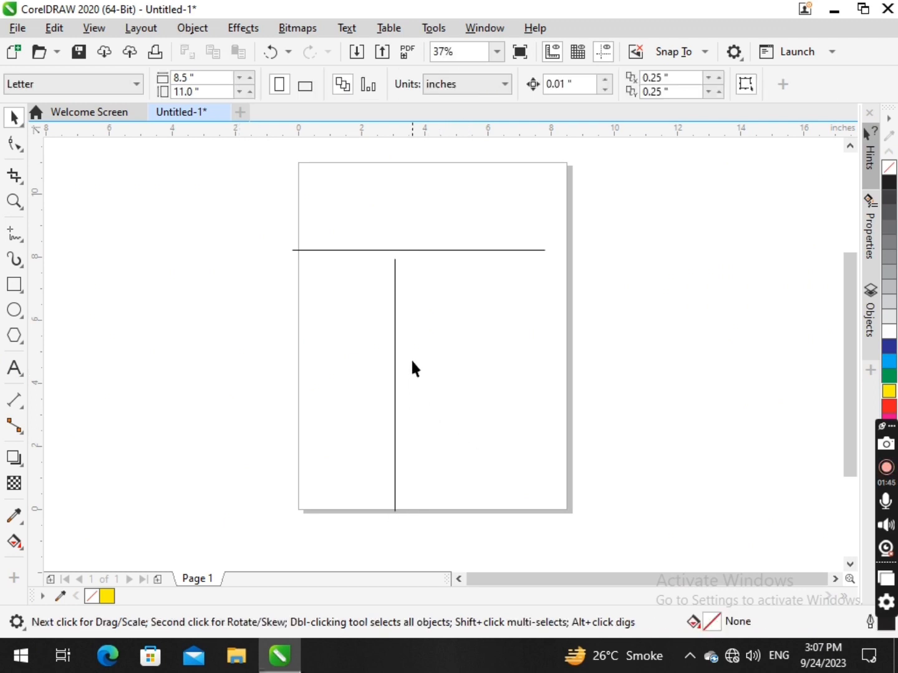
{"action": "left_click", "coordinate": [393, 348]}
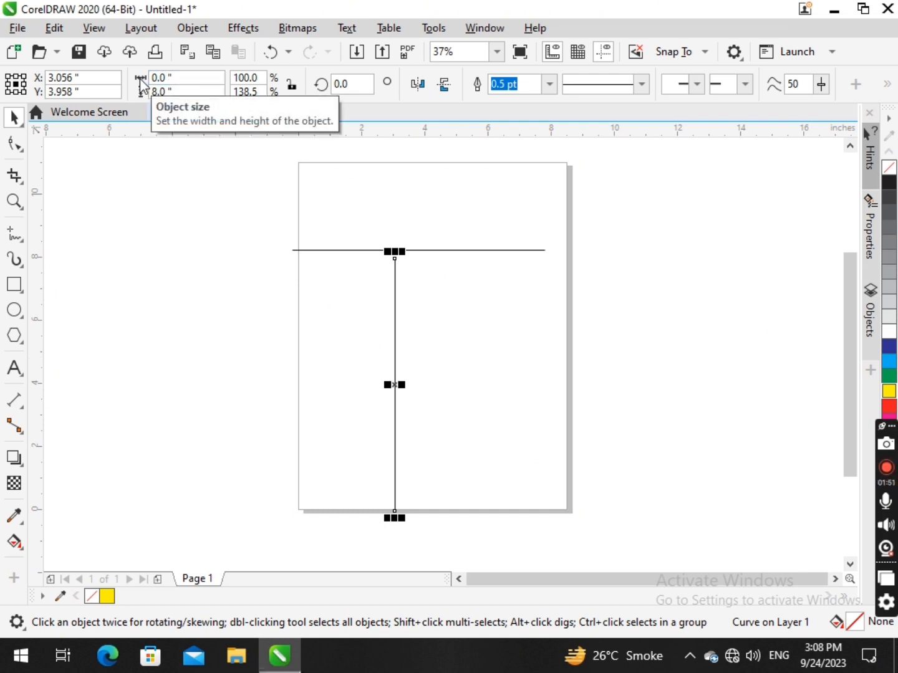
{"action": "key", "text": "Delete"}
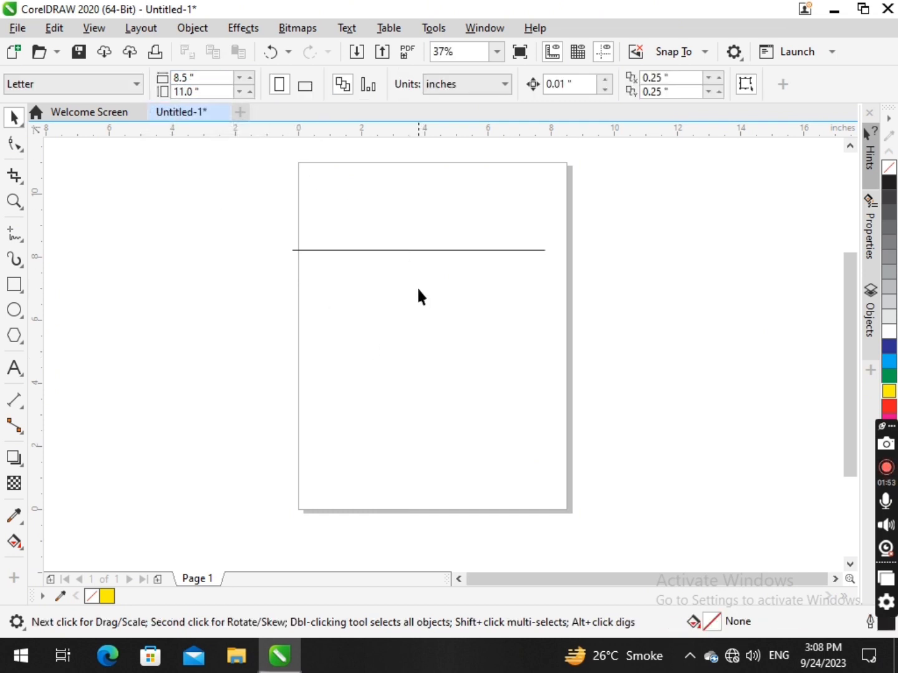
- Move the horizontal line to about X 4.5 in, Y 7.9 in, and keep it selected
{"action": "left_click_drag", "start_coordinate": [438, 250], "coordinate": [460, 261]}
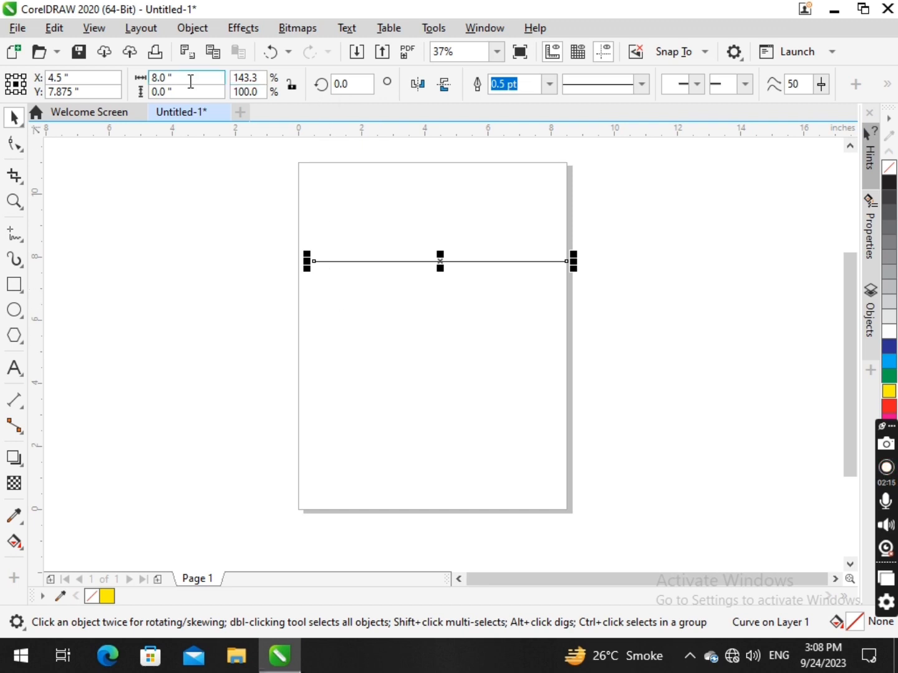
{"action": "left_click", "coordinate": [305, 228]}
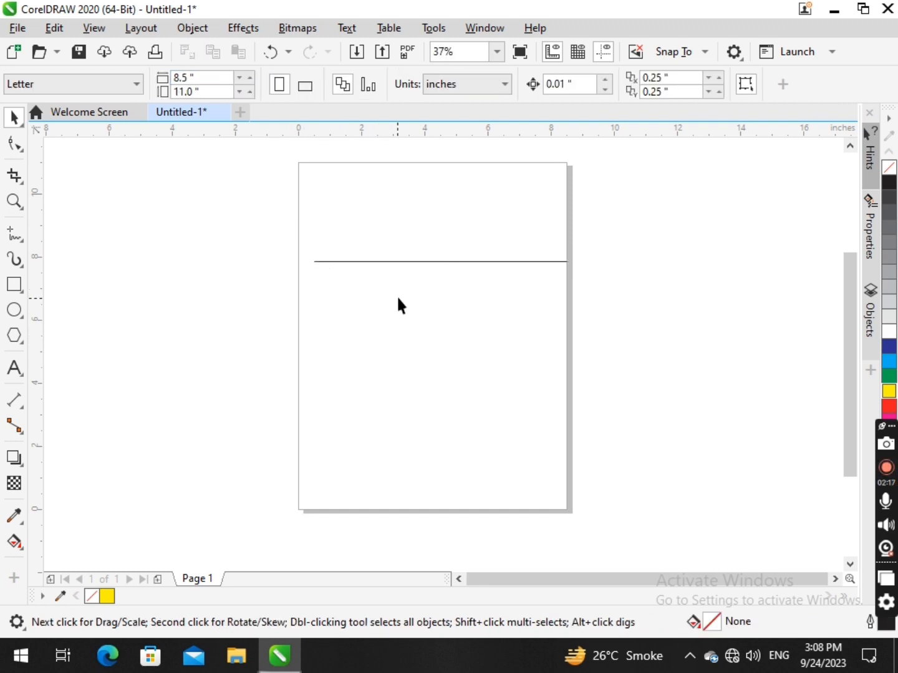
{"action": "left_click", "coordinate": [416, 262]}
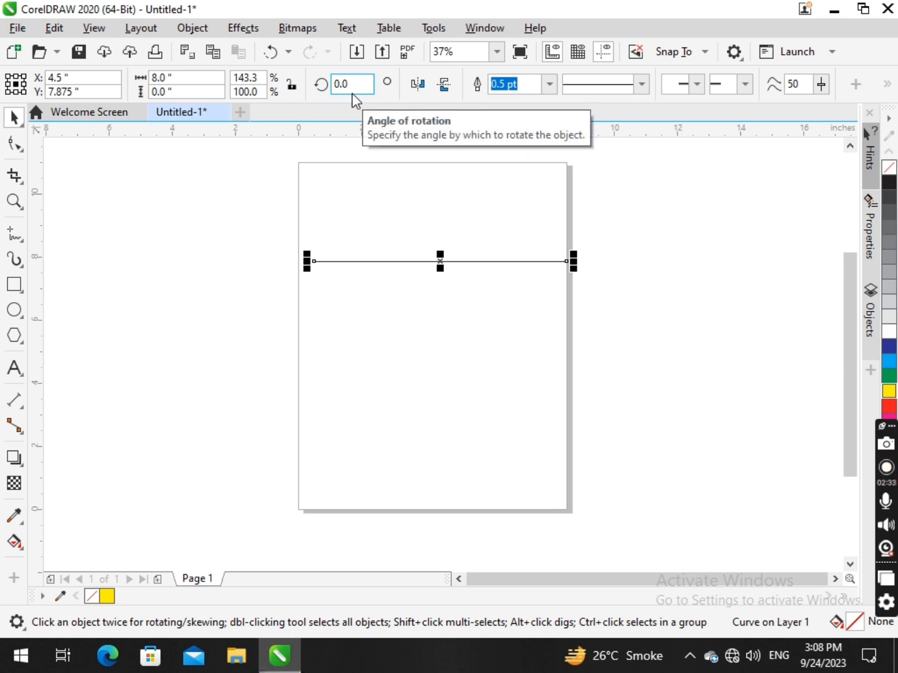
- Rotate the selected 8 in horizontal line to an angle of 90 degrees
{"action": "left_click_drag", "start_coordinate": [350, 92], "coordinate": [332, 93]}
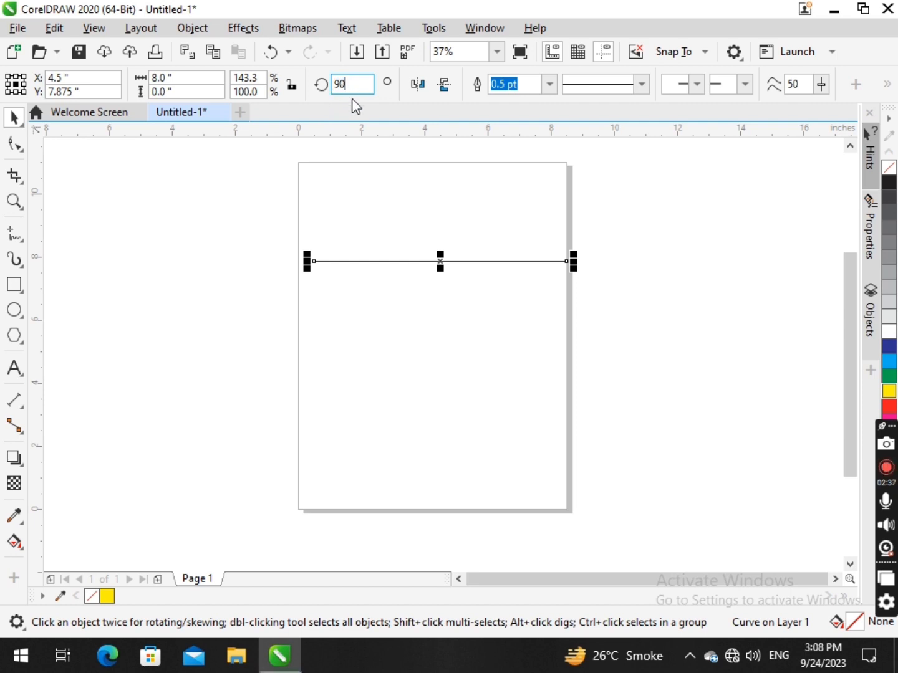
{"action": "key", "text": "Return"}
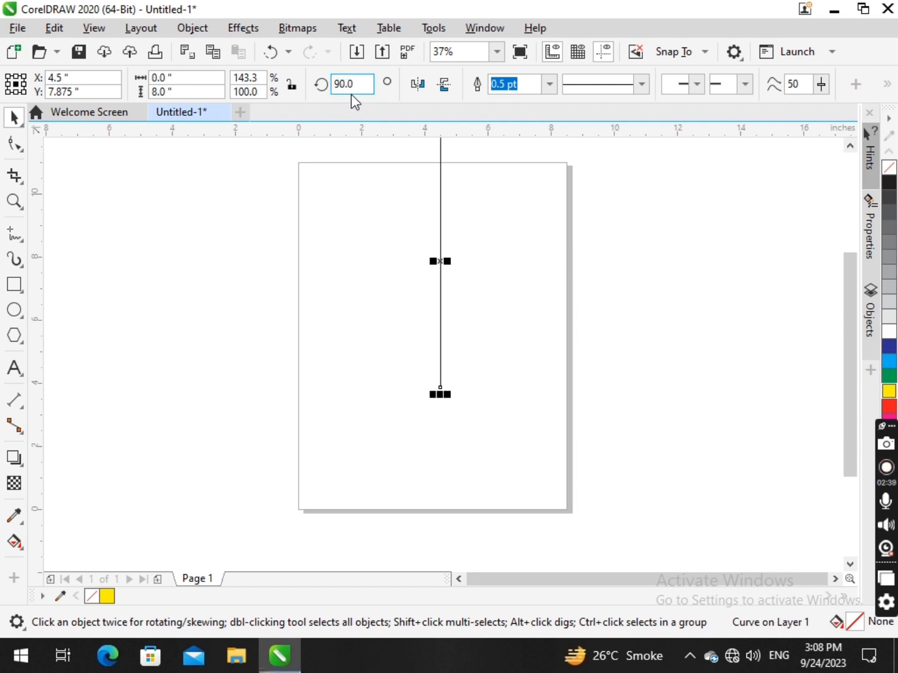
{"action": "scroll", "coordinate": [412, 374], "scroll_direction": "down", "scroll_amount": 2}
{"action": "scroll", "coordinate": [452, 273], "scroll_direction": "up", "scroll_amount": 2}
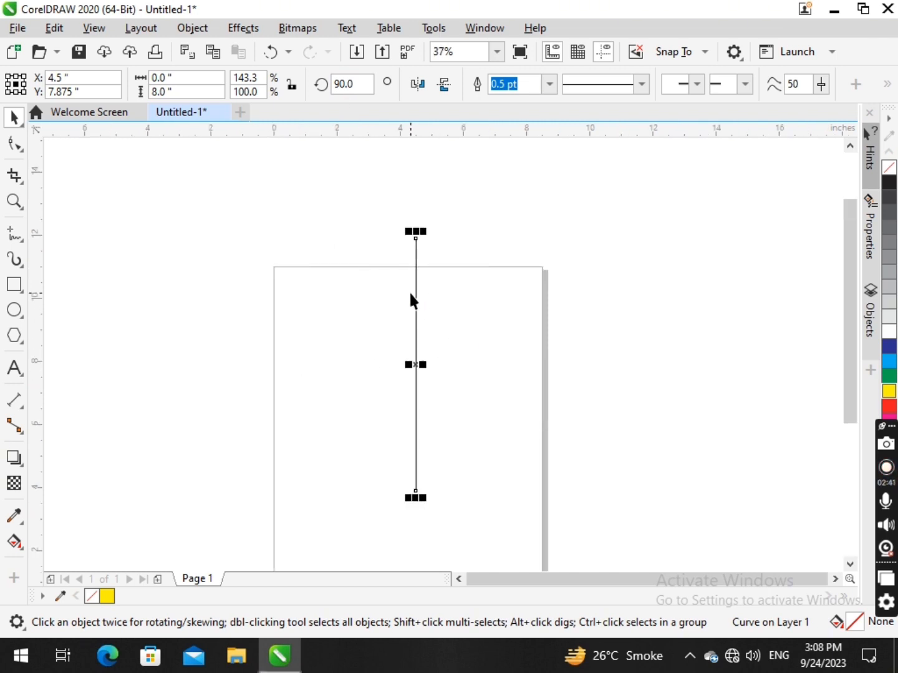
- Set the line's rotation angle to 70 degrees
{"action": "left_click_drag", "start_coordinate": [359, 84], "coordinate": [336, 86]}
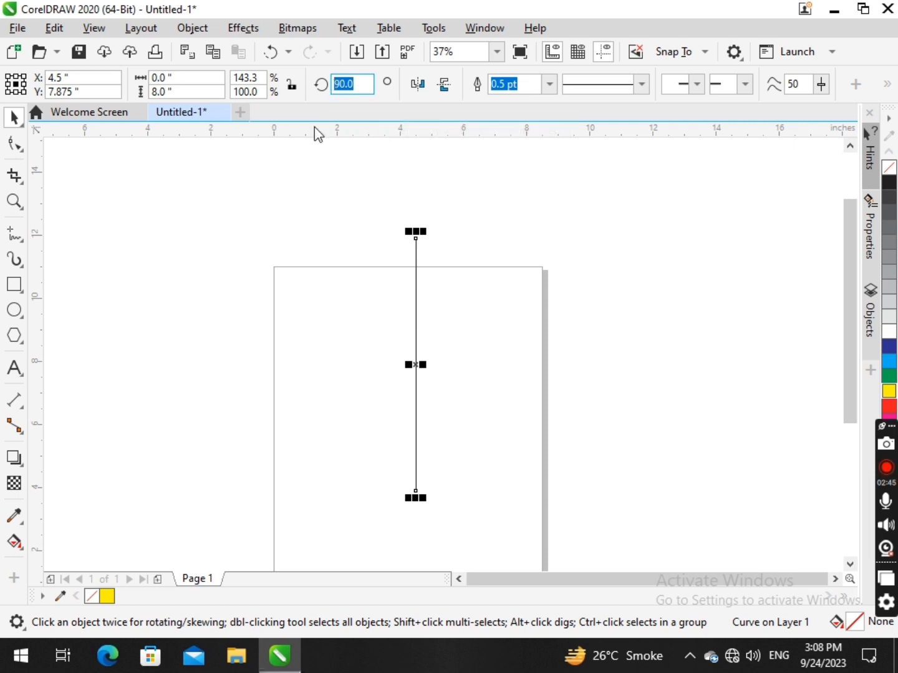
{"action": "type", "text": "70"}
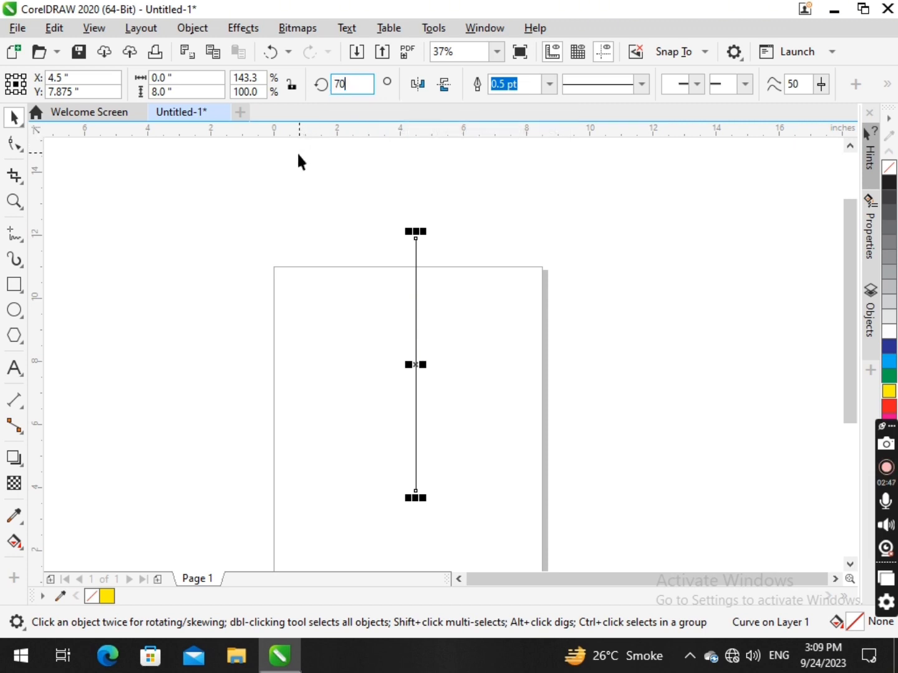
{"action": "key", "text": "Return"}
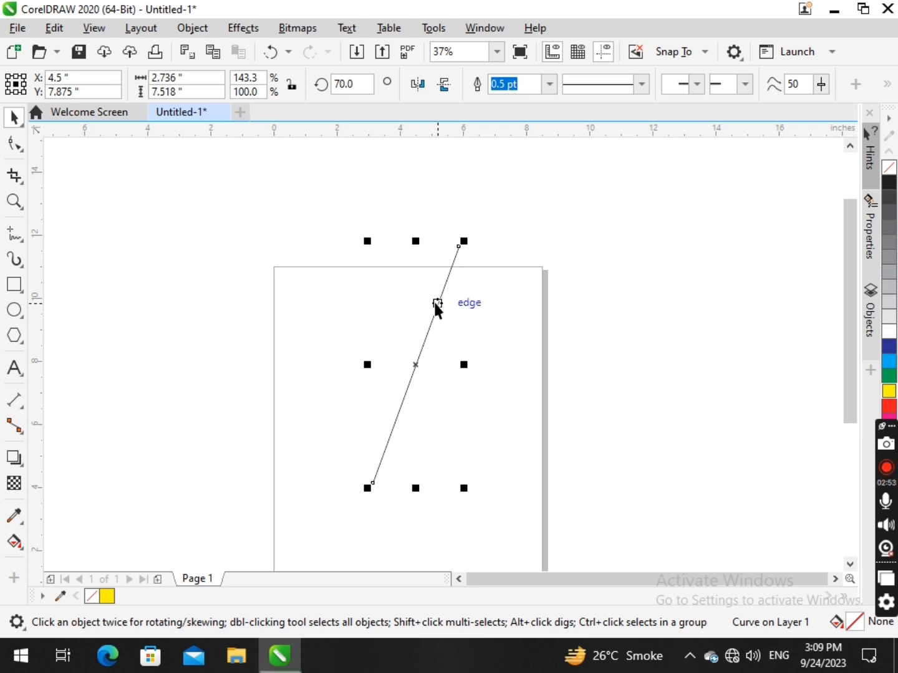
- Set the line's rotation angle to 60 degrees
{"action": "left_click", "coordinate": [339, 84]}
{"action": "type", "text": "60"}
{"action": "key", "text": "Return"}
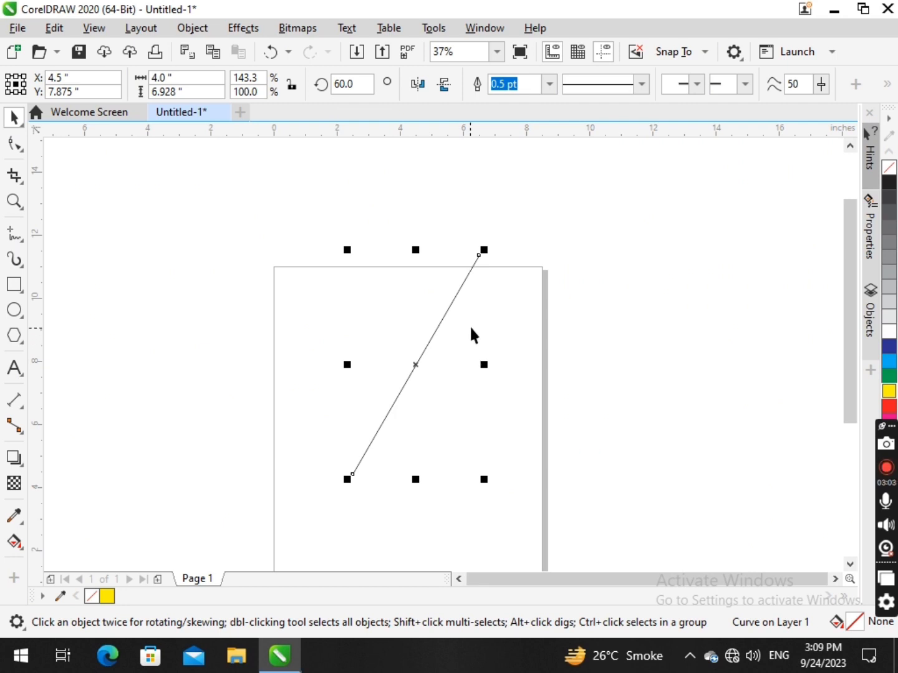
{"action": "scroll", "coordinate": [480, 315], "scroll_direction": "down", "scroll_amount": 1}
{"action": "scroll", "coordinate": [468, 334], "scroll_direction": "up", "scroll_amount": 1}
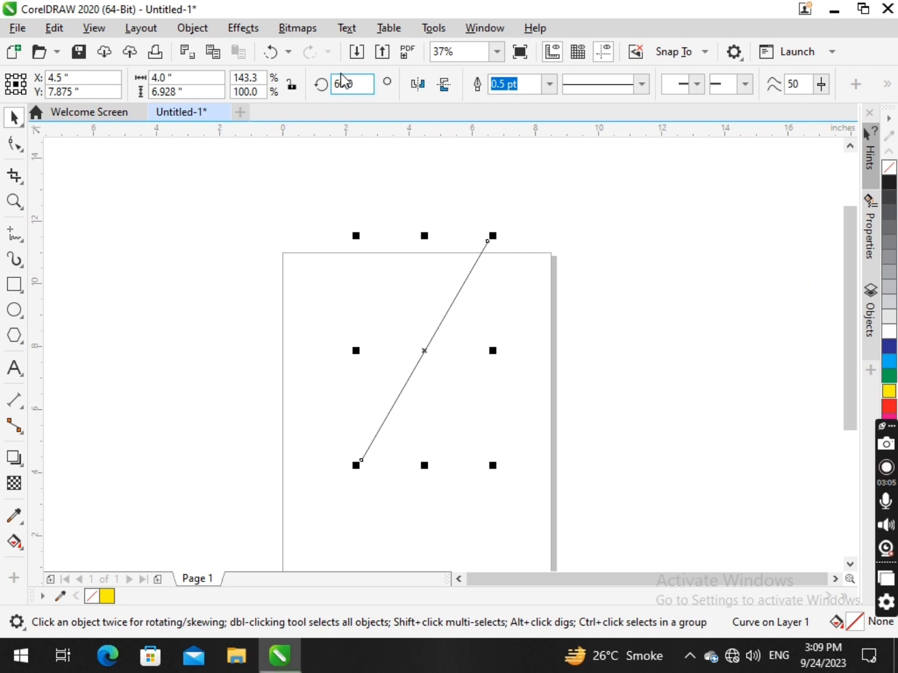
- Set the line's rotation angle to 20 degrees
{"action": "left_click_drag", "start_coordinate": [361, 85], "coordinate": [328, 89]}
{"action": "type", "text": "20"}
{"action": "key", "text": "Return"}
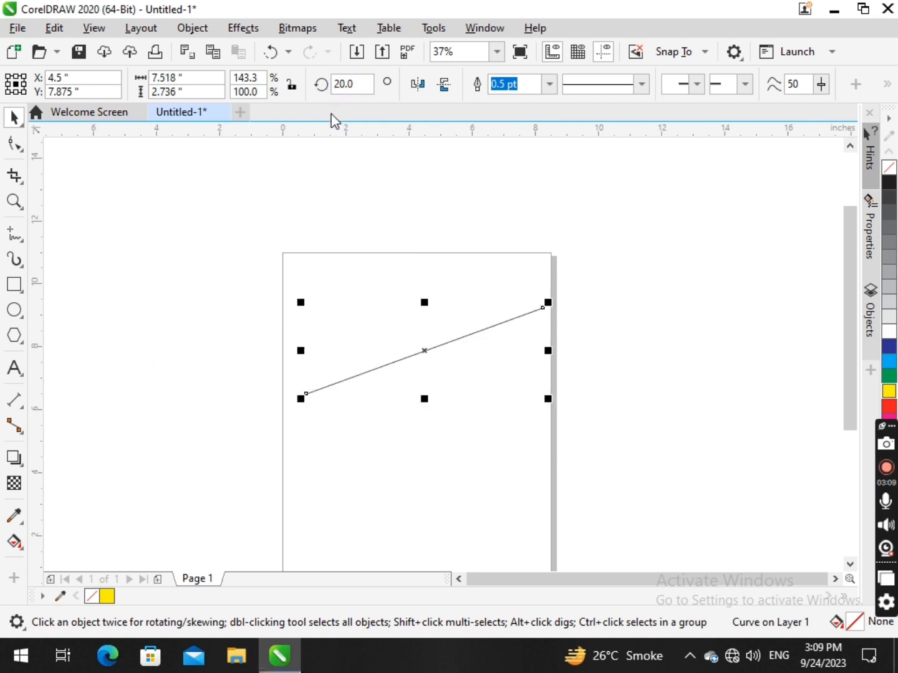
- Reset the line's rotation angle to 0 degrees and deselect it
{"action": "left_click_drag", "start_coordinate": [359, 83], "coordinate": [327, 85]}
{"action": "type", "text": "0"}
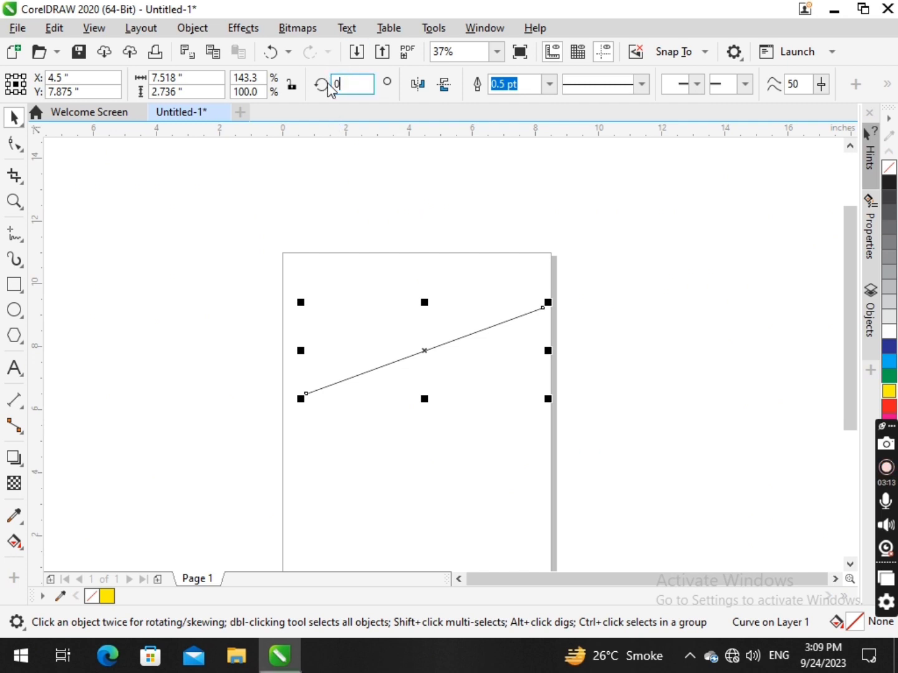
{"action": "key", "text": "Return"}
{"action": "left_click", "coordinate": [606, 253]}
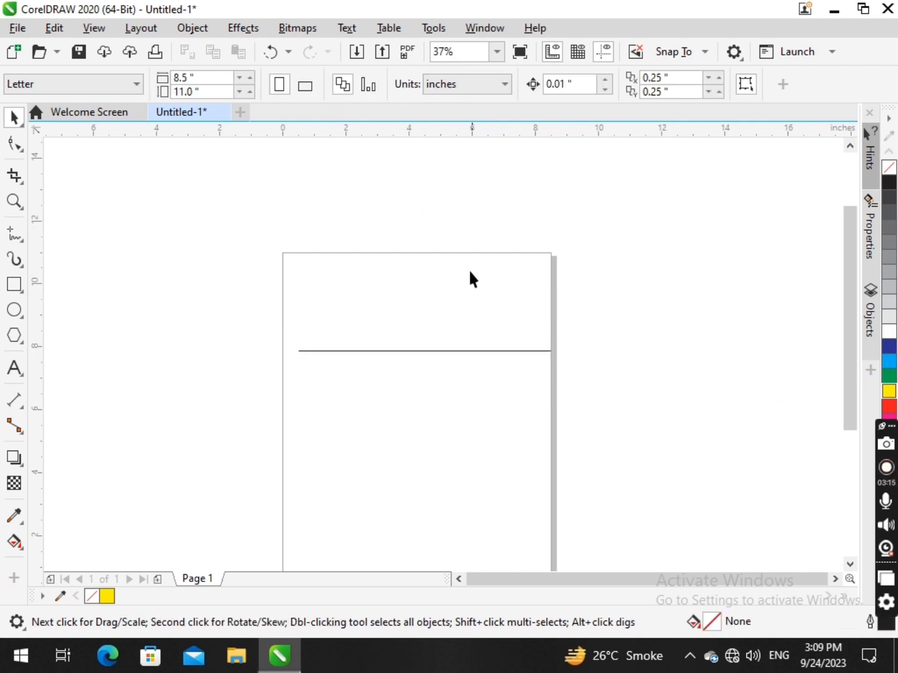
{"action": "scroll", "coordinate": [468, 268], "scroll_direction": "down", "scroll_amount": 2}
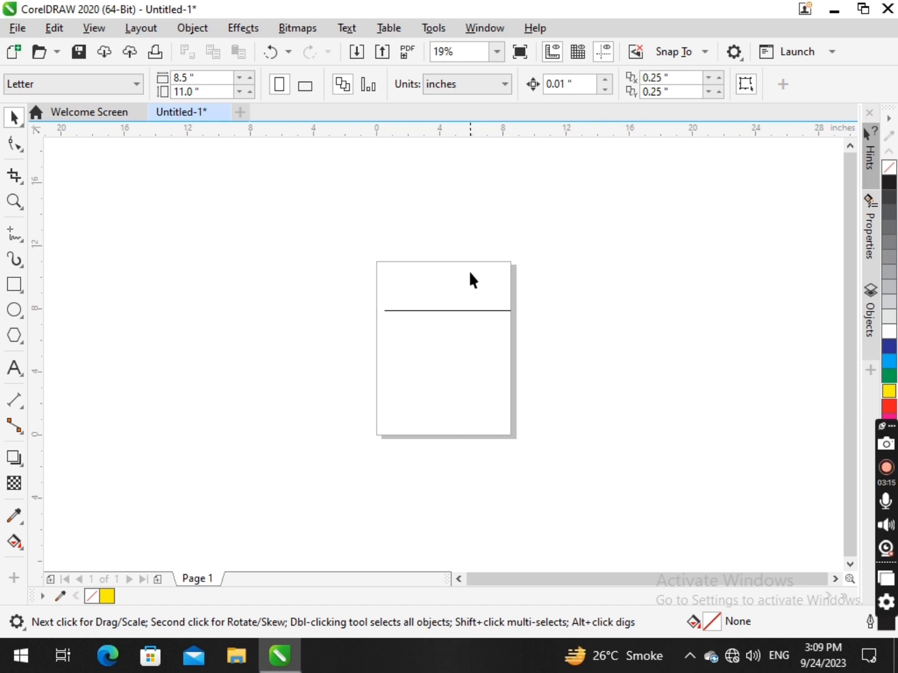
- Select the horizontal line and move it up slightly to about X 4.4 in, Y 8.3 in
{"action": "left_click", "coordinate": [459, 309]}
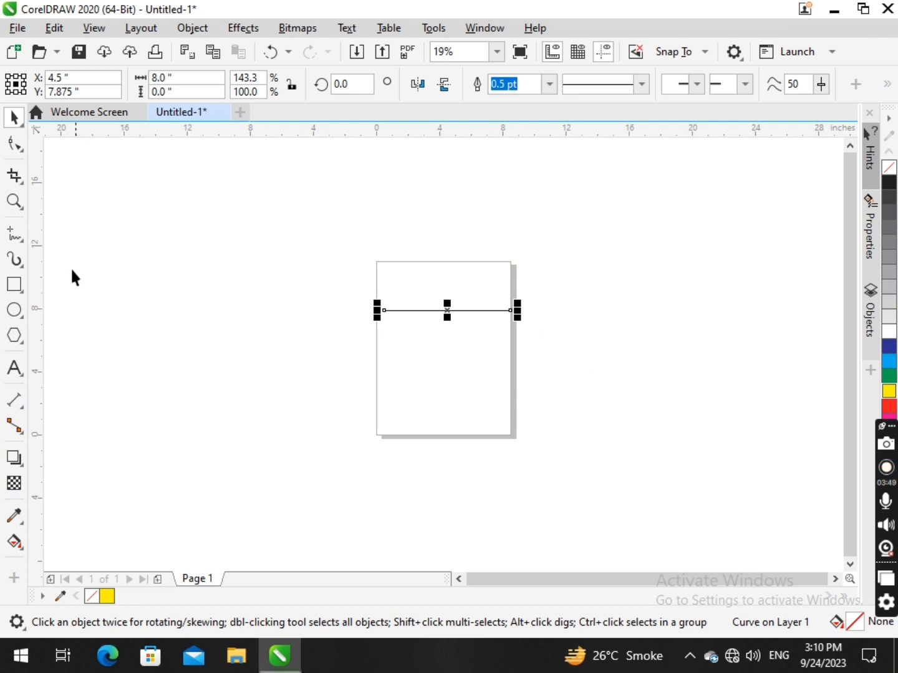
{"action": "scroll", "coordinate": [457, 311], "scroll_direction": "up", "scroll_amount": 2}
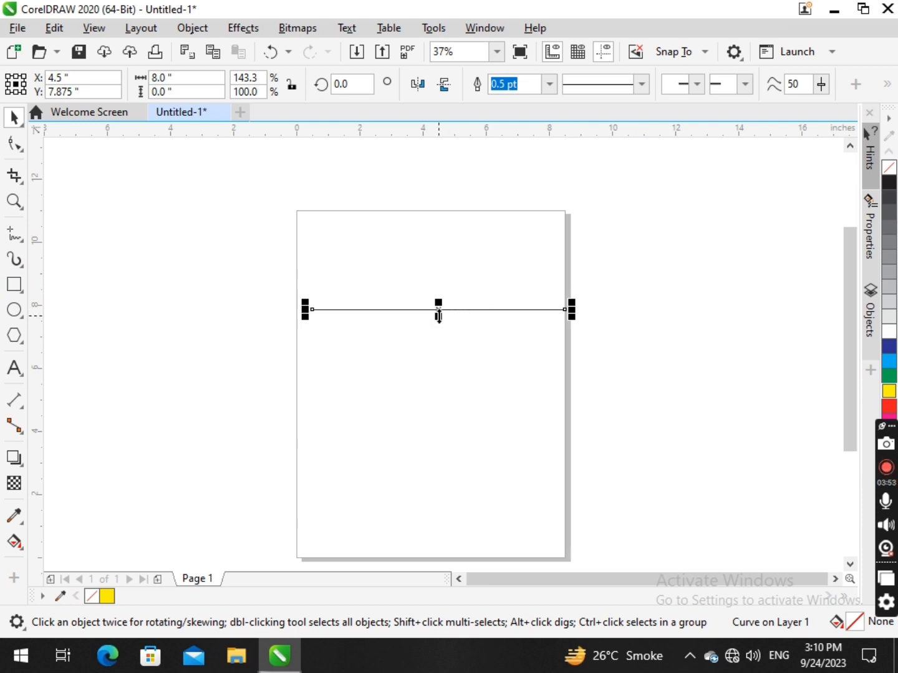
{"action": "left_click_drag", "start_coordinate": [437, 309], "coordinate": [436, 296]}
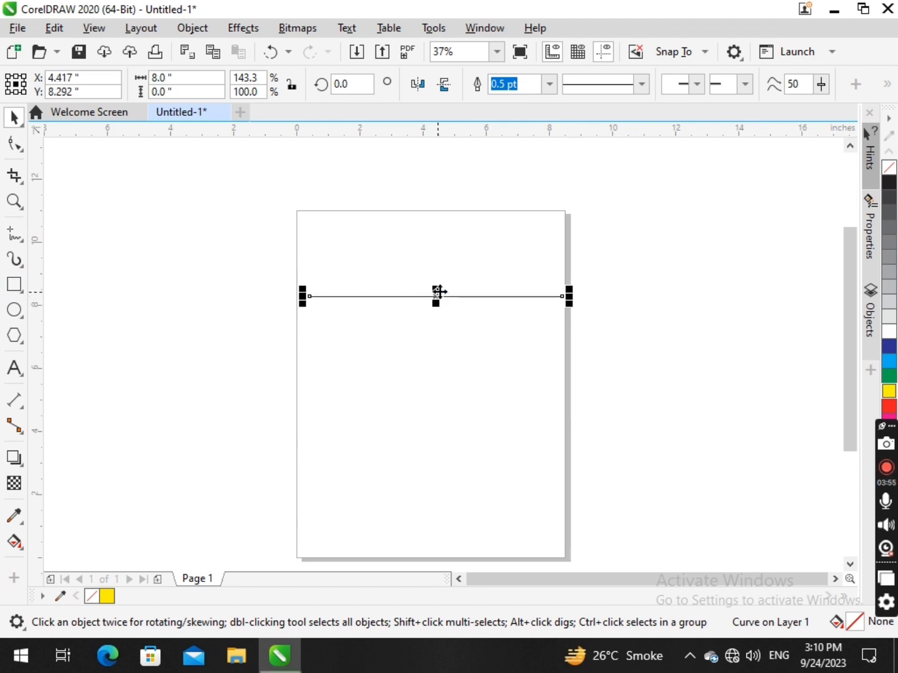
{"action": "scroll", "coordinate": [440, 288], "scroll_direction": "up", "scroll_amount": 2}
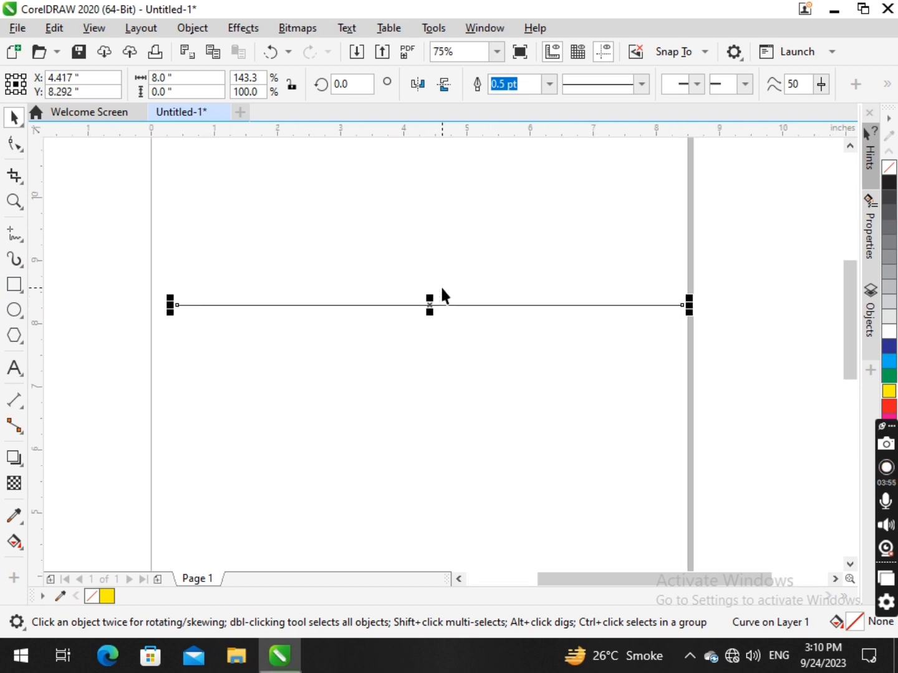
- Try outline widths of 8 pt and 10 pt on the horizontal line
{"action": "left_click", "coordinate": [553, 85]}
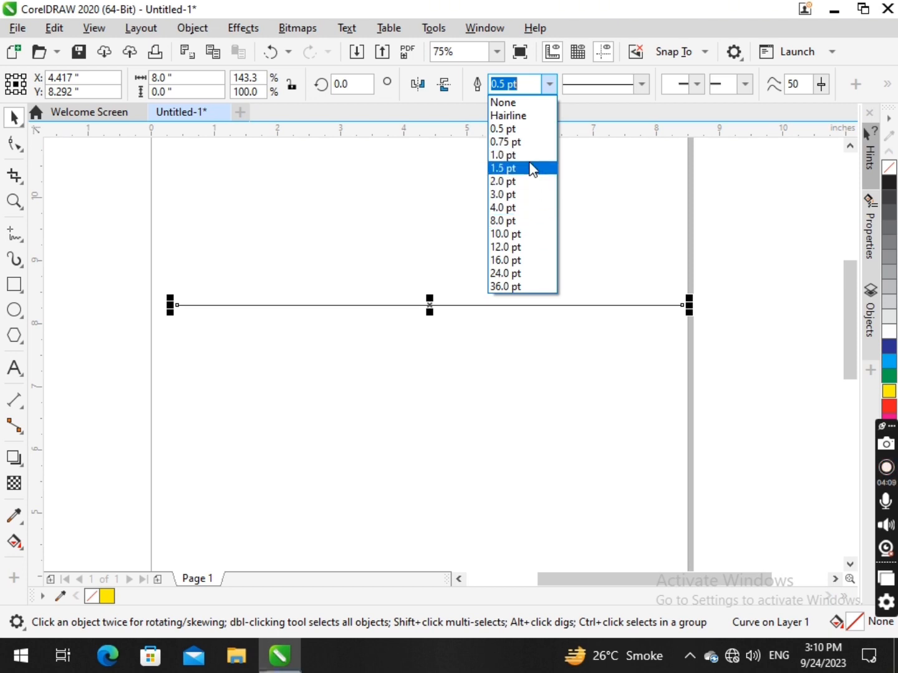
{"action": "left_click", "coordinate": [873, 517]}
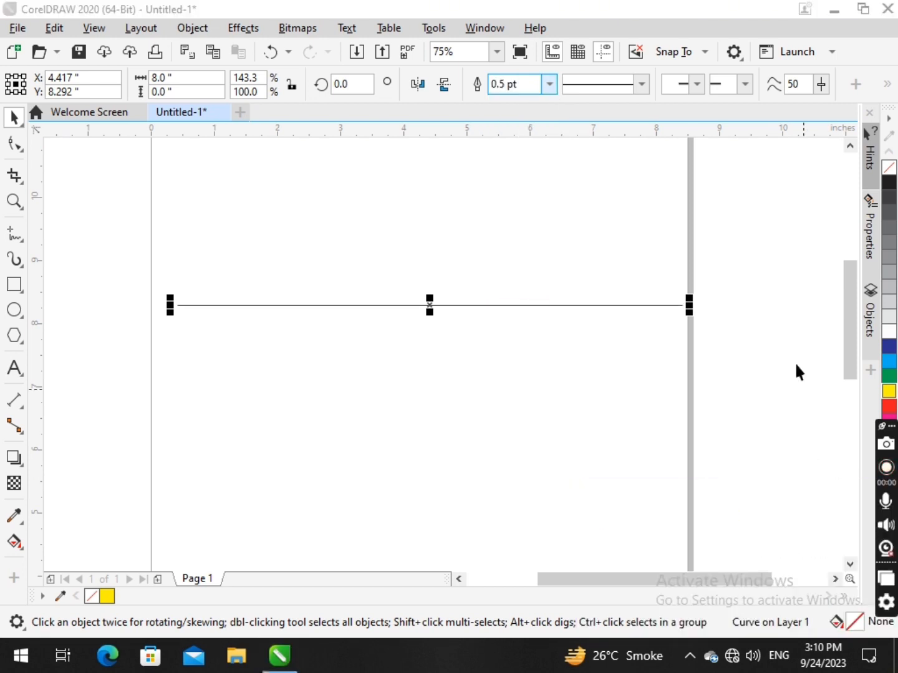
{"action": "left_click", "coordinate": [542, 89]}
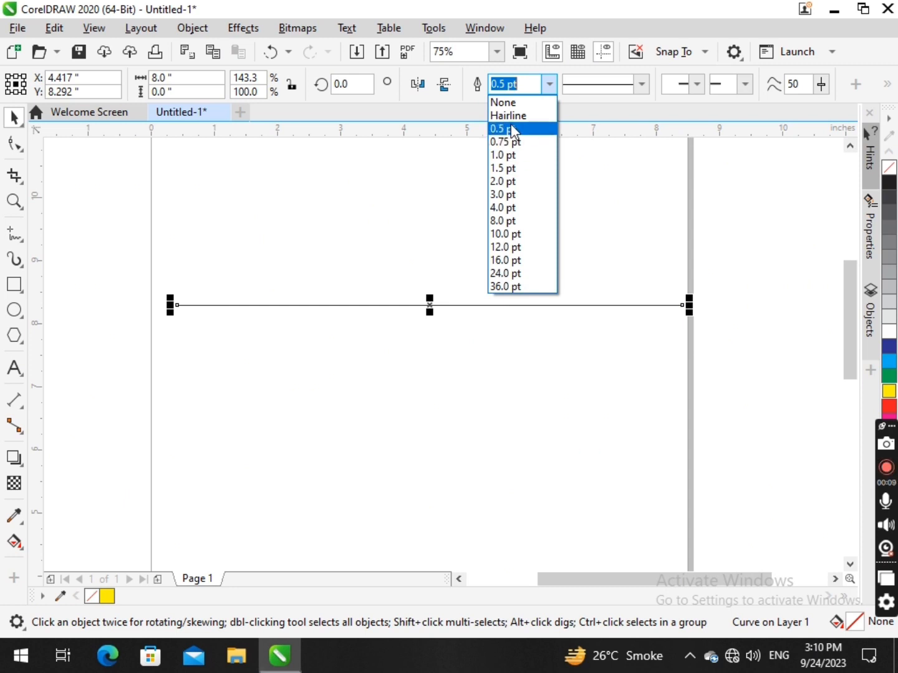
{"action": "left_click", "coordinate": [508, 221]}
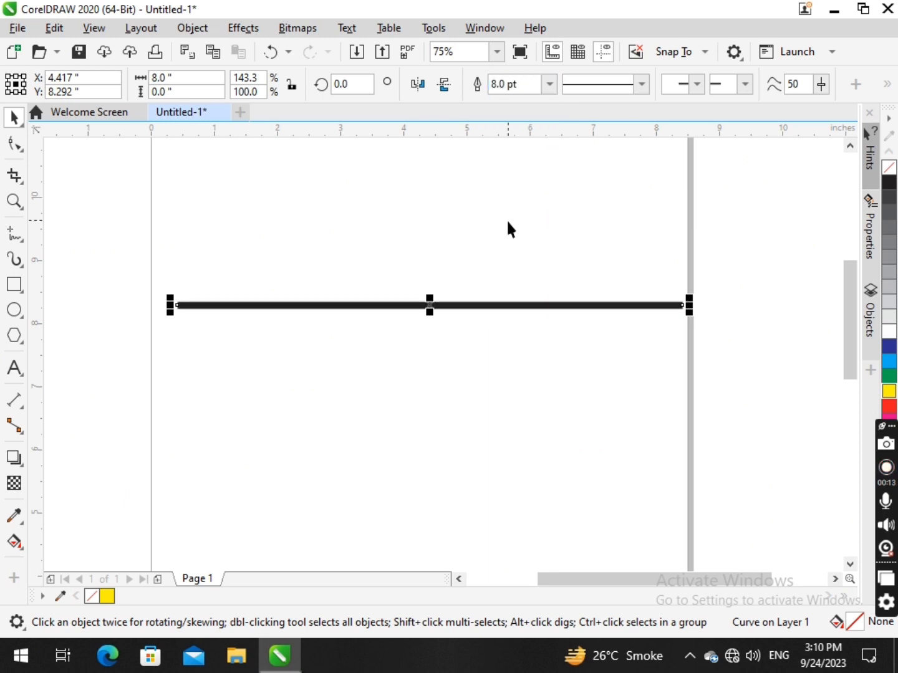
{"action": "scroll", "coordinate": [470, 311], "scroll_direction": "up", "scroll_amount": 1}
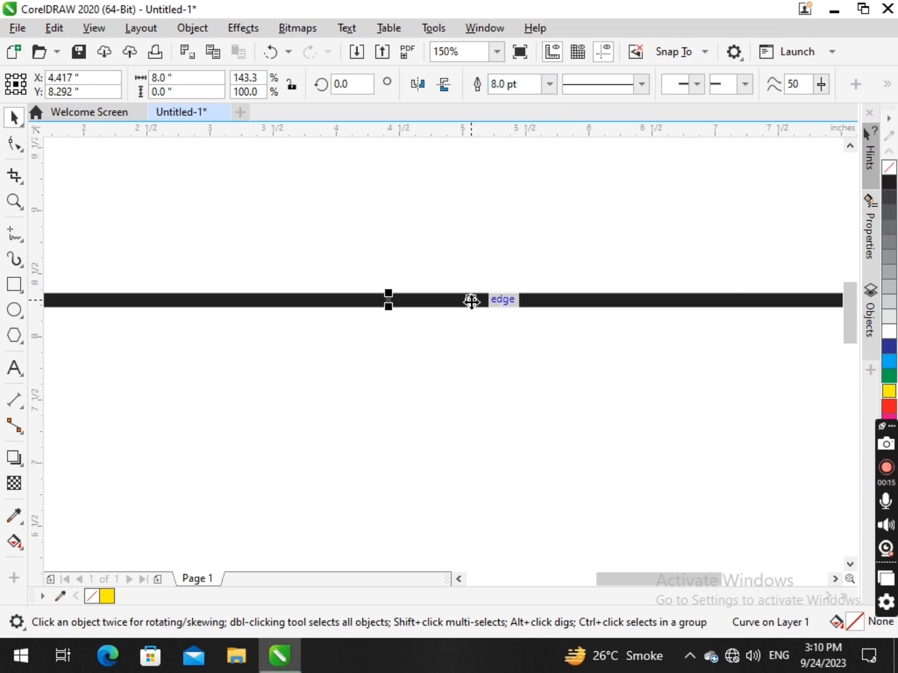
{"action": "scroll", "coordinate": [470, 301], "scroll_direction": "up", "scroll_amount": 2}
{"action": "scroll", "coordinate": [470, 301], "scroll_direction": "down", "scroll_amount": 2}
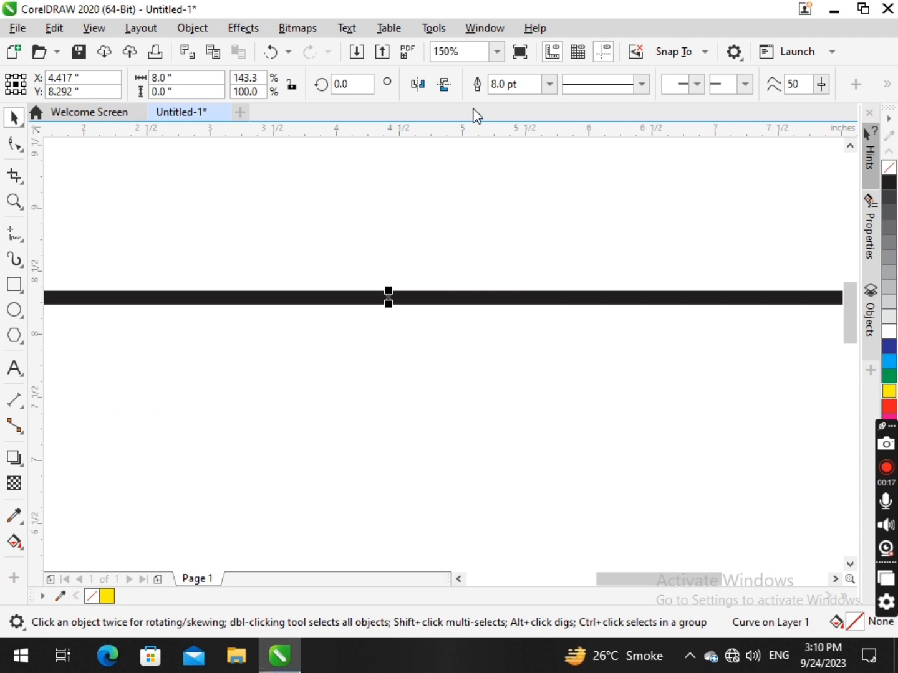
{"action": "left_click", "coordinate": [548, 84]}
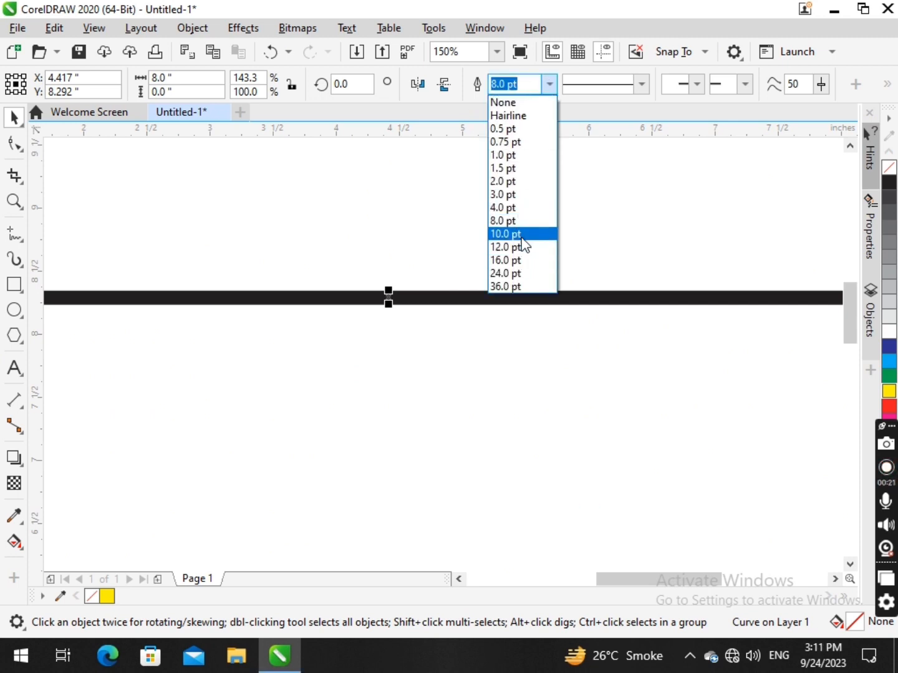
{"action": "left_click", "coordinate": [523, 236]}
- Set the horizontal line's outline width to 36 pt
{"action": "left_click", "coordinate": [549, 83]}
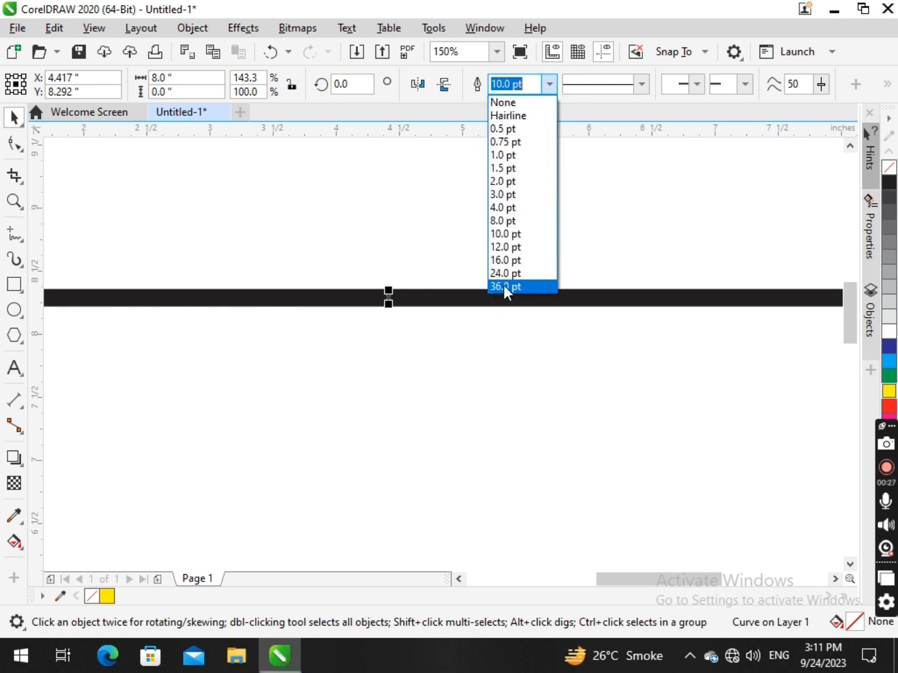
{"action": "left_click", "coordinate": [522, 84]}
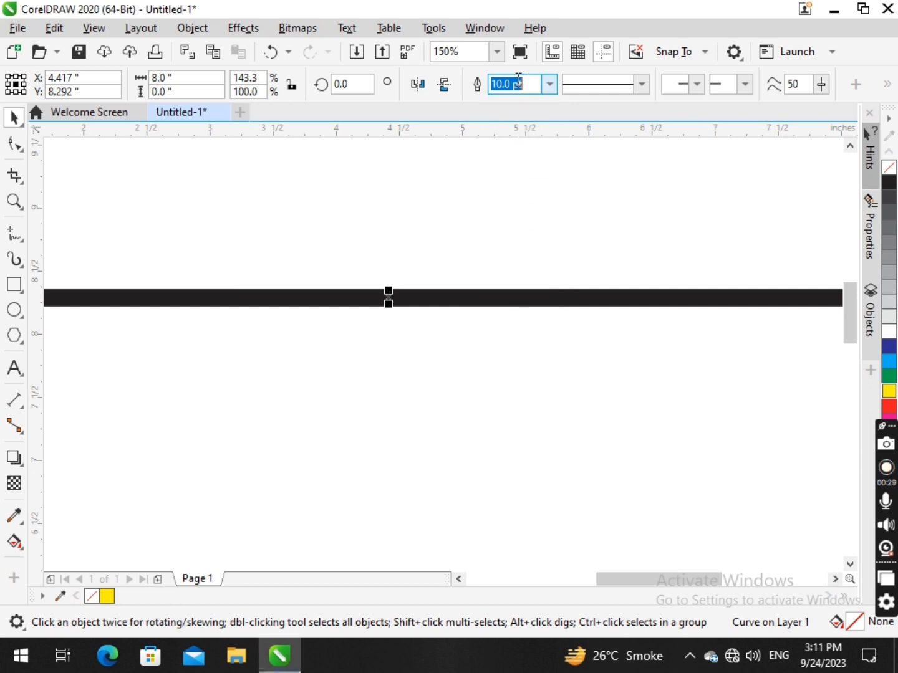
{"action": "left_click", "coordinate": [530, 87]}
{"action": "left_click", "coordinate": [548, 83]}
{"action": "key", "text": "Escape"}
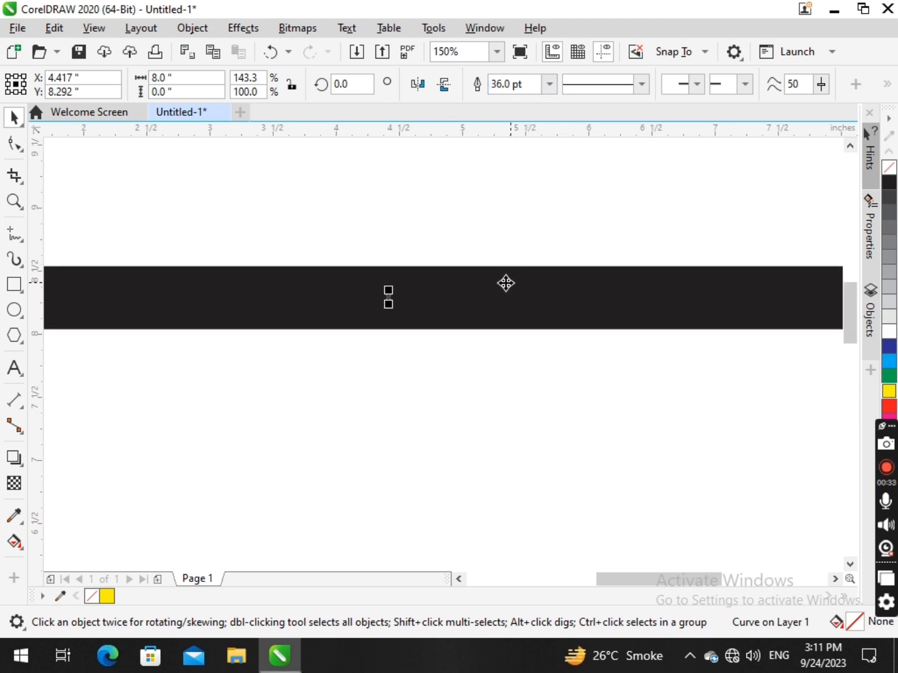
{"action": "scroll", "coordinate": [490, 279], "scroll_direction": "down", "scroll_amount": 1}
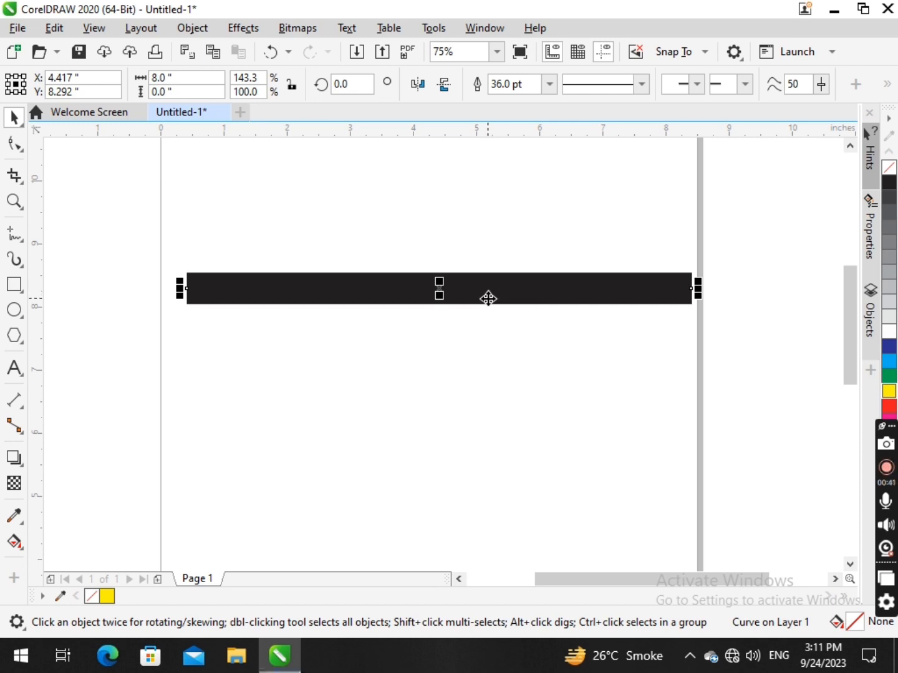
{"action": "left_click", "coordinate": [480, 85]}
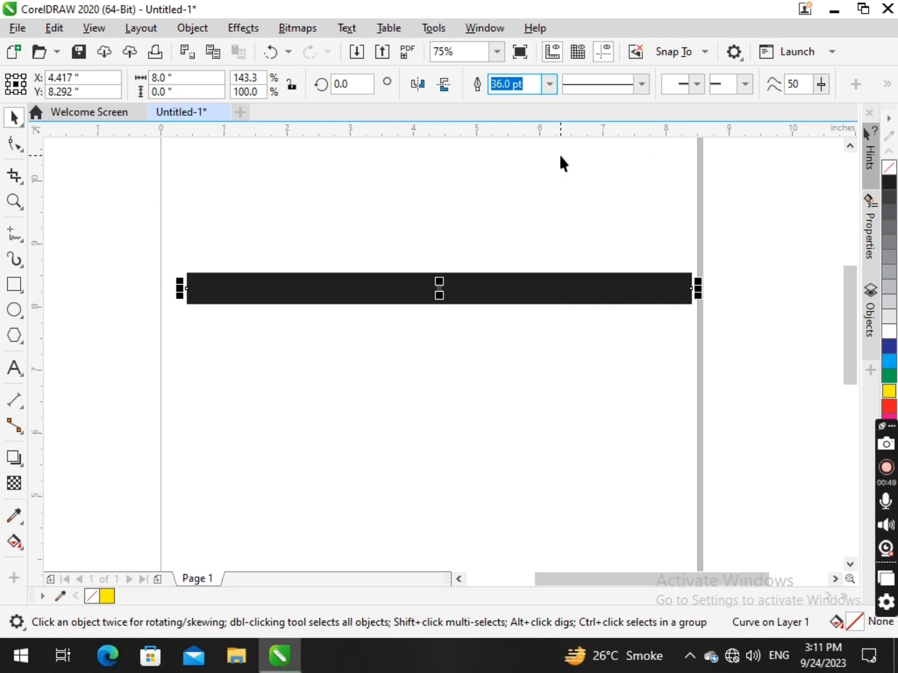
- Change the thick line's style from solid to a dashed pattern with short gaps
{"action": "left_click", "coordinate": [614, 84]}
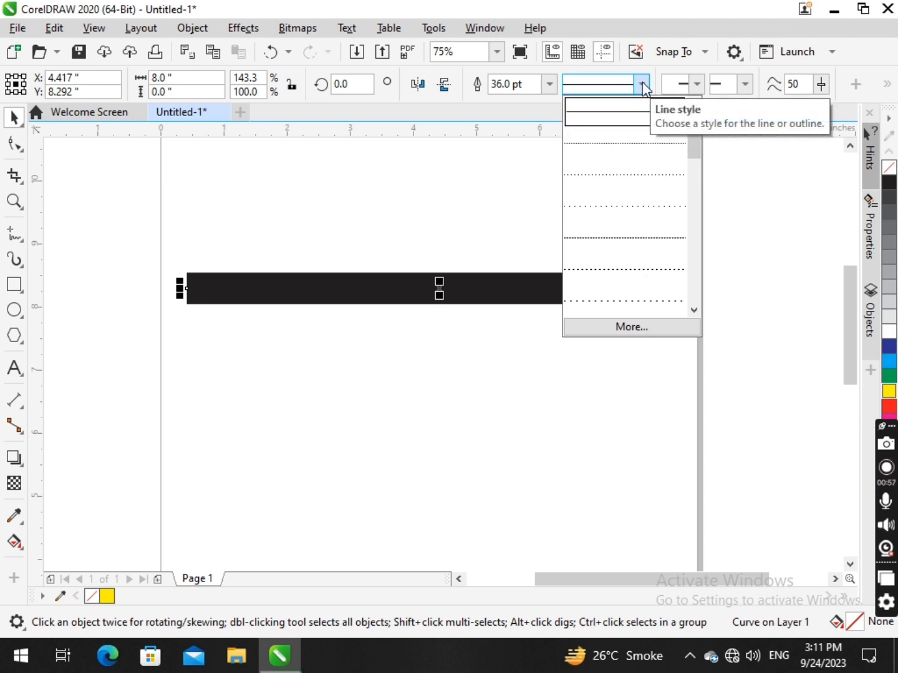
{"action": "left_click_drag", "start_coordinate": [694, 159], "coordinate": [684, 183]}
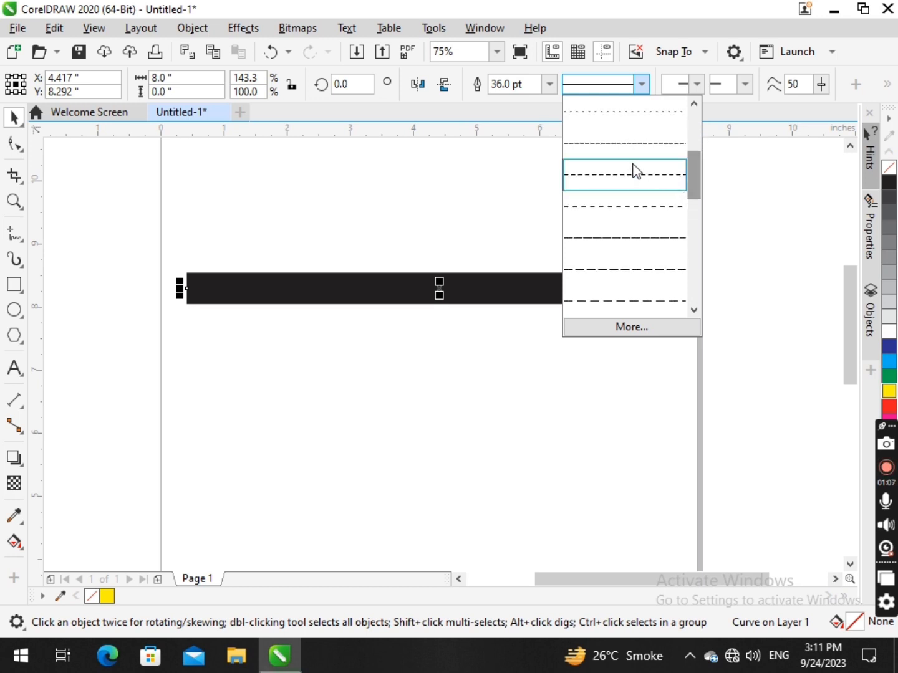
{"action": "left_click", "coordinate": [616, 180]}
{"action": "scroll", "coordinate": [485, 313], "scroll_direction": "down", "scroll_amount": 2}
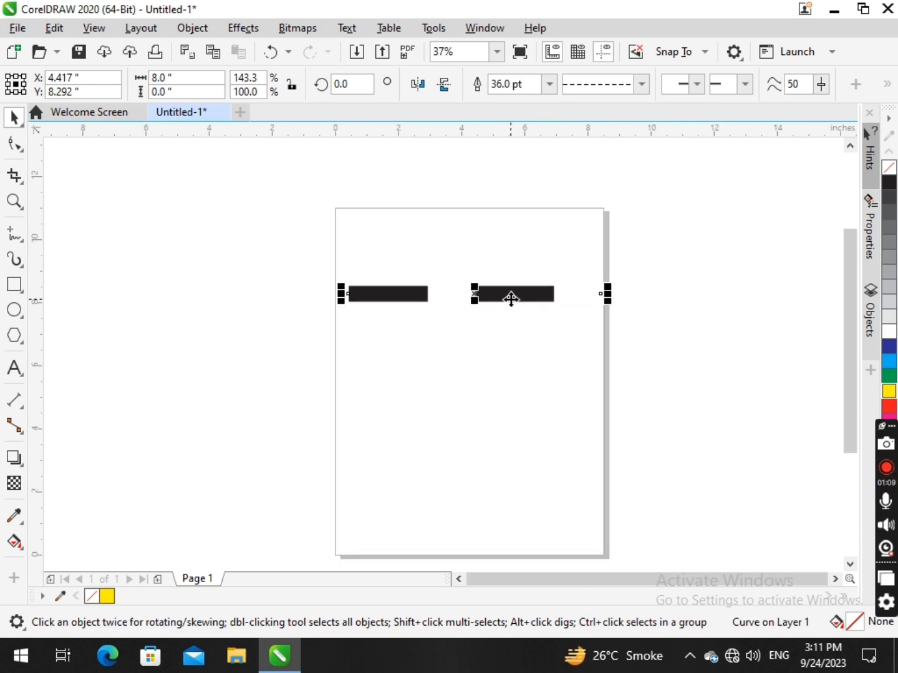
- Stretch the dashed line to about 13 in wide and move it to about X 3.1 in, Y 8.8 in
{"action": "left_click_drag", "start_coordinate": [609, 294], "coordinate": [788, 294]}
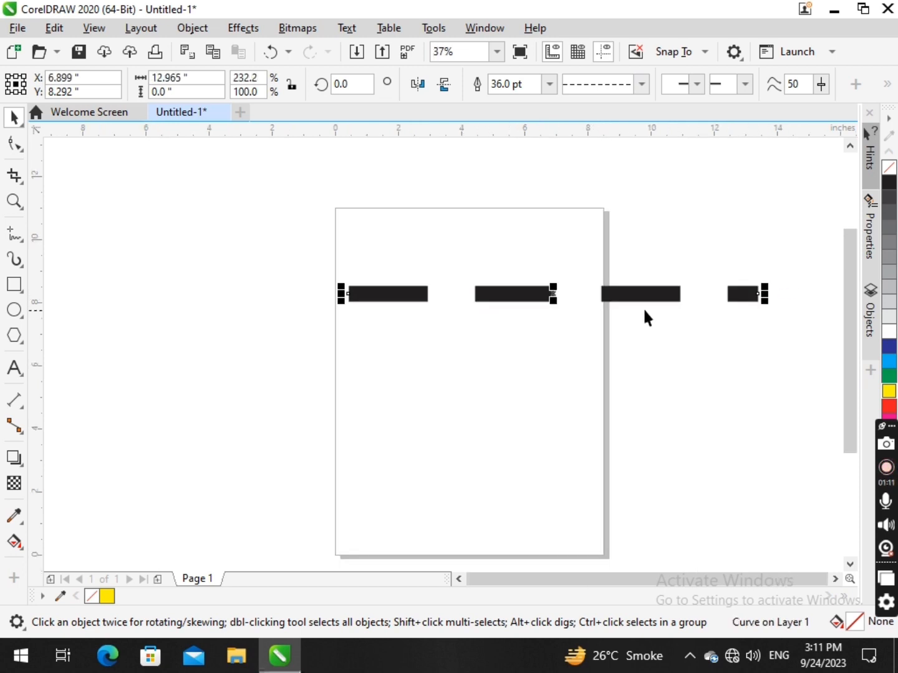
{"action": "left_click_drag", "start_coordinate": [637, 292], "coordinate": [511, 276]}
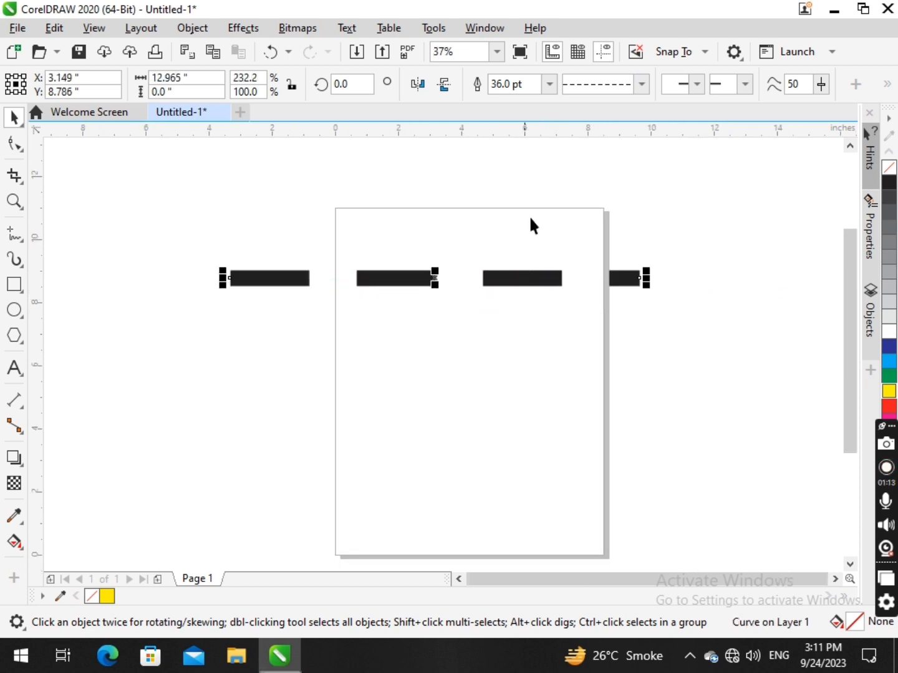
- Change the line style to the next dashed pattern, with wider gaps between the dashes
{"action": "left_click", "coordinate": [641, 84]}
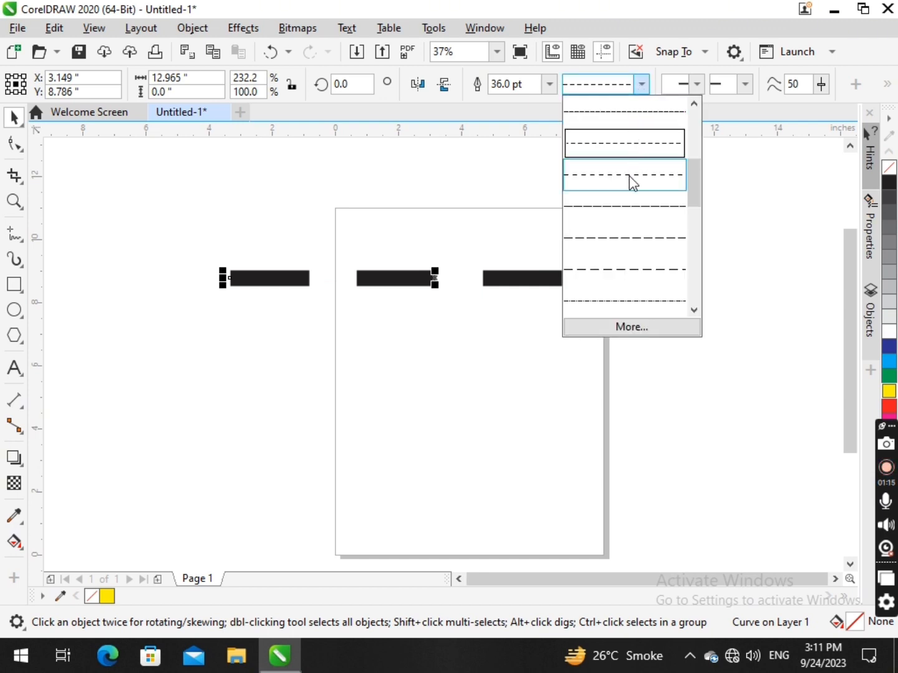
{"action": "left_click", "coordinate": [629, 177]}
- Change the thick line's style to the dotted pattern with widely spaced square dots
{"action": "left_click", "coordinate": [641, 85]}
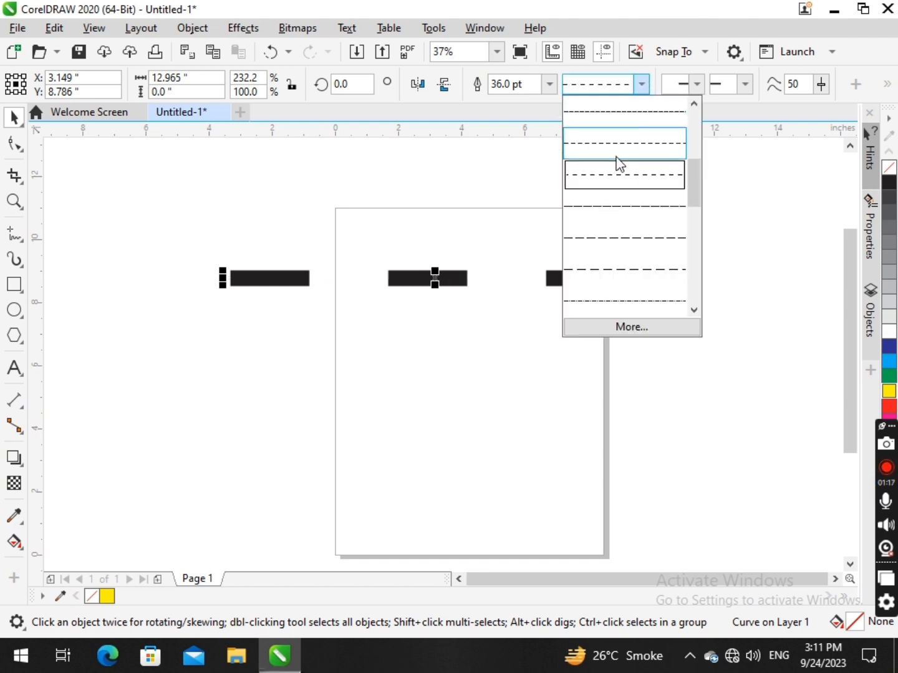
{"action": "left_click_drag", "start_coordinate": [693, 181], "coordinate": [686, 140]}
{"action": "left_click", "coordinate": [663, 143]}
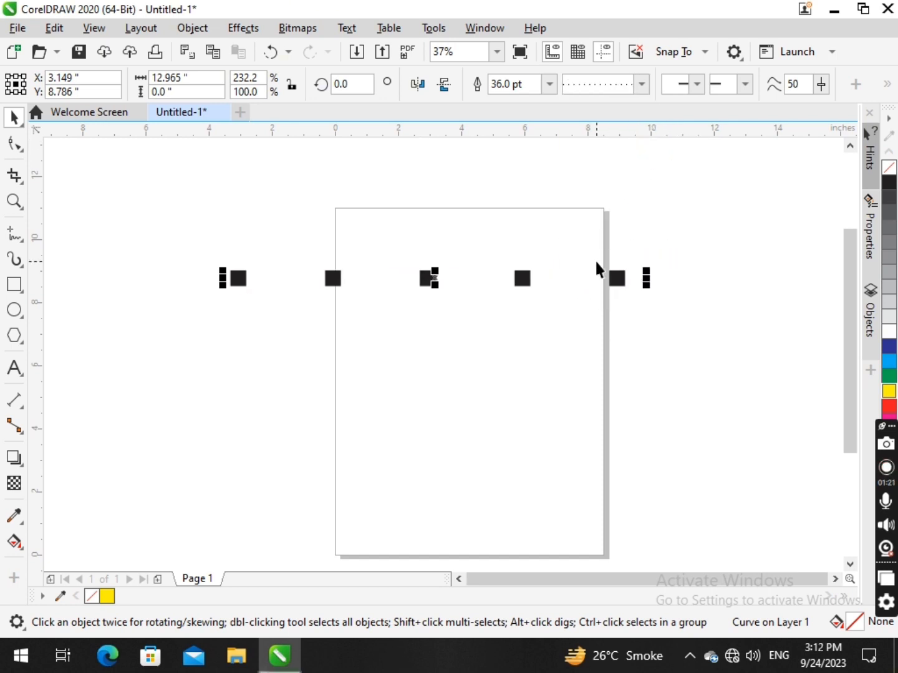
{"action": "left_click", "coordinate": [580, 334]}
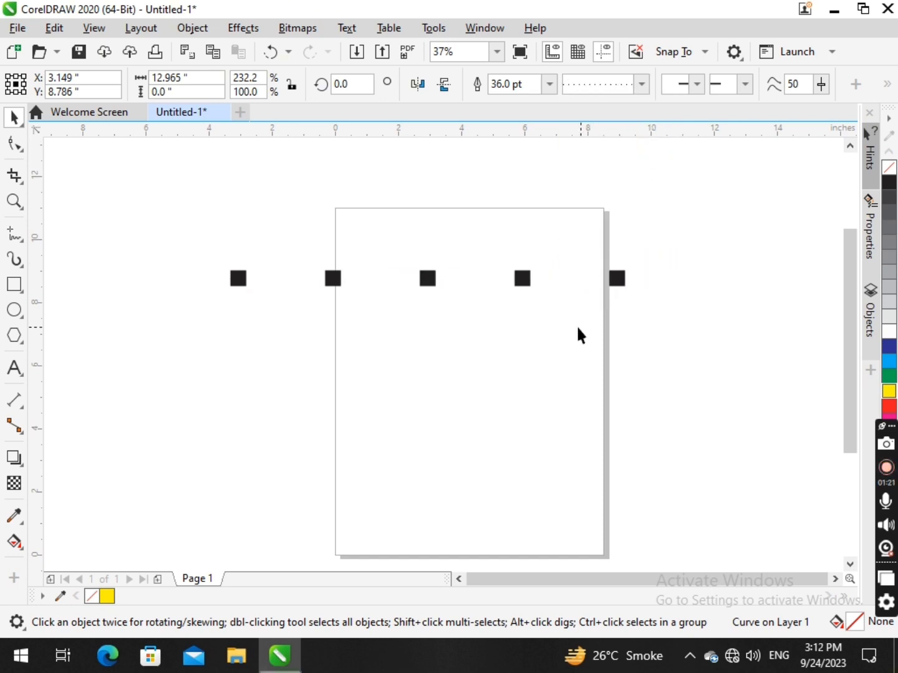
{"action": "left_click", "coordinate": [522, 288]}
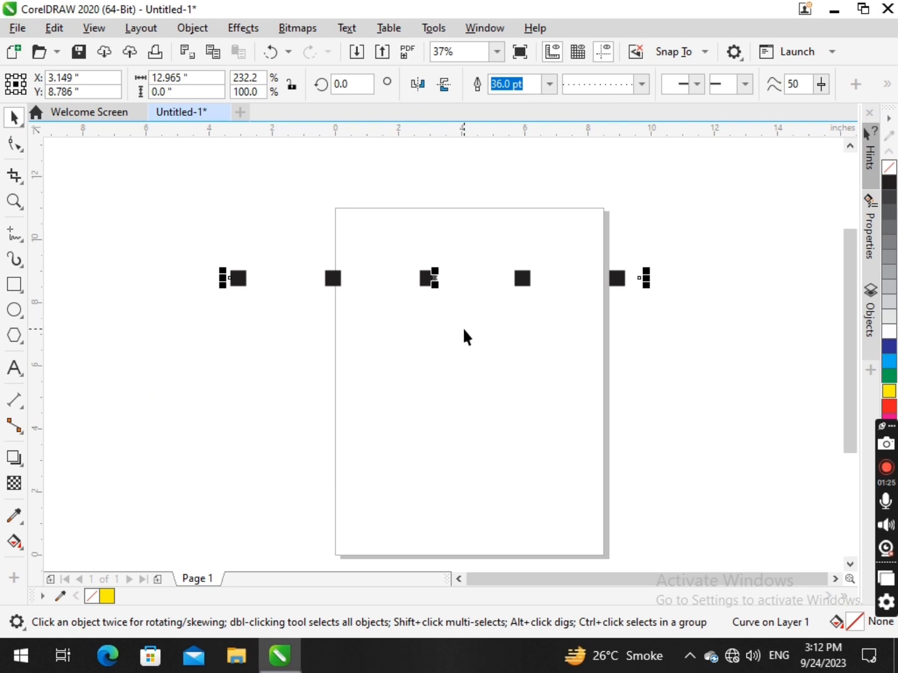
- Undo the line style, move, stretch and outline width changes, back to the solid 10 pt line
{"action": "key", "text": "ctrl+z"}
{"action": "key", "text": "ctrl+z"}
{"action": "key", "text": "ctrl+z"}
{"action": "key", "text": "ctrl+z"}
{"action": "key", "text": "ctrl+z"}
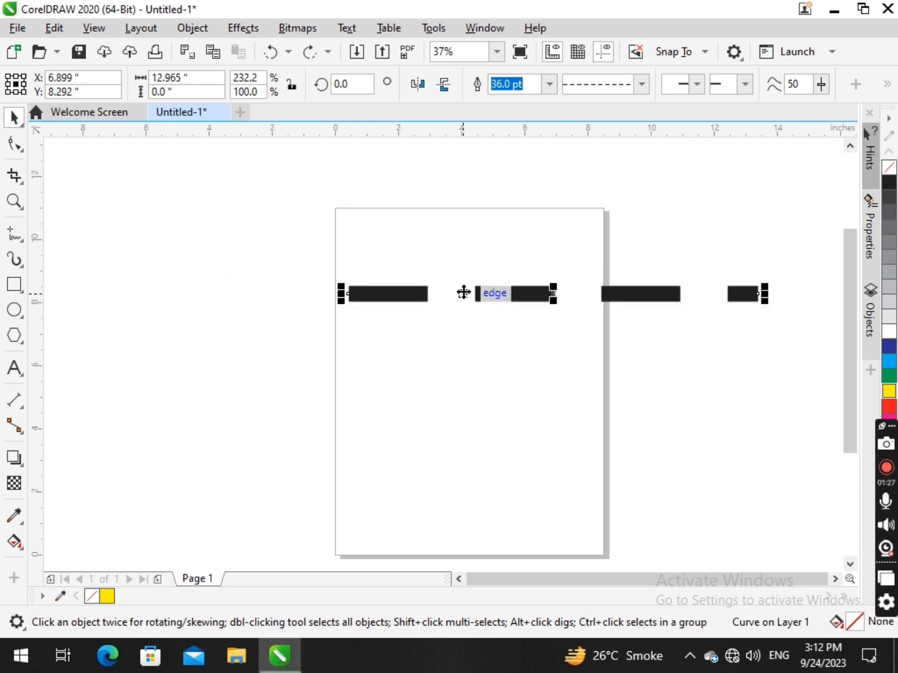
{"action": "key", "text": "ctrl+z"}
{"action": "key", "text": "ctrl+z"}
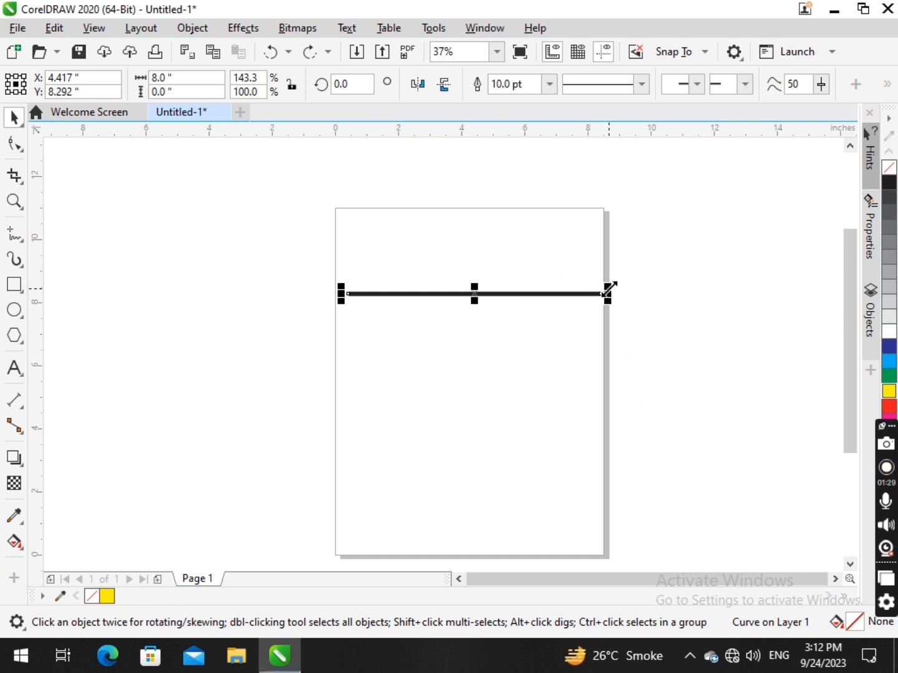
- Stretch the solid line's right end outward to a length of about 11.4 in
{"action": "left_click_drag", "start_coordinate": [611, 294], "coordinate": [710, 315]}
{"action": "left_click", "coordinate": [669, 267]}
{"action": "scroll", "coordinate": [669, 267], "scroll_direction": "up", "scroll_amount": 2}
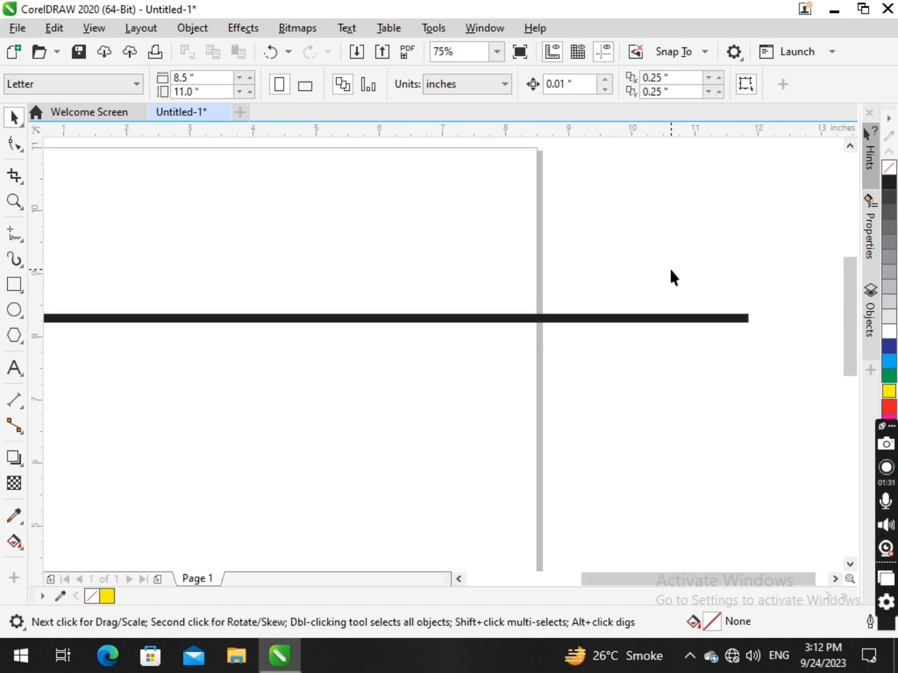
- Examine the start arrowhead choices for the line and inspect both of its ends up close
{"action": "left_click", "coordinate": [575, 322]}
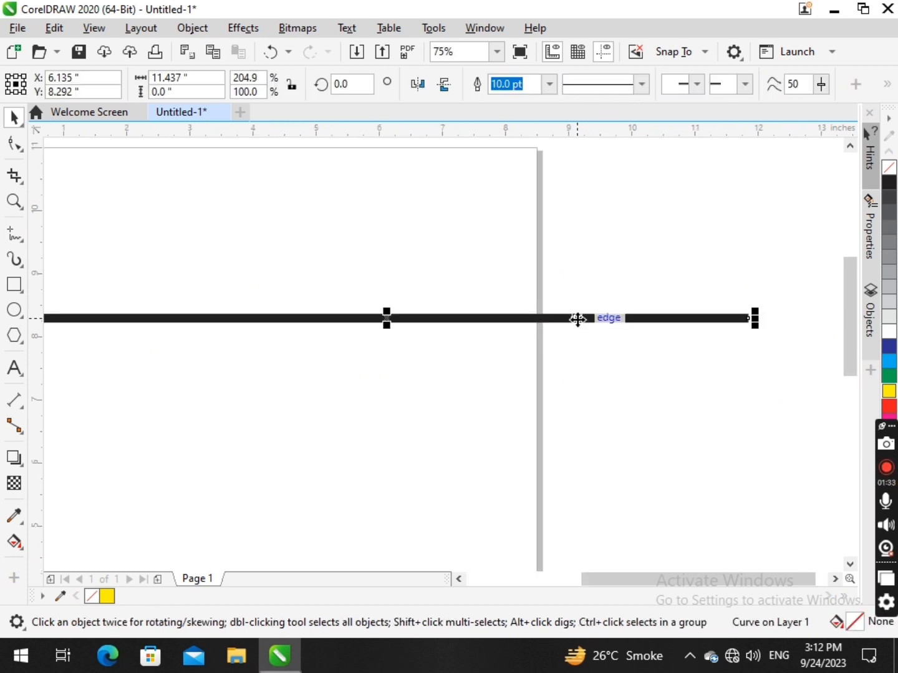
{"action": "left_click", "coordinate": [696, 83]}
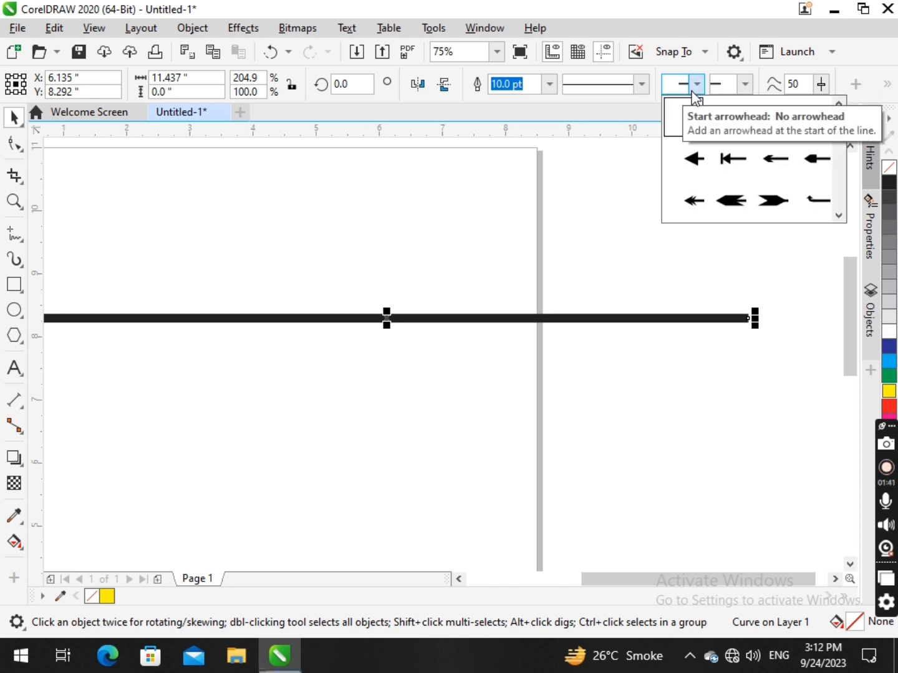
{"action": "left_click", "coordinate": [751, 400]}
{"action": "scroll", "coordinate": [751, 317], "scroll_direction": "up", "scroll_amount": 2}
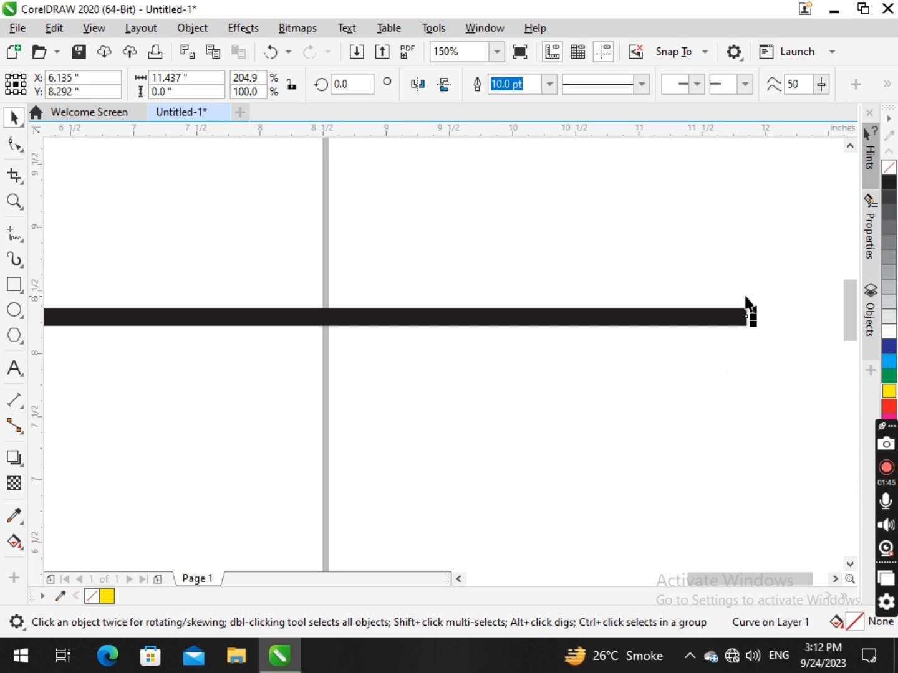
{"action": "scroll", "coordinate": [740, 323], "scroll_direction": "down", "scroll_amount": 4}
{"action": "scroll", "coordinate": [332, 343], "scroll_direction": "up", "scroll_amount": 4}
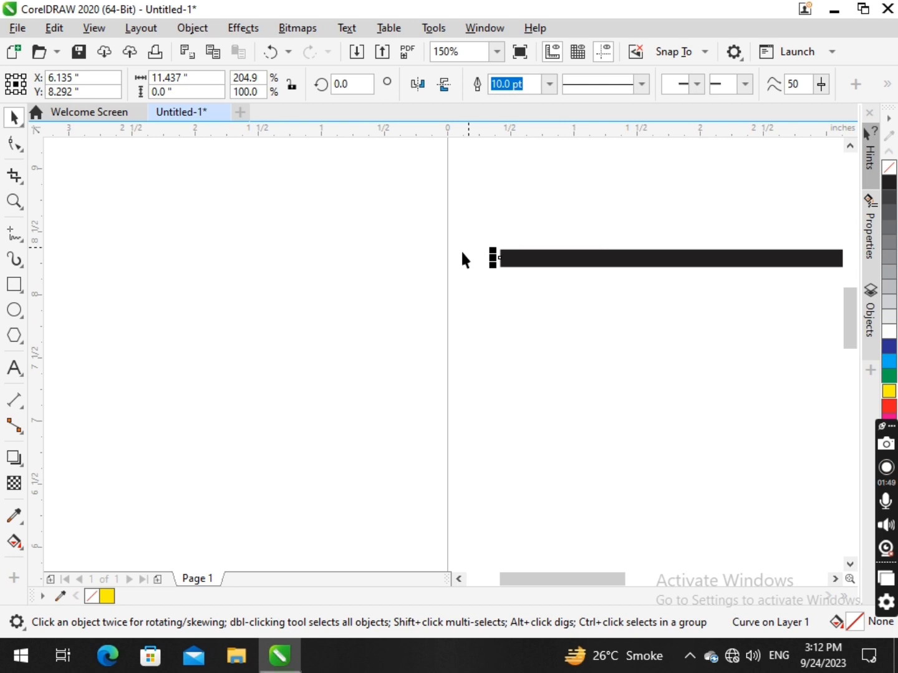
{"action": "scroll", "coordinate": [386, 302], "scroll_direction": "down", "scroll_amount": 1}
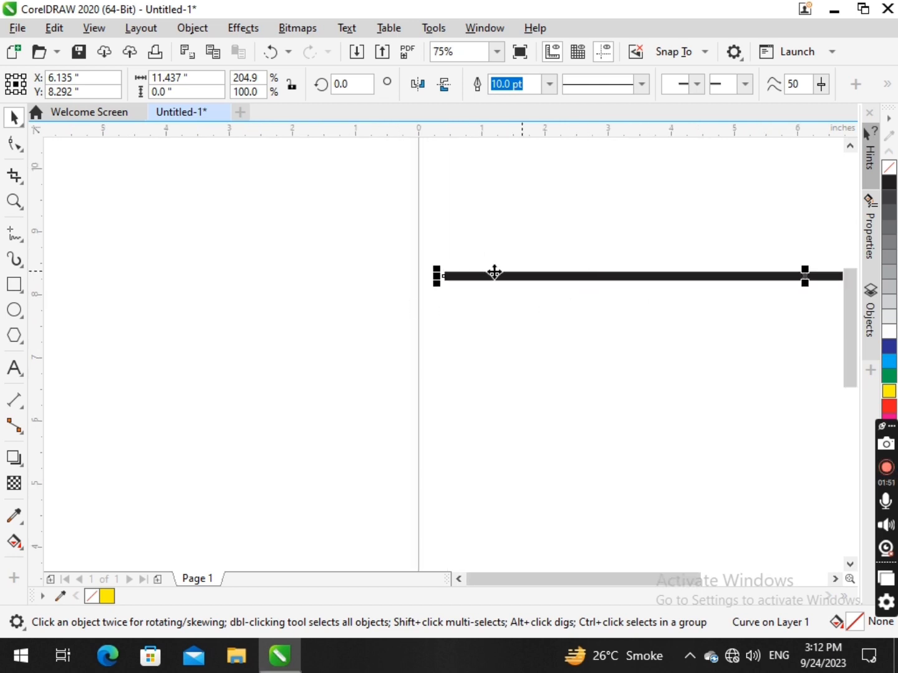
{"action": "scroll", "coordinate": [494, 272], "scroll_direction": "down", "scroll_amount": 1}
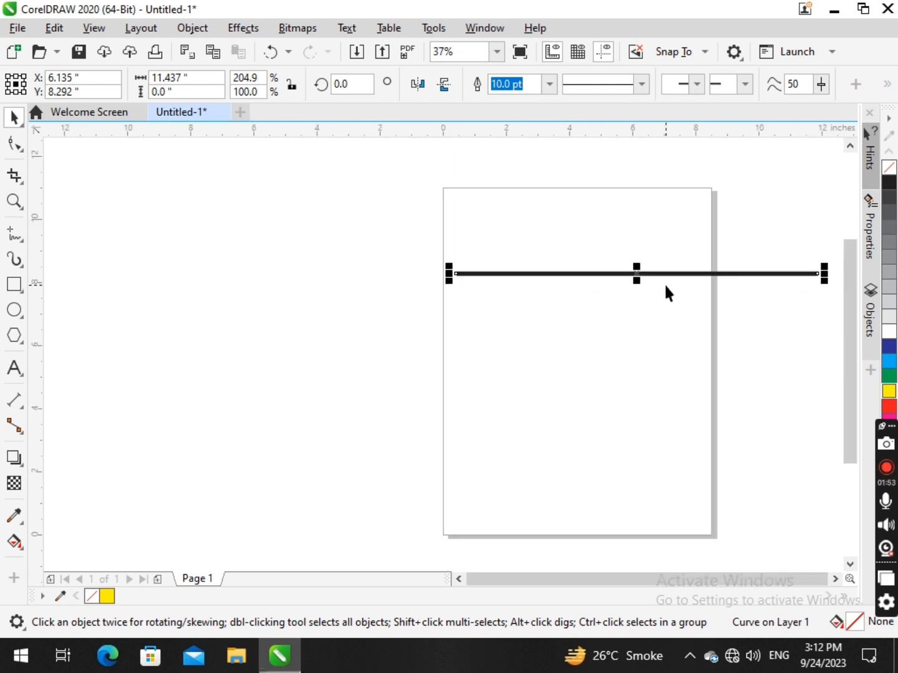
{"action": "scroll", "coordinate": [735, 291], "scroll_direction": "down", "scroll_amount": 2}
{"action": "scroll", "coordinate": [756, 278], "scroll_direction": "up", "scroll_amount": 1}
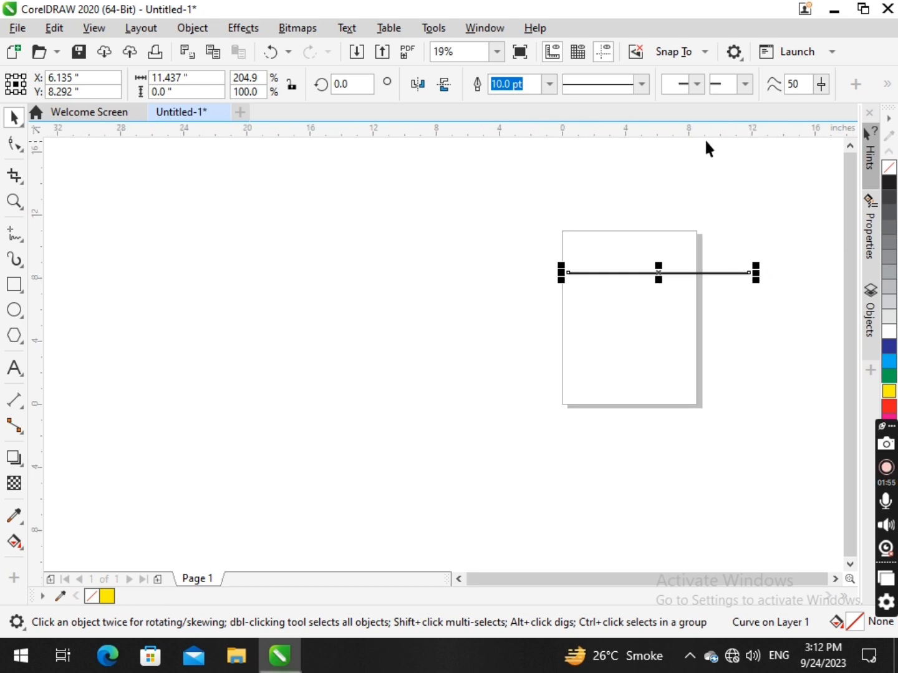
{"action": "left_click", "coordinate": [697, 84]}
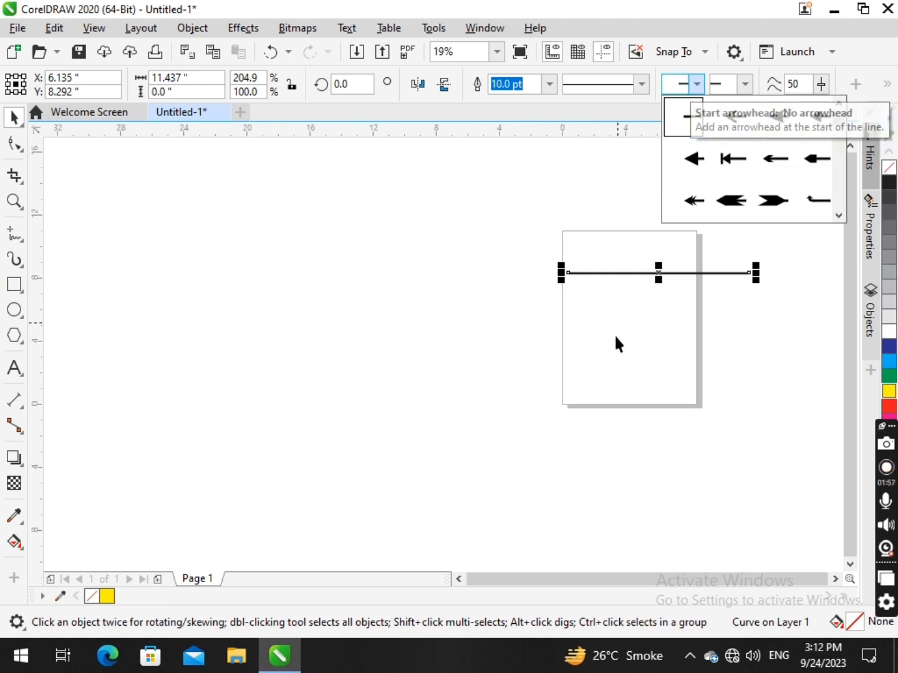
{"action": "scroll", "coordinate": [579, 266], "scroll_direction": "up", "scroll_amount": 2}
{"action": "left_click", "coordinate": [563, 248]}
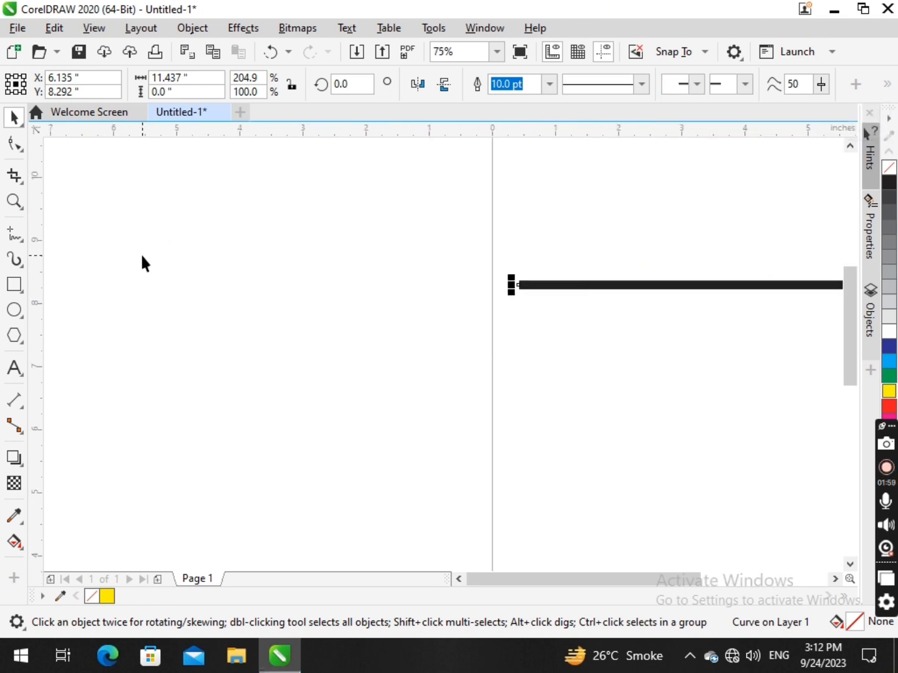
{"action": "left_click_drag", "start_coordinate": [451, 237], "coordinate": [599, 372]}
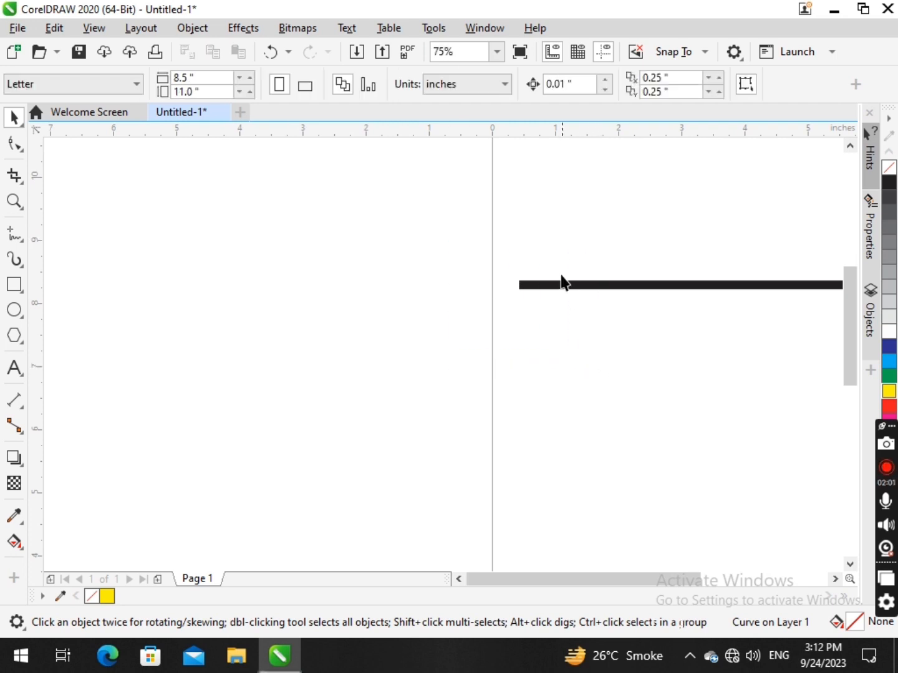
{"action": "scroll", "coordinate": [563, 284], "scroll_direction": "up", "scroll_amount": 2}
{"action": "left_click_drag", "start_coordinate": [217, 247], "coordinate": [630, 461]}
{"action": "left_click_drag", "start_coordinate": [326, 233], "coordinate": [616, 477]}
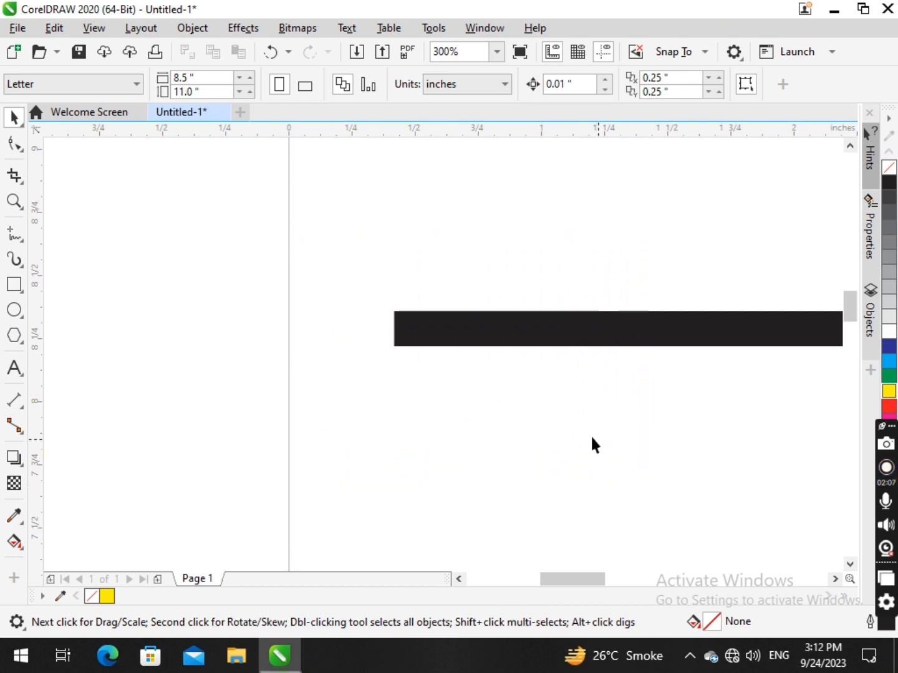
- Add the branching four-arrow arrowhead to the start of the line
{"action": "left_click", "coordinate": [573, 334]}
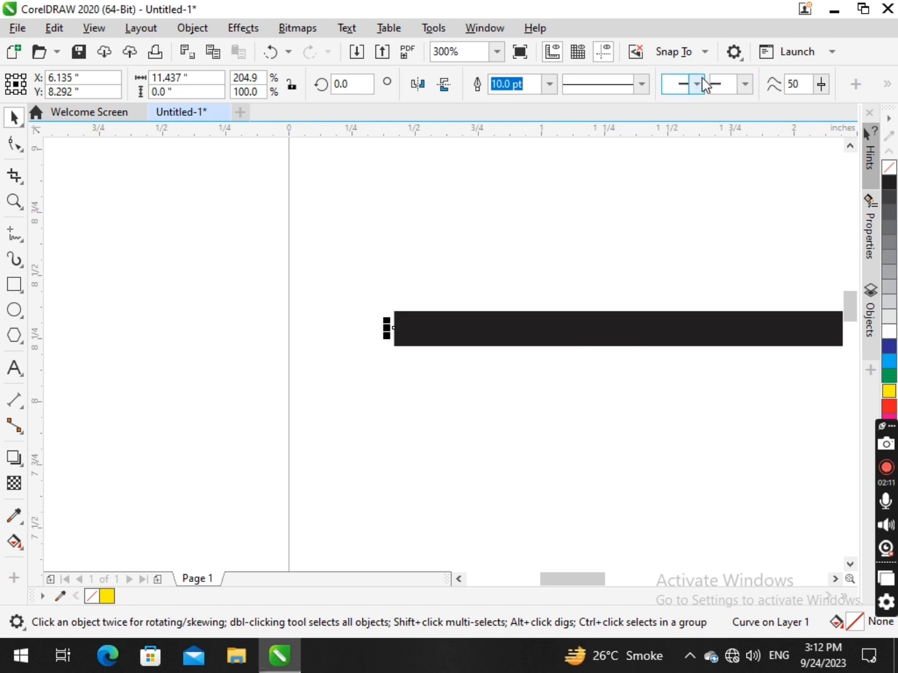
{"action": "left_click", "coordinate": [700, 83]}
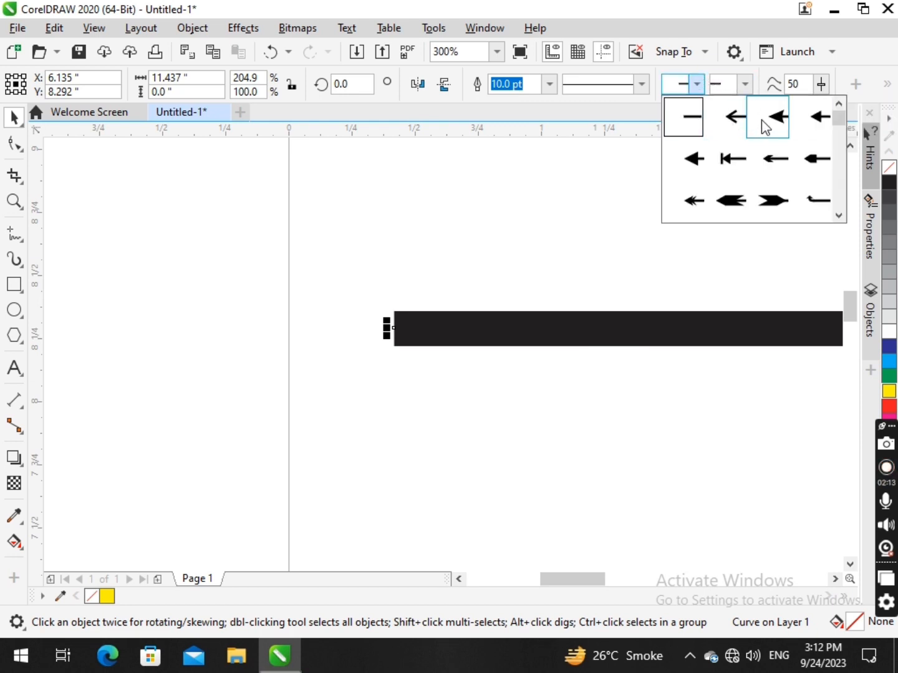
{"action": "left_click_drag", "start_coordinate": [837, 123], "coordinate": [841, 177]}
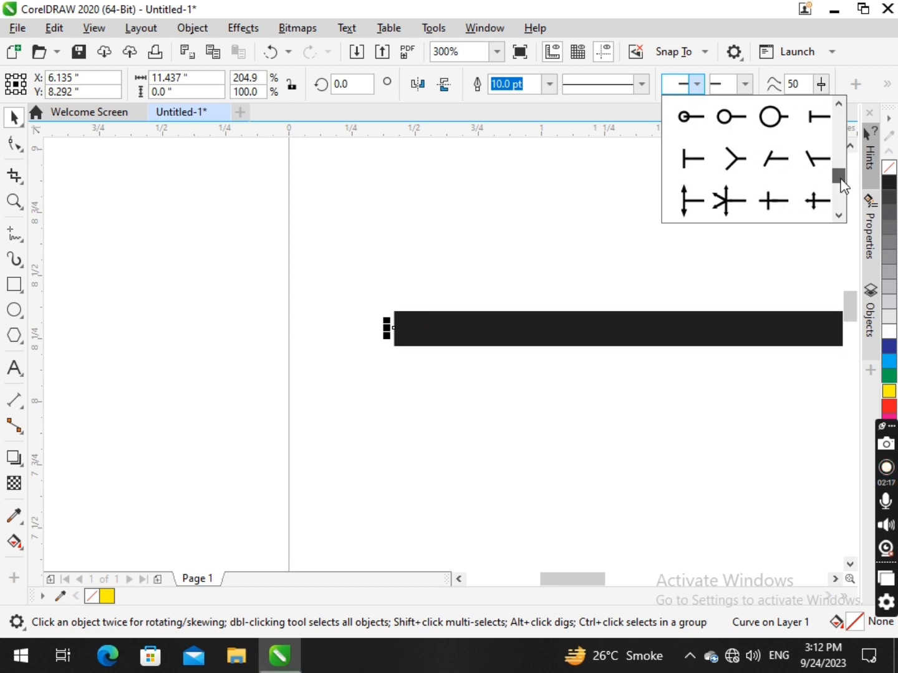
{"action": "left_click", "coordinate": [726, 210]}
{"action": "scroll", "coordinate": [530, 237], "scroll_direction": "down", "scroll_amount": 2}
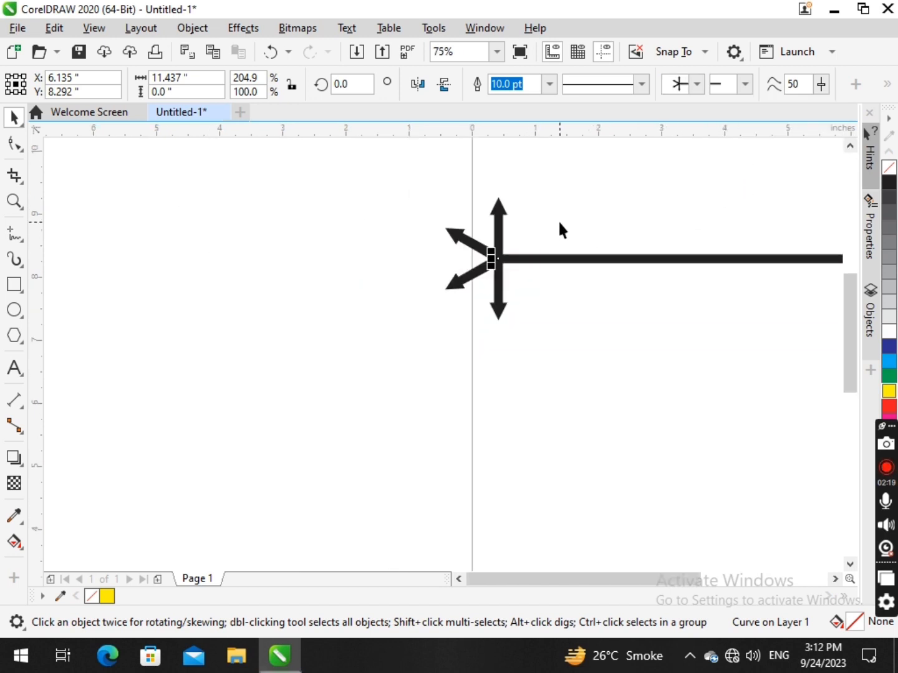
{"action": "left_click", "coordinate": [595, 234]}
{"action": "scroll", "coordinate": [637, 226], "scroll_direction": "down", "scroll_amount": 2}
{"action": "scroll", "coordinate": [639, 215], "scroll_direction": "up", "scroll_amount": 1}
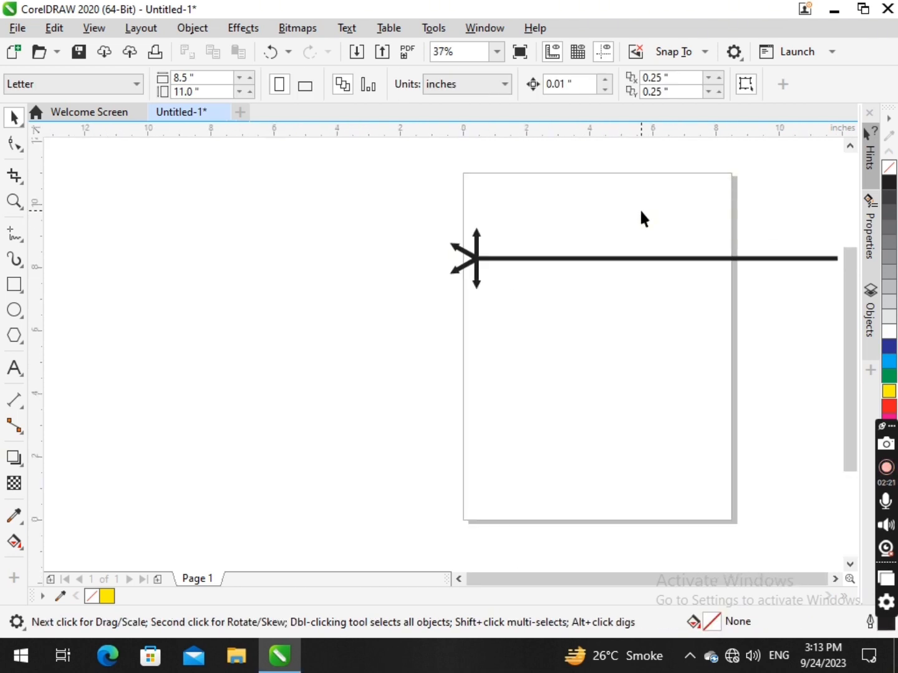
- Replace the start arrowhead with the stacked, feathered arrow and after that with the lightning bolt
{"action": "left_click", "coordinate": [550, 256]}
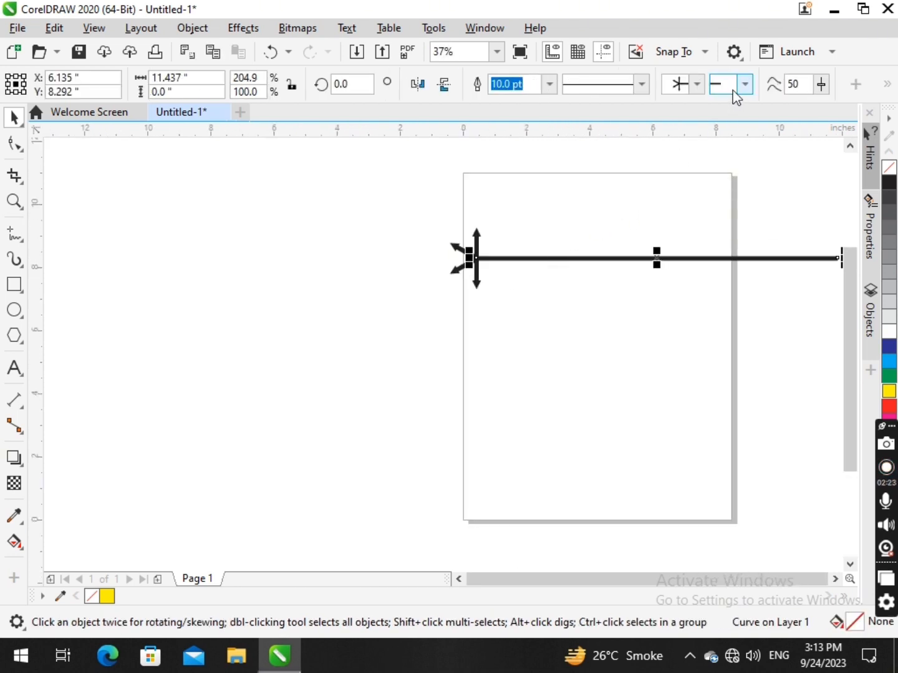
{"action": "left_click", "coordinate": [697, 84]}
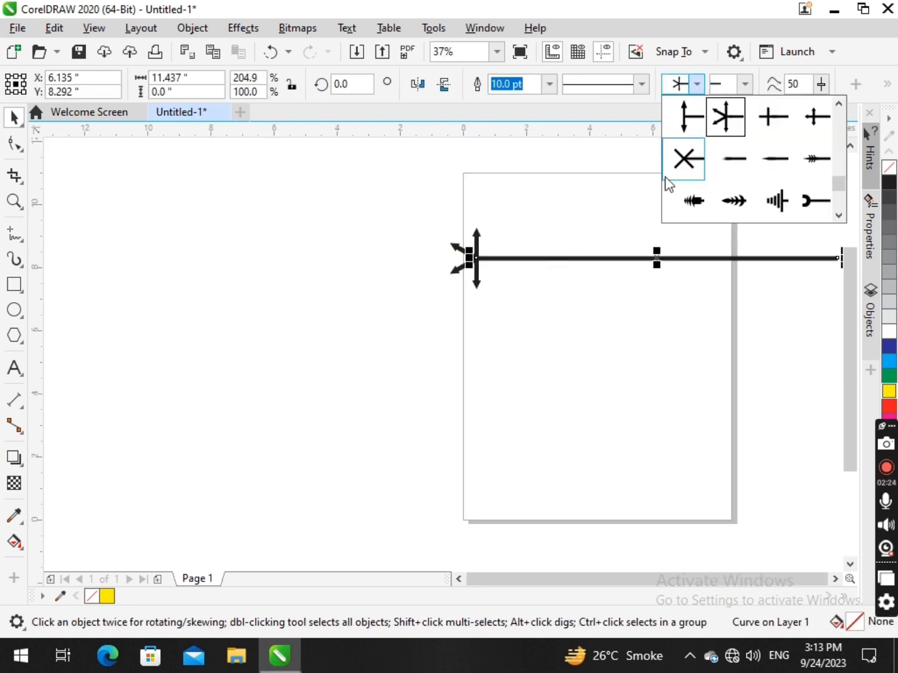
{"action": "left_click", "coordinate": [694, 200]}
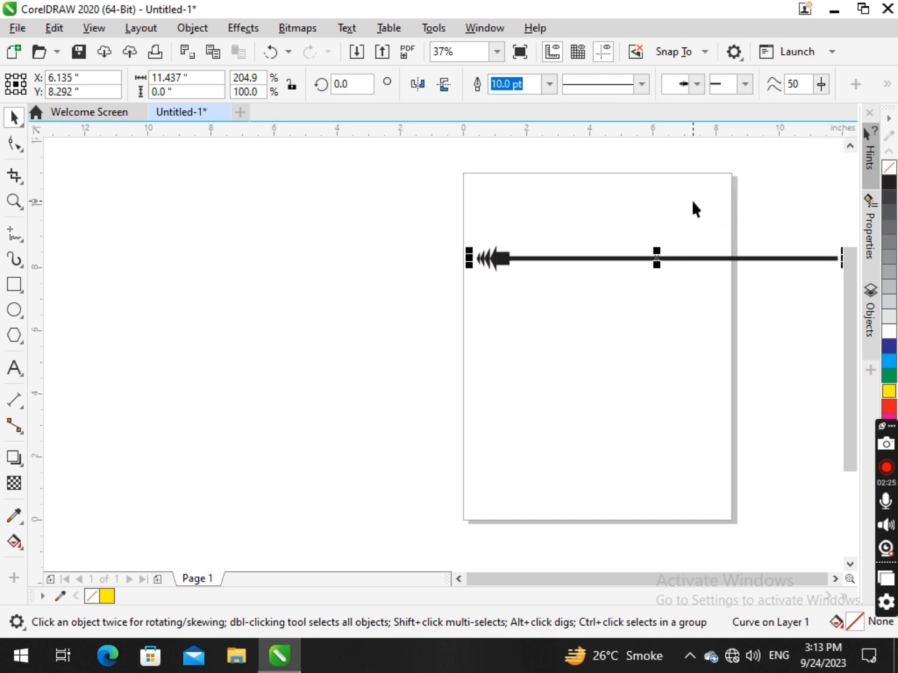
{"action": "left_click", "coordinate": [696, 84]}
{"action": "left_click", "coordinate": [696, 167]}
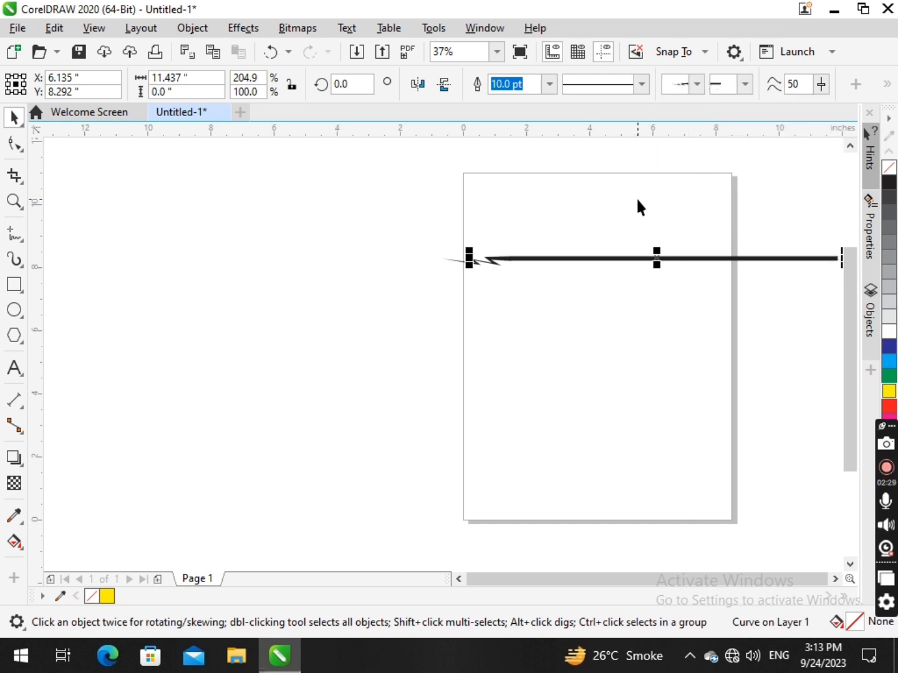
{"action": "left_click", "coordinate": [615, 220]}
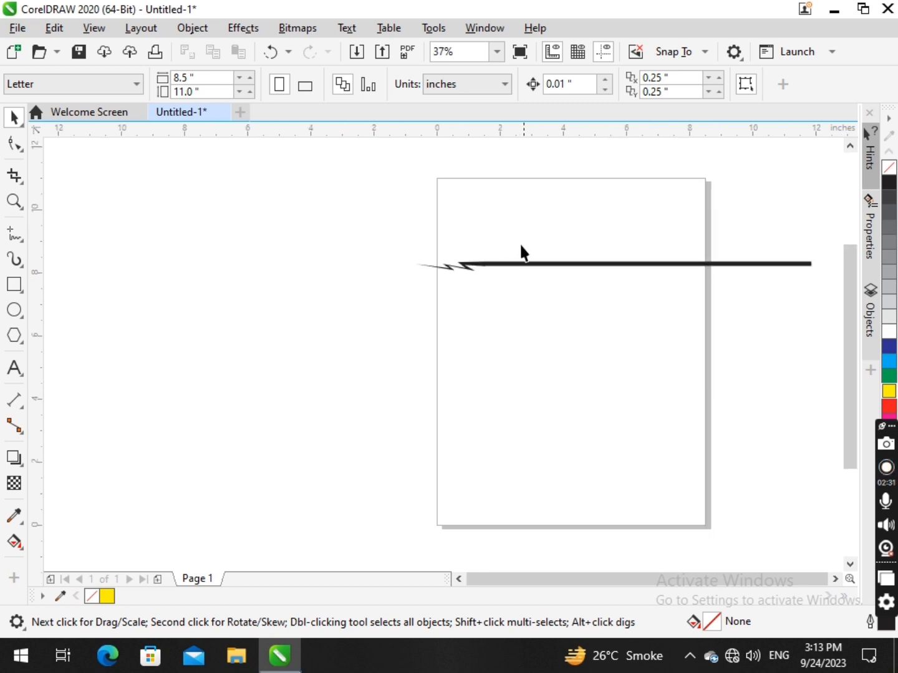
- Change the line's start arrowhead to the solid pointing hand, Arrowhead 80
{"action": "left_click", "coordinate": [501, 262]}
{"action": "left_click", "coordinate": [696, 83]}
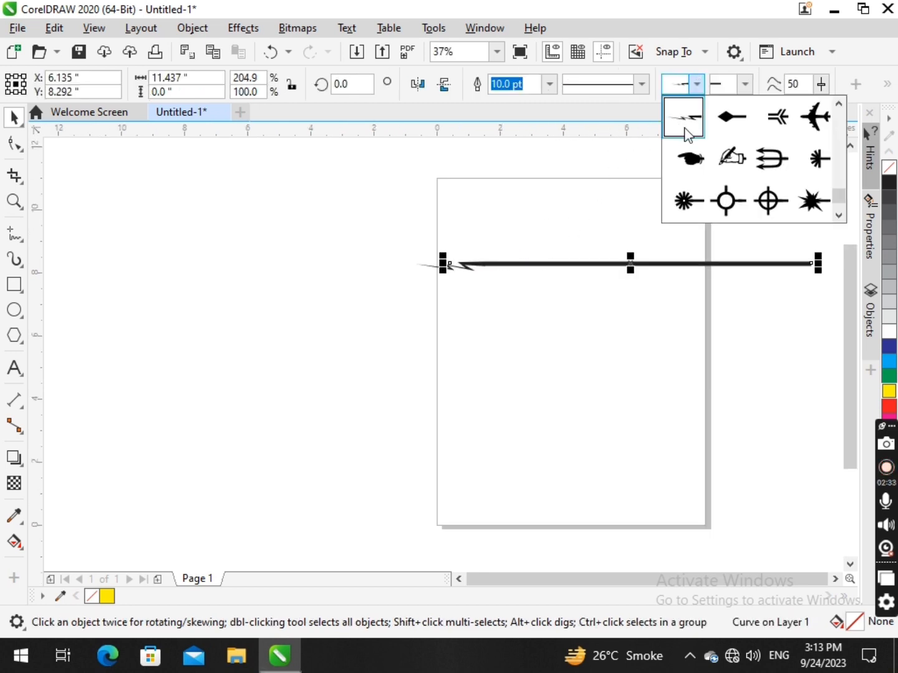
{"action": "left_click", "coordinate": [691, 163]}
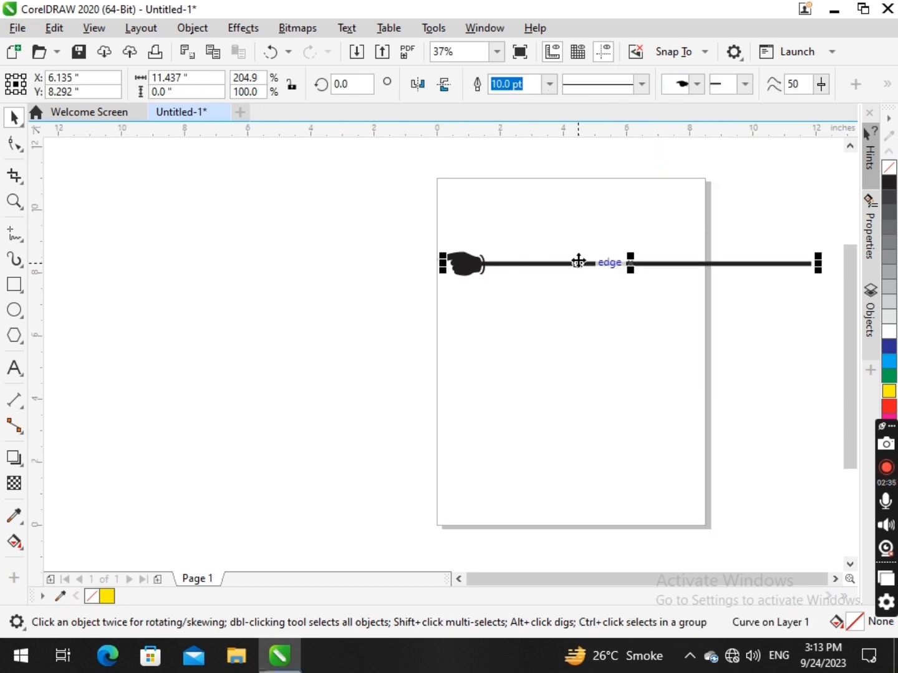
{"action": "left_click", "coordinate": [579, 222]}
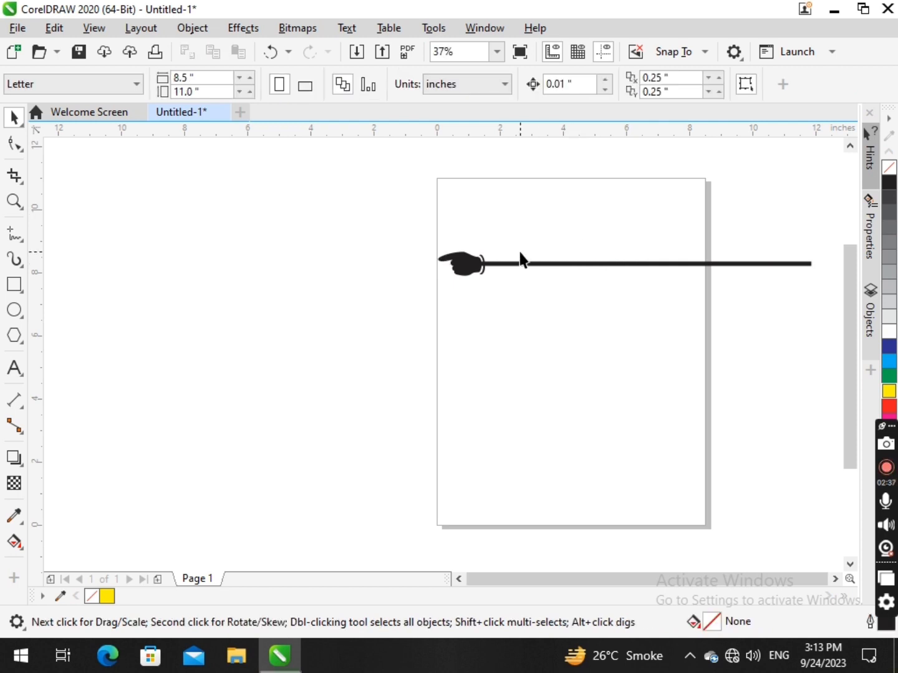
- Add the airplane arrowhead to the end of the line and check both ends
{"action": "scroll", "coordinate": [521, 257], "scroll_direction": "down", "scroll_amount": 2}
{"action": "scroll", "coordinate": [615, 253], "scroll_direction": "up", "scroll_amount": 2}
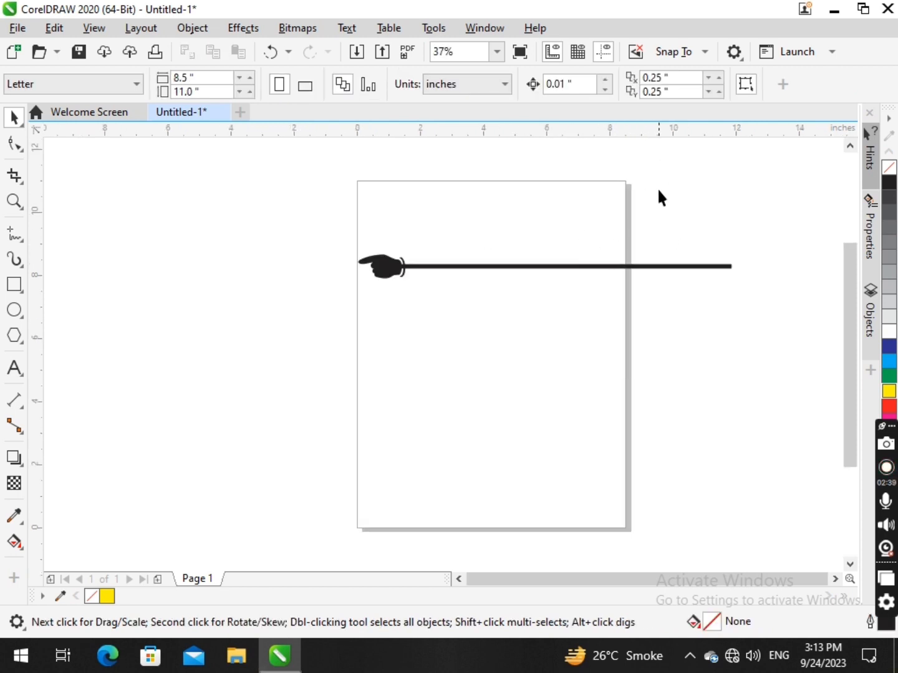
{"action": "left_click_drag", "start_coordinate": [768, 243], "coordinate": [702, 339]}
{"action": "key", "text": "z"}
{"action": "left_click_drag", "start_coordinate": [774, 242], "coordinate": [720, 311]}
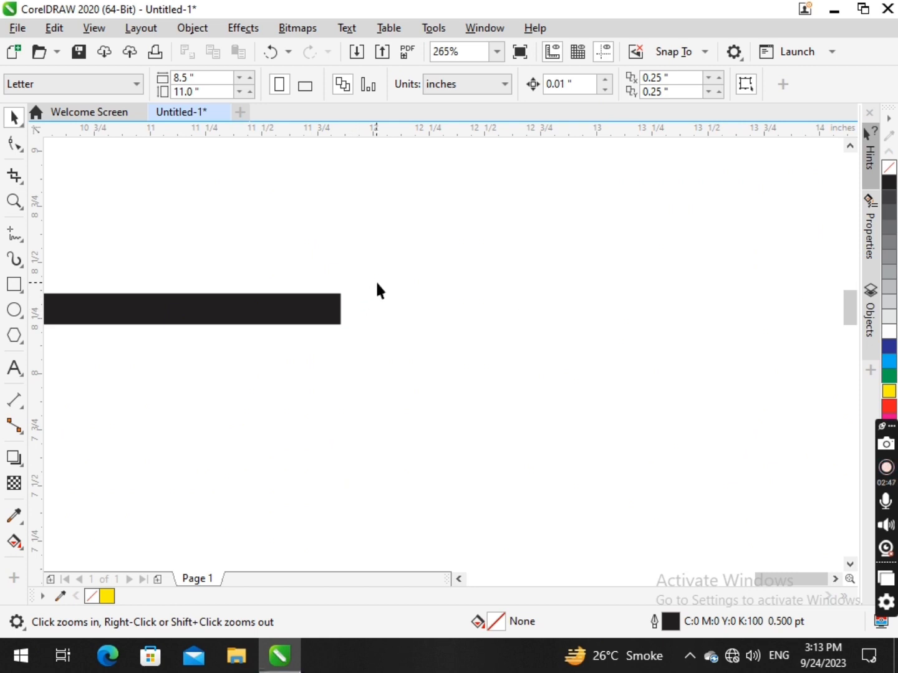
{"action": "scroll", "coordinate": [375, 280], "scroll_direction": "down", "scroll_amount": 2}
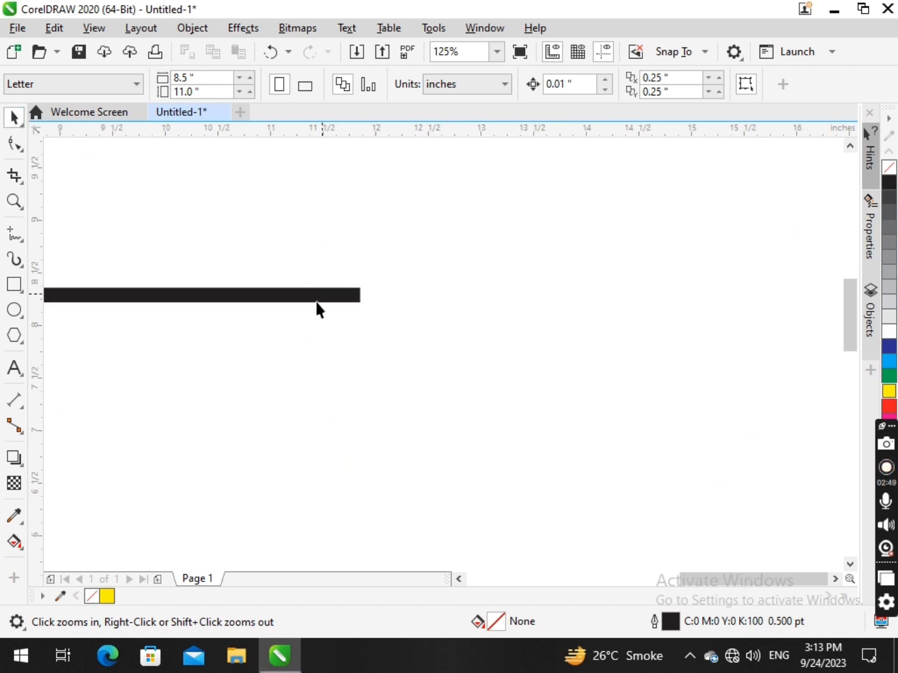
{"action": "key", "text": "space"}
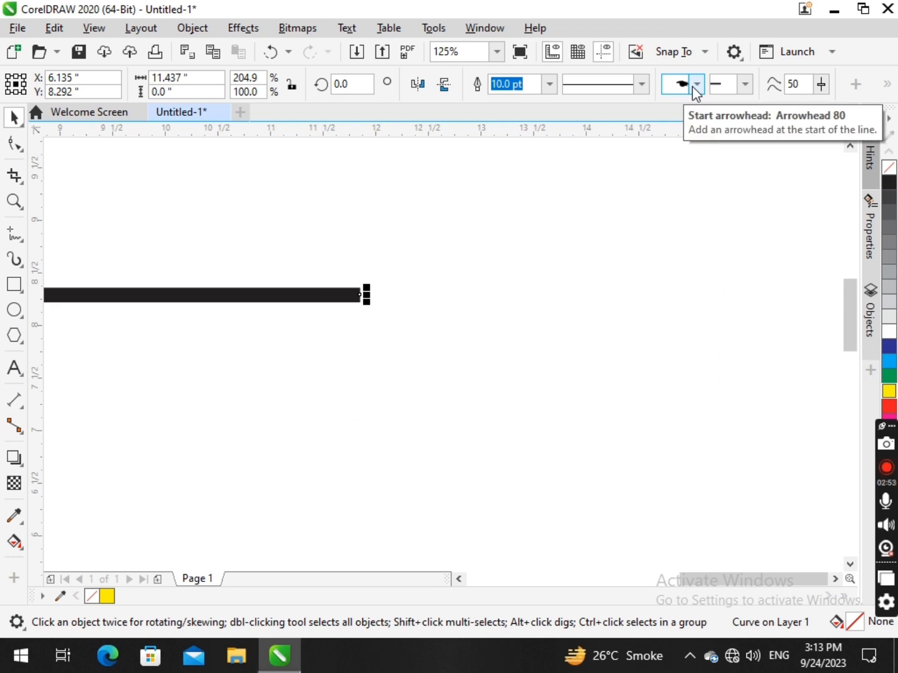
{"action": "left_click", "coordinate": [744, 85]}
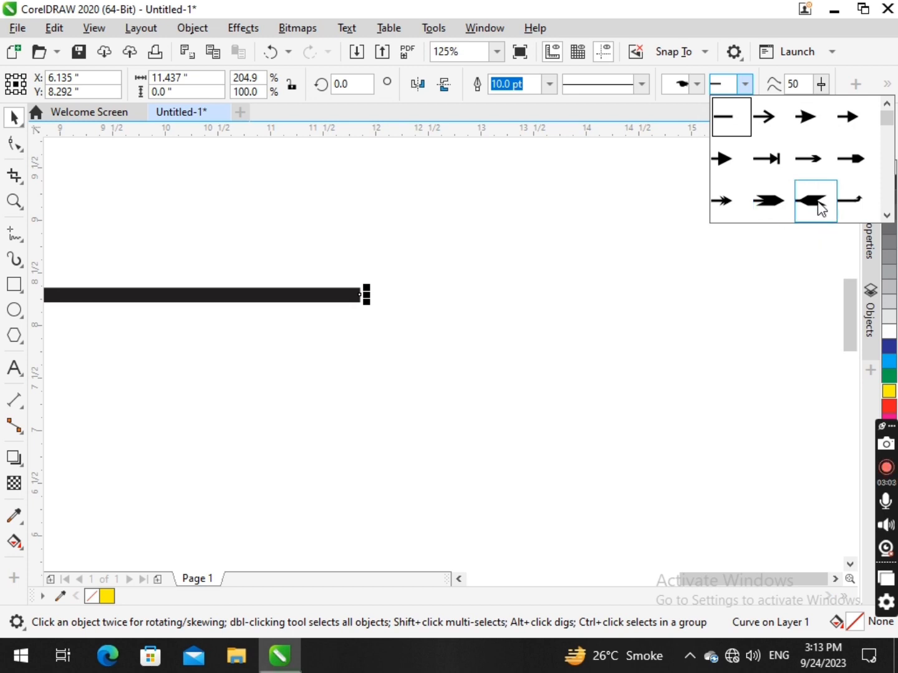
{"action": "left_click_drag", "start_coordinate": [886, 117], "coordinate": [895, 192]}
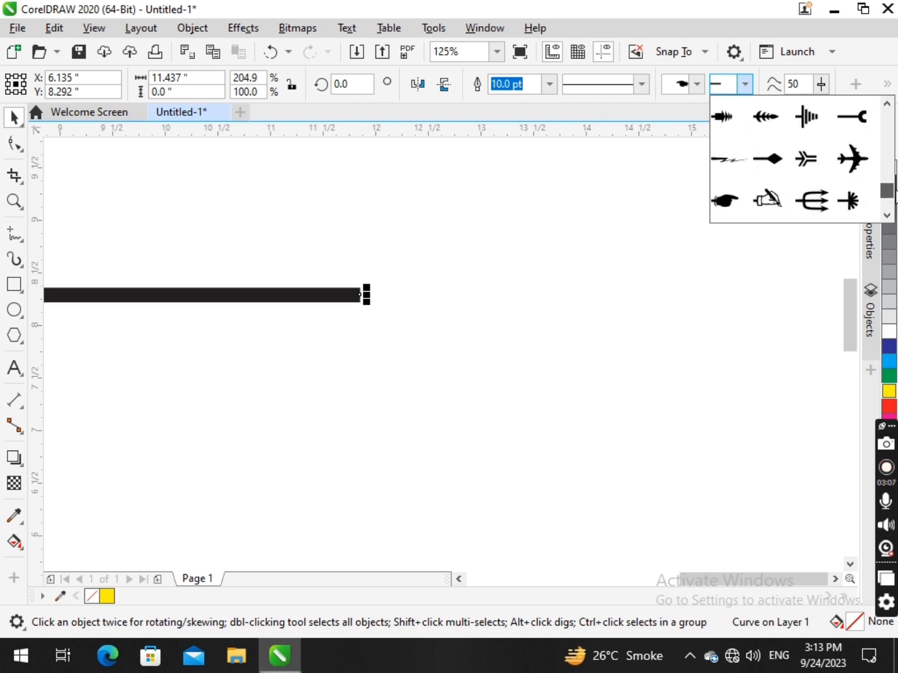
{"action": "left_click", "coordinate": [853, 161]}
{"action": "scroll", "coordinate": [480, 325], "scroll_direction": "down", "scroll_amount": 5}
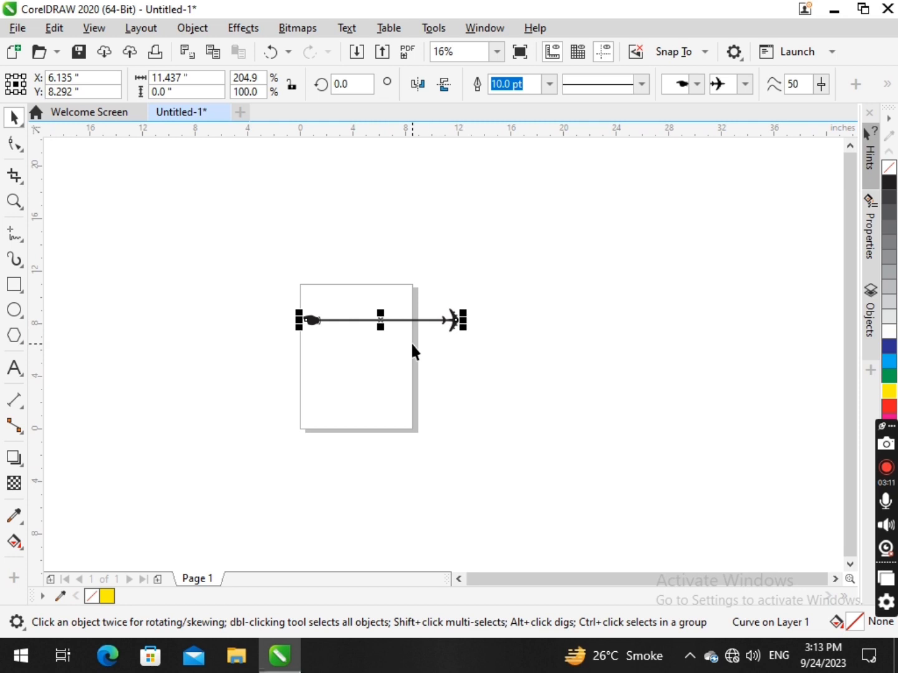
{"action": "left_click", "coordinate": [381, 355]}
{"action": "scroll", "coordinate": [379, 336], "scroll_direction": "up", "scroll_amount": 2}
{"action": "scroll", "coordinate": [546, 308], "scroll_direction": "up", "scroll_amount": 2}
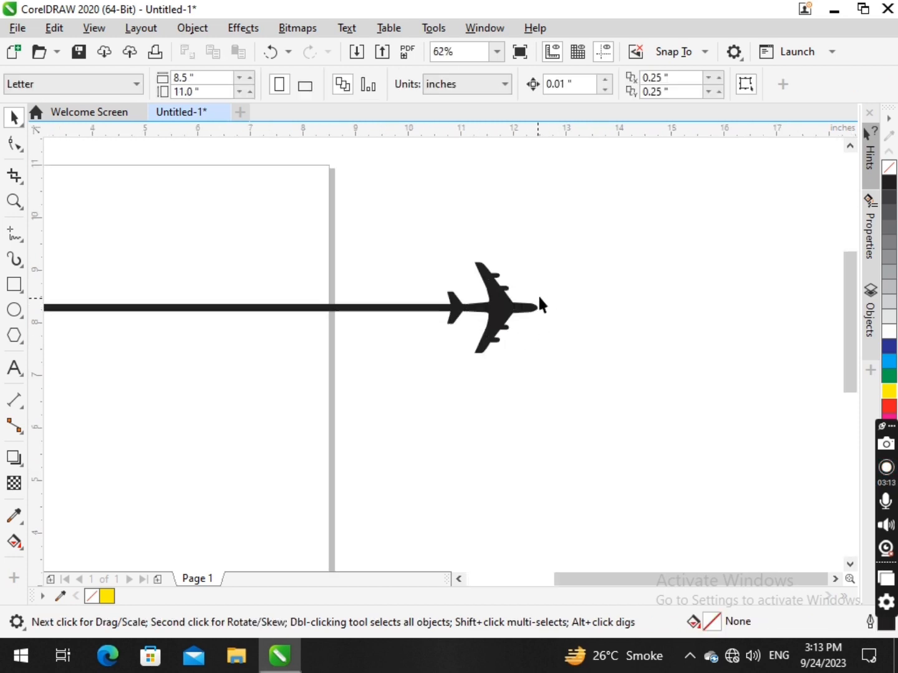
{"action": "scroll", "coordinate": [531, 267], "scroll_direction": "down", "scroll_amount": 3}
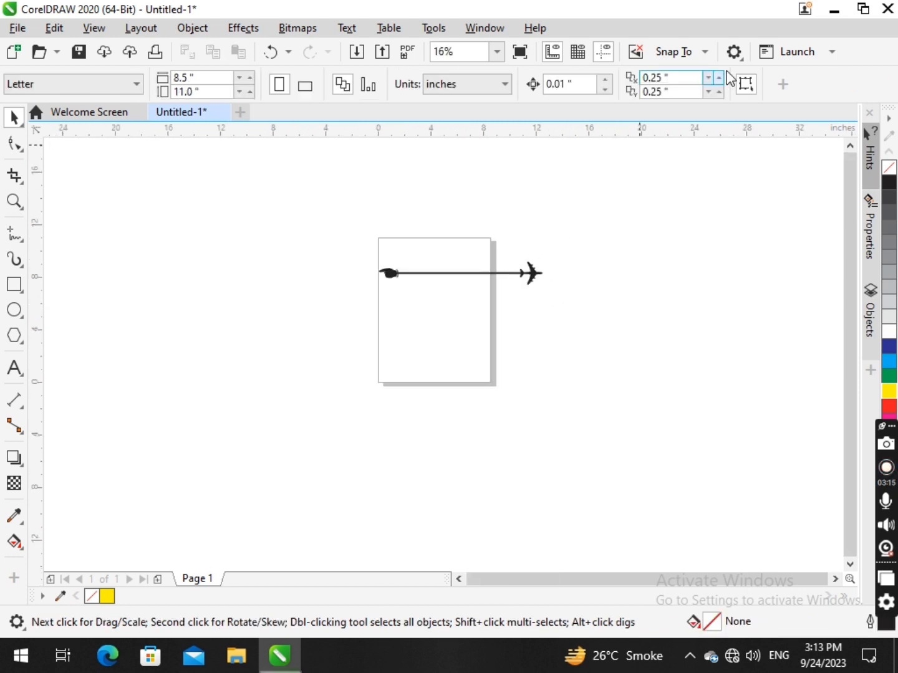
- Set the freehand smoothing of the line with the pointing-hand and airplane ends to 43
{"action": "left_click", "coordinate": [502, 274]}
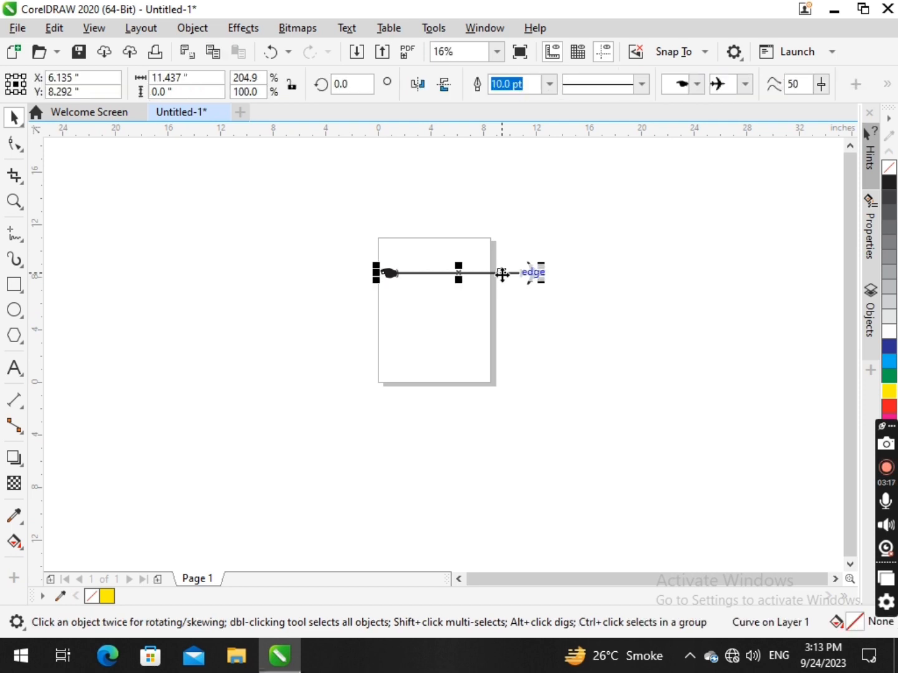
{"action": "left_click", "coordinate": [821, 85]}
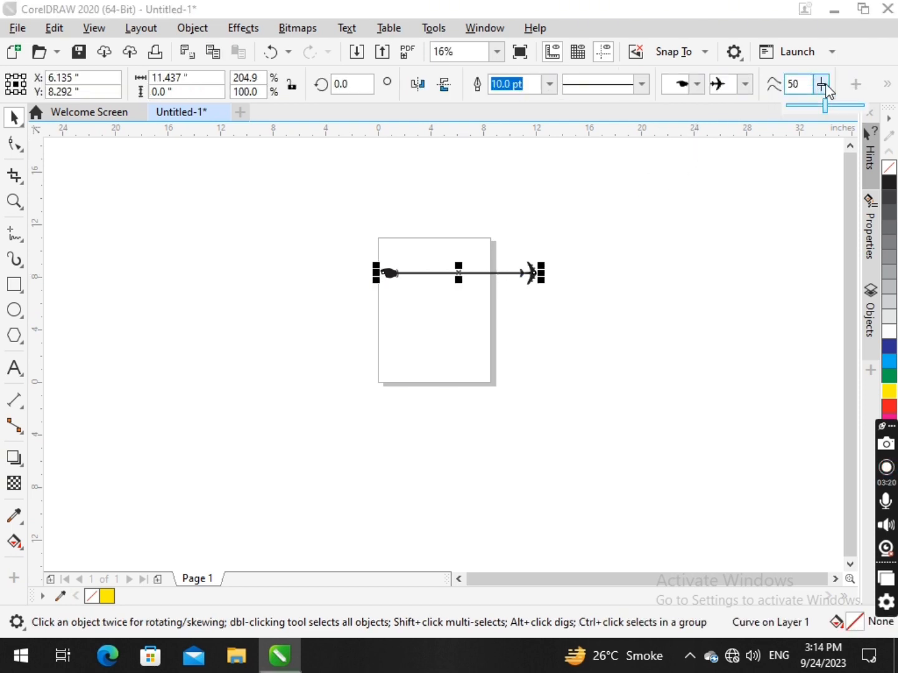
{"action": "left_click", "coordinate": [824, 115]}
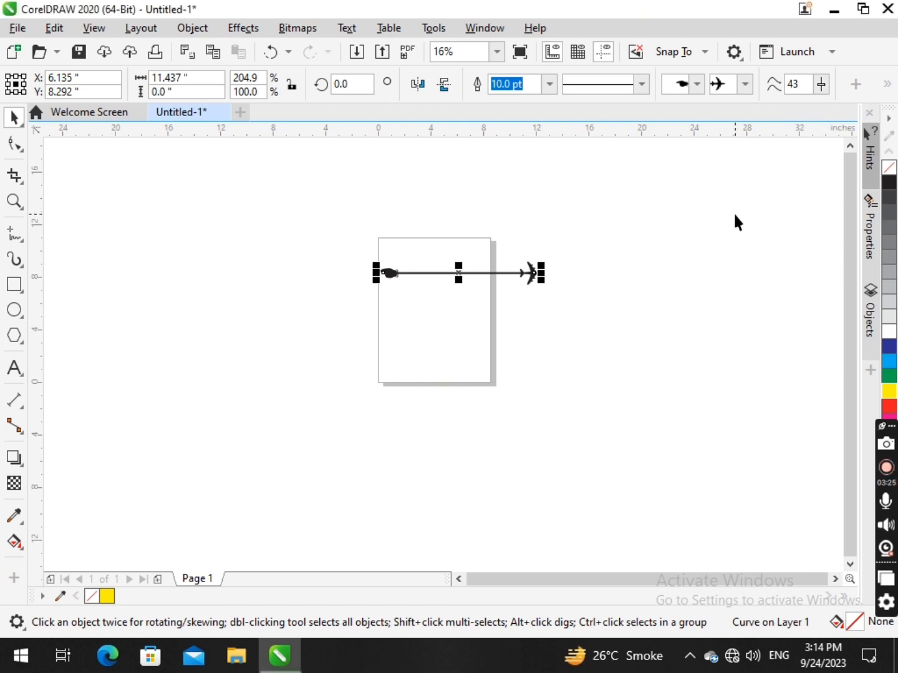
{"action": "left_click", "coordinate": [452, 323]}
{"action": "scroll", "coordinate": [464, 271], "scroll_direction": "up", "scroll_amount": 2}
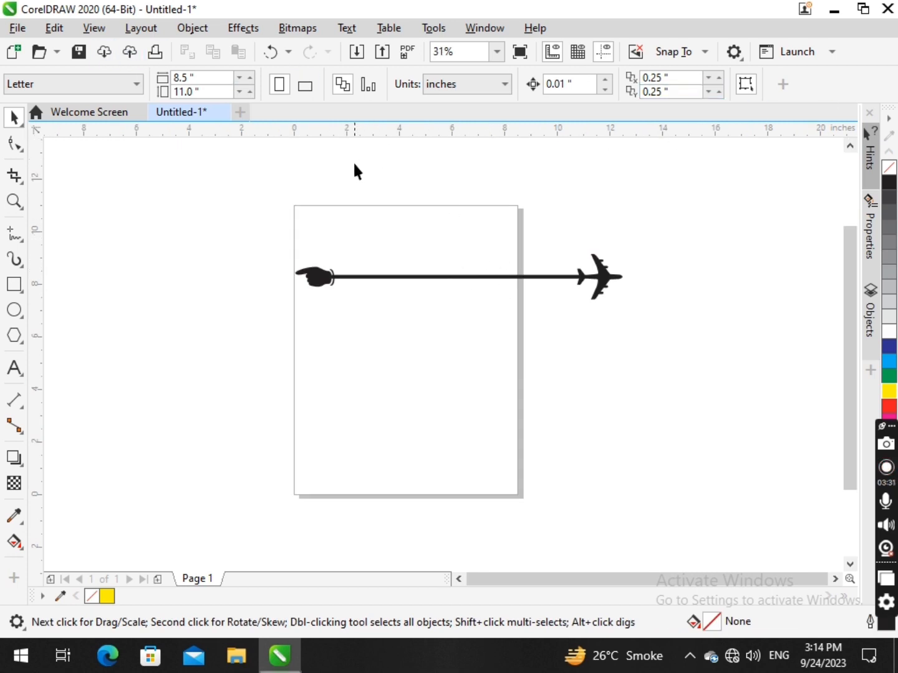
{"action": "scroll", "coordinate": [410, 253], "scroll_direction": "down", "scroll_amount": 2}
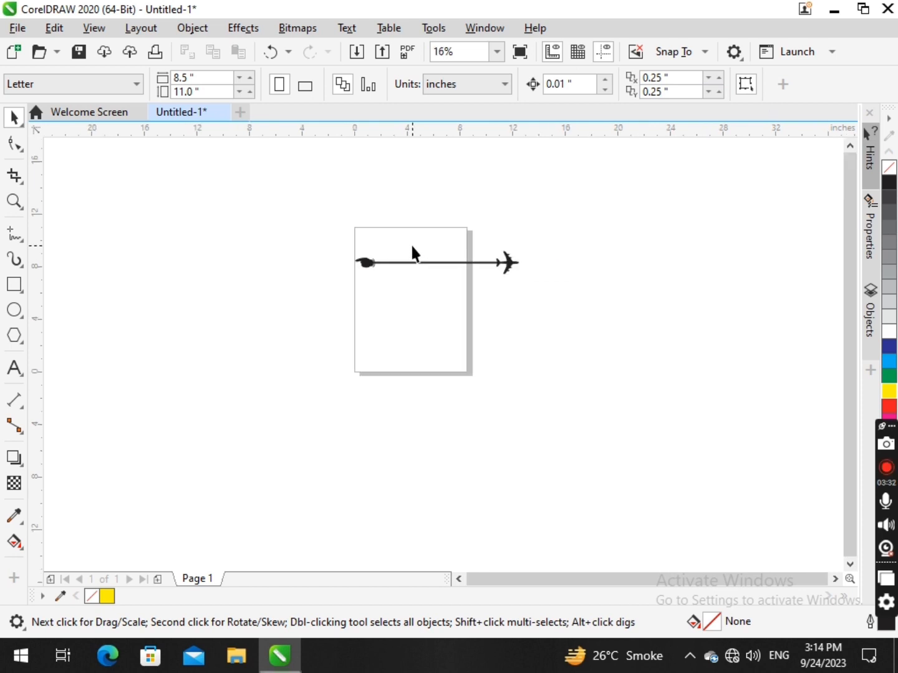
- Delete the arrowed line and draw a new straight horizontal freehand line about 10.3 inches long across the upper part of the page
{"action": "left_click", "coordinate": [469, 264]}
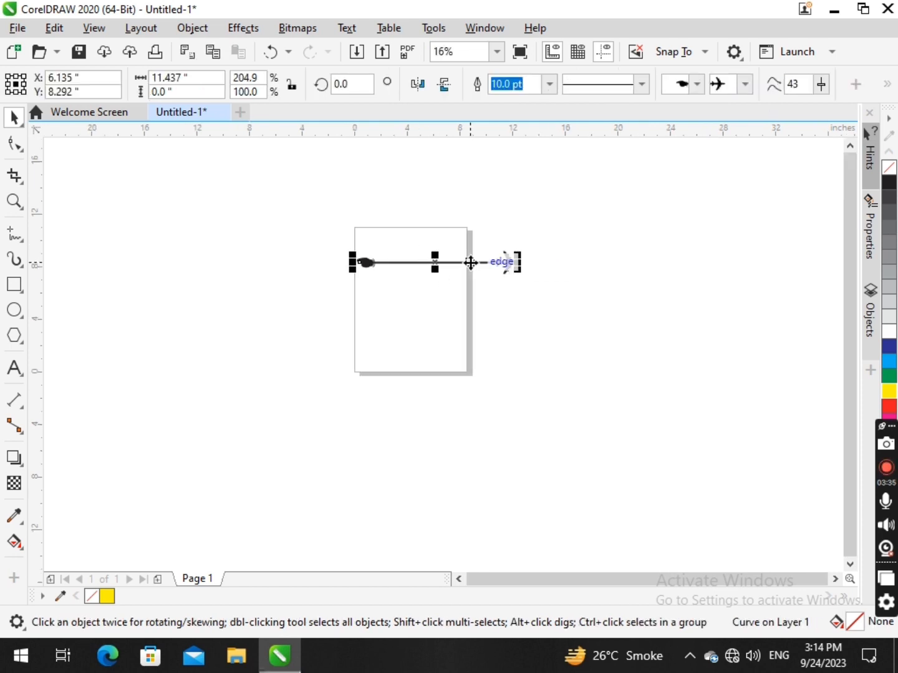
{"action": "key", "text": "Delete"}
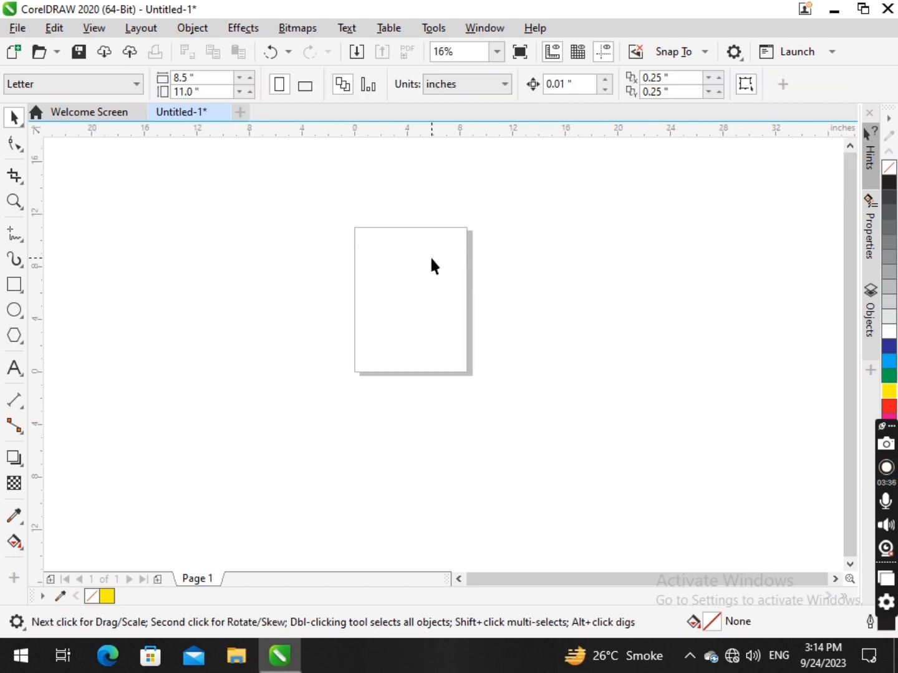
{"action": "left_click", "coordinate": [19, 235]}
{"action": "left_click", "coordinate": [71, 240]}
{"action": "scroll", "coordinate": [406, 265], "scroll_direction": "up", "scroll_amount": 4}
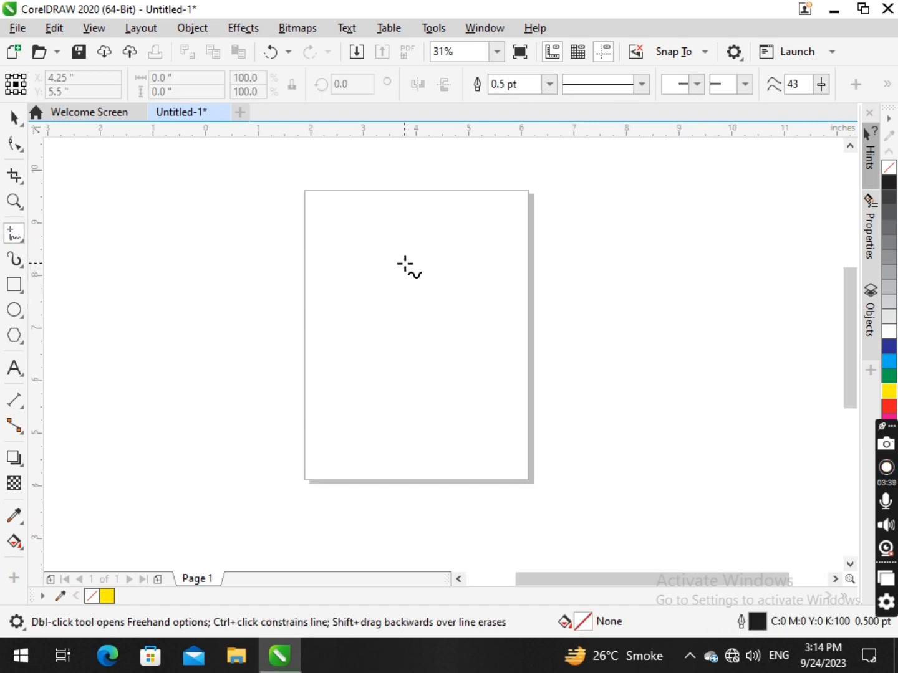
{"action": "scroll", "coordinate": [393, 259], "scroll_direction": "down", "scroll_amount": 4}
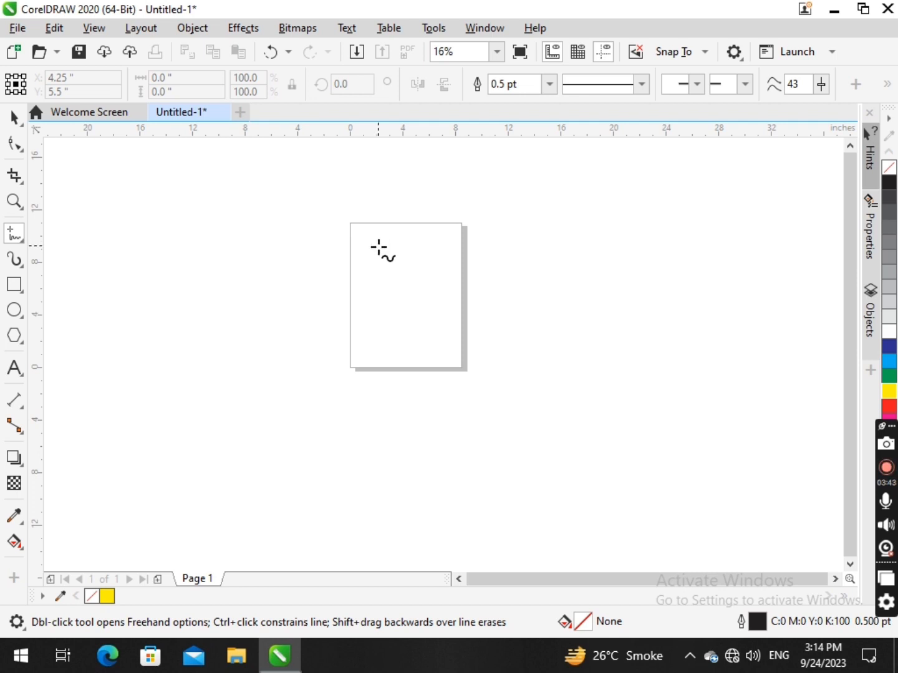
{"action": "scroll", "coordinate": [371, 272], "scroll_direction": "up", "scroll_amount": 1}
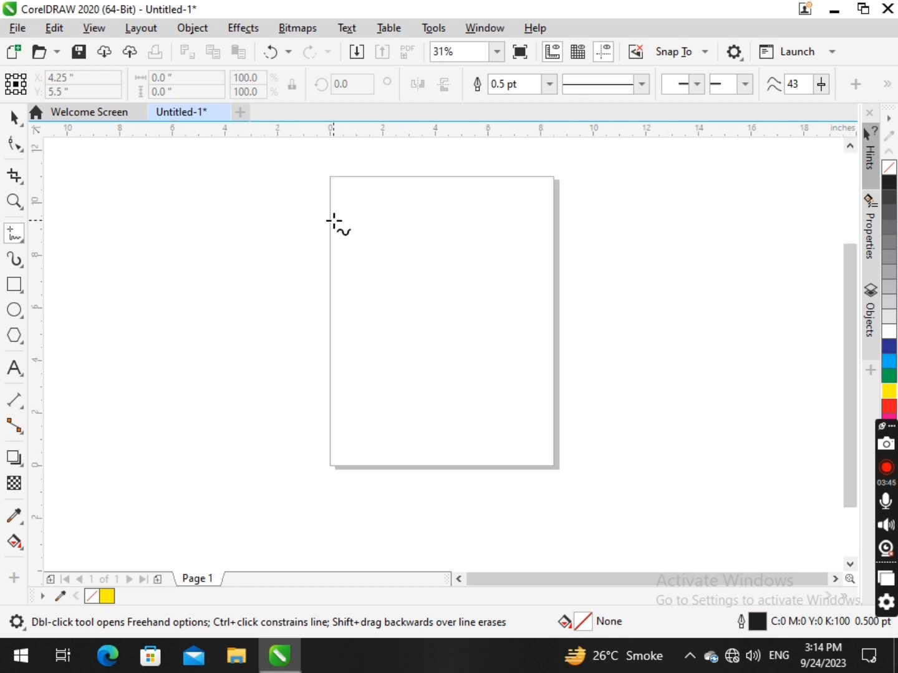
{"action": "left_click", "coordinate": [333, 218]}
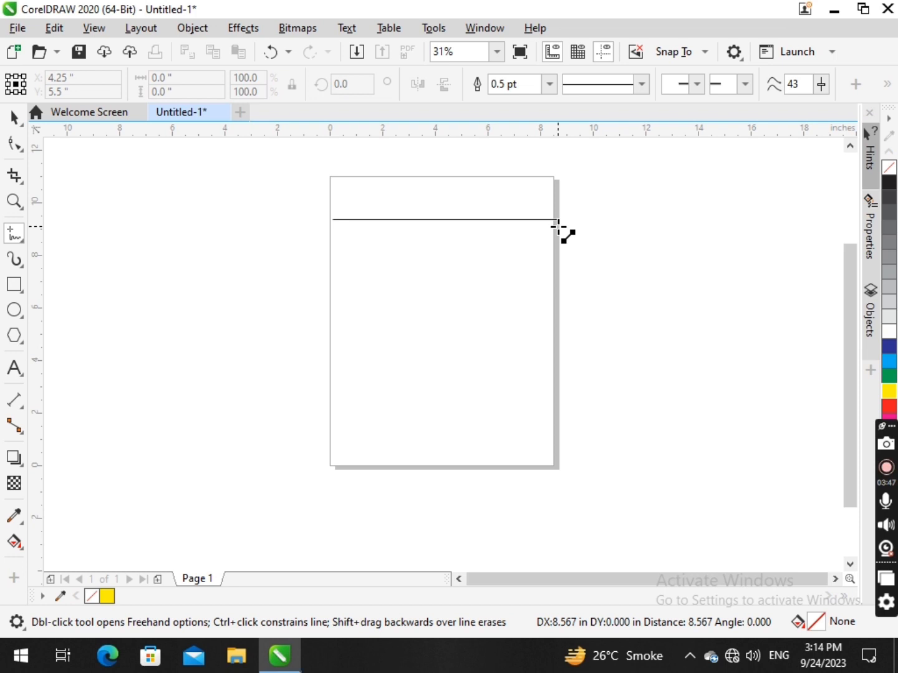
{"action": "left_click", "coordinate": [603, 218]}
{"action": "left_click", "coordinate": [14, 116]}
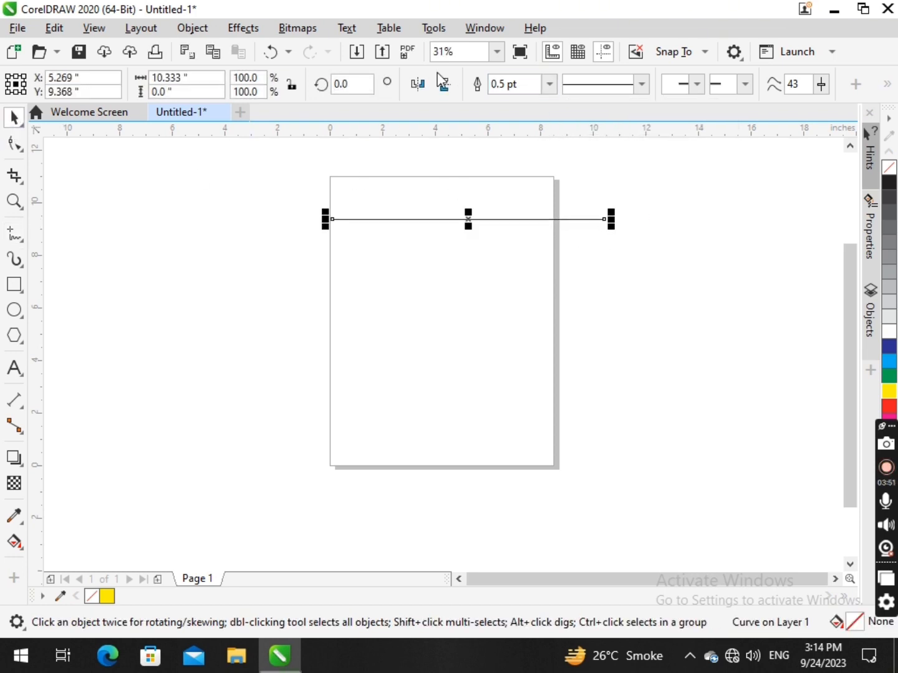
- Thicken the new line's outline to 8.0 pt and after that to 16.0 pt
{"action": "left_click", "coordinate": [549, 86]}
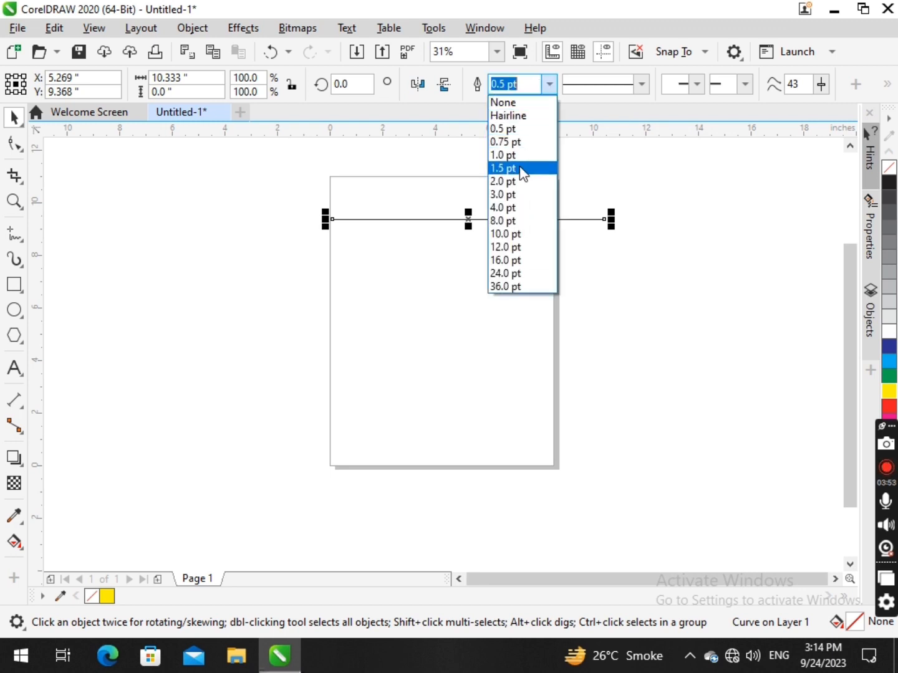
{"action": "left_click", "coordinate": [513, 219]}
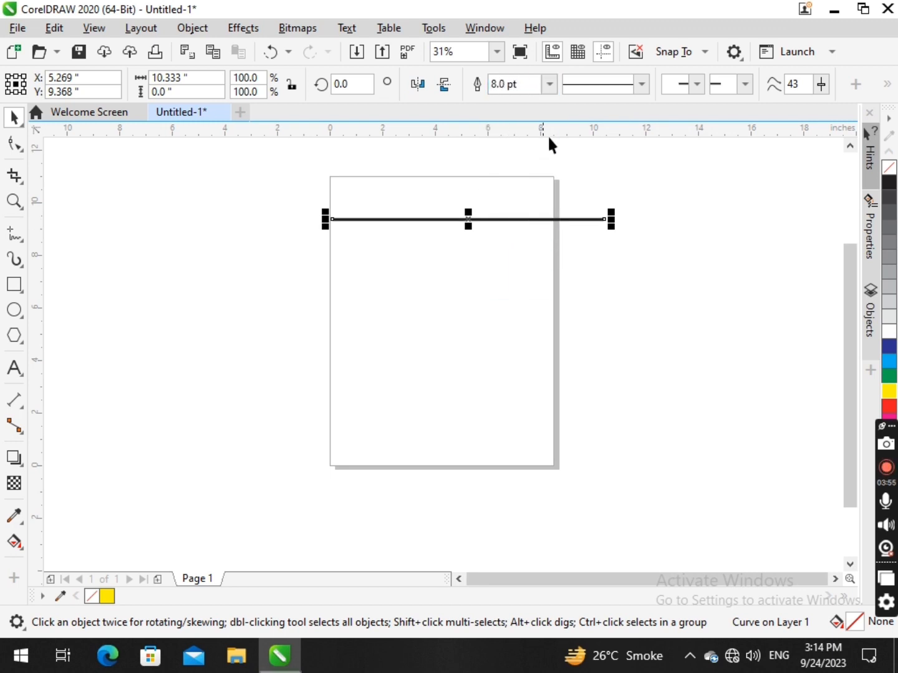
{"action": "left_click", "coordinate": [549, 85]}
{"action": "left_click", "coordinate": [517, 258]}
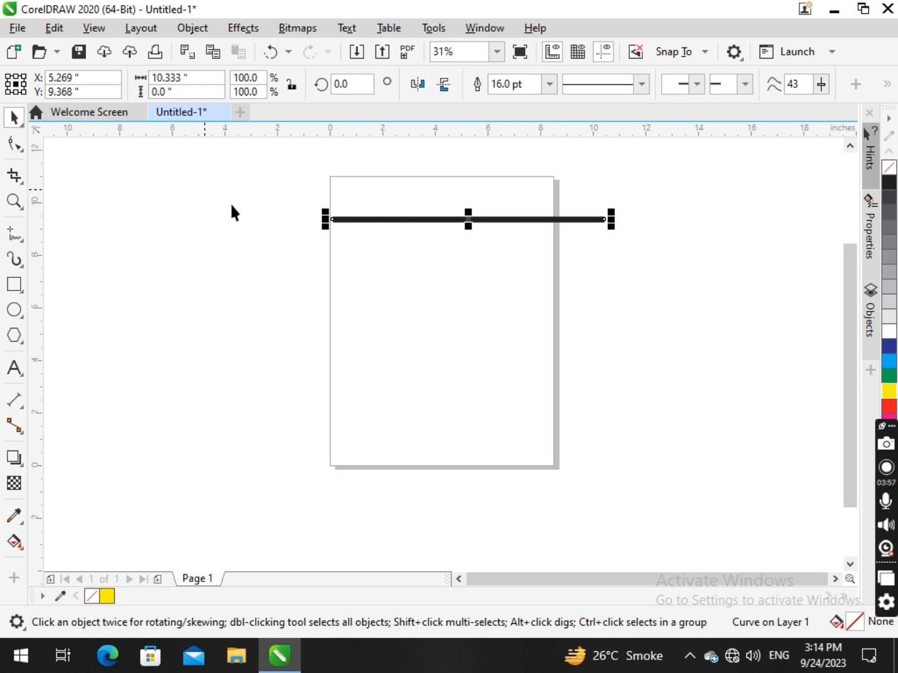
- Add the open circle with crosshair arms as the arrowhead at the start of the thick line
{"action": "left_click", "coordinate": [341, 241]}
{"action": "left_click", "coordinate": [367, 219]}
{"action": "left_click", "coordinate": [697, 85]}
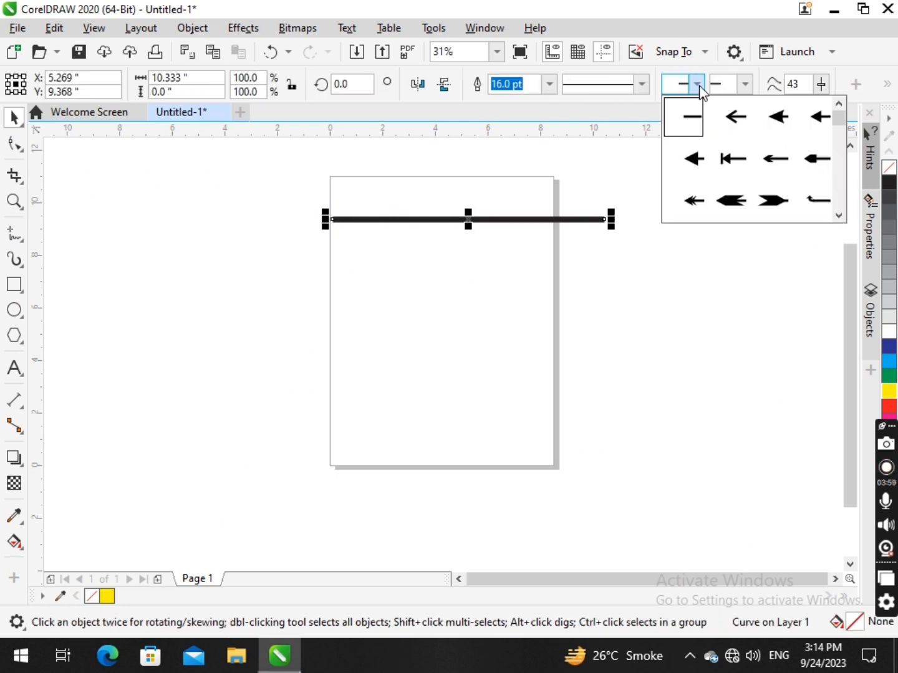
{"action": "left_click_drag", "start_coordinate": [837, 119], "coordinate": [830, 202]}
{"action": "left_click", "coordinate": [724, 161]}
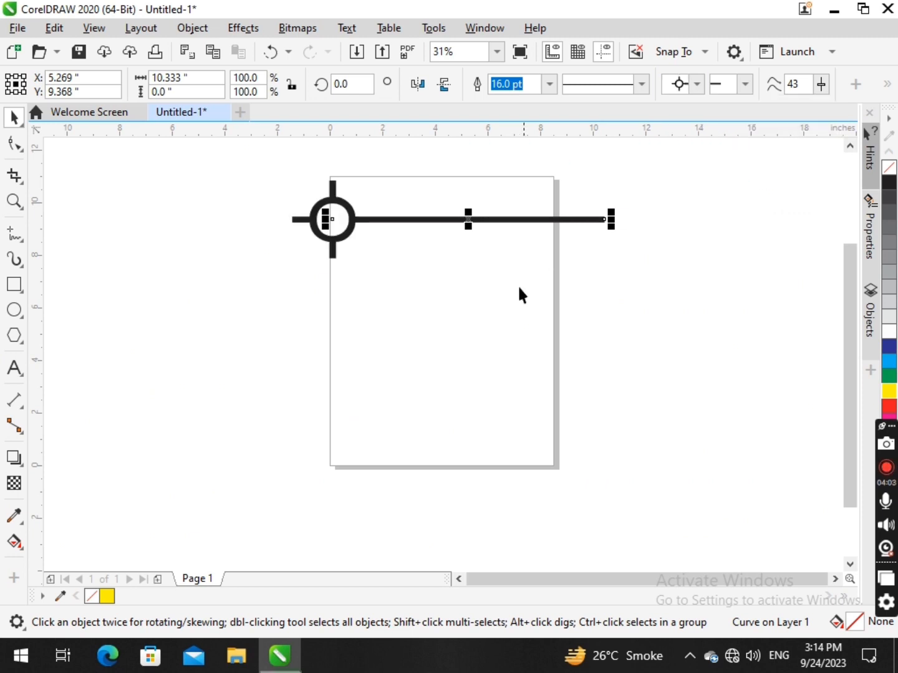
- Add the leaf-shaped arrowhead with curved barbs to the end of the line and check the whole arrow
{"action": "left_click", "coordinate": [595, 203]}
{"action": "left_click", "coordinate": [597, 219]}
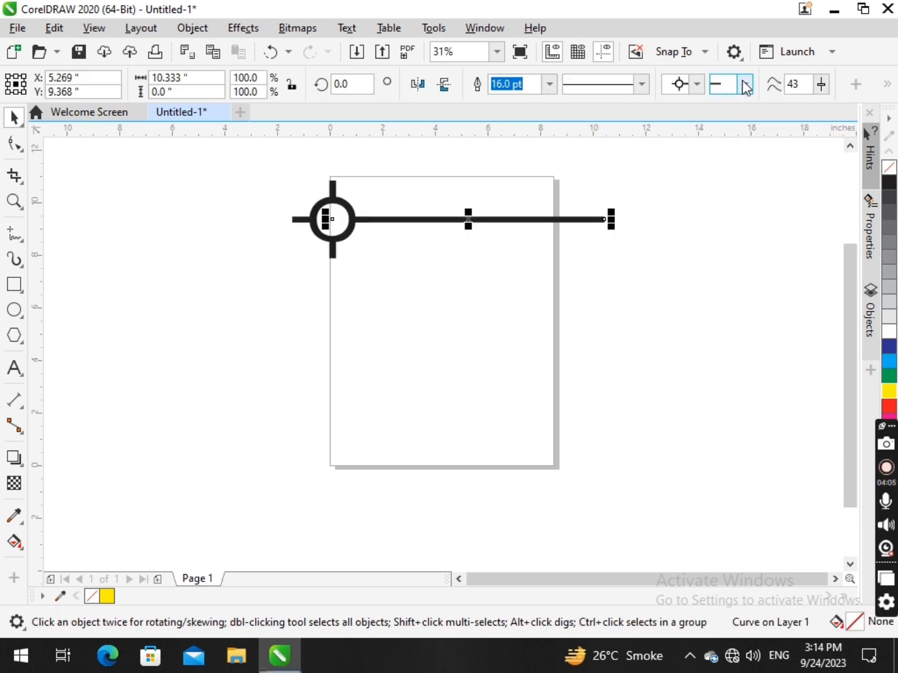
{"action": "left_click", "coordinate": [745, 85]}
{"action": "left_click_drag", "start_coordinate": [886, 119], "coordinate": [880, 187]}
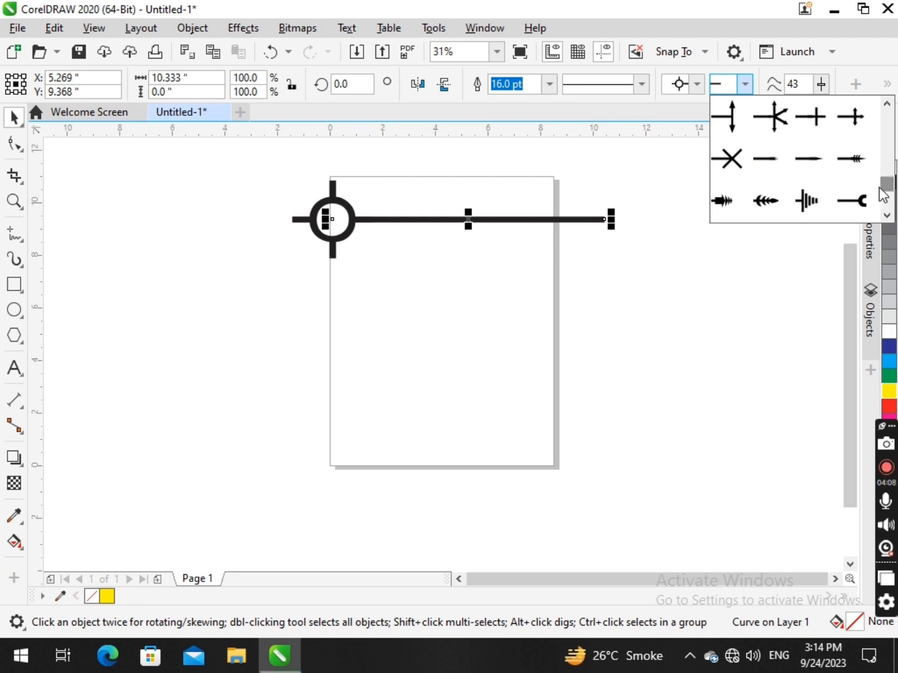
{"action": "left_click", "coordinate": [766, 203]}
{"action": "left_click", "coordinate": [531, 268]}
{"action": "scroll", "coordinate": [530, 274], "scroll_direction": "down", "scroll_amount": 2}
{"action": "scroll", "coordinate": [530, 243], "scroll_direction": "up", "scroll_amount": 2}
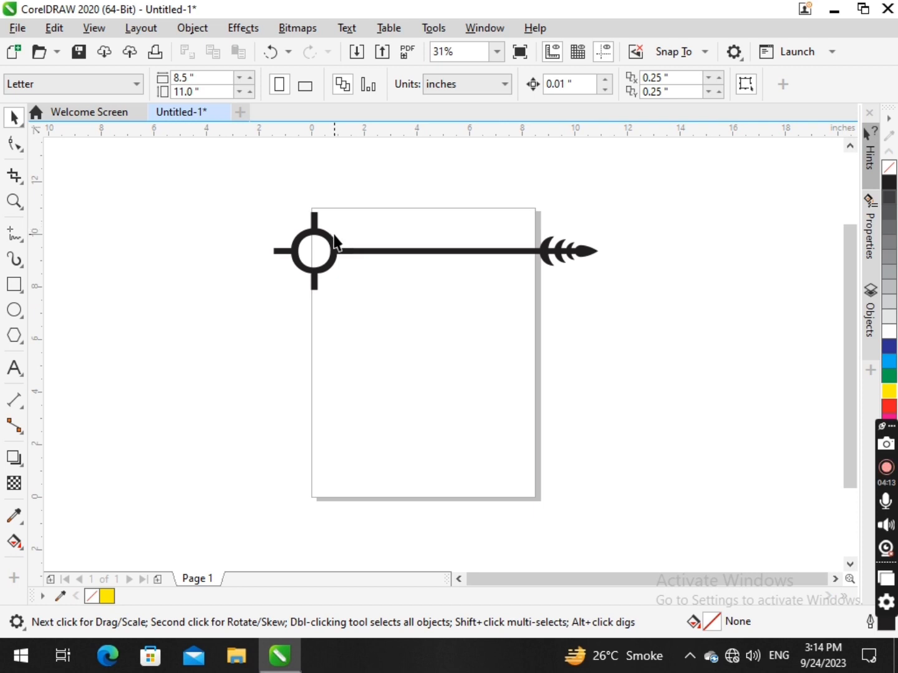
{"action": "left_click", "coordinate": [376, 252]}
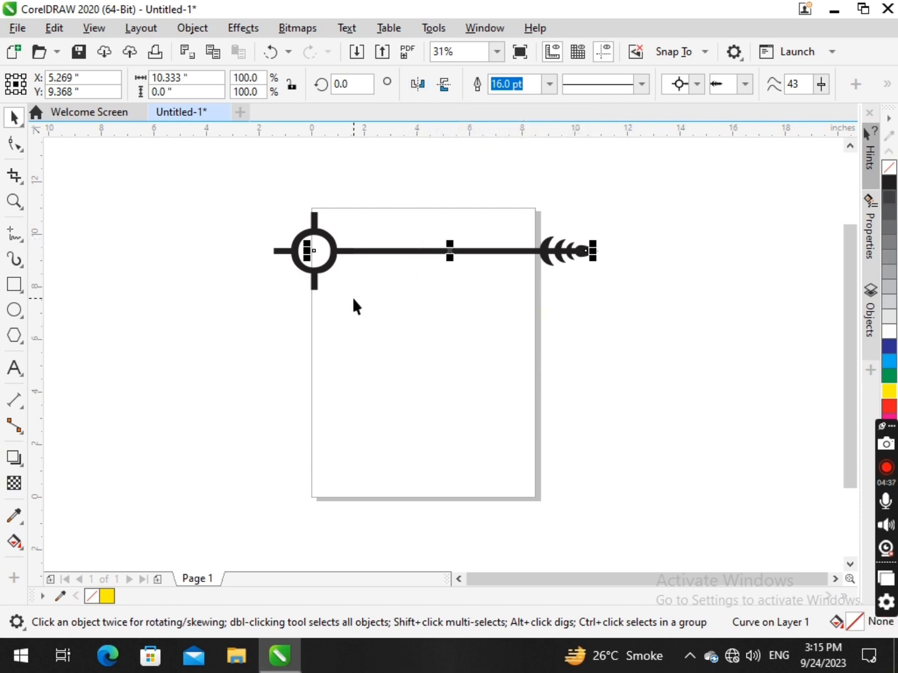
{"action": "left_click", "coordinate": [336, 288]}
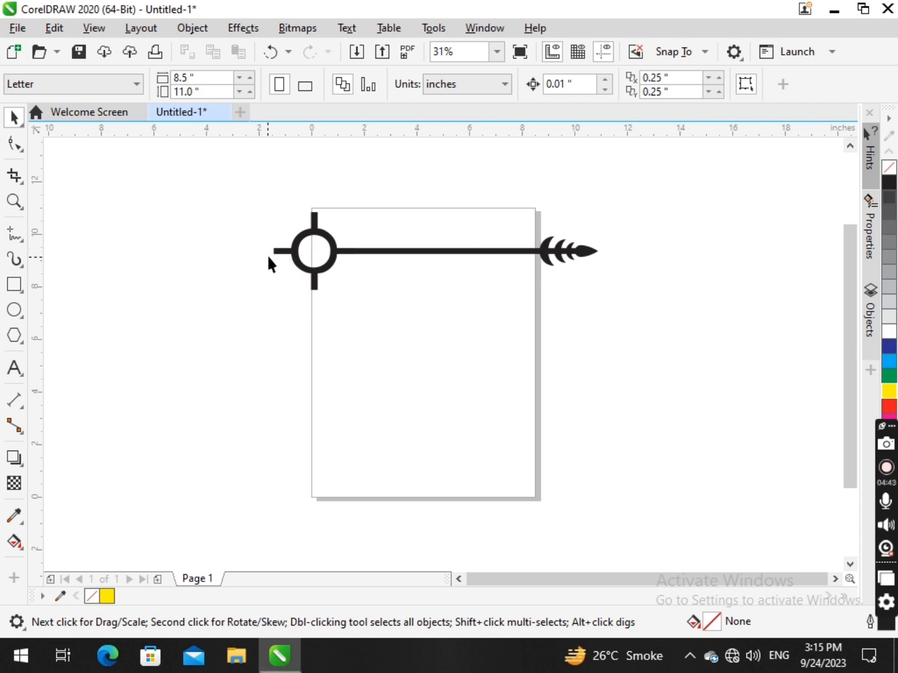
- Mirror the arrow horizontally three times so its two ends swap, and dismiss the microphone recording warning
{"action": "left_click", "coordinate": [444, 253]}
{"action": "left_click", "coordinate": [416, 84]}
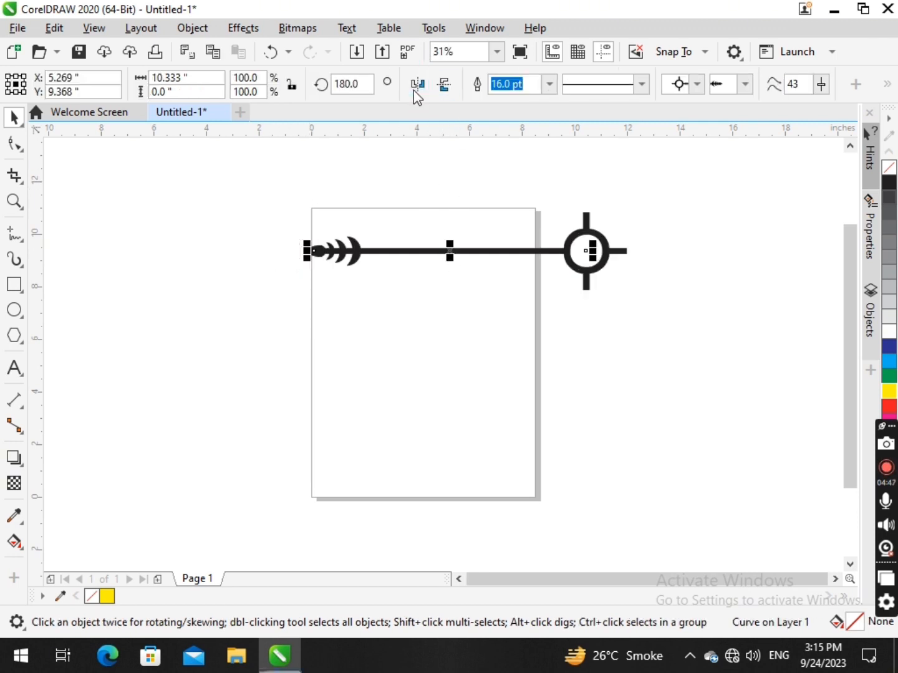
{"action": "left_click", "coordinate": [417, 83]}
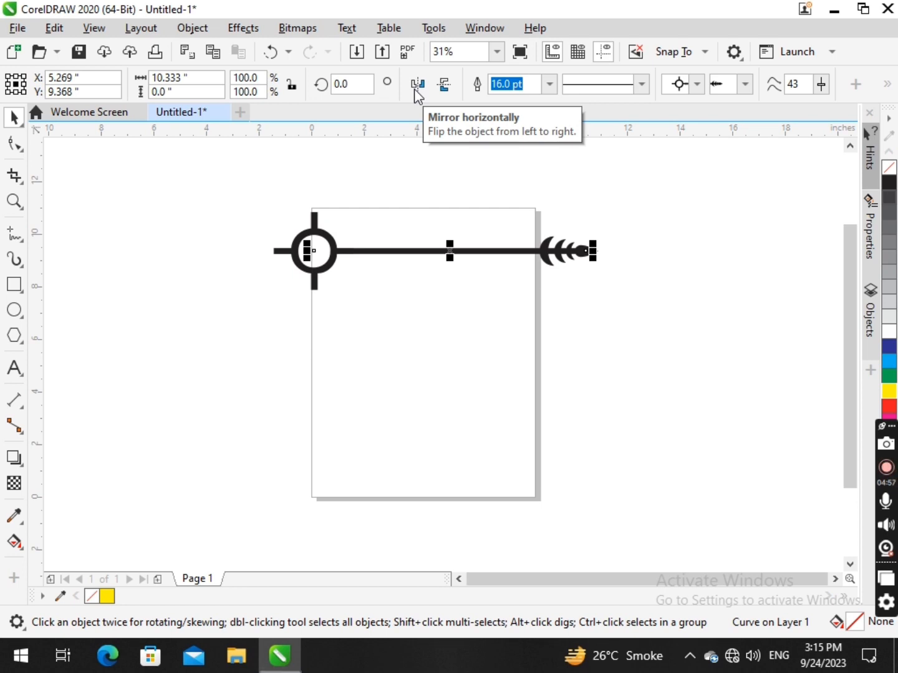
{"action": "left_click", "coordinate": [415, 87]}
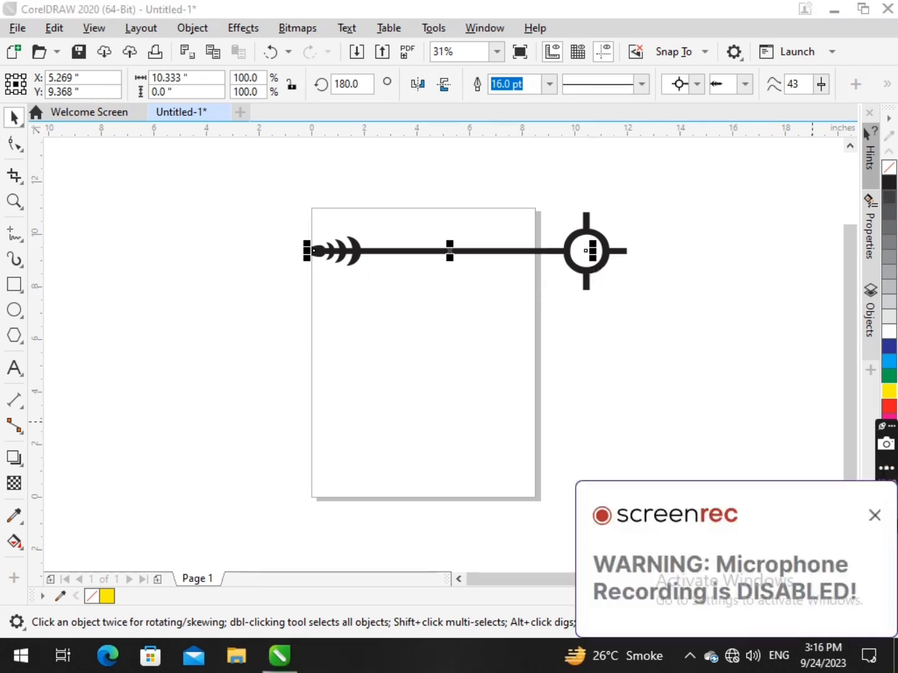
{"action": "left_click", "coordinate": [873, 515]}
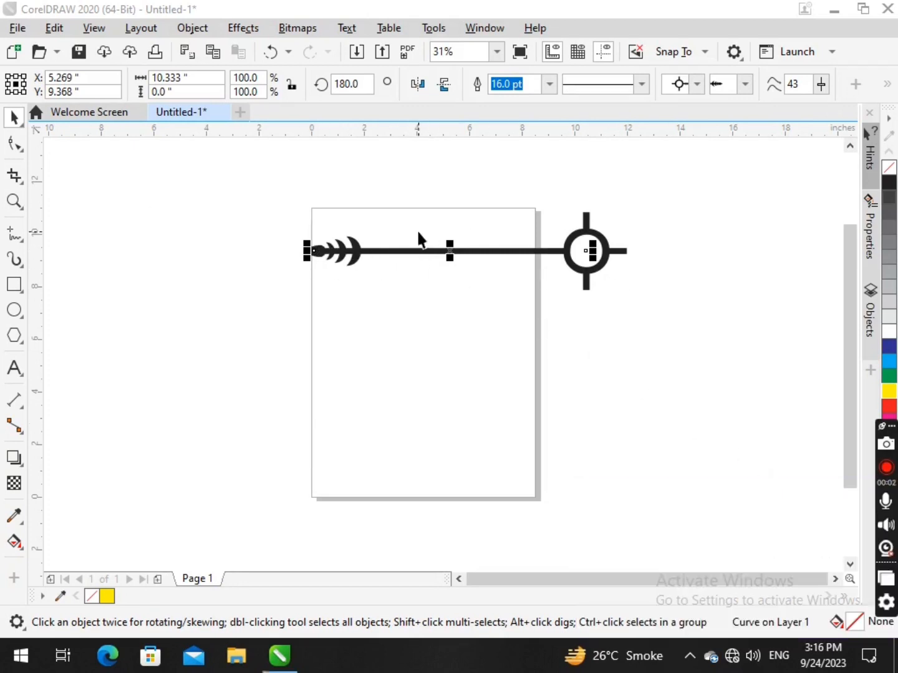
- Mirror the thick arrow horizontally once more and delete it from the page
{"action": "scroll", "coordinate": [417, 241], "scroll_direction": "up", "scroll_amount": 1}
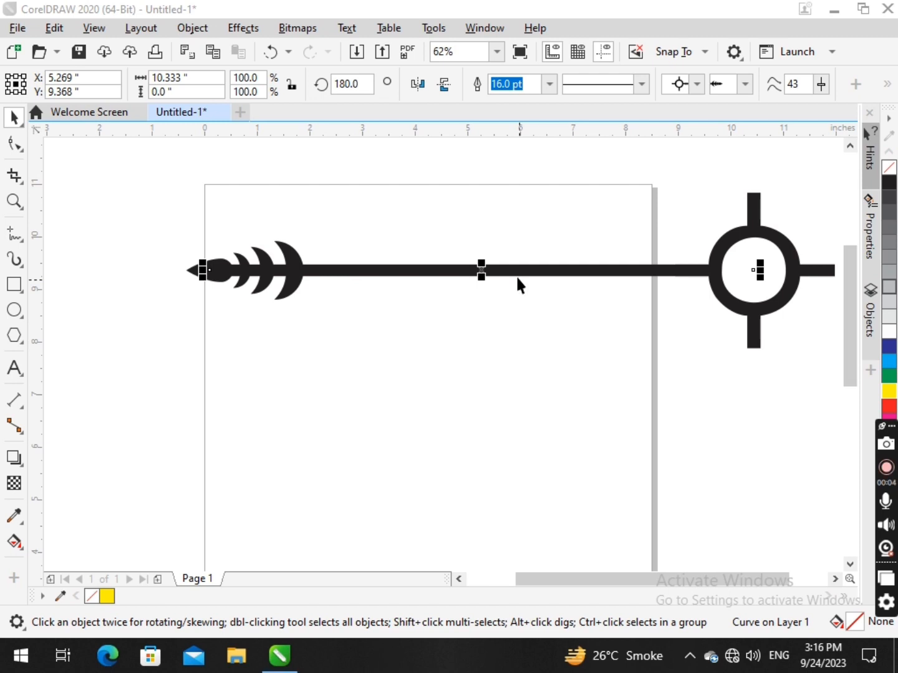
{"action": "scroll", "coordinate": [517, 284], "scroll_direction": "down", "scroll_amount": 1}
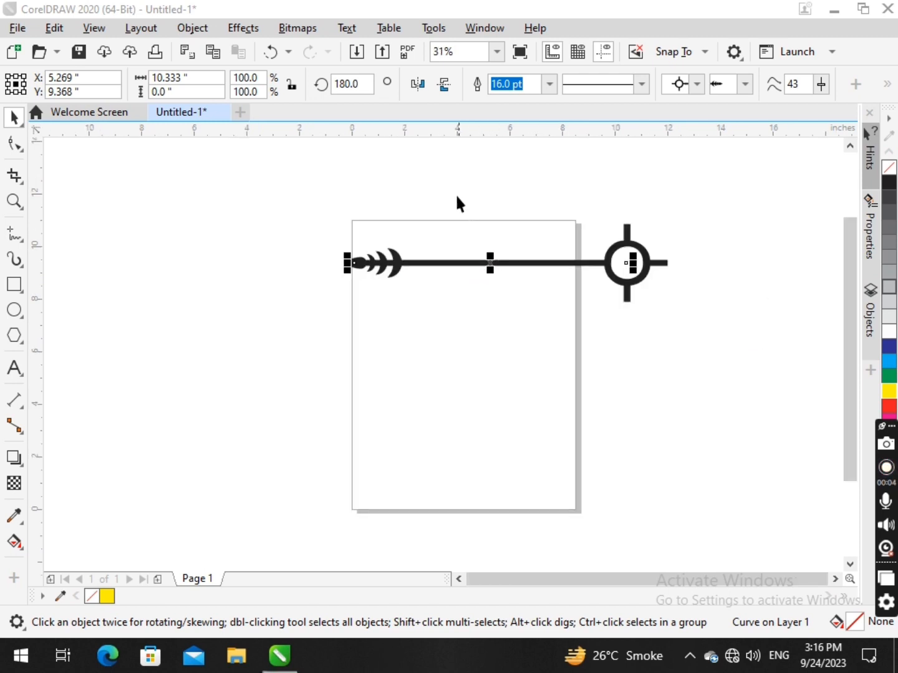
{"action": "left_click", "coordinate": [412, 90]}
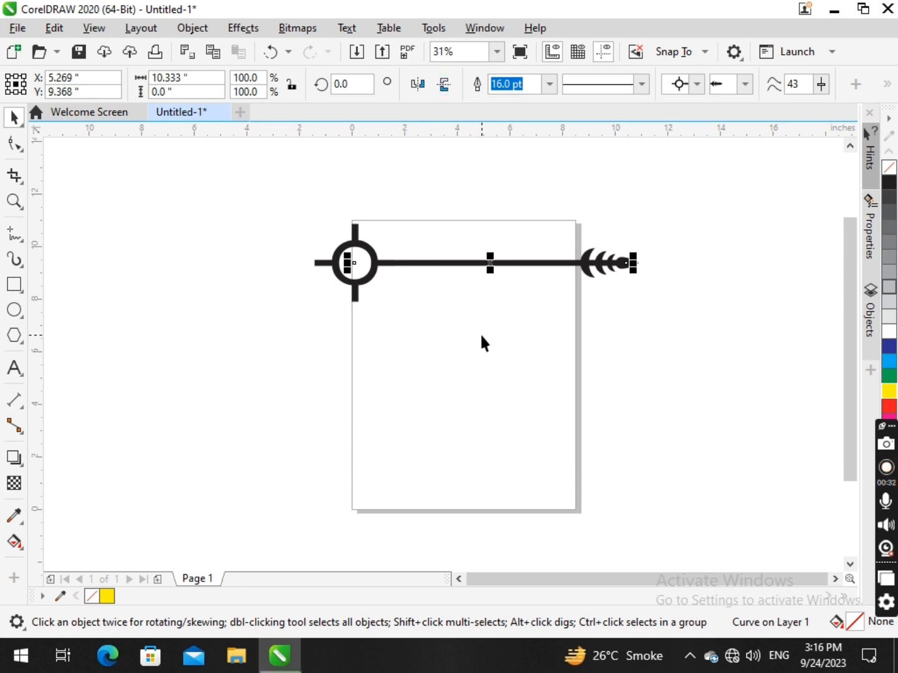
{"action": "key", "text": "Delete"}
{"action": "left_click", "coordinate": [13, 286]}
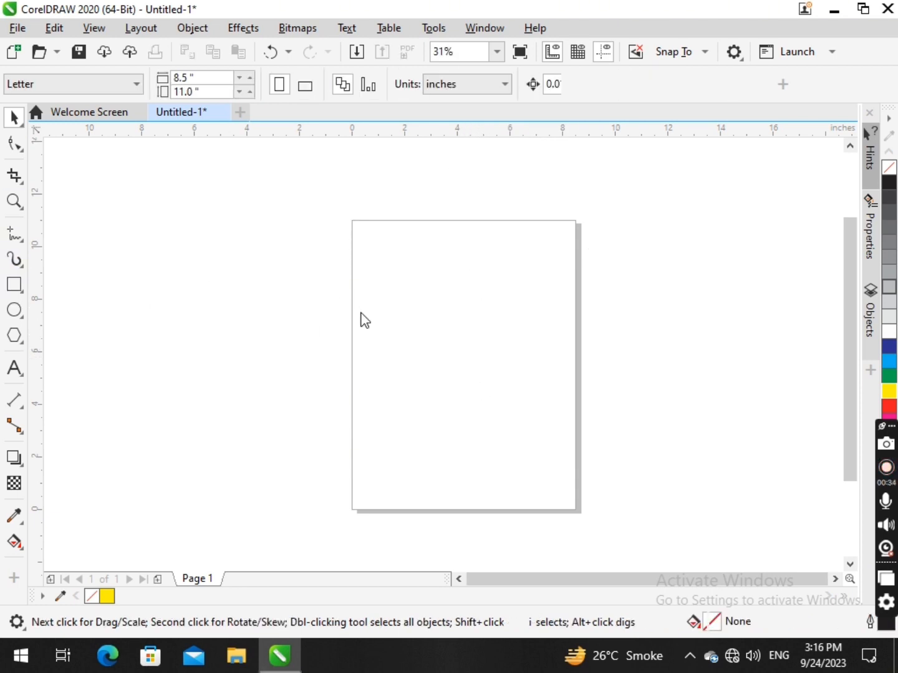
{"action": "mouse_move", "coordinate": [365, 311]}
{"action": "left_mouse_down"}
{"action": "mouse_move", "coordinate": [347, 288]}
{"action": "mouse_move", "coordinate": [353, 296]}
{"action": "left_mouse_up"}
{"action": "key", "text": "Delete"}
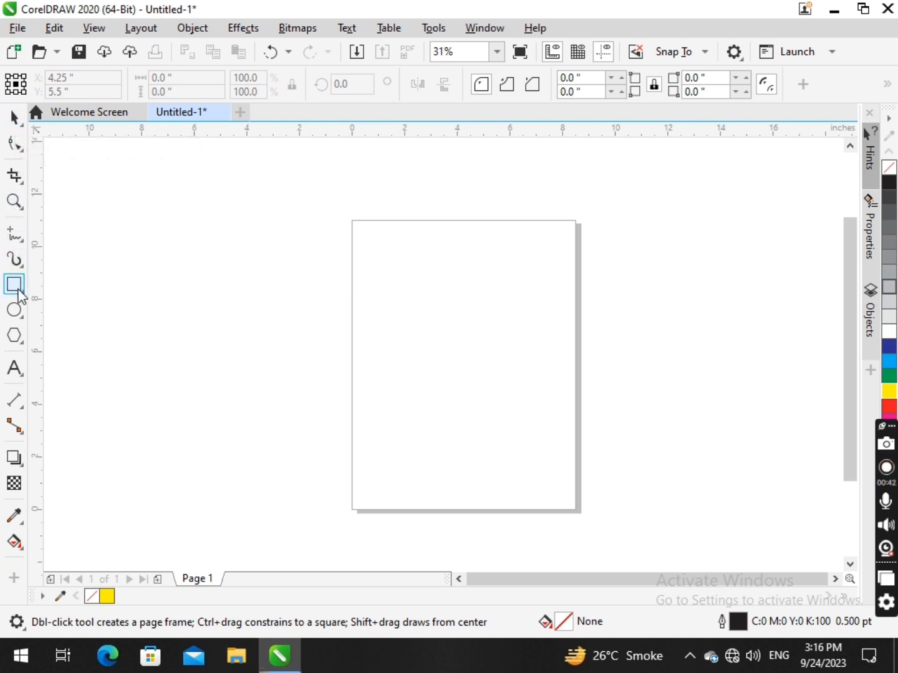
- Add the artistic text "D" to the page, enlarge it to about 3.78 by 4.57 inches, and deselect it
{"action": "left_click", "coordinate": [15, 311]}
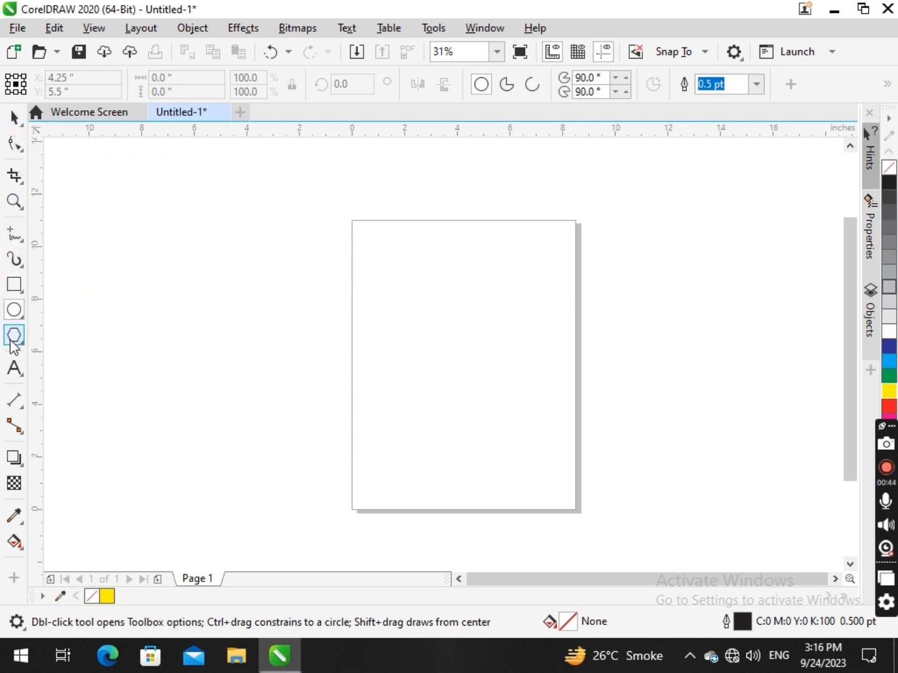
{"action": "left_click", "coordinate": [14, 367]}
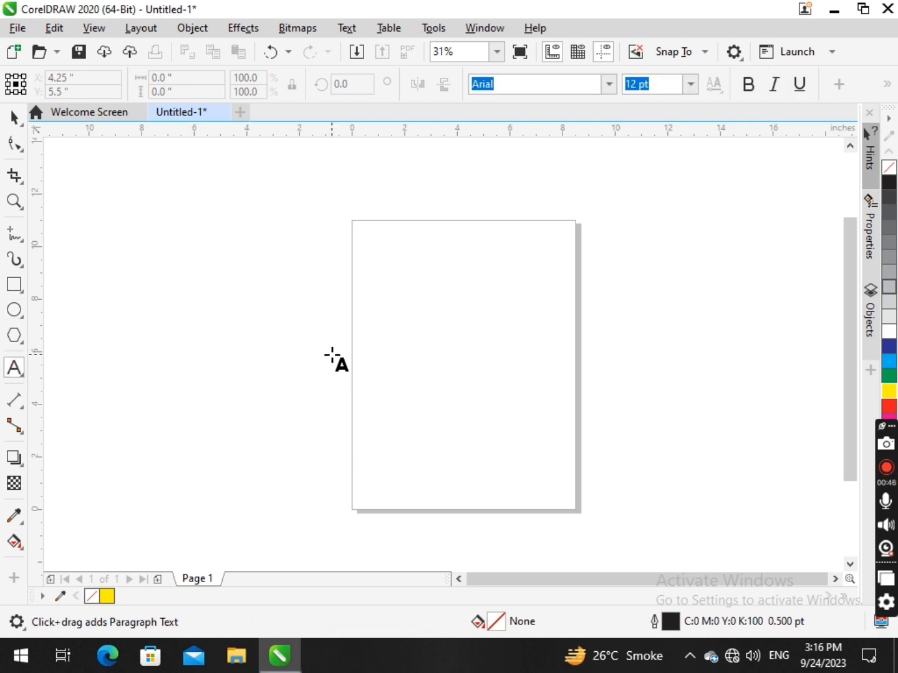
{"action": "left_click", "coordinate": [403, 337]}
{"action": "type", "text": "D"}
{"action": "left_click_drag", "start_coordinate": [419, 351], "coordinate": [571, 463]}
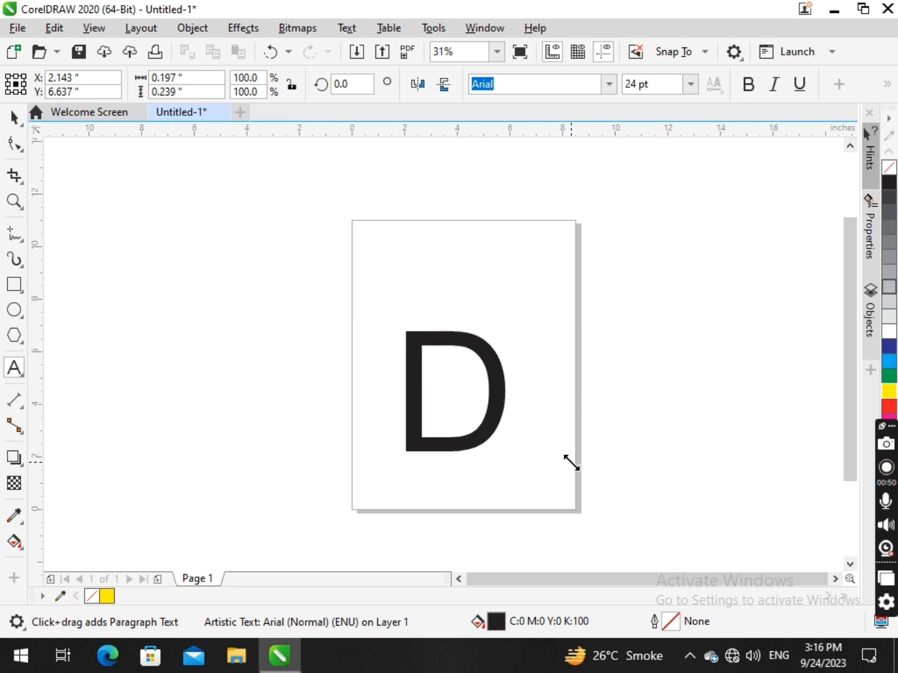
{"action": "left_click", "coordinate": [11, 126]}
{"action": "left_click", "coordinate": [259, 348]}
{"action": "scroll", "coordinate": [442, 324], "scroll_direction": "down", "scroll_amount": 1}
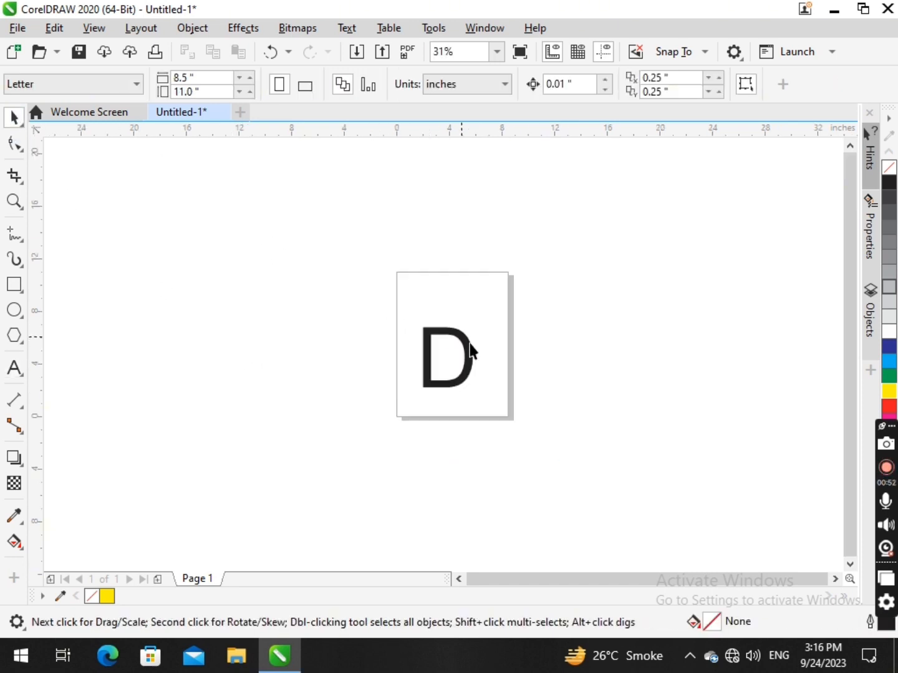
{"action": "scroll", "coordinate": [469, 352], "scroll_direction": "up", "scroll_amount": 1}
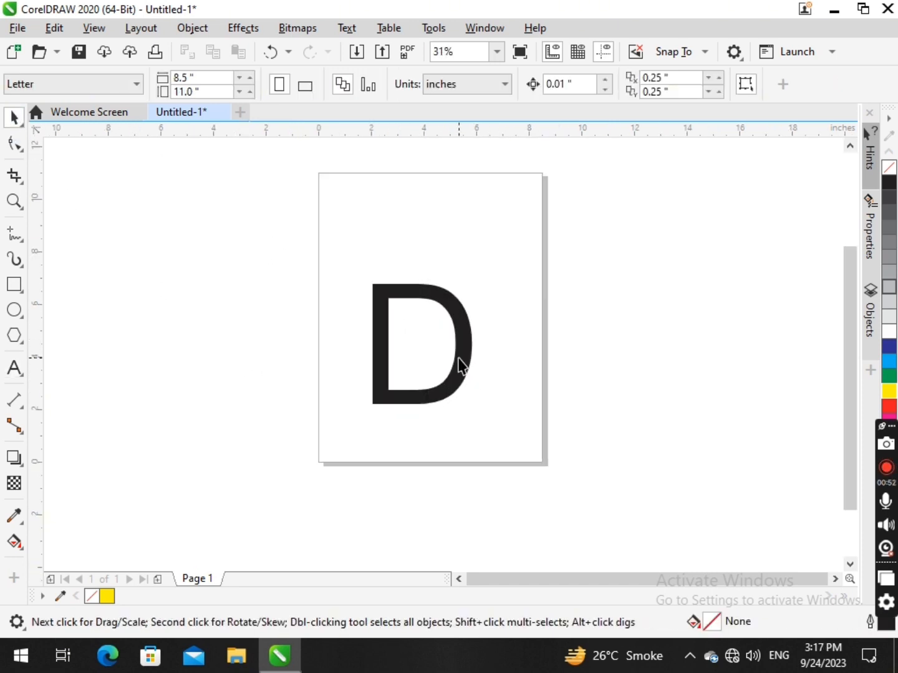
- Give the letter D a yellow outline and yellow fill, and change its fill to red
{"action": "left_click", "coordinate": [457, 309]}
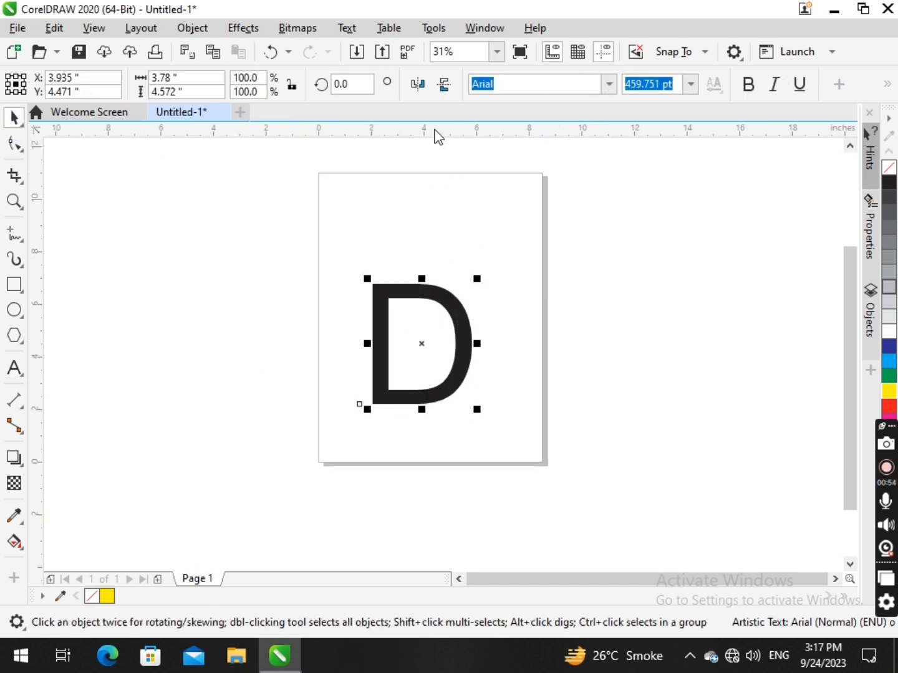
{"action": "right_click", "coordinate": [890, 390]}
{"action": "left_click", "coordinate": [889, 392]}
{"action": "left_click", "coordinate": [465, 296]}
{"action": "left_click", "coordinate": [463, 314]}
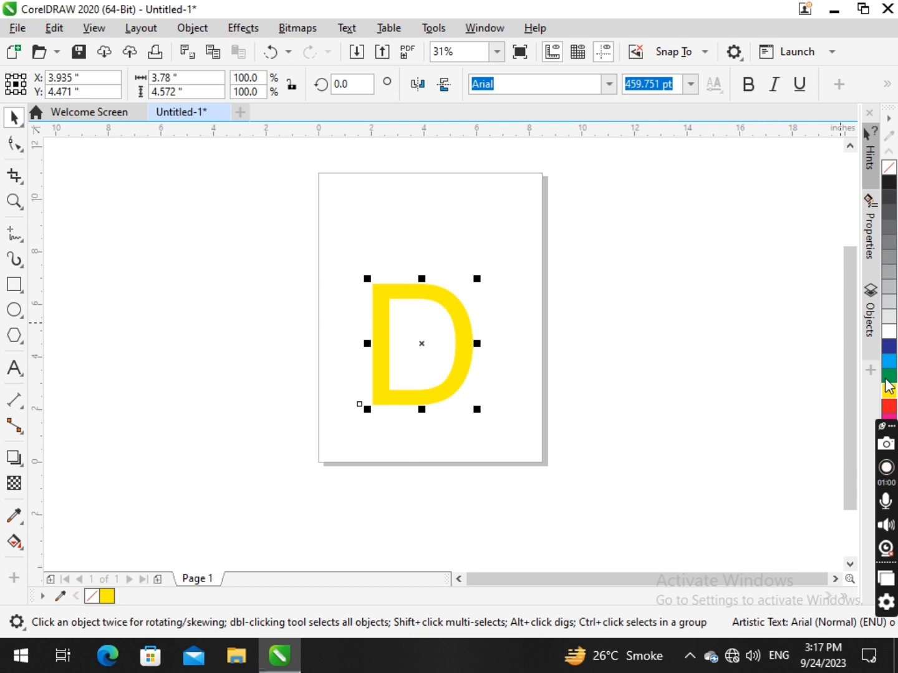
{"action": "left_click", "coordinate": [889, 407]}
{"action": "left_click", "coordinate": [570, 320]}
{"action": "left_click", "coordinate": [430, 297]}
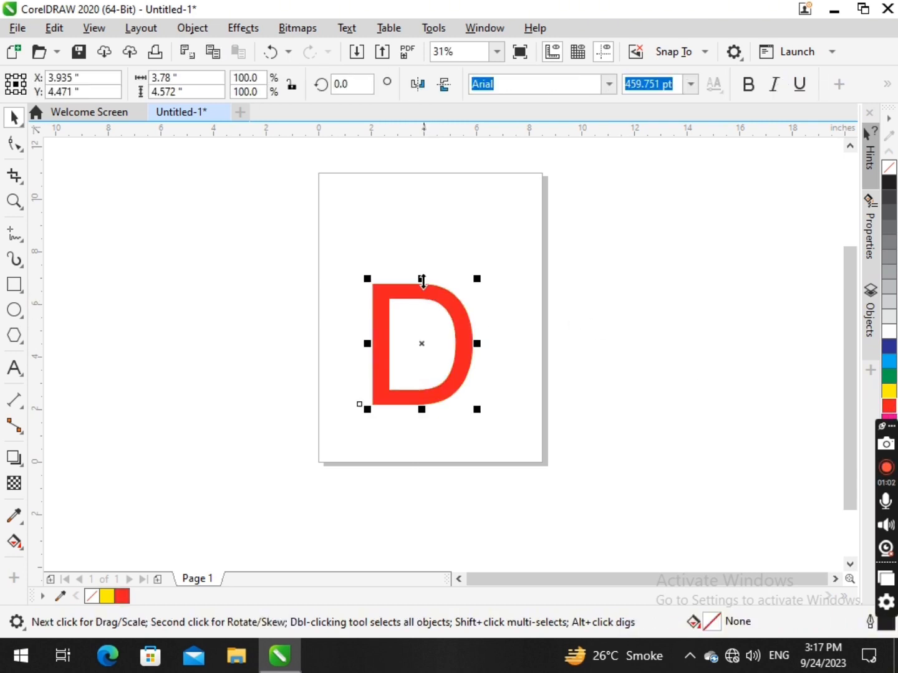
- Mirror the red letter D vertically twice and delete it
{"action": "left_click", "coordinate": [442, 87]}
{"action": "left_click", "coordinate": [442, 86]}
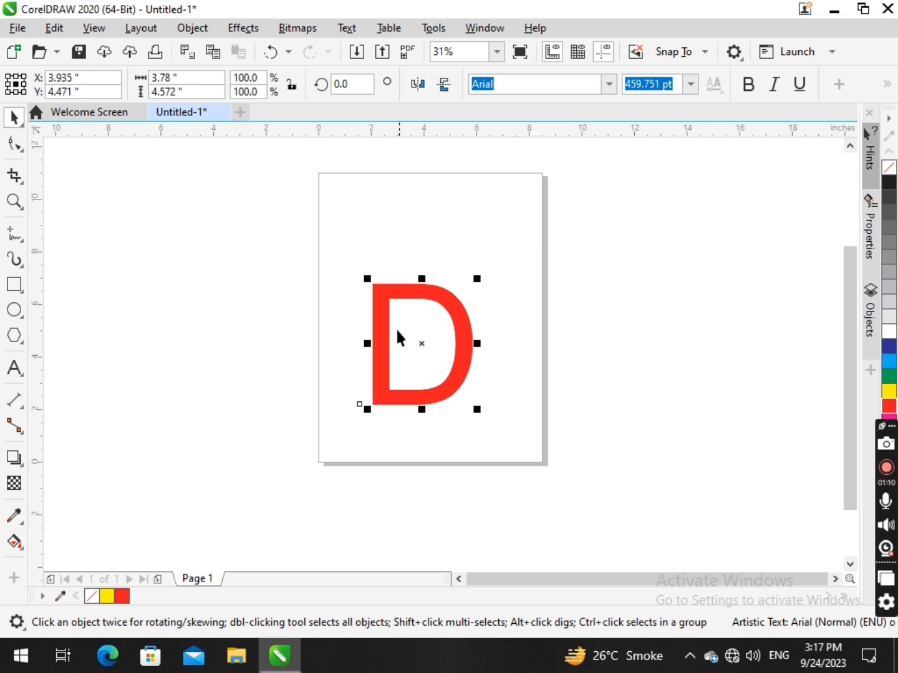
{"action": "key", "text": "Delete"}
- Add the artistic text "A" to the page and enlarge it to about 3.5 by 3.74 inches
{"action": "left_click", "coordinate": [364, 306]}
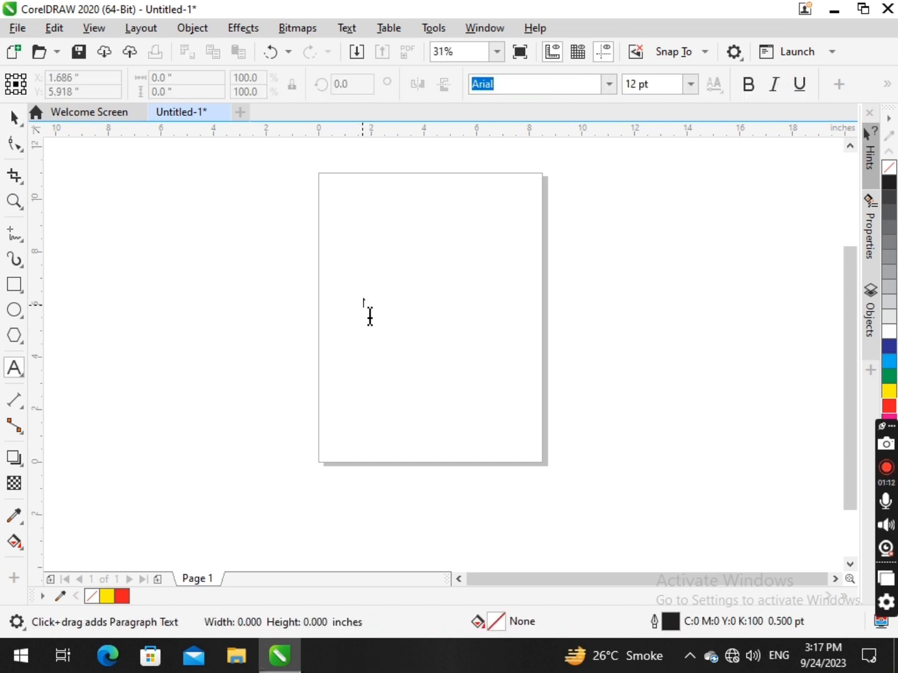
{"action": "type", "text": "A"}
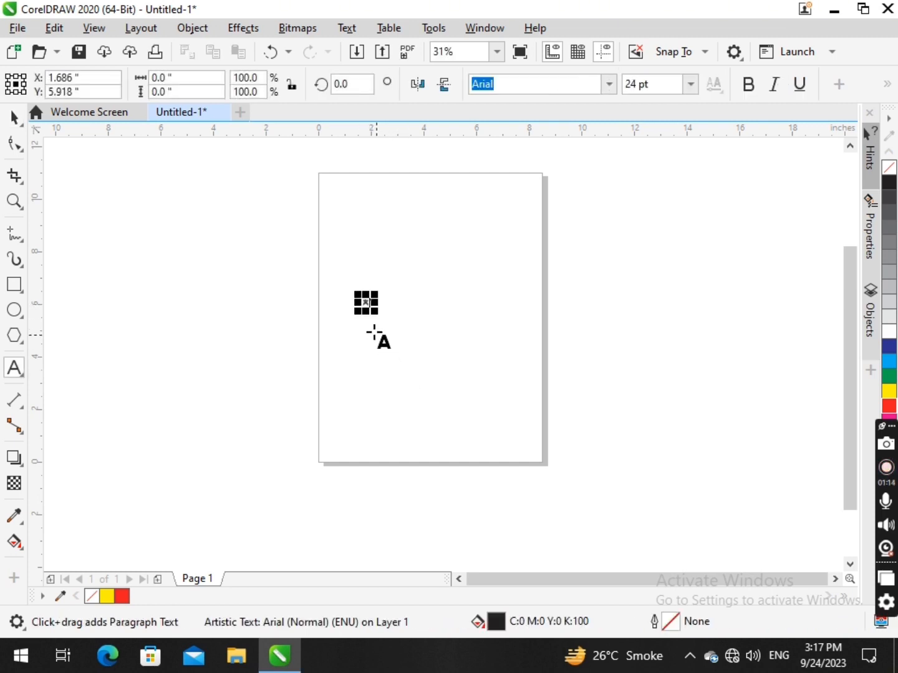
{"action": "left_click_drag", "start_coordinate": [375, 311], "coordinate": [460, 403]}
{"action": "left_click", "coordinate": [13, 118]}
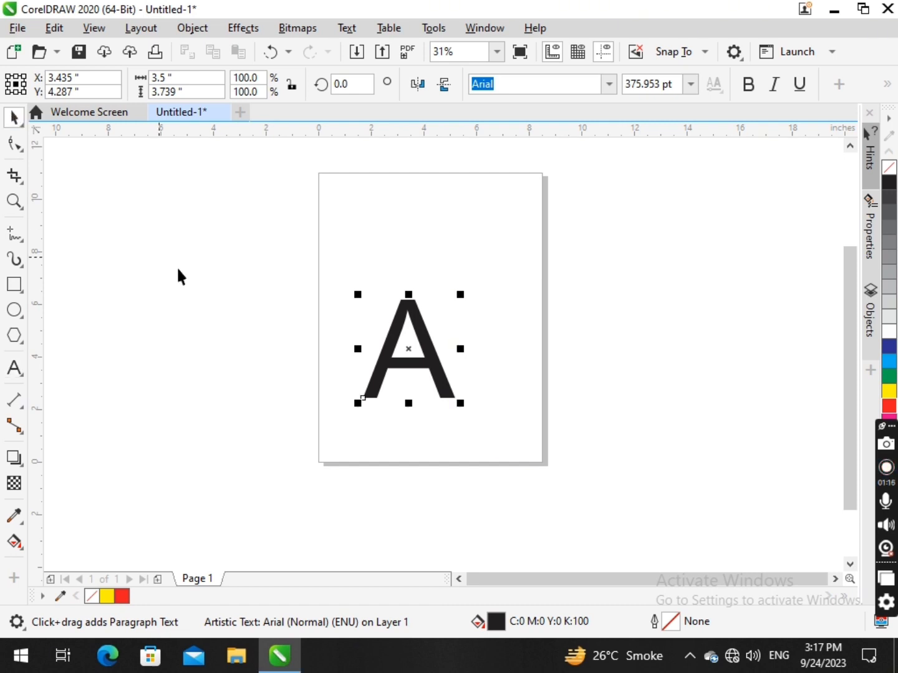
{"action": "left_click", "coordinate": [178, 274]}
{"action": "left_click", "coordinate": [430, 371]}
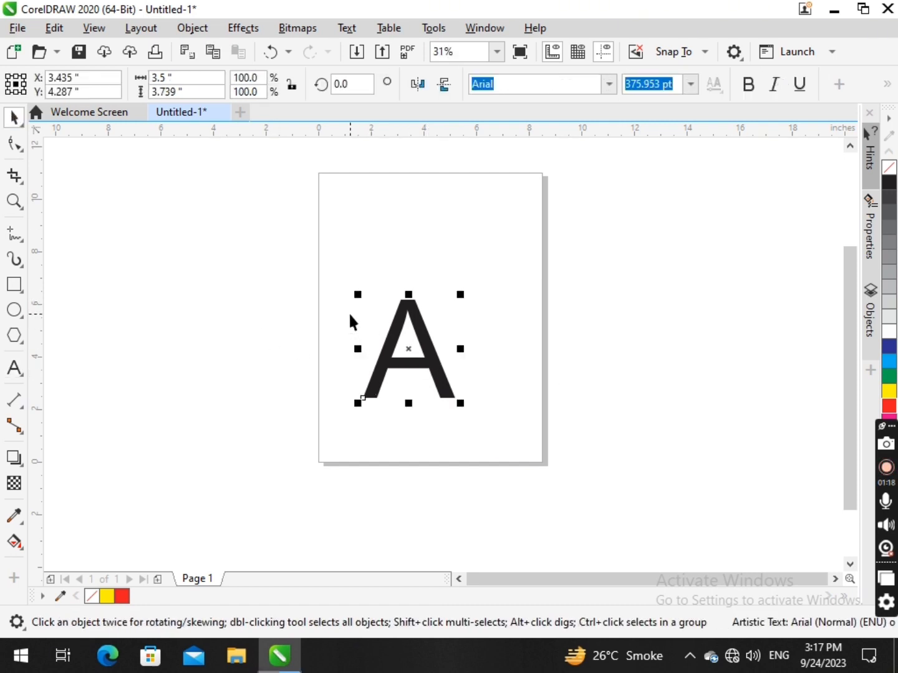
- Mirror the letter A vertically four times and delete it
{"action": "scroll", "coordinate": [348, 318], "scroll_direction": "up", "scroll_amount": 1}
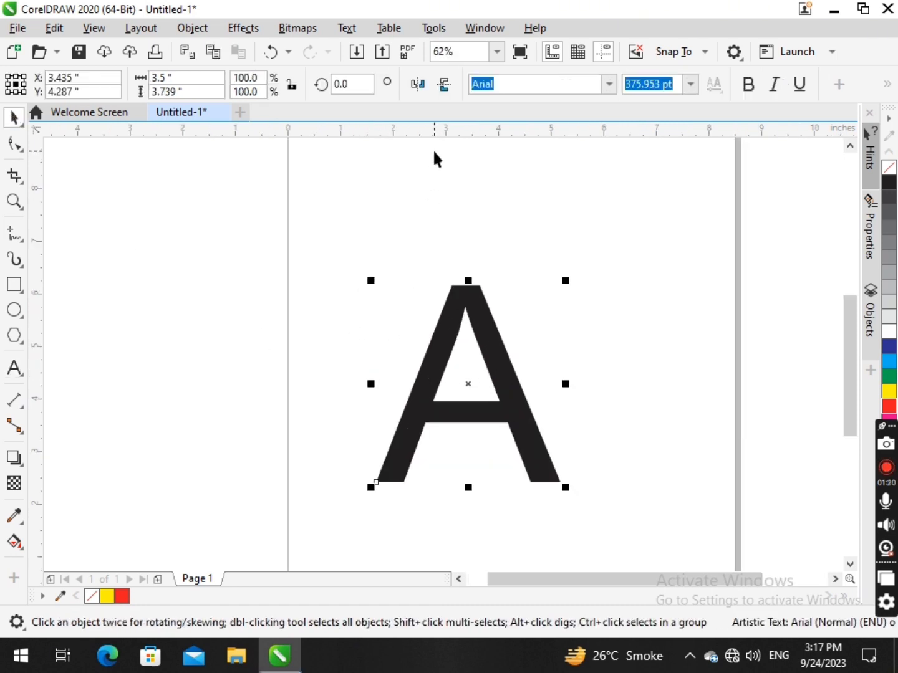
{"action": "left_click", "coordinate": [443, 86]}
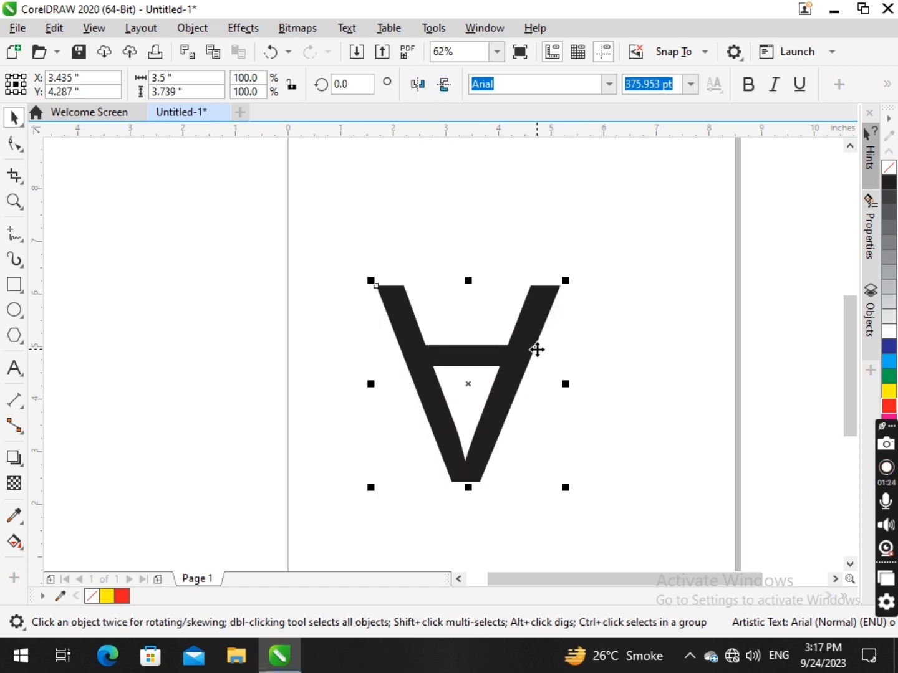
{"action": "left_click", "coordinate": [443, 87]}
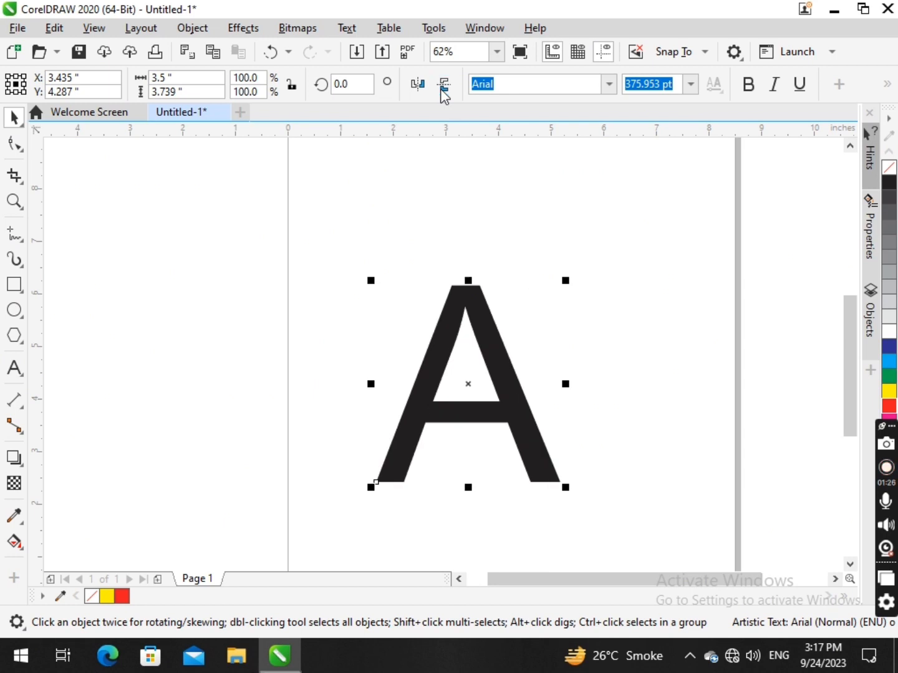
{"action": "left_click", "coordinate": [443, 87]}
{"action": "left_click", "coordinate": [443, 87]}
{"action": "key", "text": "Delete"}
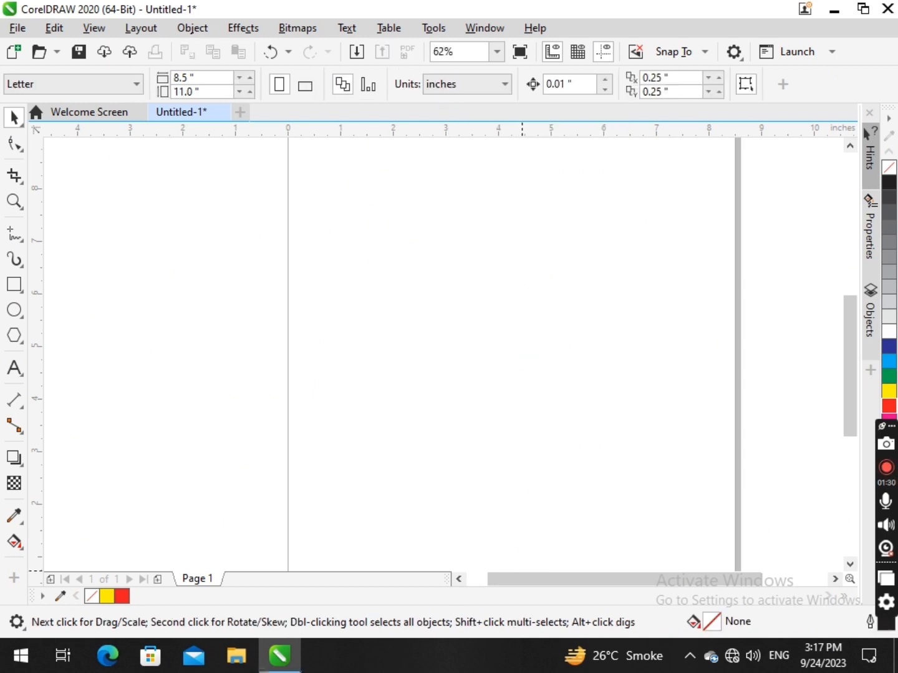
- Draw a nearly horizontal straight line about 7.9 inches long across the upper part of the page with the Freehand tool
{"action": "scroll", "coordinate": [436, 264], "scroll_direction": "down", "scroll_amount": 4}
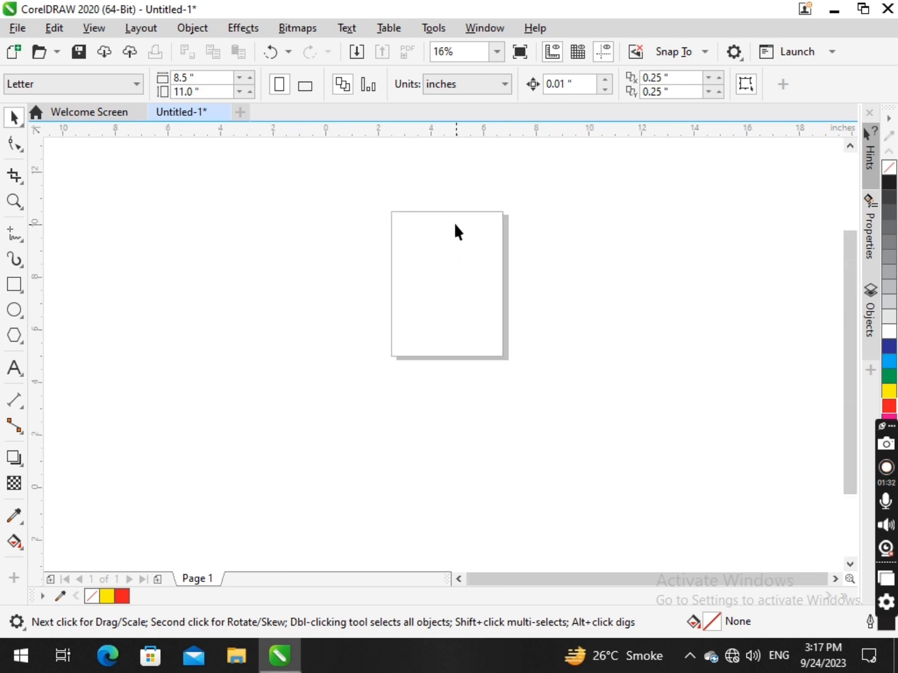
{"action": "scroll", "coordinate": [452, 226], "scroll_direction": "up", "scroll_amount": 2}
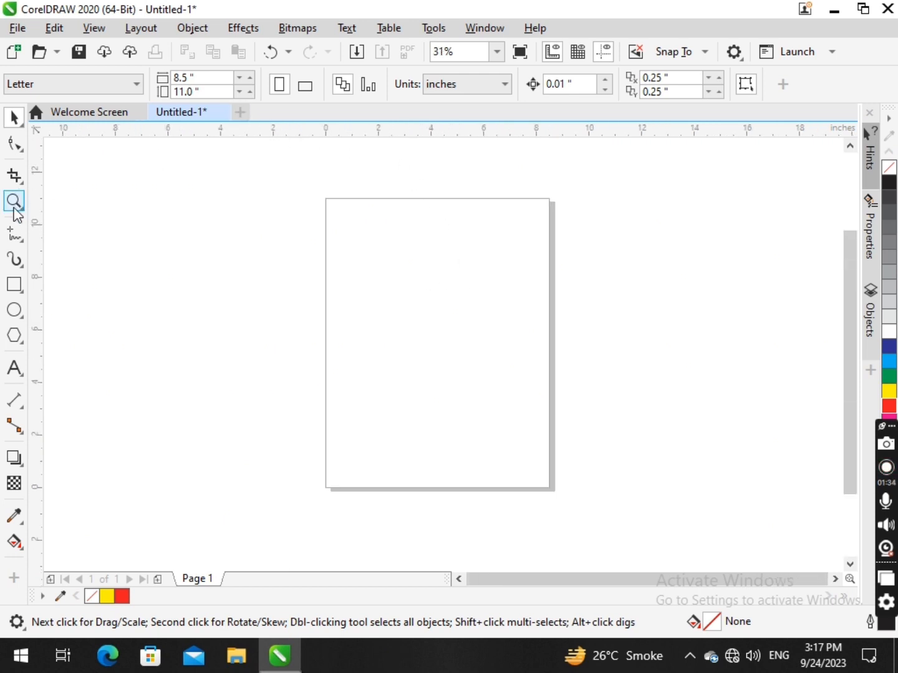
{"action": "left_click", "coordinate": [14, 238]}
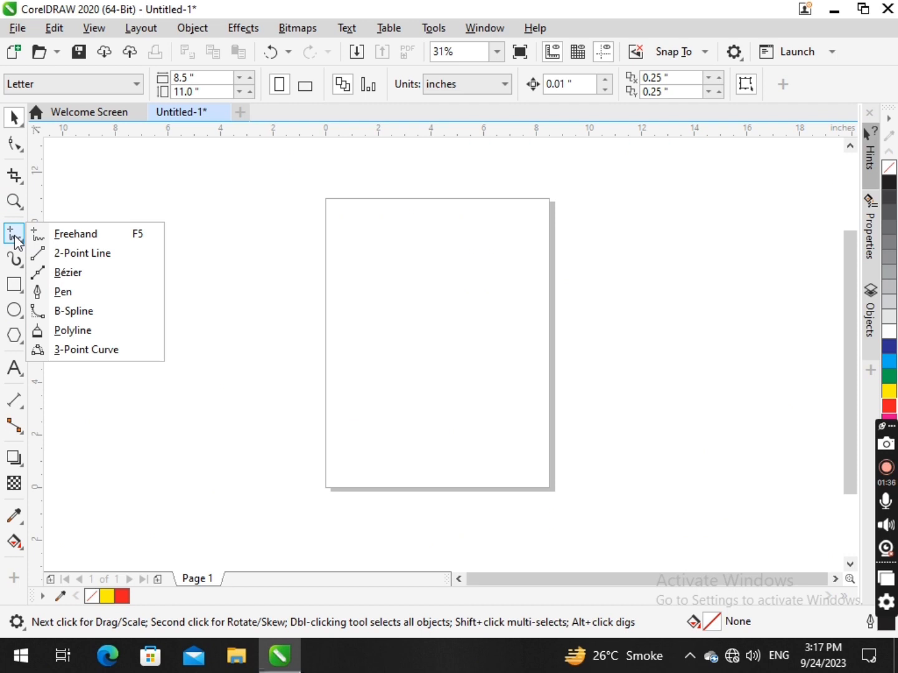
{"action": "left_click", "coordinate": [94, 235]}
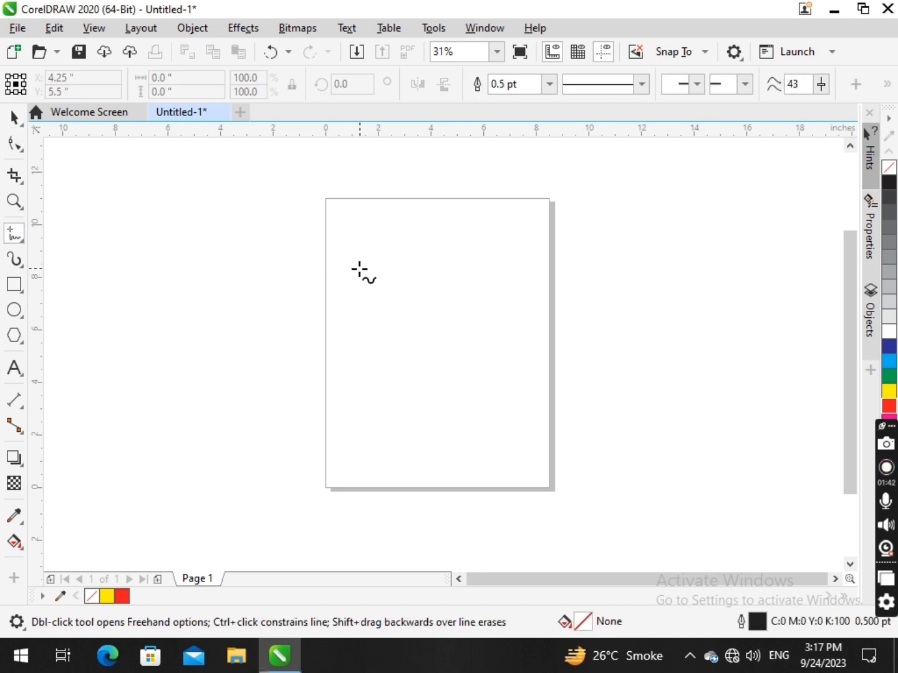
{"action": "left_click", "coordinate": [334, 257]}
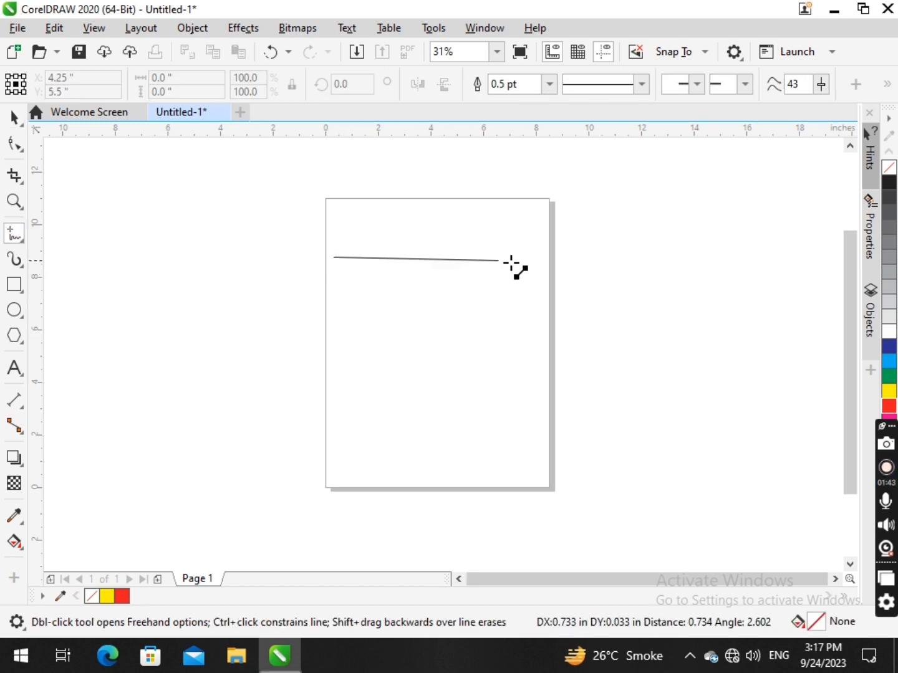
{"action": "left_click", "coordinate": [543, 256]}
- Continue the curve from the line's right end with a vertical segment about 6.18 inches long straight down
{"action": "scroll", "coordinate": [543, 255], "scroll_direction": "up", "scroll_amount": 2}
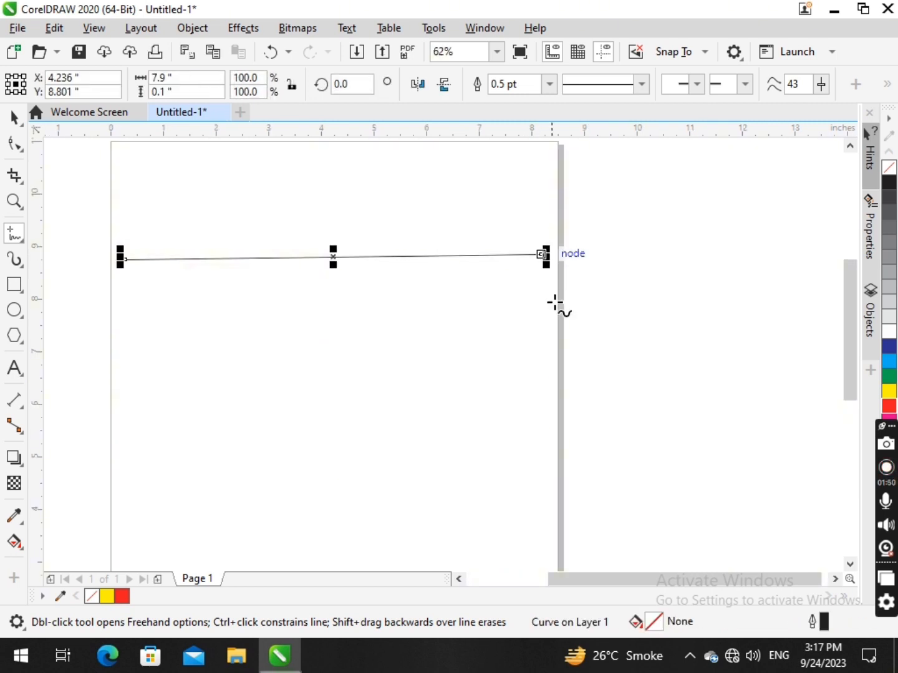
{"action": "left_click", "coordinate": [543, 255]}
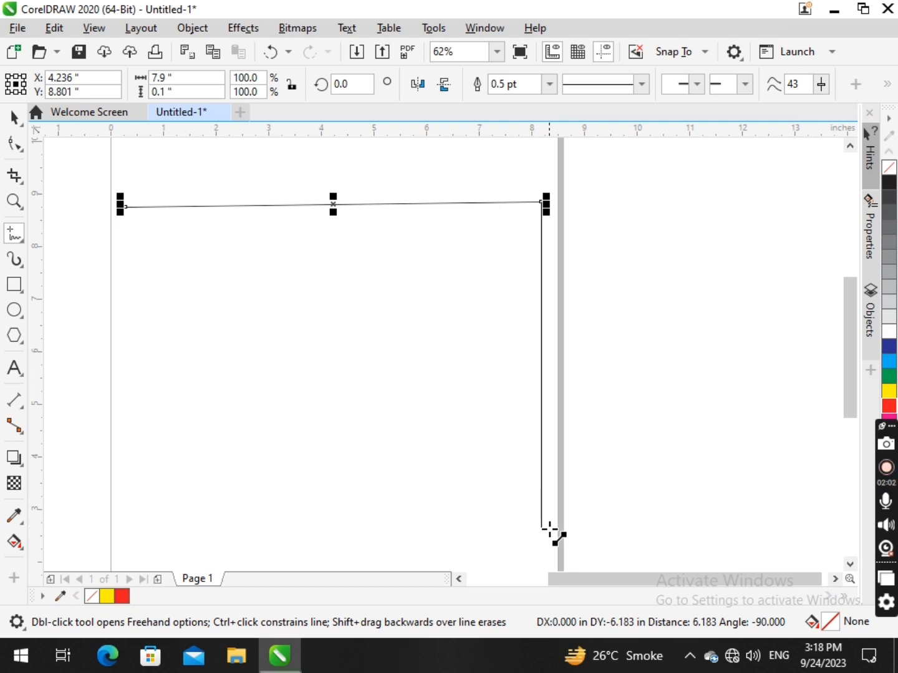
{"action": "left_click", "coordinate": [552, 531]}
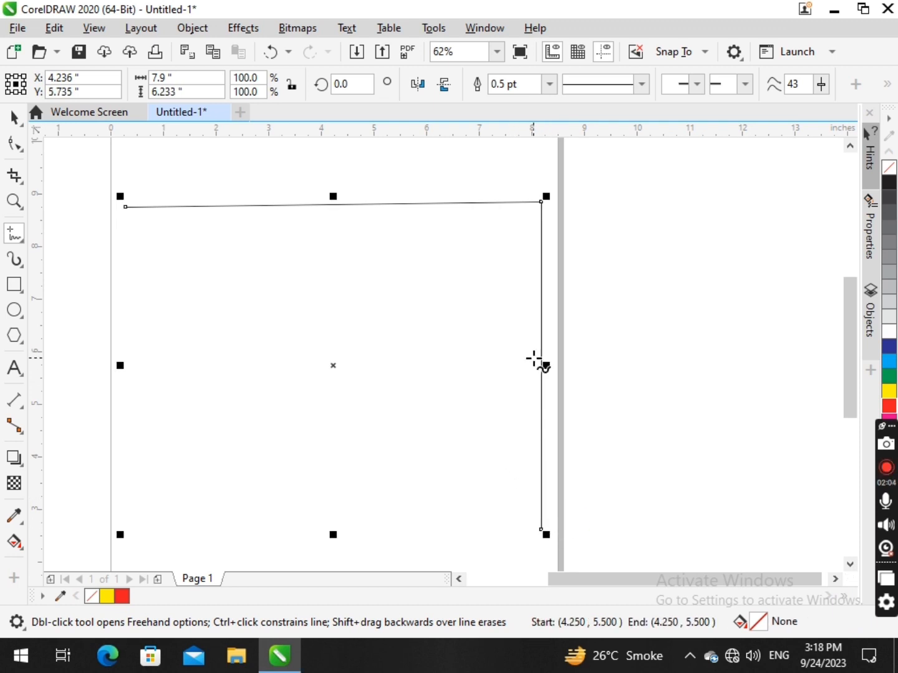
- Extend the curve from the vertical segment's lower end with a horizontal segment about 8 inches long to the page's left edge
{"action": "scroll", "coordinate": [535, 361], "scroll_direction": "down", "scroll_amount": 1}
{"action": "scroll", "coordinate": [535, 460], "scroll_direction": "up", "scroll_amount": 1}
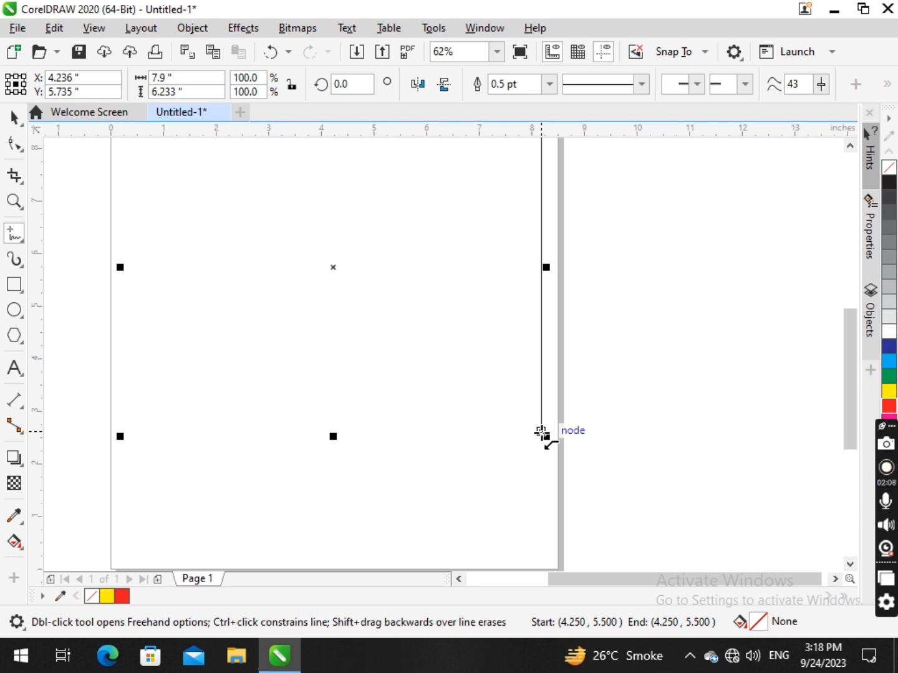
{"action": "left_click", "coordinate": [541, 431]}
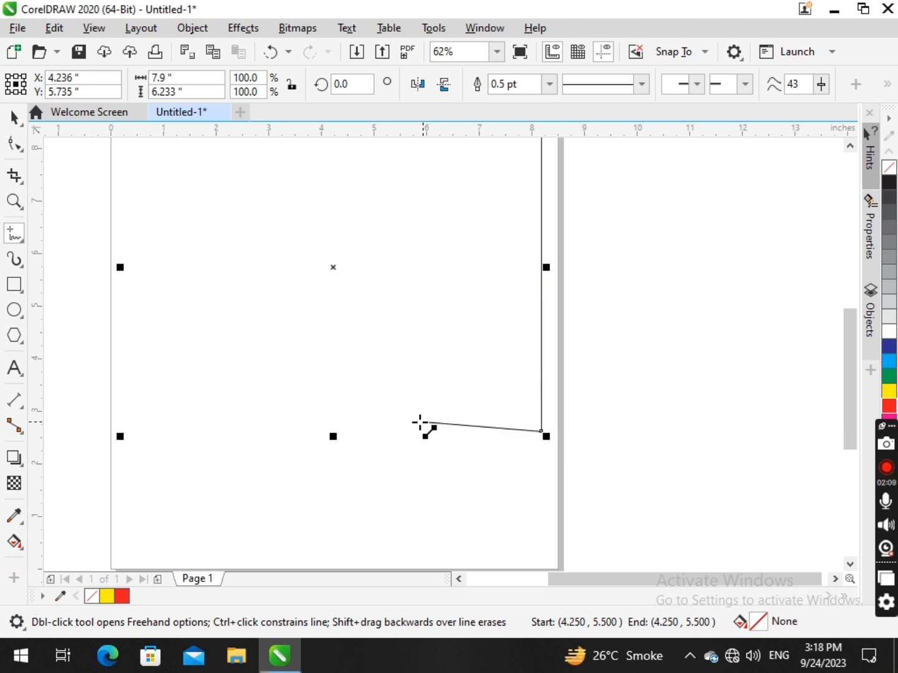
{"action": "left_click", "coordinate": [120, 424]}
- Close the curve with a straight segment from the lower line's left end to the upper line's left end
{"action": "scroll", "coordinate": [214, 449], "scroll_direction": "down", "scroll_amount": 2}
{"action": "scroll", "coordinate": [213, 449], "scroll_direction": "down", "scroll_amount": 2}
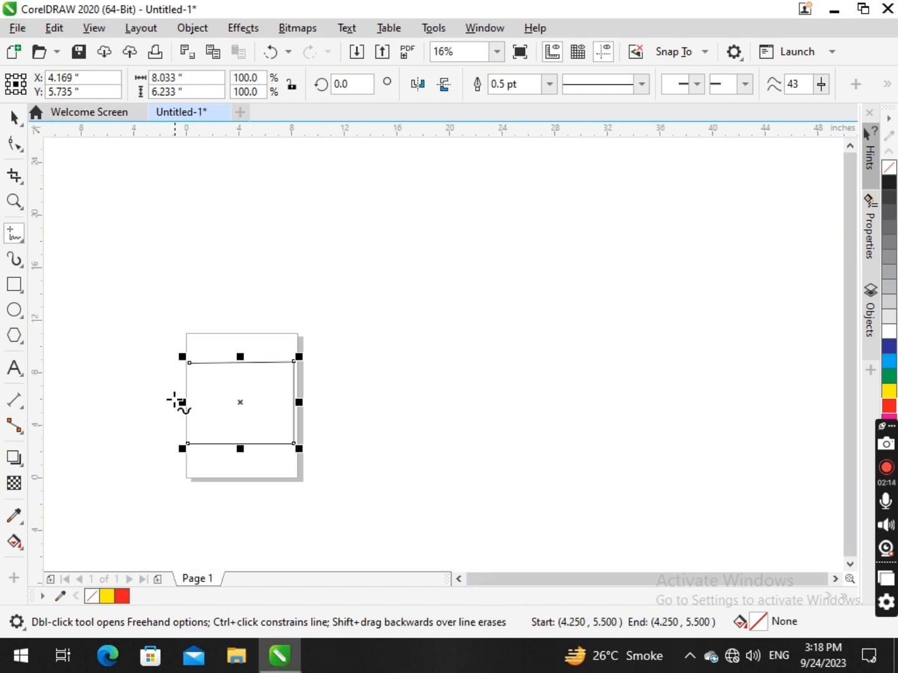
{"action": "scroll", "coordinate": [192, 375], "scroll_direction": "up", "scroll_amount": 3}
{"action": "scroll", "coordinate": [194, 411], "scroll_direction": "down", "scroll_amount": 2}
{"action": "scroll", "coordinate": [199, 436], "scroll_direction": "up", "scroll_amount": 2}
{"action": "scroll", "coordinate": [208, 493], "scroll_direction": "up", "scroll_amount": 2}
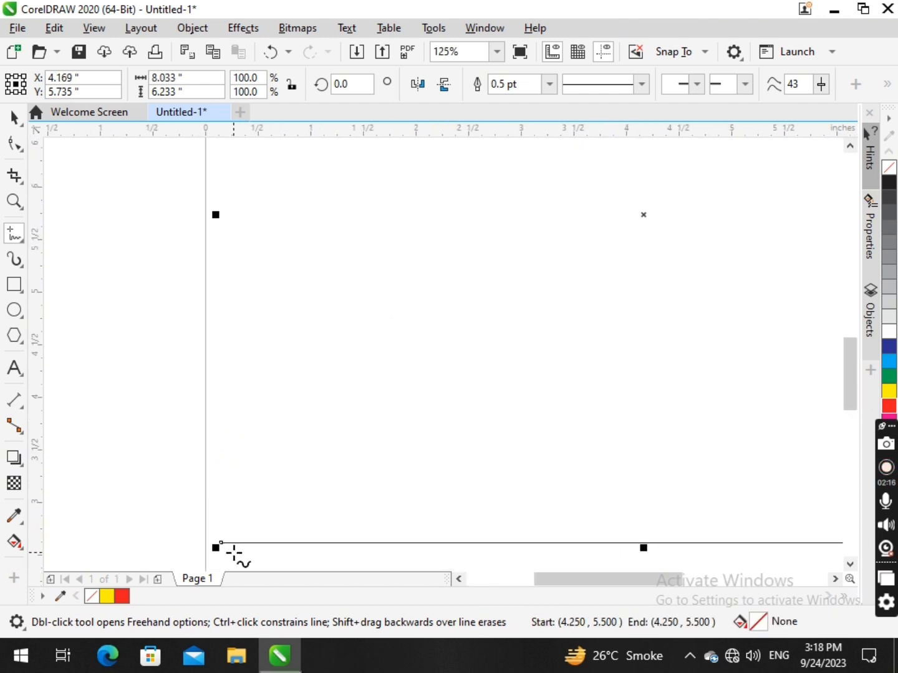
{"action": "left_click", "coordinate": [219, 542]}
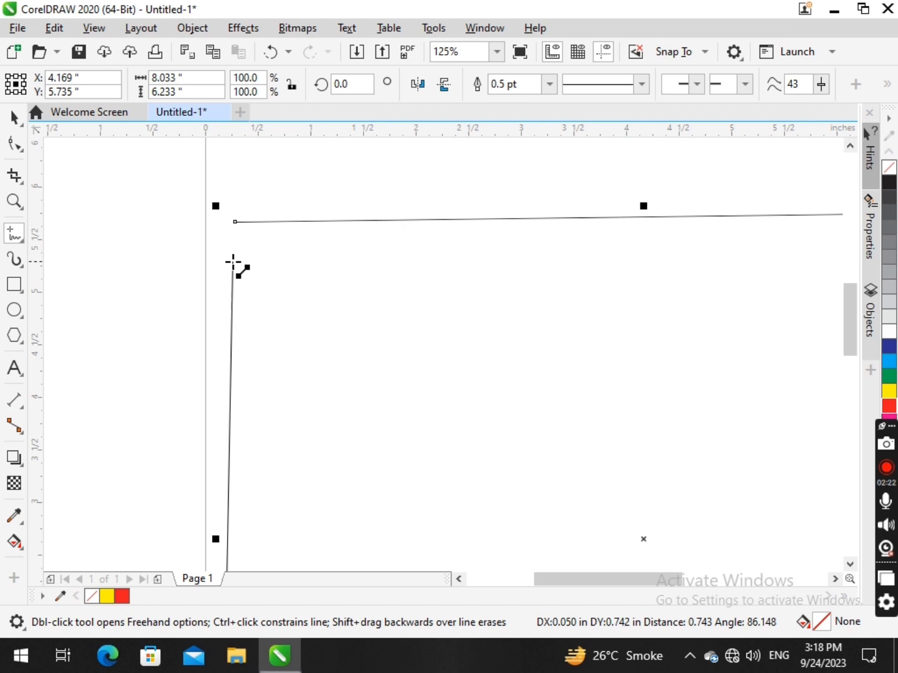
{"action": "left_click", "coordinate": [235, 221]}
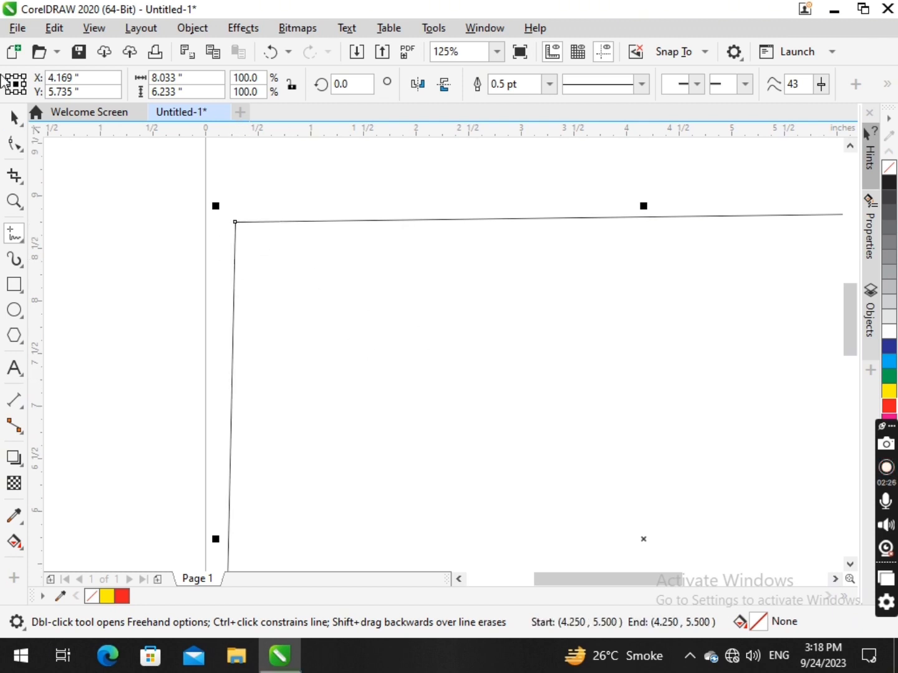
- Fill the closed four-sided shape with dark blue
{"action": "left_click", "coordinate": [14, 118]}
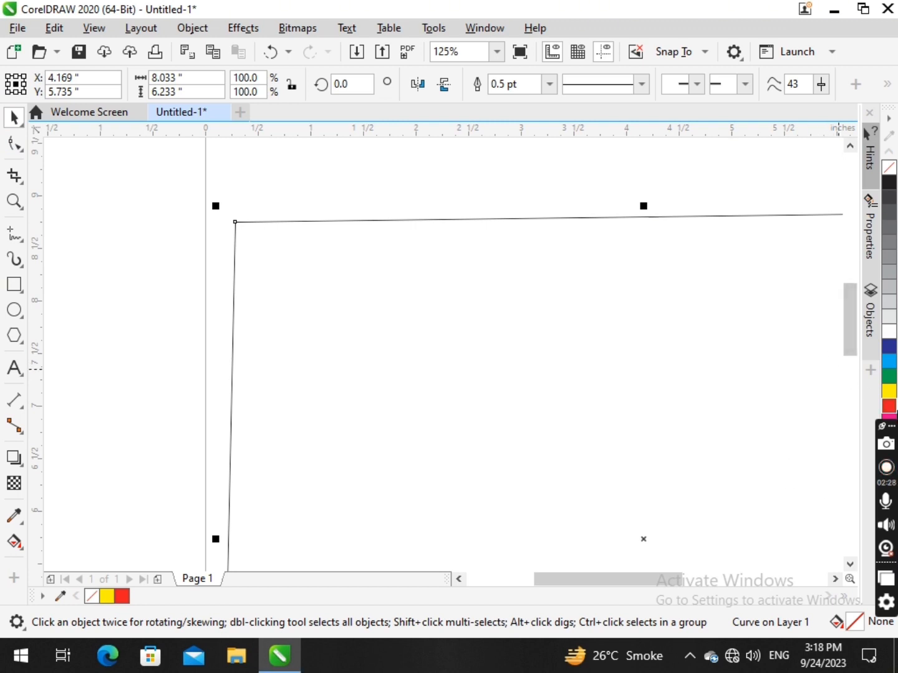
{"action": "left_click", "coordinate": [890, 346]}
{"action": "scroll", "coordinate": [626, 353], "scroll_direction": "down", "scroll_amount": 5}
{"action": "scroll", "coordinate": [622, 355], "scroll_direction": "up", "scroll_amount": 2}
{"action": "scroll", "coordinate": [622, 356], "scroll_direction": "up", "scroll_amount": 1}
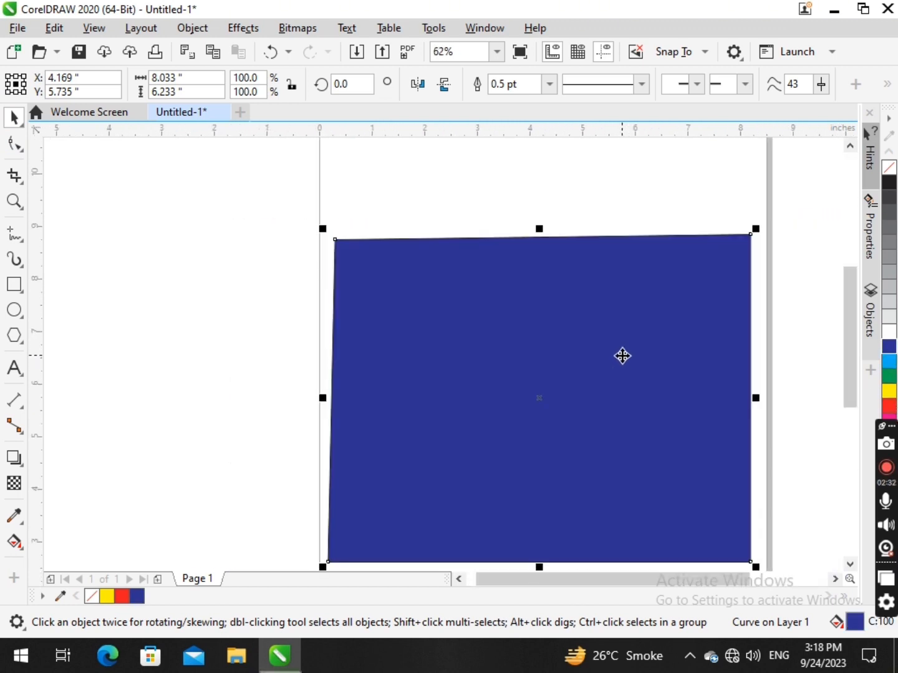
- Move the blue shape around the page and undo the moves, the fill and all its segments back to an empty page
{"action": "left_click_drag", "start_coordinate": [622, 356], "coordinate": [748, 370]}
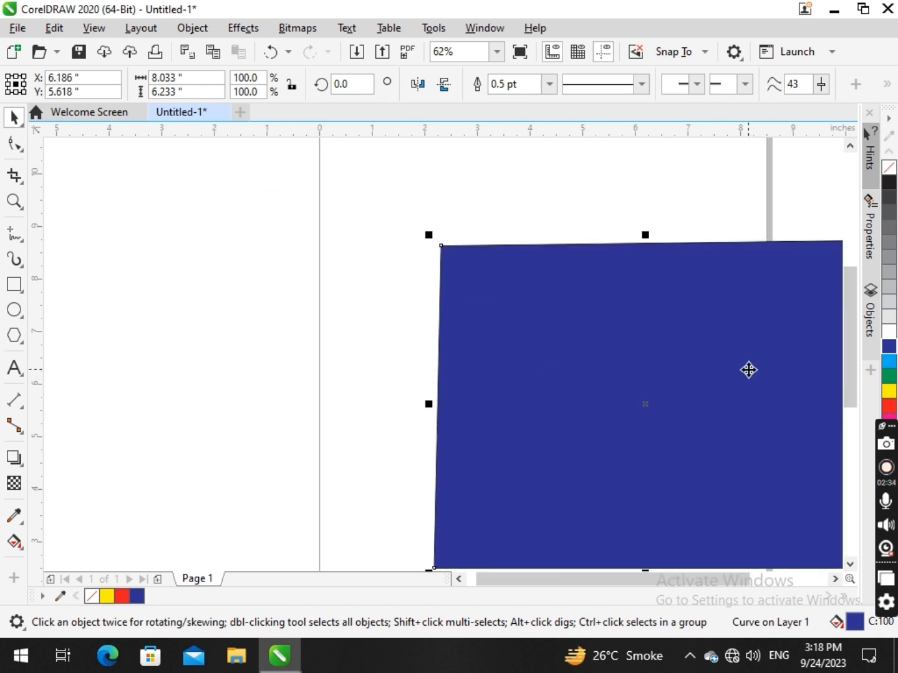
{"action": "key", "text": "ctrl+z"}
{"action": "key", "text": "ctrl+z"}
{"action": "key", "text": "ctrl+z"}
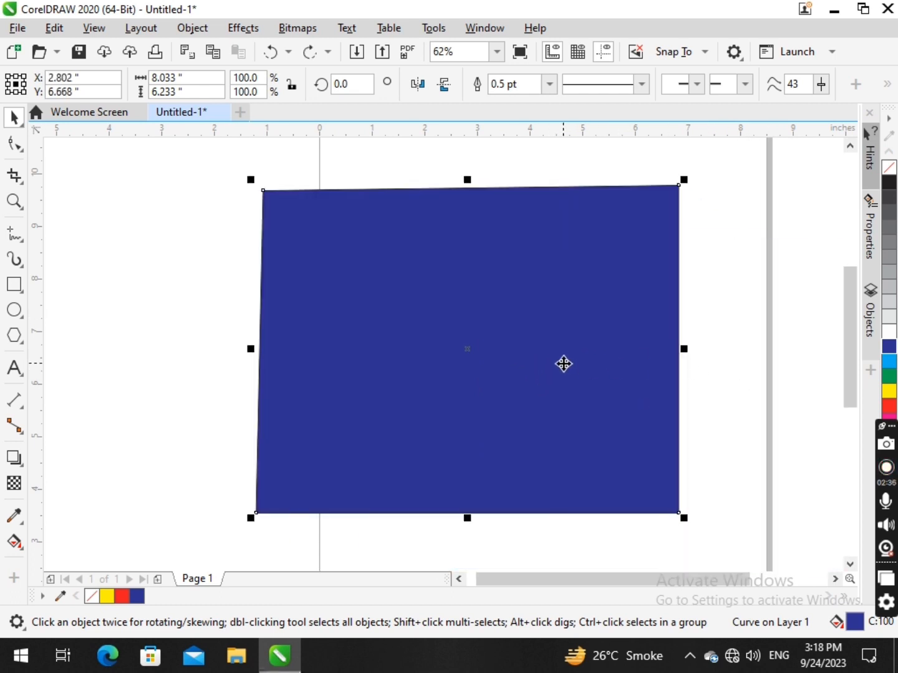
{"action": "key", "text": "ctrl+z"}
{"action": "key", "text": "ctrl+z"}
{"action": "key", "text": "ctrl+z"}
{"action": "key", "text": "ctrl+z"}
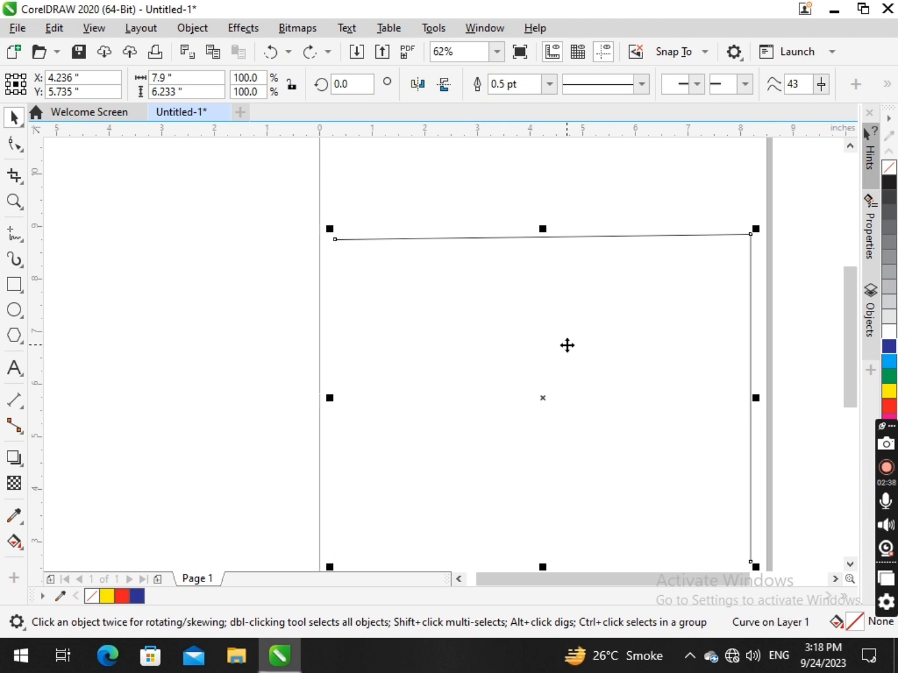
- Draw two separate horizontal Freehand lines, one about 6.7 inches long near the page's top and one about 6.95 inches long below it
{"action": "left_click", "coordinate": [14, 235]}
{"action": "left_click", "coordinate": [37, 234]}
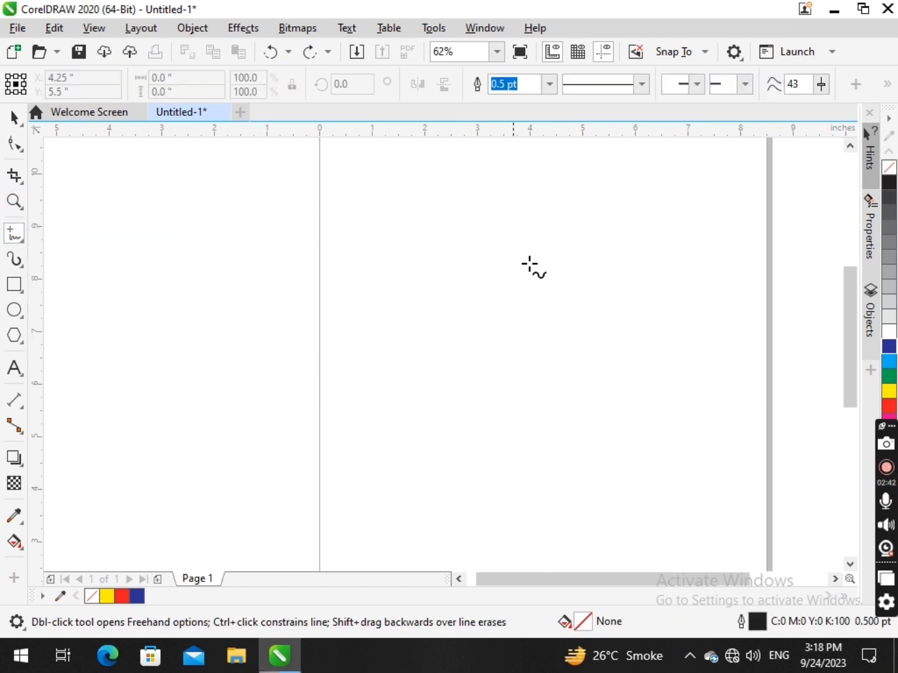
{"action": "left_click", "coordinate": [391, 205]}
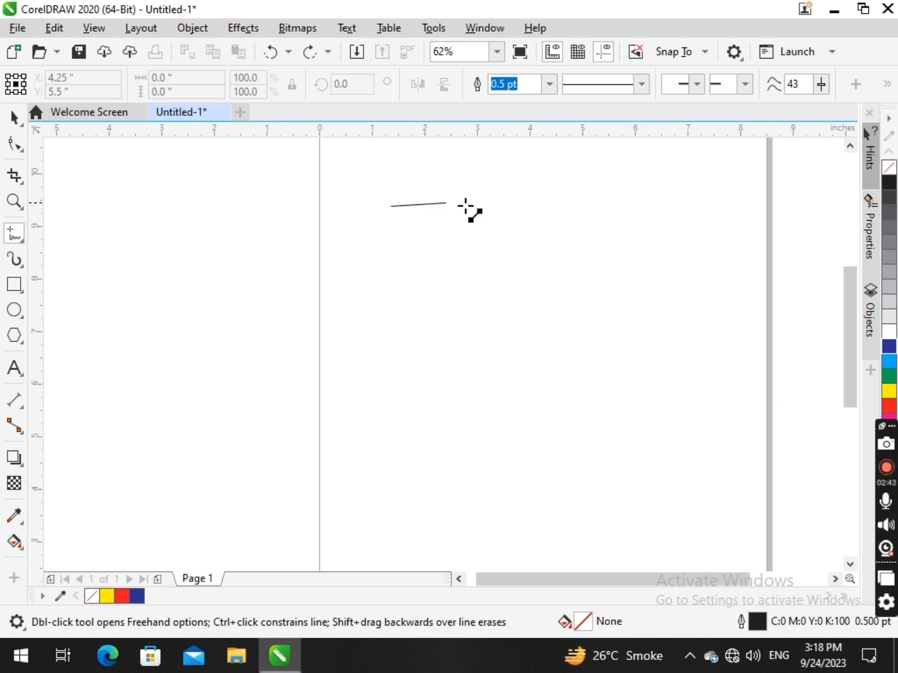
{"action": "left_click", "coordinate": [744, 205]}
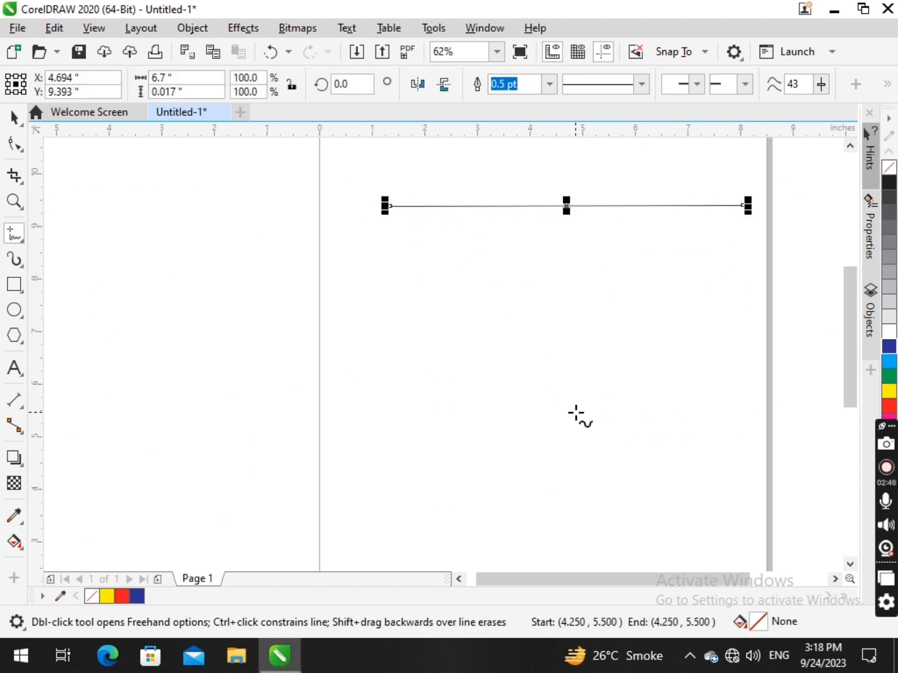
{"action": "left_click", "coordinate": [389, 456]}
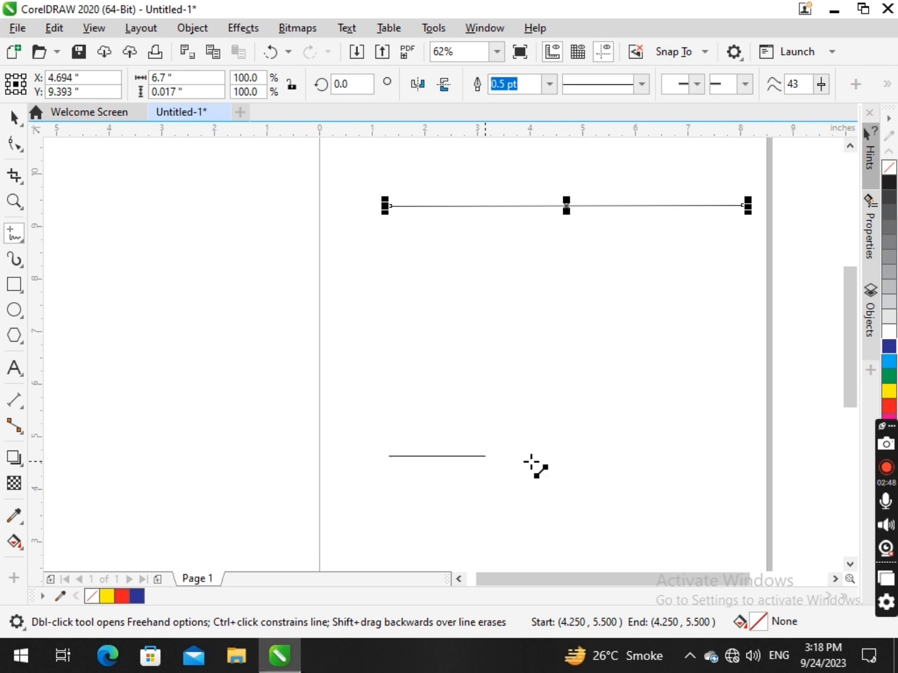
{"action": "left_click", "coordinate": [754, 471], "text": "ctrl"}
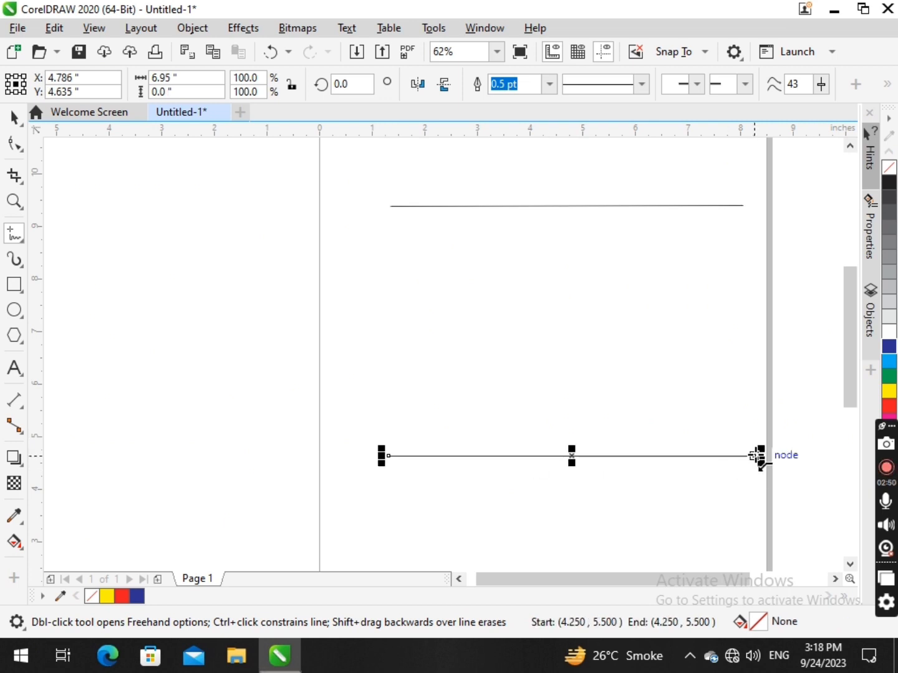
- Extend both ends of the lower line with straight segments up to the matching ends of the upper line
{"action": "left_click", "coordinate": [756, 456]}
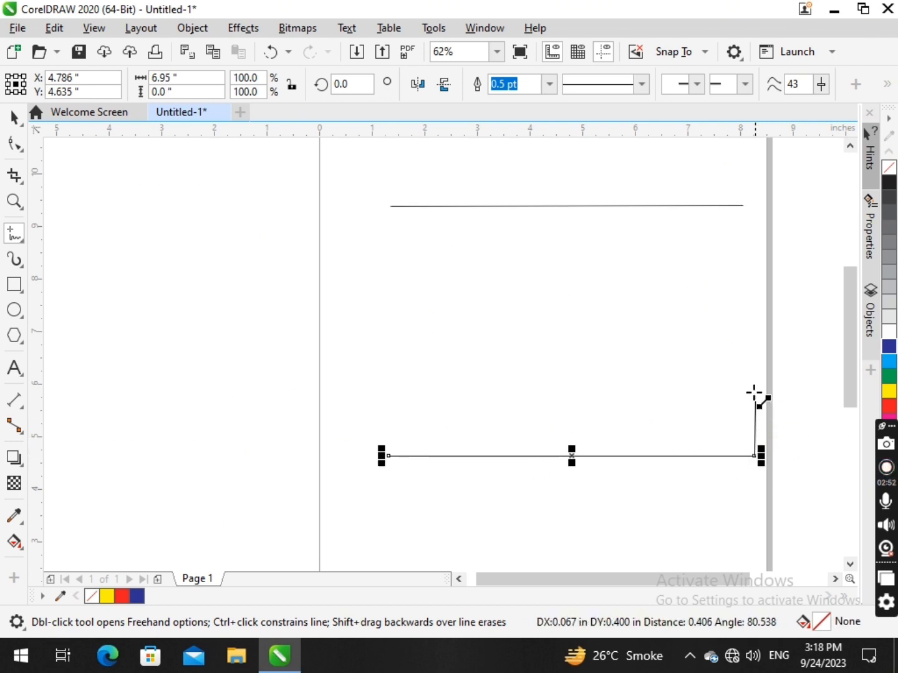
{"action": "left_click", "coordinate": [744, 206]}
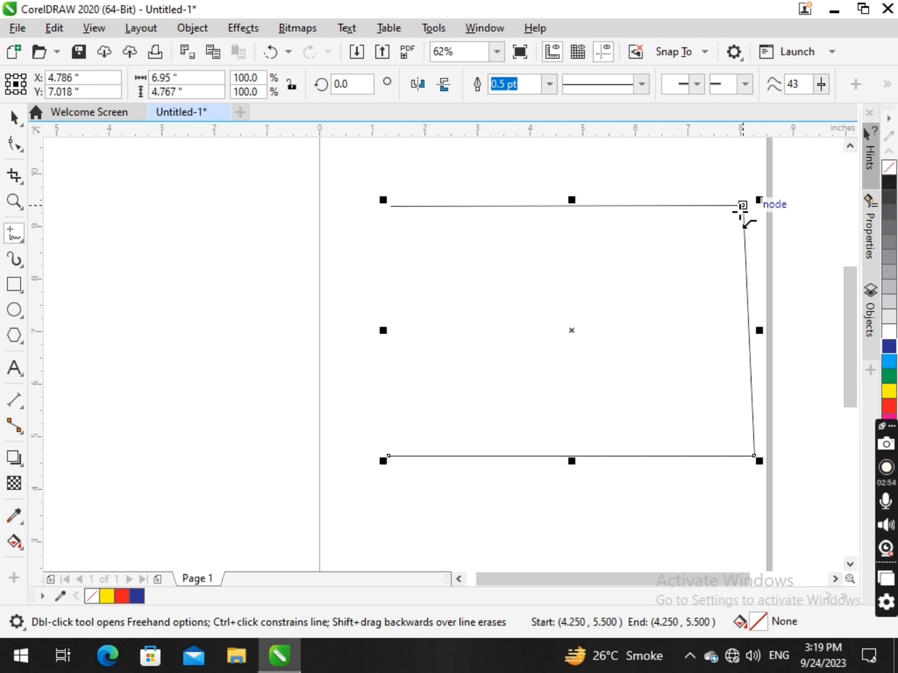
{"action": "left_click", "coordinate": [389, 457]}
{"action": "left_click", "coordinate": [390, 205]}
- Move the three-sided curve down away from the upper line and undo the move
{"action": "left_click", "coordinate": [14, 116]}
{"action": "left_click_drag", "start_coordinate": [666, 391], "coordinate": [639, 517]}
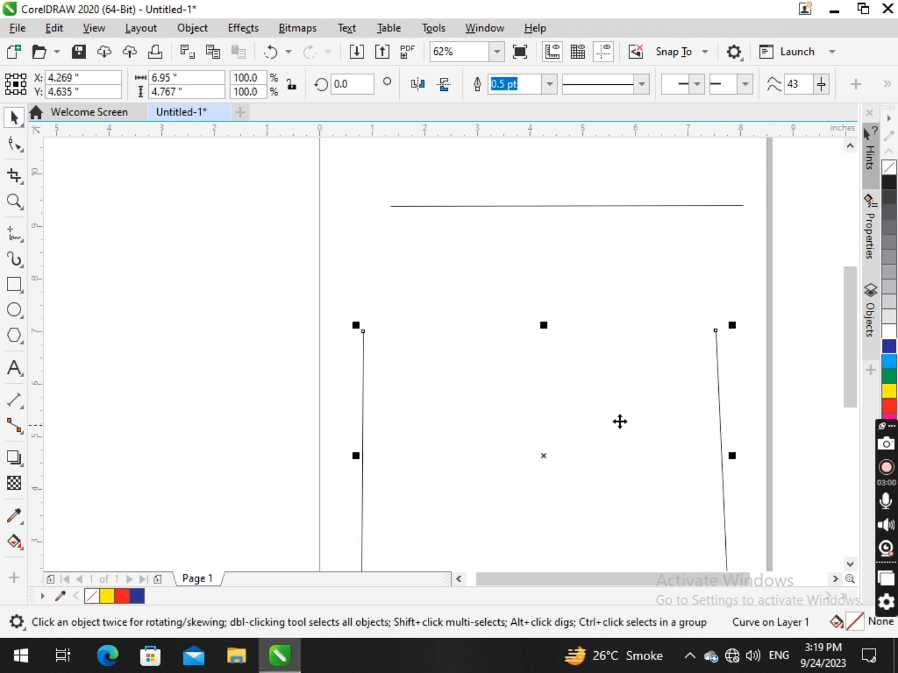
{"action": "key", "text": "ctrl+z"}
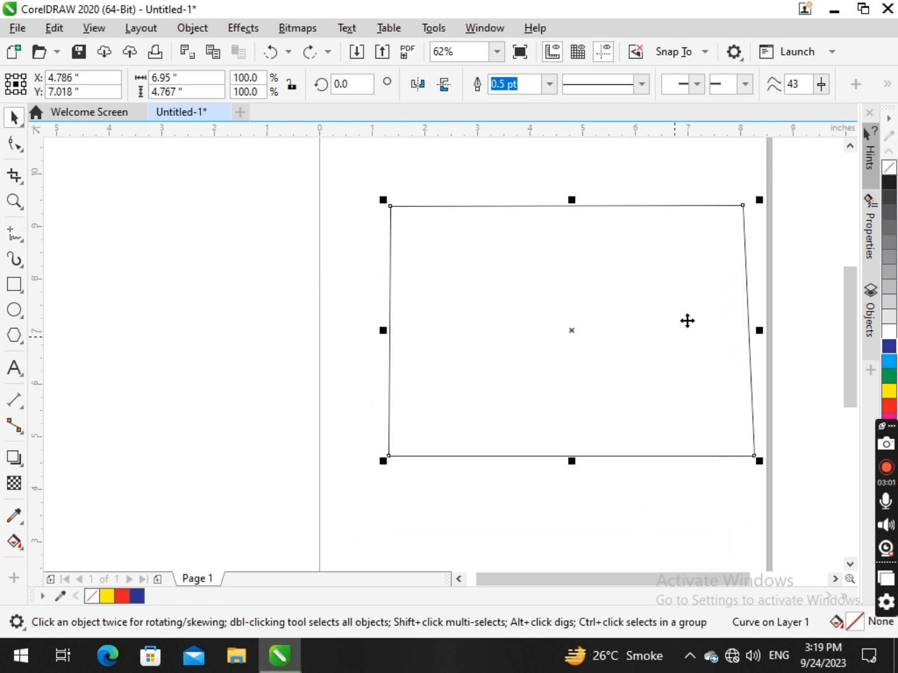
- Apply a yellow fill and a yellow outline to the three-sided curve, and undo the outline color
{"action": "left_click", "coordinate": [892, 391]}
{"action": "right_click", "coordinate": [892, 390]}
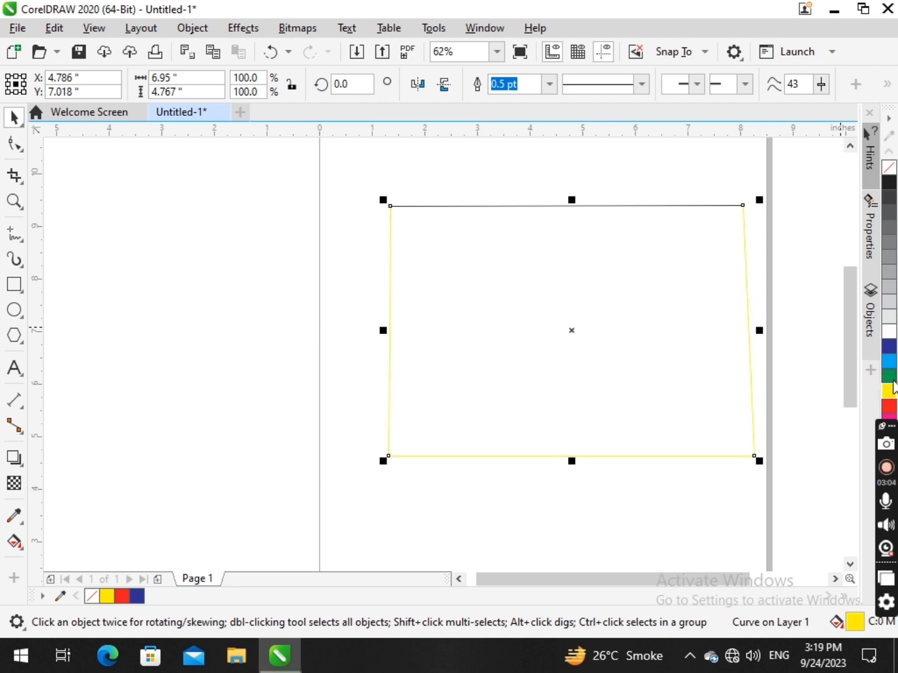
{"action": "key", "text": "ctrl+z"}
- Shift the three-sided curve away from the separate line again and undo the shift
{"action": "left_click_drag", "start_coordinate": [507, 405], "coordinate": [465, 478]}
{"action": "scroll", "coordinate": [419, 358], "scroll_direction": "down", "scroll_amount": 3}
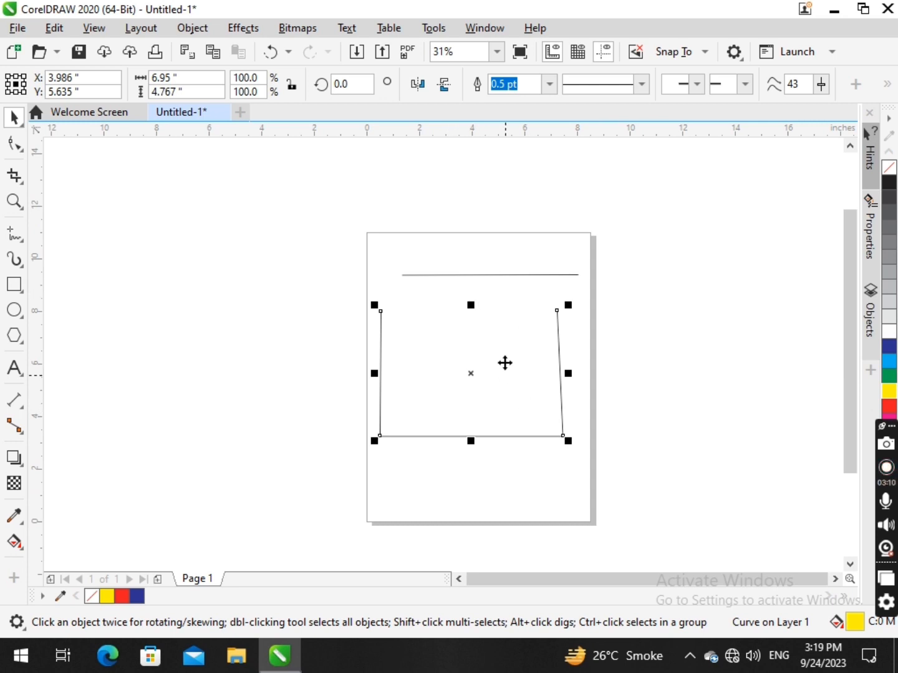
{"action": "scroll", "coordinate": [501, 292], "scroll_direction": "up", "scroll_amount": 3}
{"action": "key", "text": "ctrl+z"}
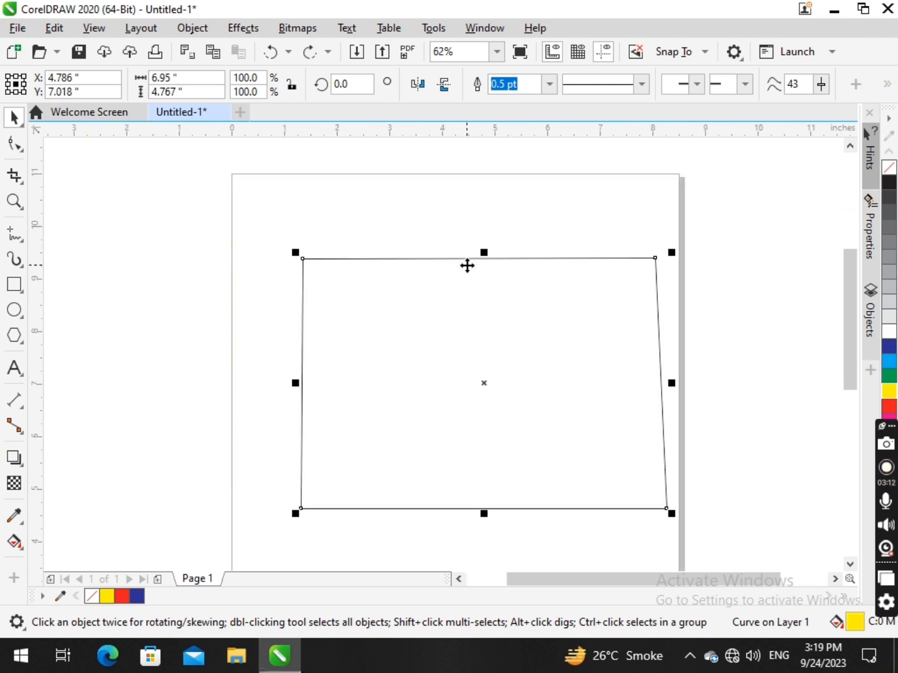
- Close the three-sided curve with a straight Freehand segment between its two upper end nodes
{"action": "left_click", "coordinate": [15, 233]}
{"action": "left_click", "coordinate": [302, 257]}
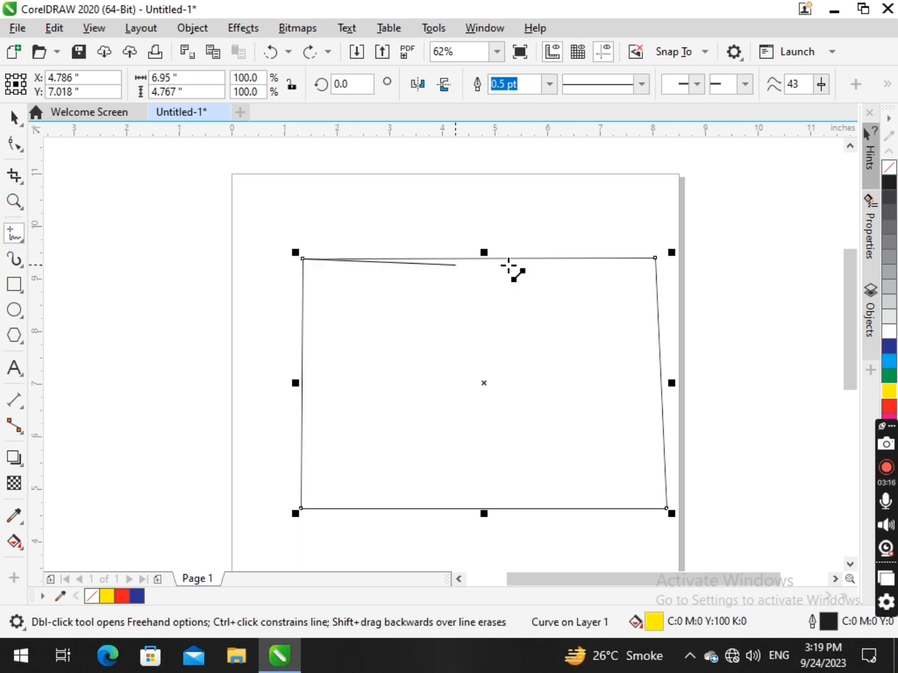
{"action": "left_click", "coordinate": [655, 257]}
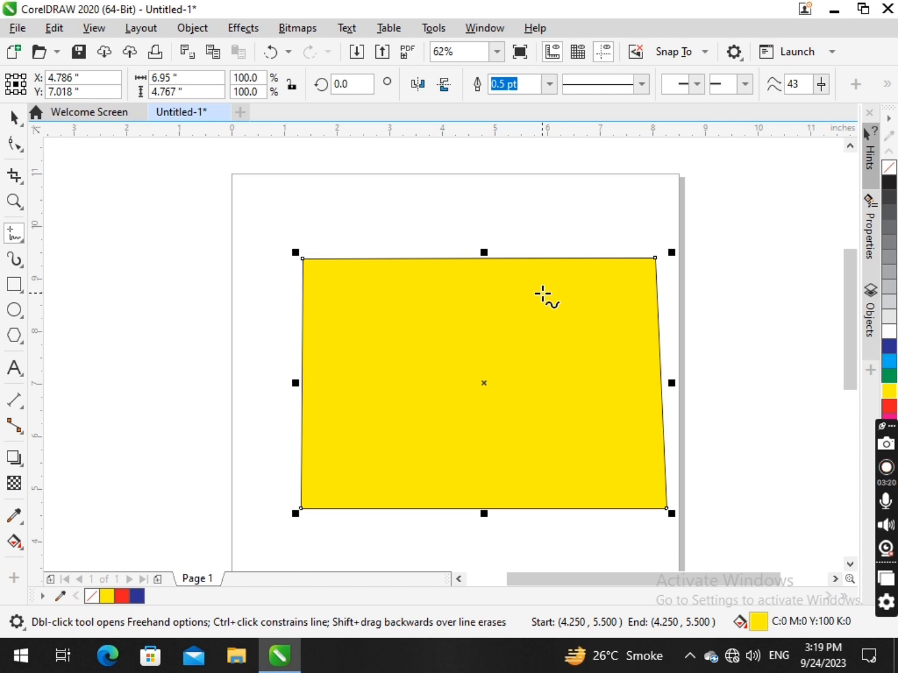
- Move the yellow shape down off the separate upper line, and delete both the shape and the line
{"action": "left_click", "coordinate": [13, 116]}
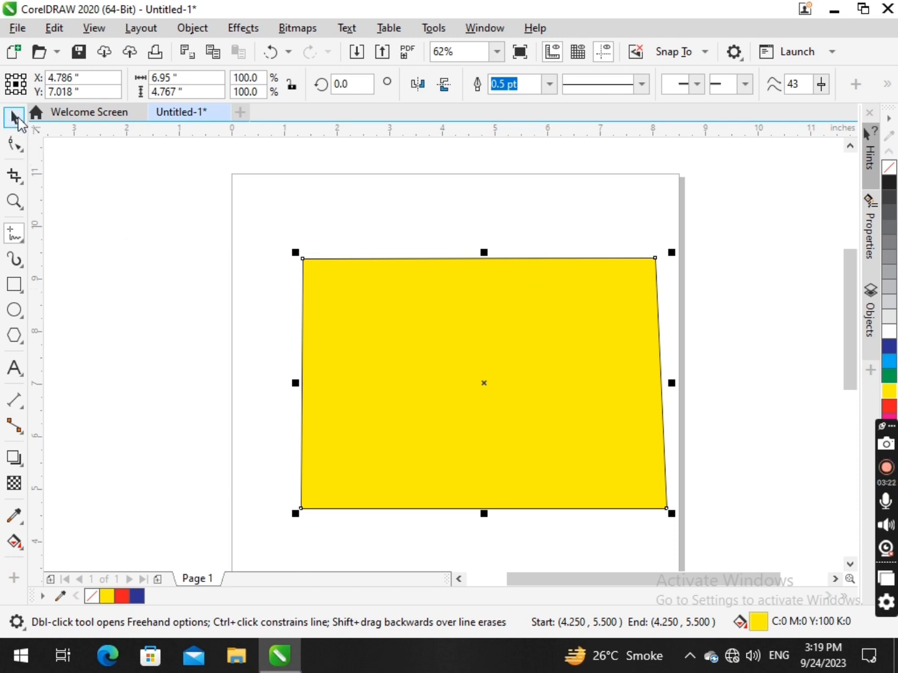
{"action": "left_click_drag", "start_coordinate": [496, 300], "coordinate": [496, 384]}
{"action": "key", "text": "Delete"}
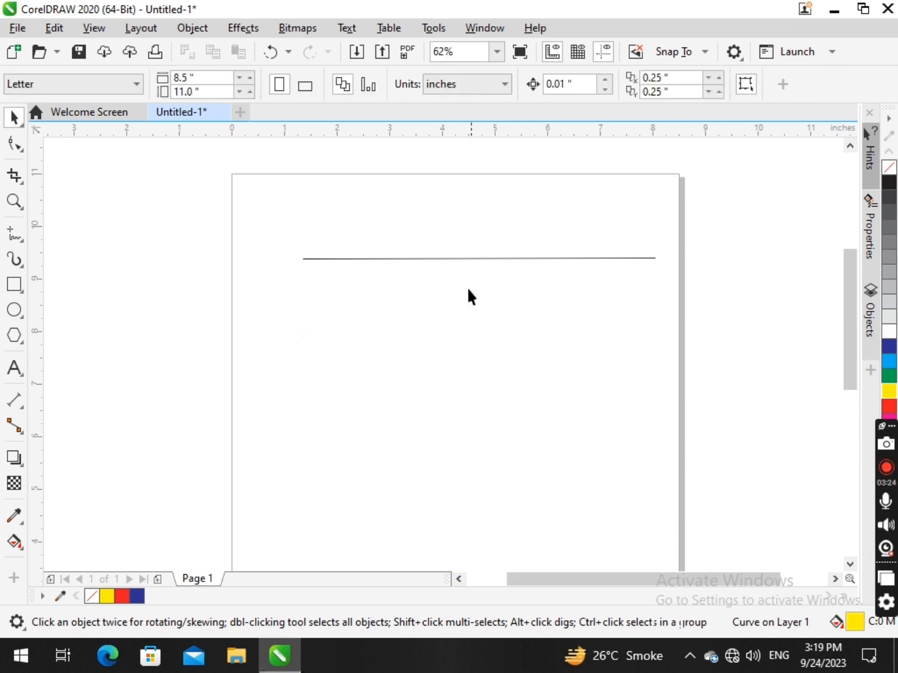
{"action": "left_click", "coordinate": [451, 258]}
{"action": "key", "text": "Delete"}
- Draw a nearly horizontal Freehand line about 6.33 inches long near the top of the page
{"action": "left_click", "coordinate": [14, 234]}
{"action": "left_click", "coordinate": [272, 245]}
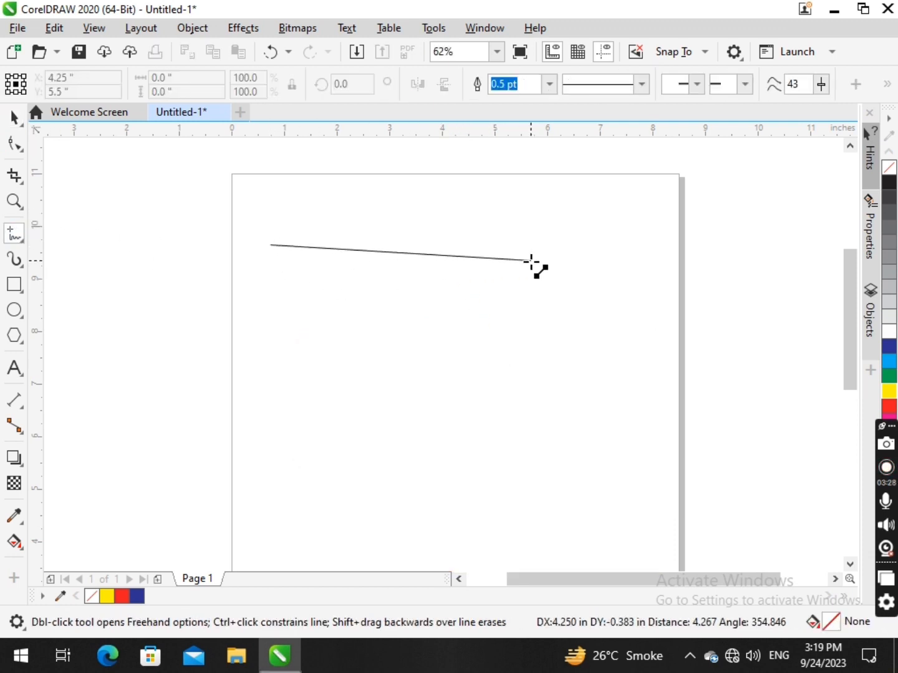
{"action": "left_click", "coordinate": [604, 238]}
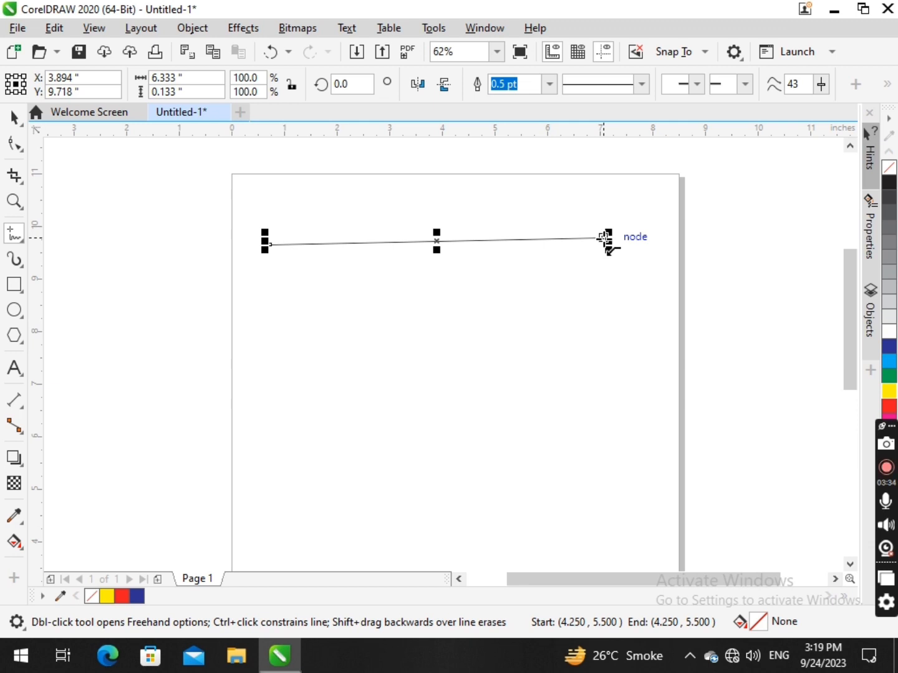
- Continue from the line's right end with three joined segments to close a four-sided shape about 6.65 by 2.65 inches
{"action": "left_click", "coordinate": [604, 238]}
{"action": "left_click", "coordinate": [620, 374]}
{"action": "left_click", "coordinate": [620, 377]}
{"action": "left_click", "coordinate": [285, 375]}
{"action": "left_click", "coordinate": [285, 374]}
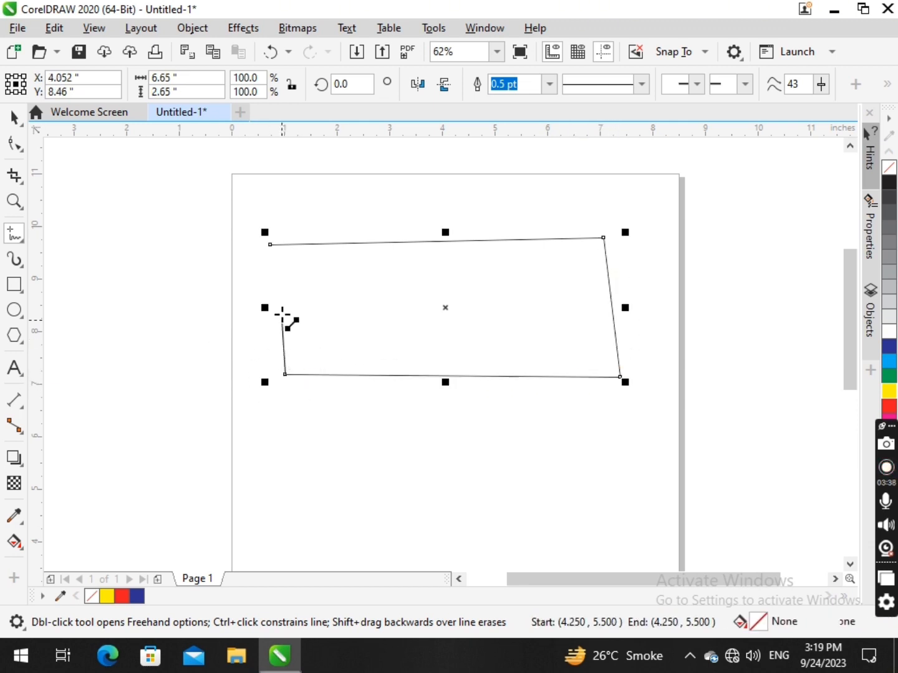
{"action": "left_click", "coordinate": [270, 245]}
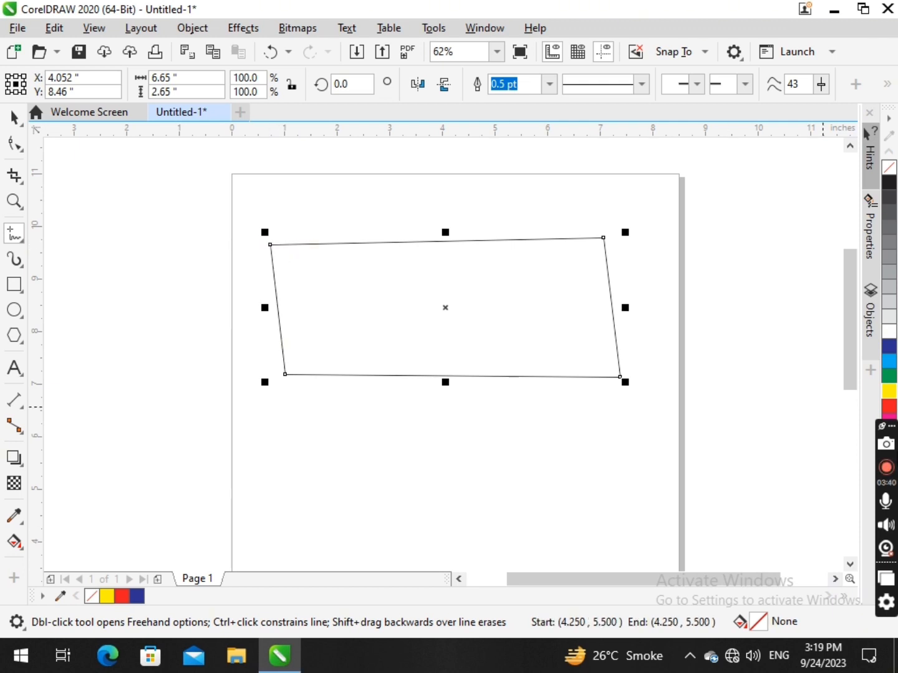
- Fill the closed four-sided shape with yellow and delete it
{"action": "left_click", "coordinate": [890, 394]}
{"action": "left_click", "coordinate": [14, 116]}
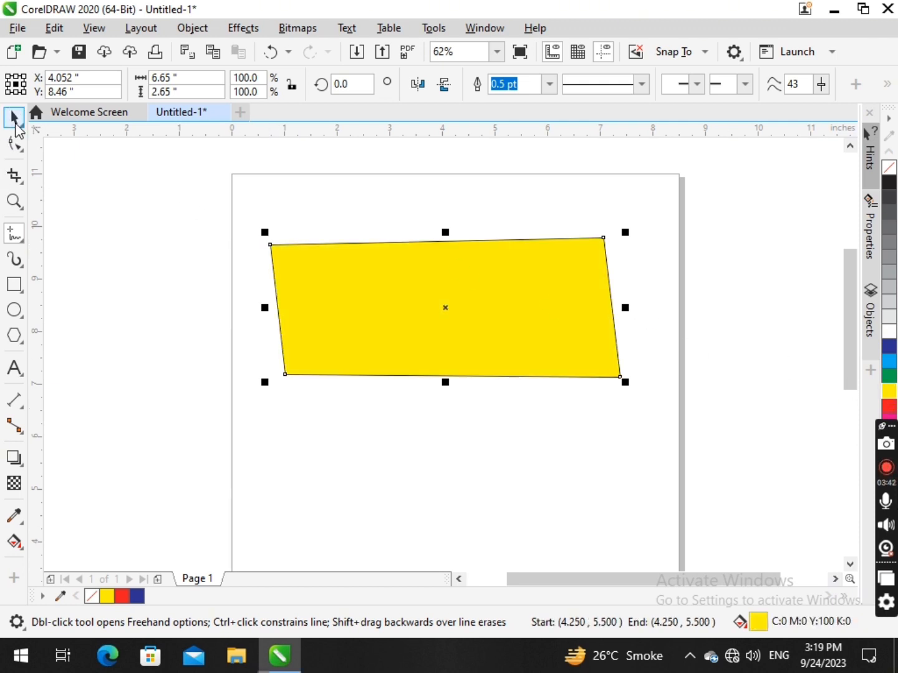
{"action": "left_click", "coordinate": [424, 284]}
{"action": "key", "text": "Delete"}
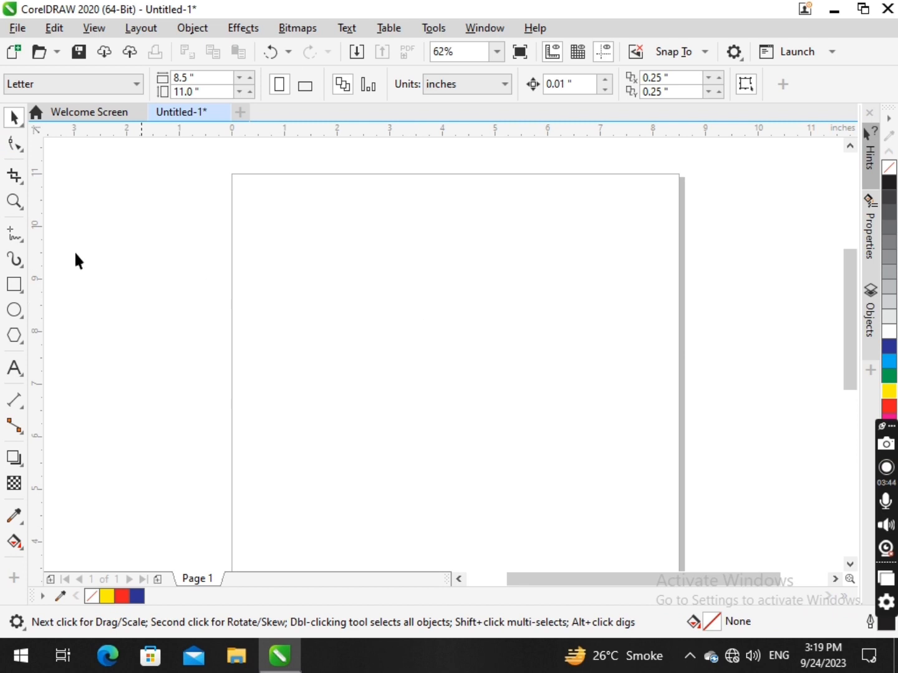
- Activate the 2-Point Line tool
{"action": "left_click", "coordinate": [15, 235]}
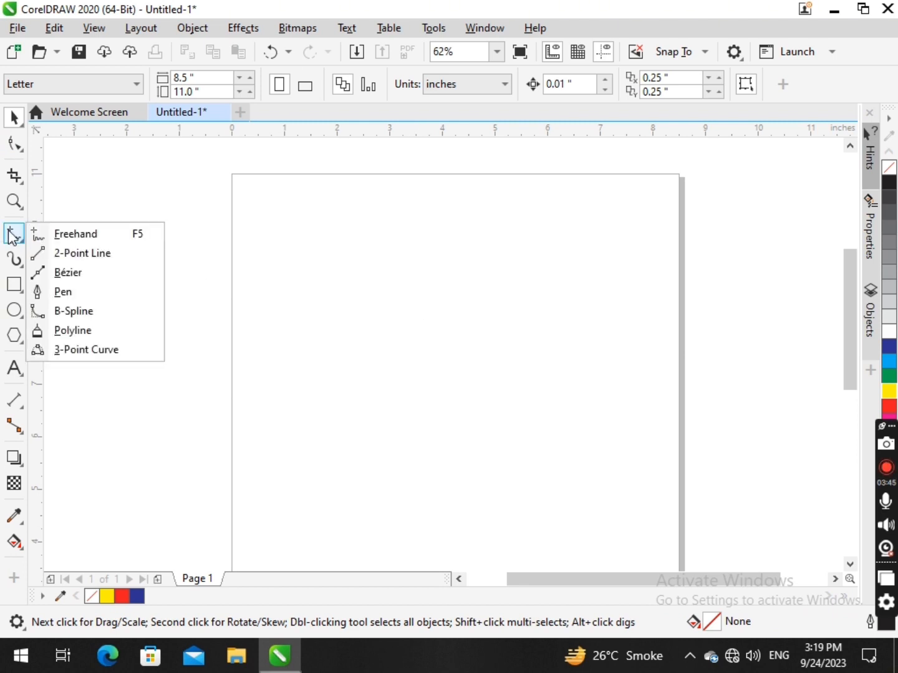
{"action": "left_click", "coordinate": [82, 253]}
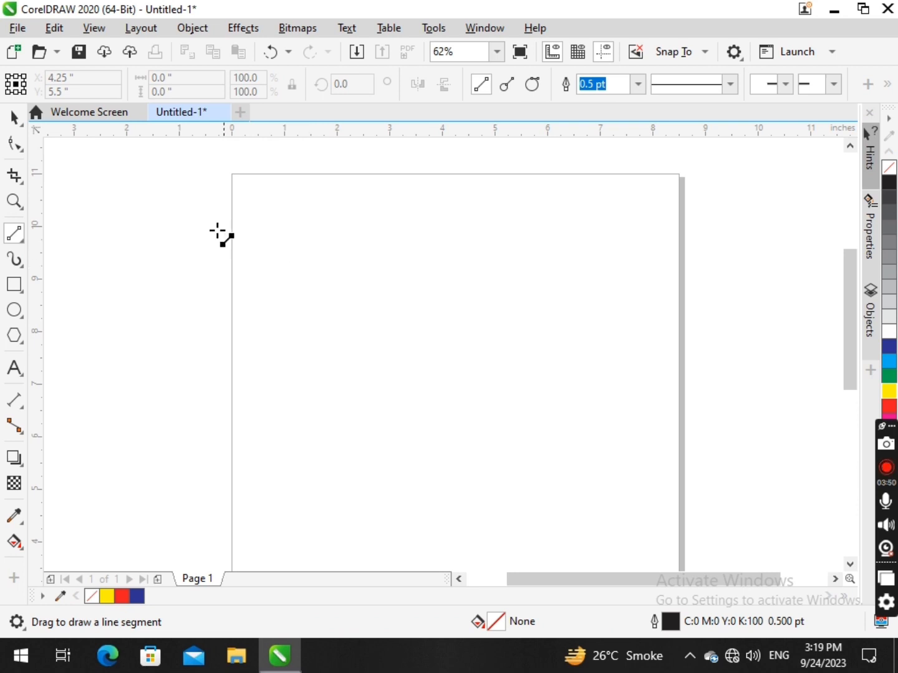
{"action": "left_click", "coordinate": [17, 234]}
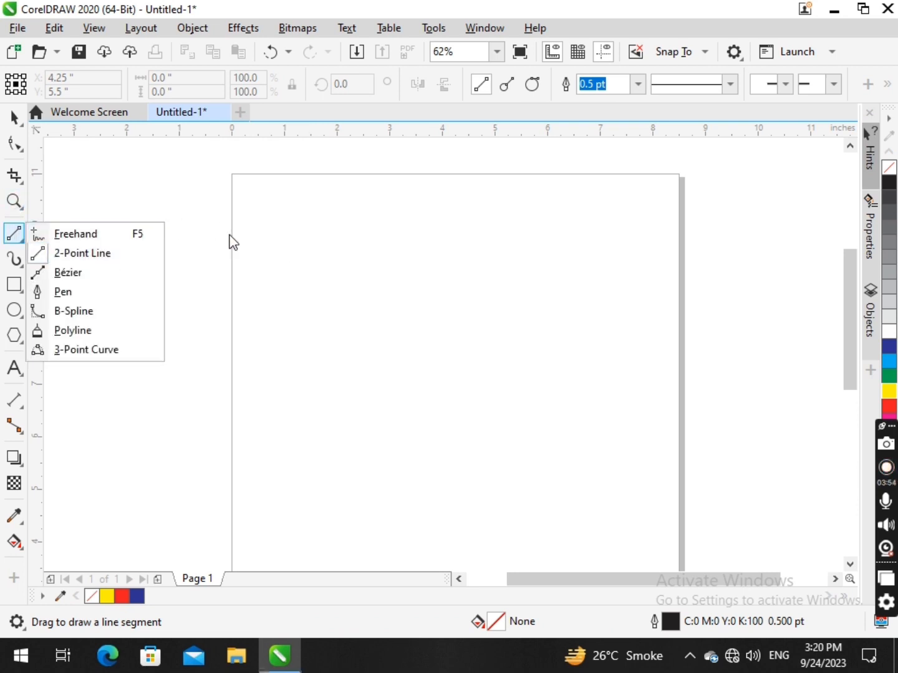
{"action": "left_click", "coordinate": [324, 283]}
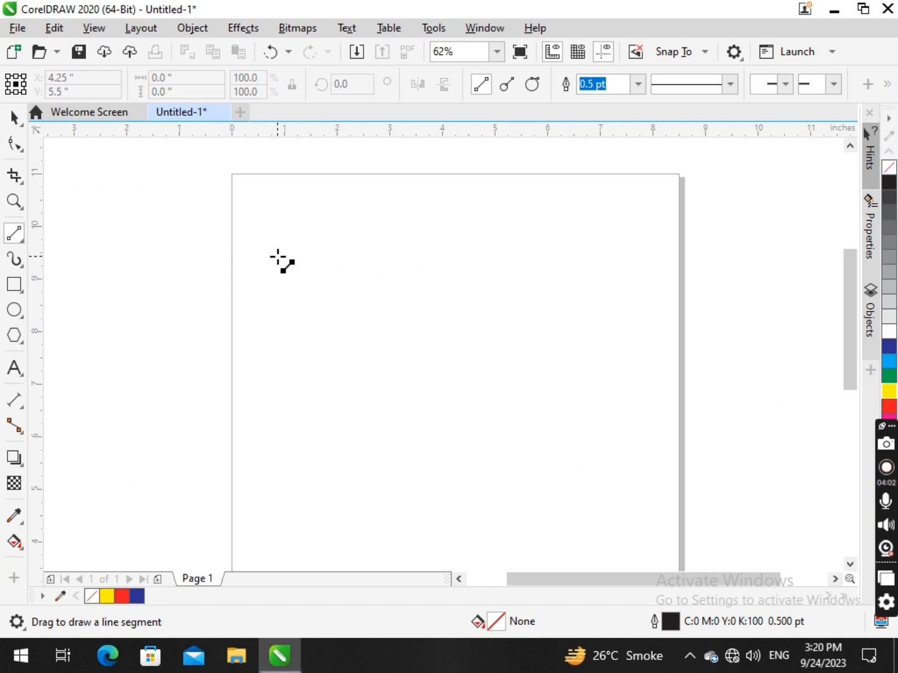
- Draw joined 2-Point Line segments into a closed shape about 6.27 by 4.13 inches and fill it with yellow
{"action": "left_click_drag", "start_coordinate": [278, 256], "coordinate": [602, 291]}
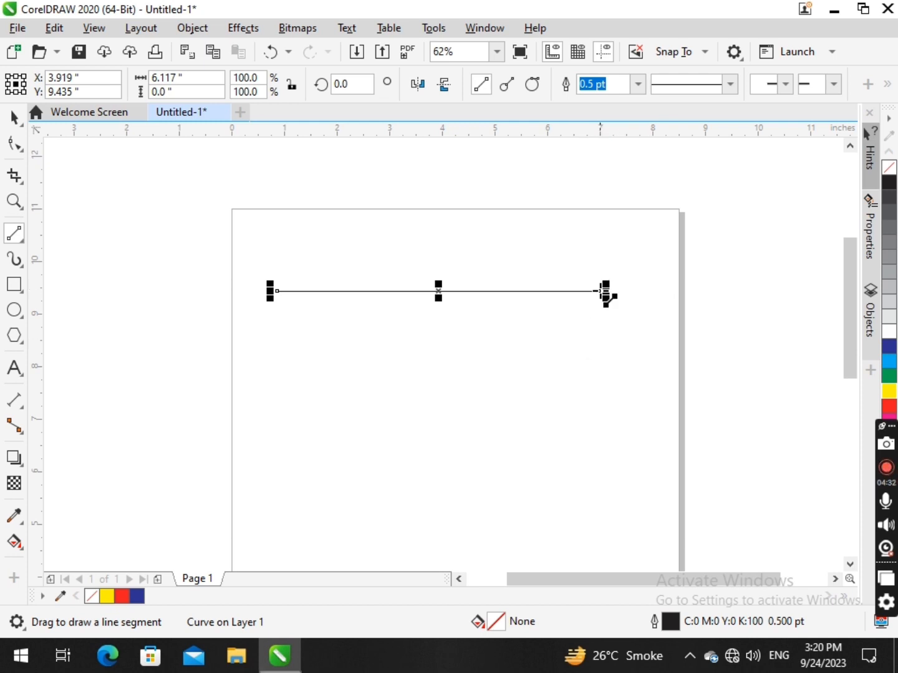
{"action": "mouse_move", "coordinate": [600, 291]}
{"action": "left_mouse_down"}
{"action": "mouse_move", "coordinate": [586, 475]}
{"action": "mouse_move", "coordinate": [598, 513]}
{"action": "mouse_move", "coordinate": [387, 485]}
{"action": "mouse_move", "coordinate": [268, 500]}
{"action": "mouse_move", "coordinate": [268, 507]}
{"action": "mouse_move", "coordinate": [283, 417]}
{"action": "mouse_move", "coordinate": [278, 290]}
{"action": "mouse_move", "coordinate": [285, 289]}
{"action": "left_mouse_up"}
{"action": "scroll", "coordinate": [278, 289], "scroll_direction": "up", "scroll_amount": 2}
{"action": "left_click", "coordinate": [890, 392]}
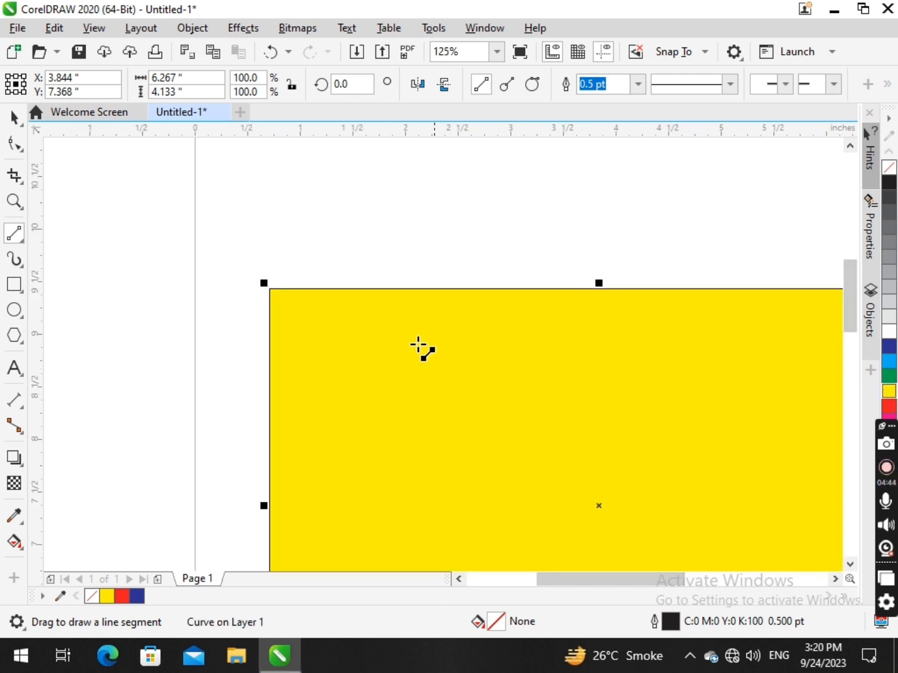
- Undo the 2-Point Line shape back past the earlier deletion, and delete the restored yellow four-sided shape
{"action": "scroll", "coordinate": [421, 350], "scroll_direction": "down", "scroll_amount": 2}
{"action": "key", "text": "ctrl+z"}
{"action": "key", "text": "ctrl+z"}
{"action": "key", "text": "ctrl+z"}
{"action": "key", "text": "ctrl+z"}
{"action": "key", "text": "ctrl+z"}
{"action": "key", "text": "ctrl+z"}
{"action": "key", "text": "ctrl+z"}
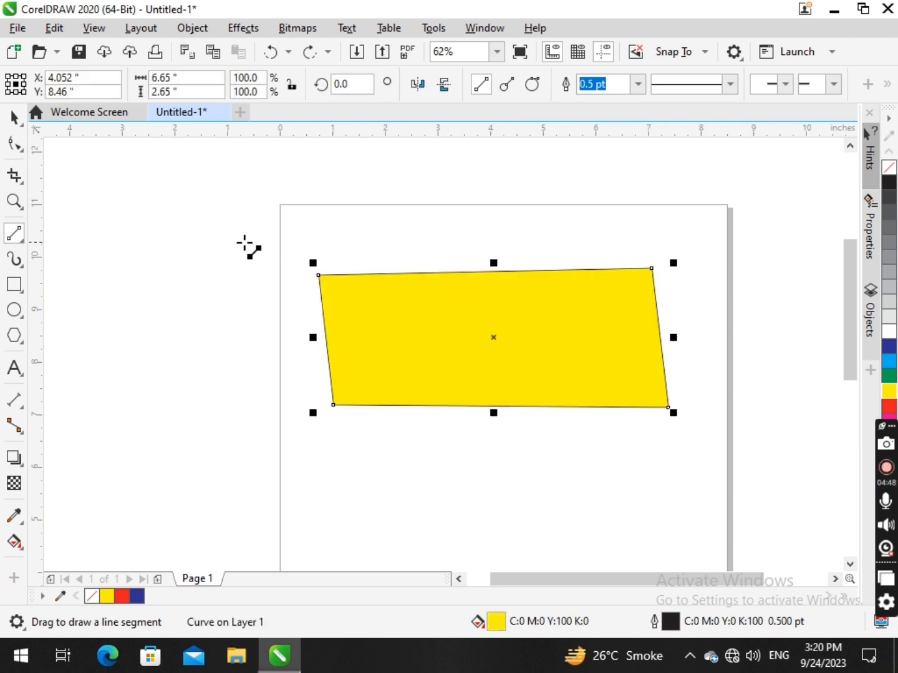
{"action": "key", "text": "Delete"}
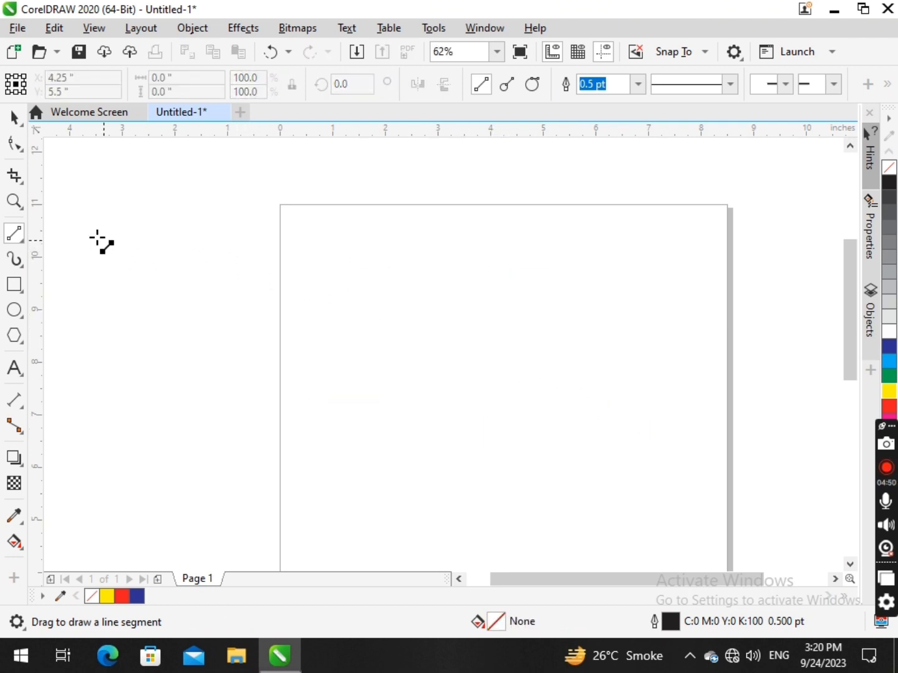
- Draw a nearly horizontal Freehand line about 6.9 inches long near the top of the page
{"action": "left_click", "coordinate": [15, 236]}
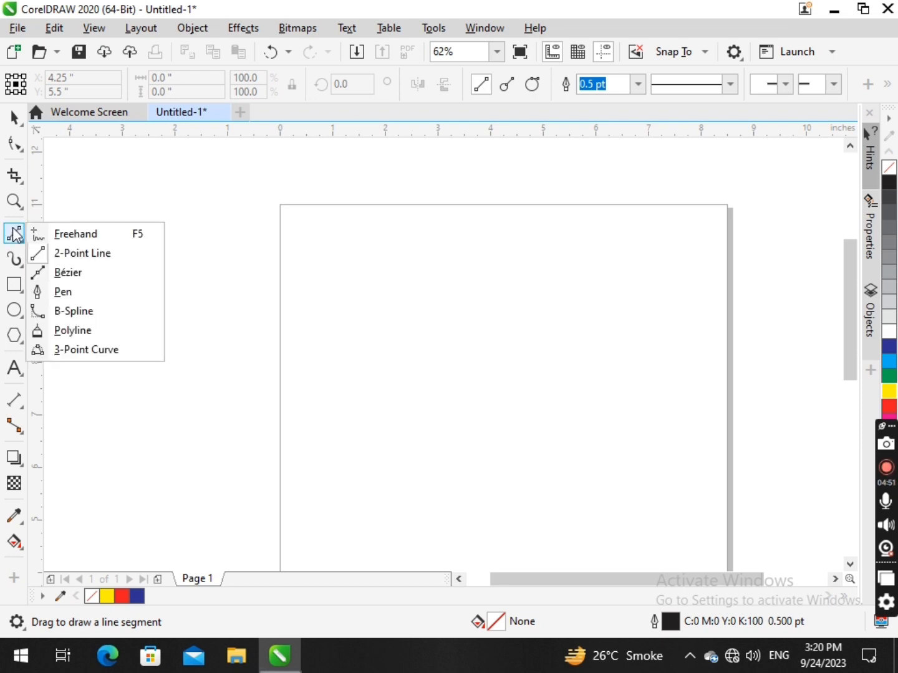
{"action": "left_click", "coordinate": [102, 255]}
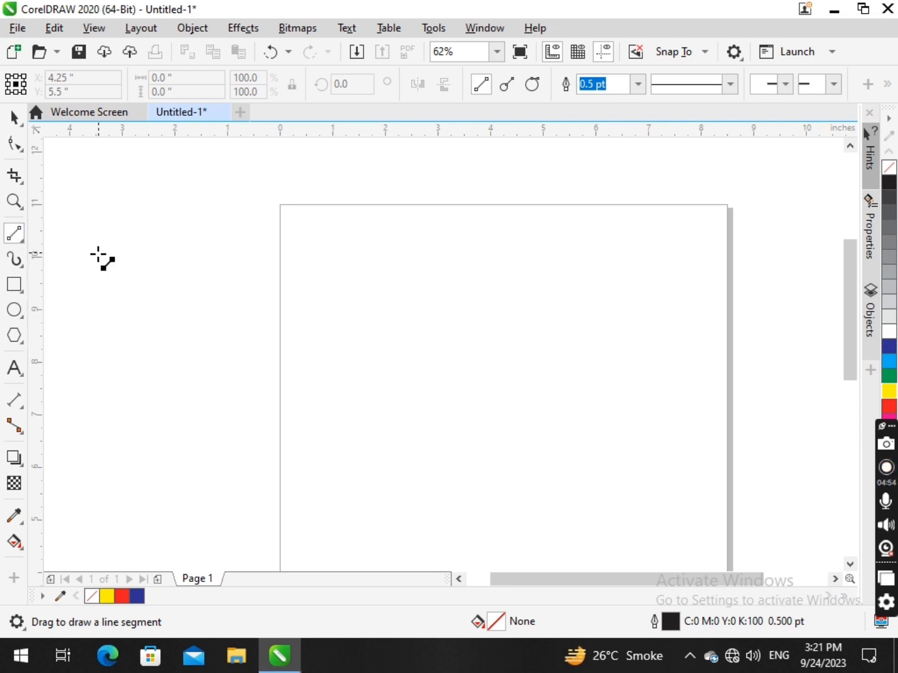
{"action": "left_click", "coordinate": [16, 233]}
{"action": "left_click", "coordinate": [56, 236]}
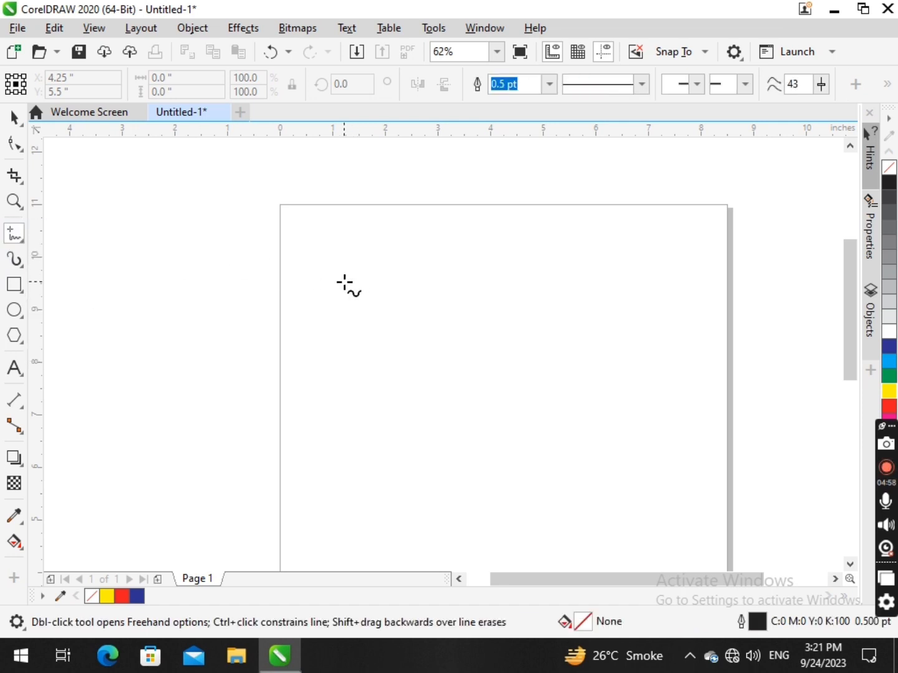
{"action": "left_click", "coordinate": [339, 281]}
{"action": "left_click", "coordinate": [709, 273]}
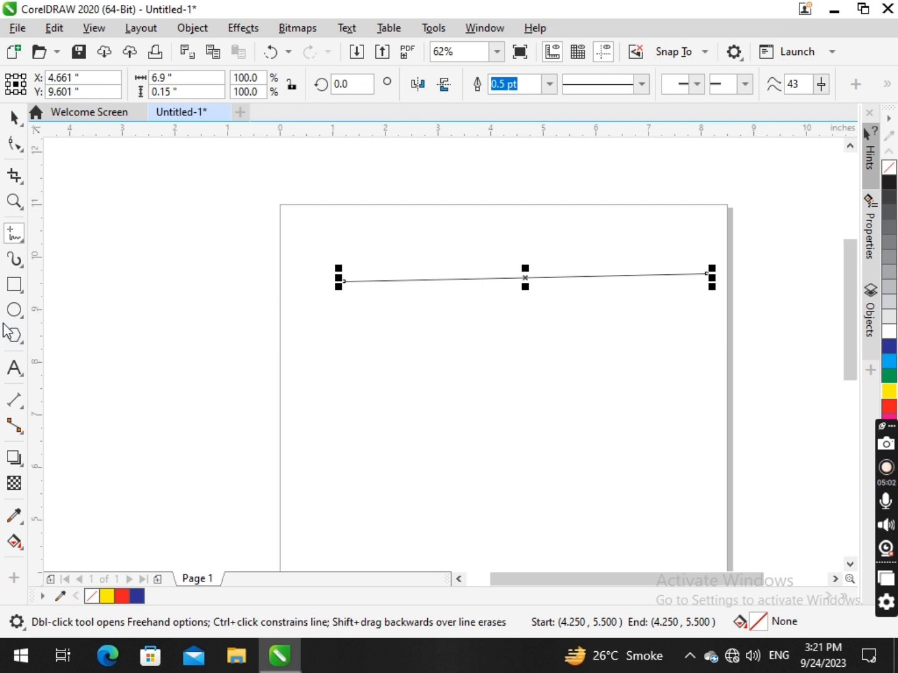
- Draw a short diagonal 2-Point Line and a nearly horizontal one about 7 inches long below the Freehand line
{"action": "left_click", "coordinate": [15, 233]}
{"action": "left_click", "coordinate": [69, 253]}
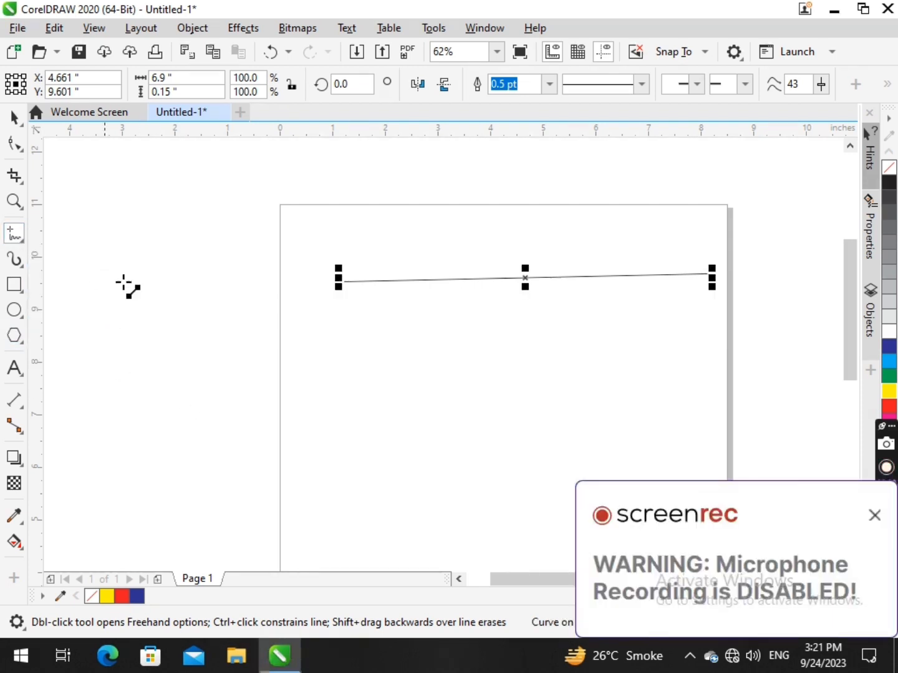
{"action": "left_click", "coordinate": [874, 516]}
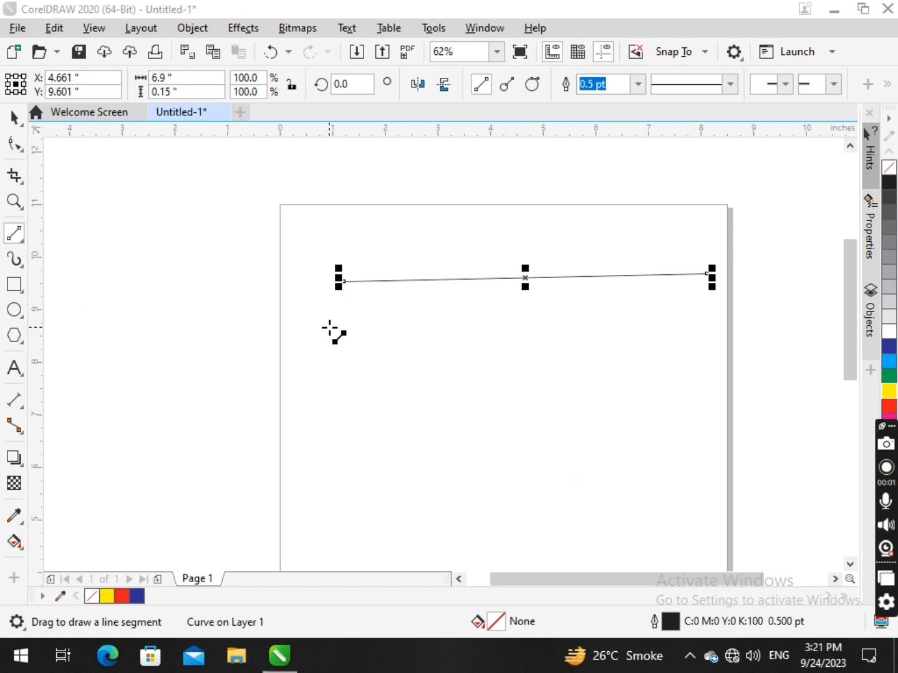
{"action": "left_click_drag", "start_coordinate": [599, 361], "coordinate": [564, 381]}
{"action": "left_click_drag", "start_coordinate": [322, 339], "coordinate": [691, 336]}
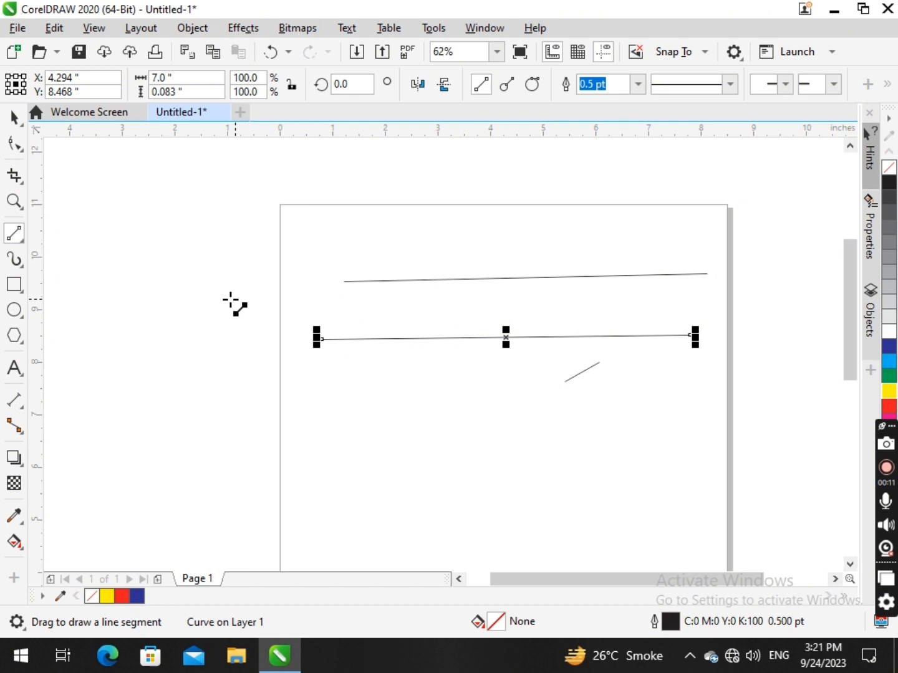
- Delete the 7-inch line and the two remaining lines to clear the page
{"action": "left_click", "coordinate": [15, 238]}
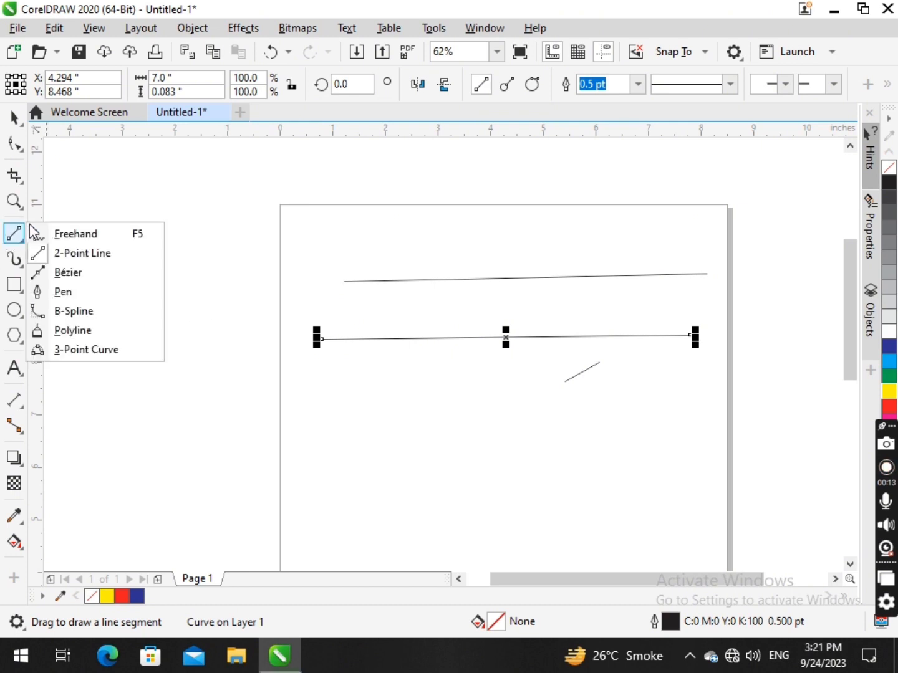
{"action": "left_click", "coordinate": [76, 272]}
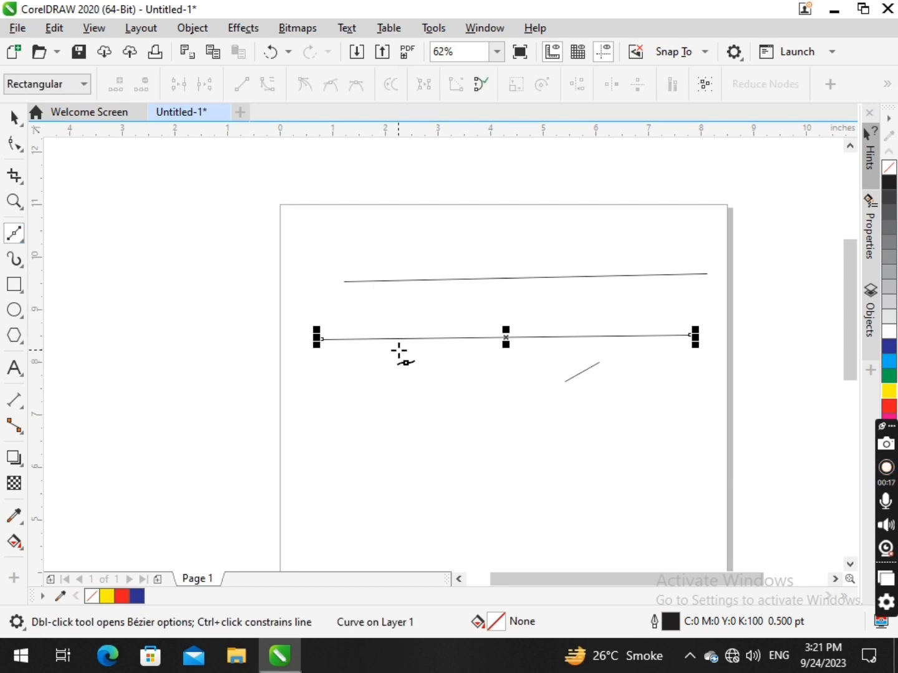
{"action": "key", "text": "Delete"}
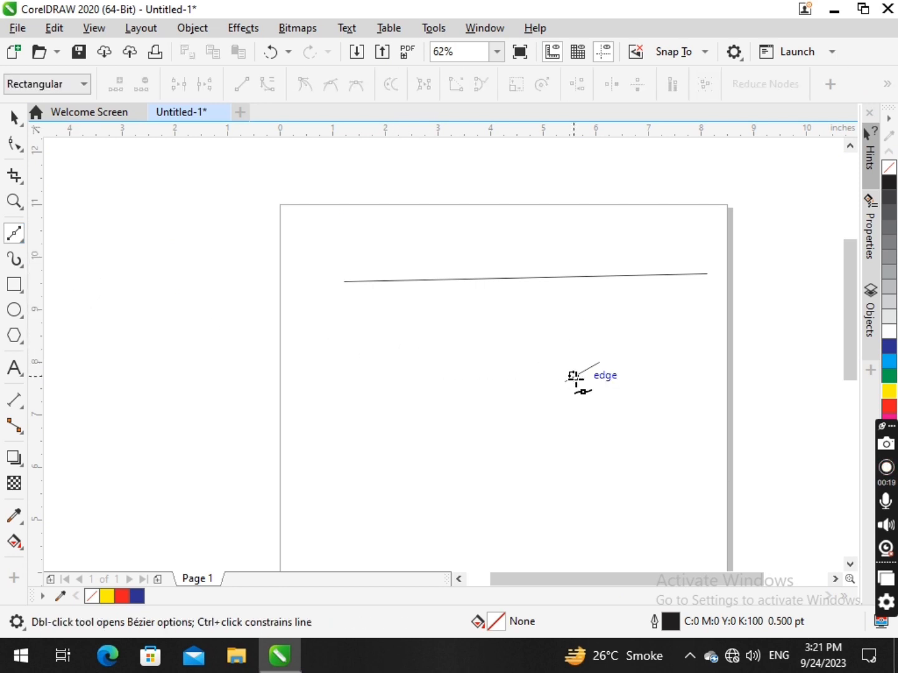
{"action": "left_click", "coordinate": [14, 119]}
{"action": "left_click_drag", "start_coordinate": [273, 214], "coordinate": [856, 451]}
{"action": "key", "text": "Delete"}
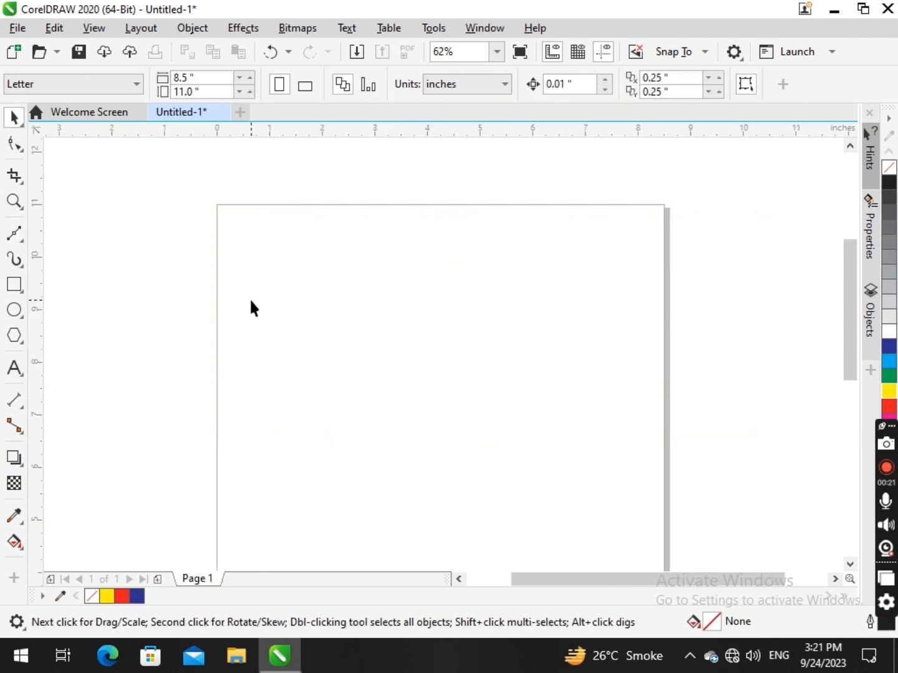
- Draw a nearly horizontal Bézier line about 5.4 inches long across the upper part of the page
{"action": "left_click", "coordinate": [14, 233]}
{"action": "left_click", "coordinate": [61, 275]}
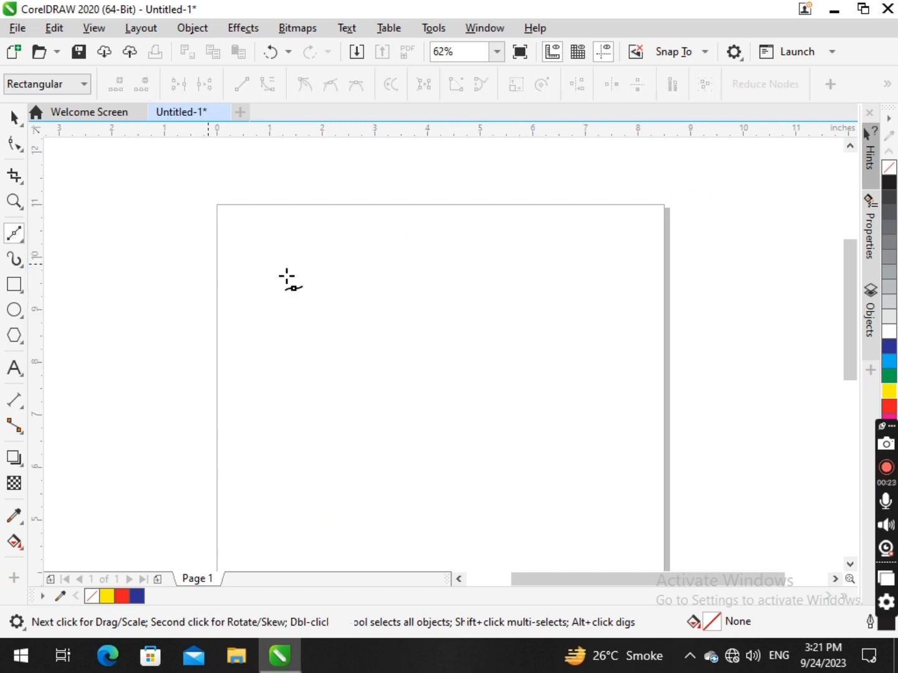
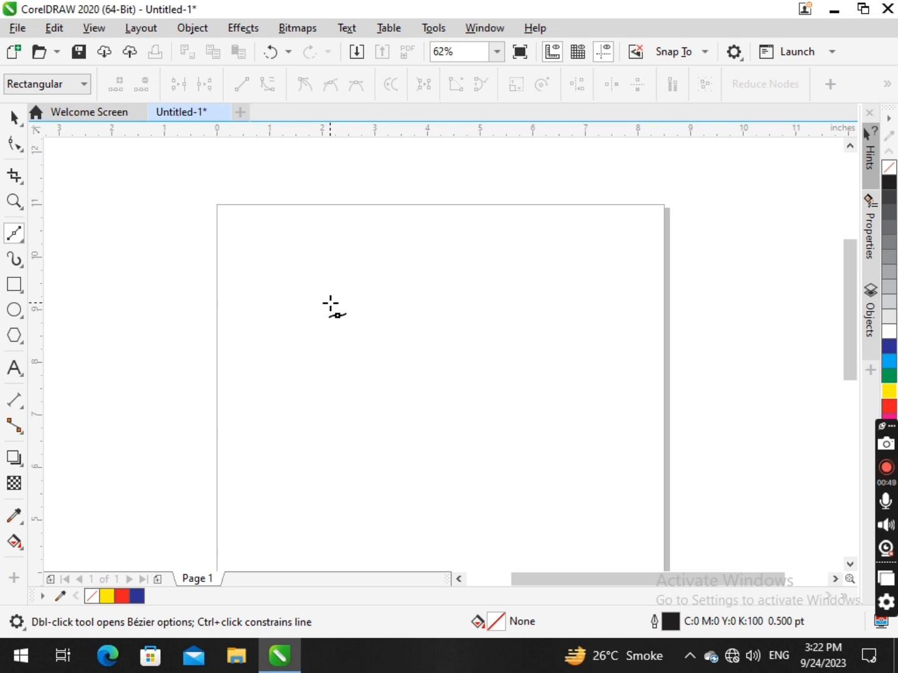
{"action": "left_click", "coordinate": [22, 239]}
{"action": "left_click", "coordinate": [273, 293]}
{"action": "left_click", "coordinate": [559, 296]}
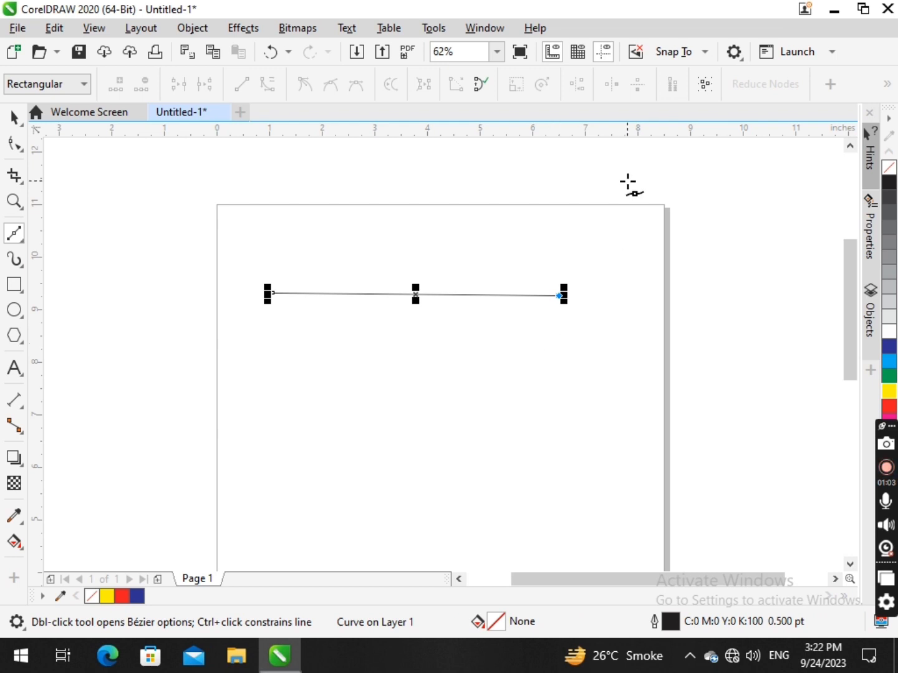
- Continue the Bézier line with curved segments back around to its start, forming a rounded outline about 8.04 by 4.54 inches
{"action": "scroll", "coordinate": [628, 188], "scroll_direction": "down", "scroll_amount": 3}
{"action": "scroll", "coordinate": [606, 252], "scroll_direction": "up", "scroll_amount": 2}
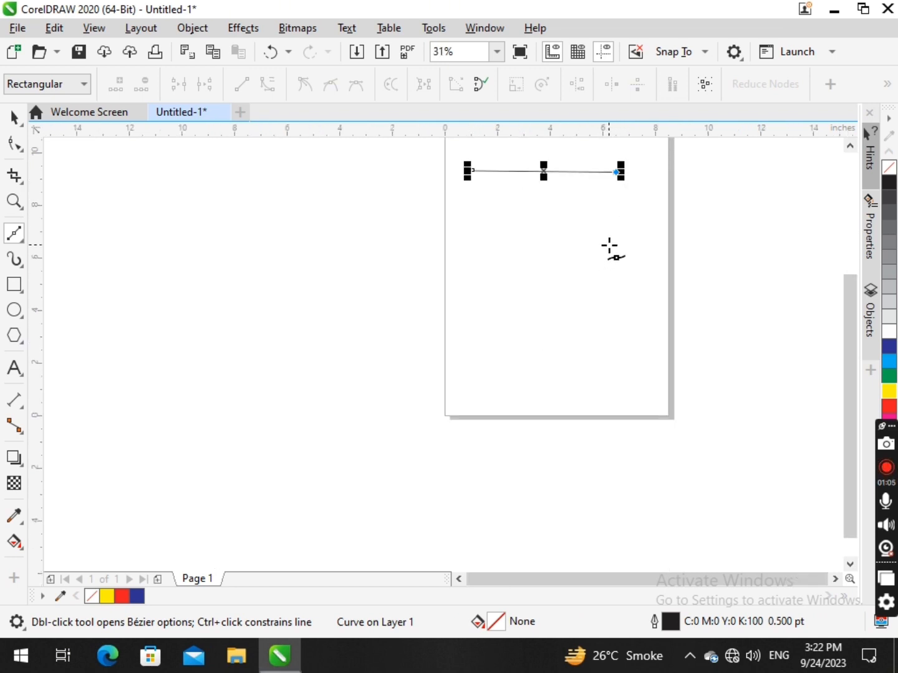
{"action": "left_click", "coordinate": [608, 265]}
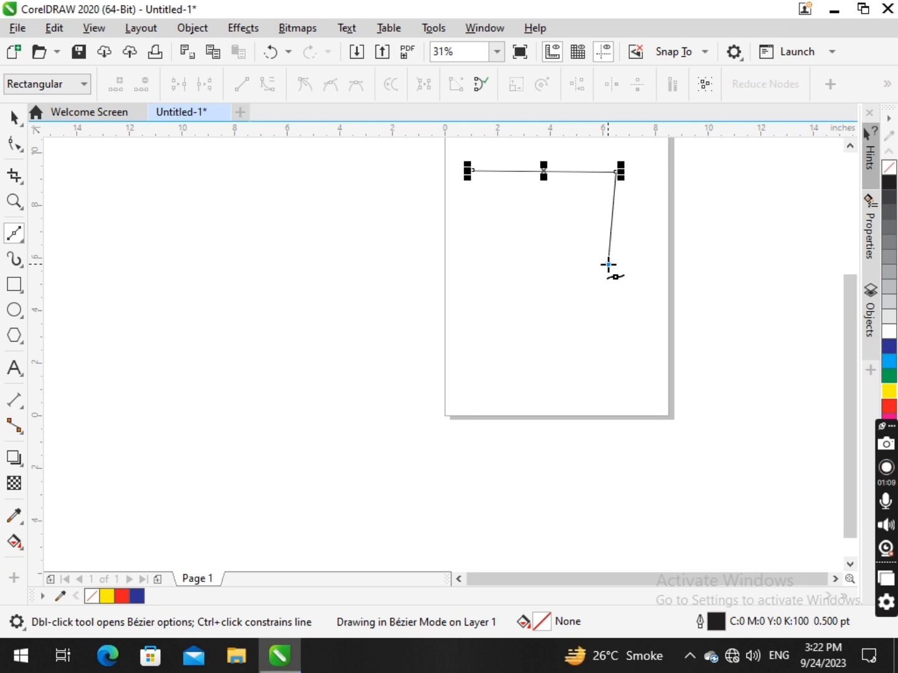
{"action": "left_click_drag", "start_coordinate": [609, 266], "coordinate": [519, 310]}
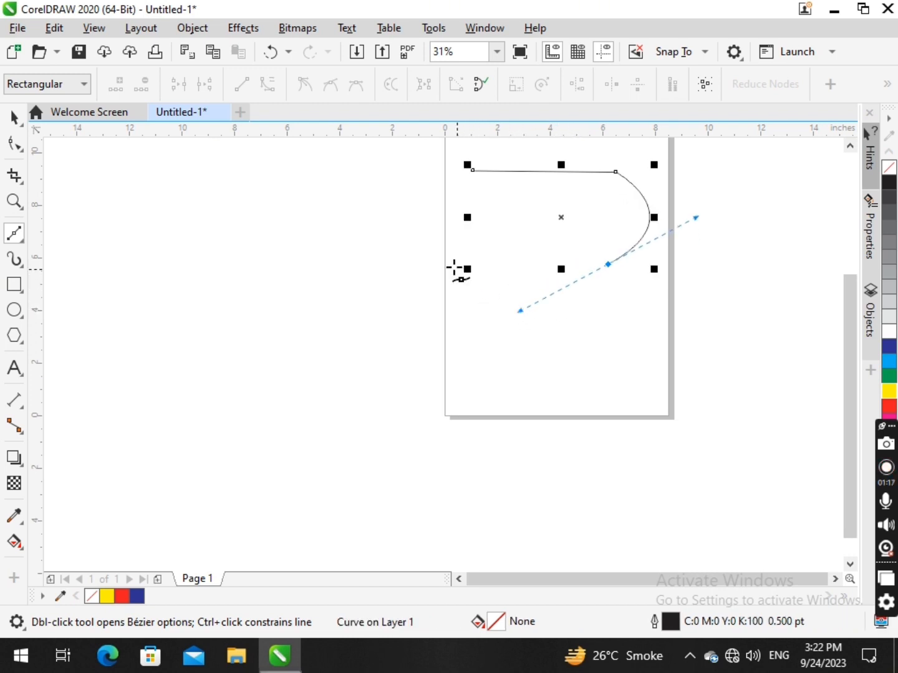
{"action": "left_click_drag", "start_coordinate": [443, 247], "coordinate": [439, 208]}
{"action": "left_click", "coordinate": [472, 169]}
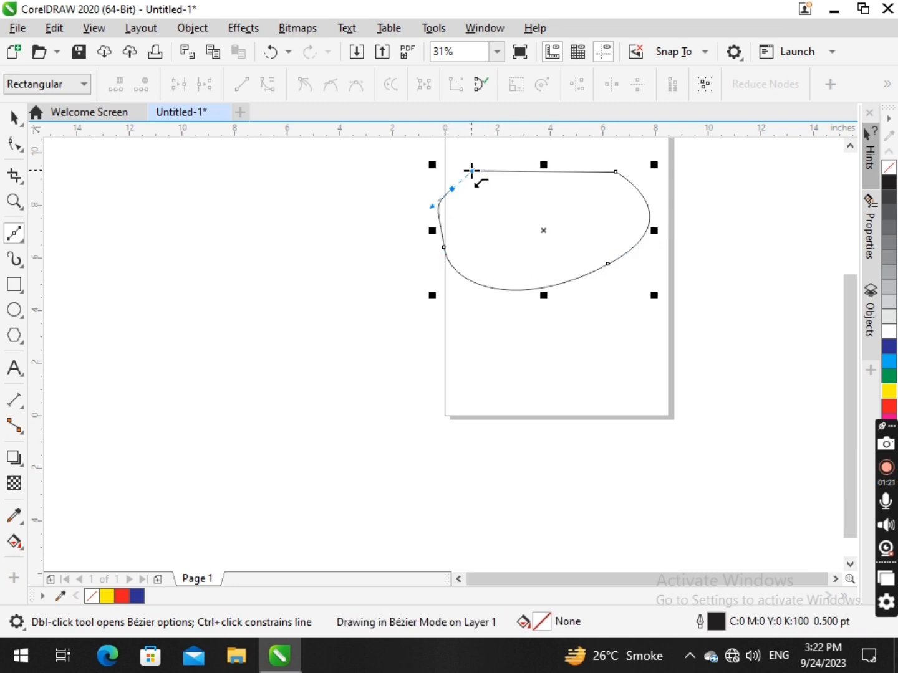
{"action": "scroll", "coordinate": [481, 169], "scroll_direction": "up", "scroll_amount": 1}
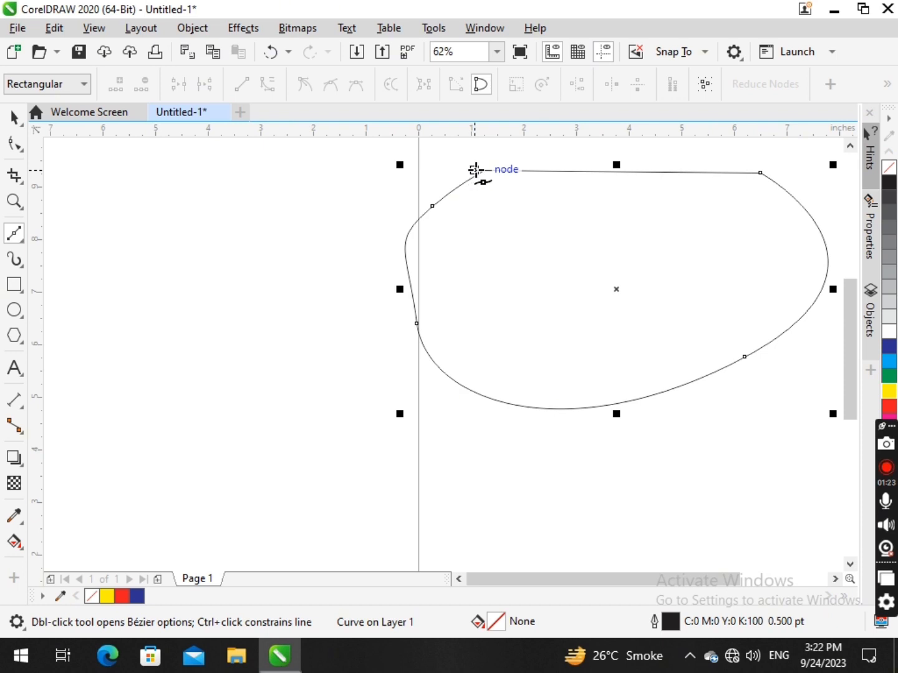
{"action": "left_click_drag", "start_coordinate": [506, 152], "coordinate": [580, 180]}
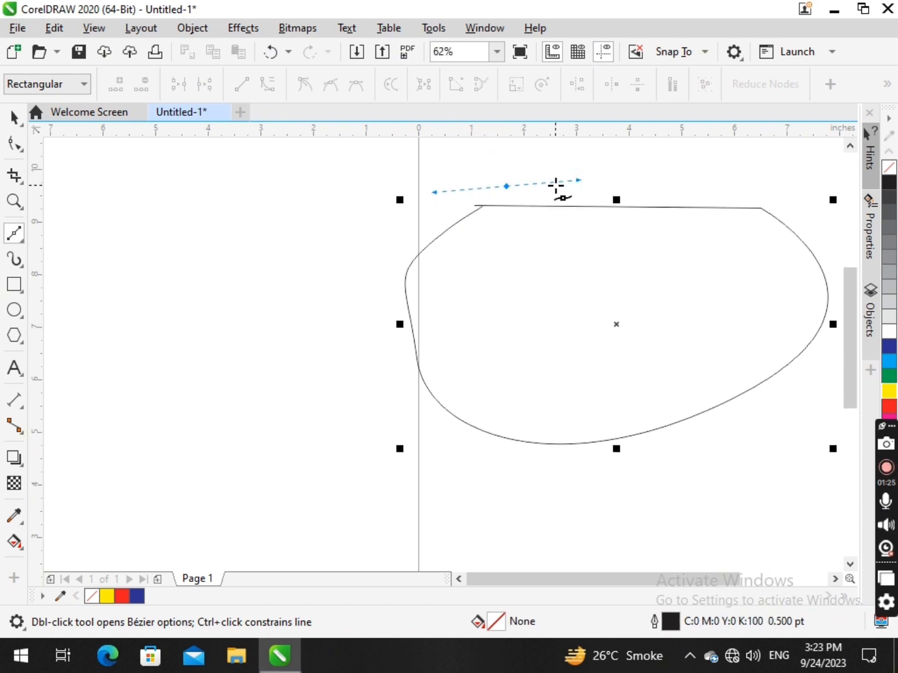
- Move the rounded Bézier shape up and to the left with the Pick tool and fill it with red
{"action": "left_click", "coordinate": [21, 126]}
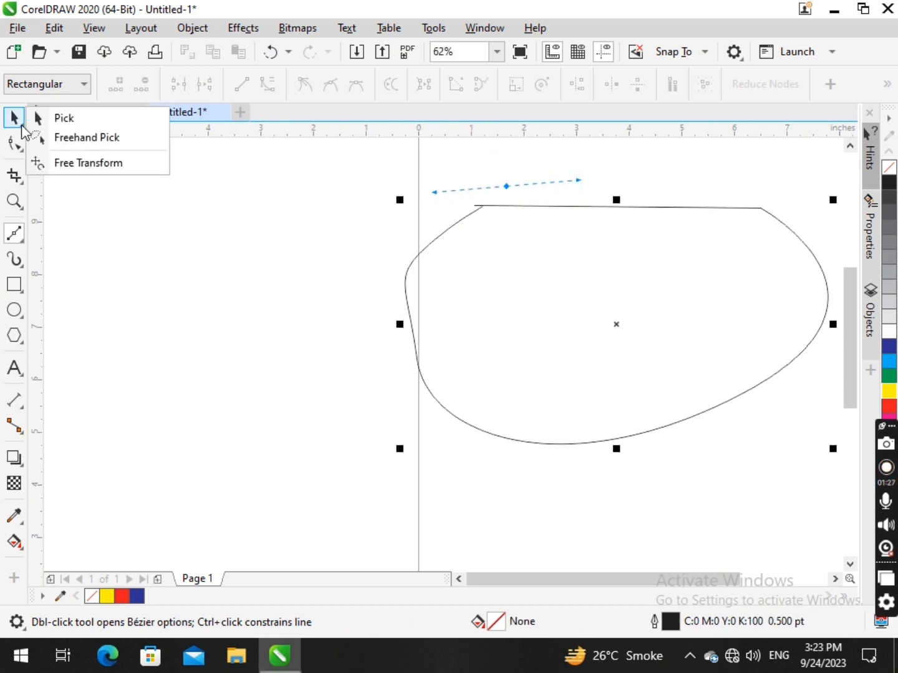
{"action": "left_click", "coordinate": [458, 266]}
{"action": "left_click", "coordinate": [14, 124]}
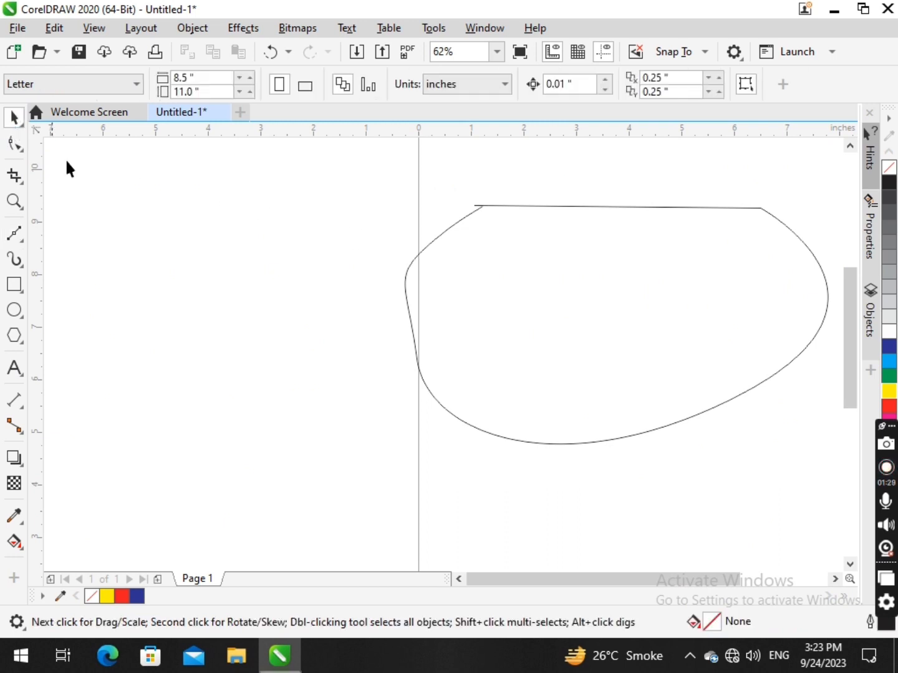
{"action": "left_click_drag", "start_coordinate": [569, 273], "coordinate": [479, 239]}
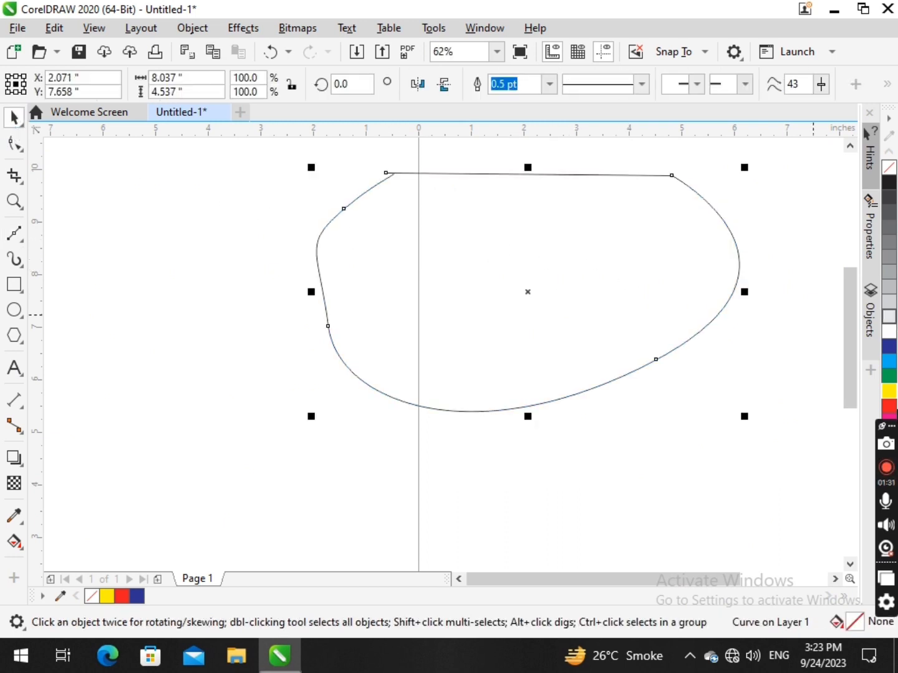
{"action": "left_click", "coordinate": [892, 406]}
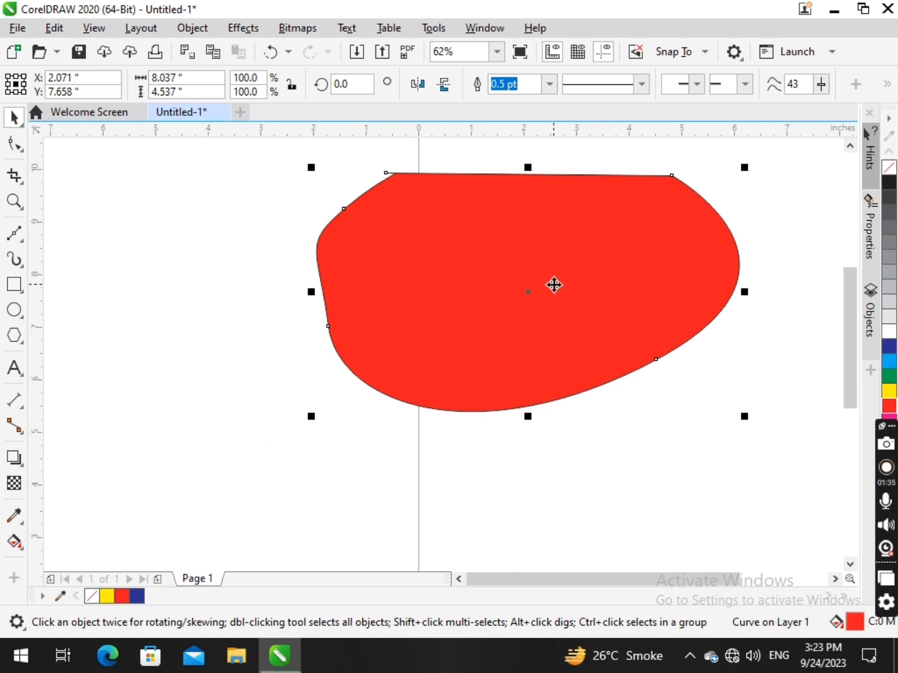
- Delete the red shape and draw an open, wavy Bézier curve about 4.79 by 3.52 inches that crosses itself
{"action": "key", "text": "Delete"}
{"action": "left_click", "coordinate": [15, 232]}
{"action": "left_click_drag", "start_coordinate": [483, 211], "coordinate": [655, 230]}
{"action": "mouse_move", "coordinate": [702, 272]}
{"action": "left_mouse_down"}
{"action": "mouse_move", "coordinate": [661, 401]}
{"action": "mouse_move", "coordinate": [478, 320]}
{"action": "mouse_move", "coordinate": [463, 383]}
{"action": "mouse_move", "coordinate": [471, 466]}
{"action": "mouse_move", "coordinate": [406, 314]}
{"action": "mouse_move", "coordinate": [414, 289]}
{"action": "left_mouse_up"}
{"action": "left_click_drag", "start_coordinate": [579, 220], "coordinate": [567, 359]}
{"action": "left_click_drag", "start_coordinate": [614, 226], "coordinate": [681, 249]}
{"action": "scroll", "coordinate": [633, 196], "scroll_direction": "up", "scroll_amount": 2}
{"action": "left_click_drag", "start_coordinate": [718, 188], "coordinate": [682, 194]}
{"action": "left_click", "coordinate": [676, 196]}
{"action": "key", "text": "space"}
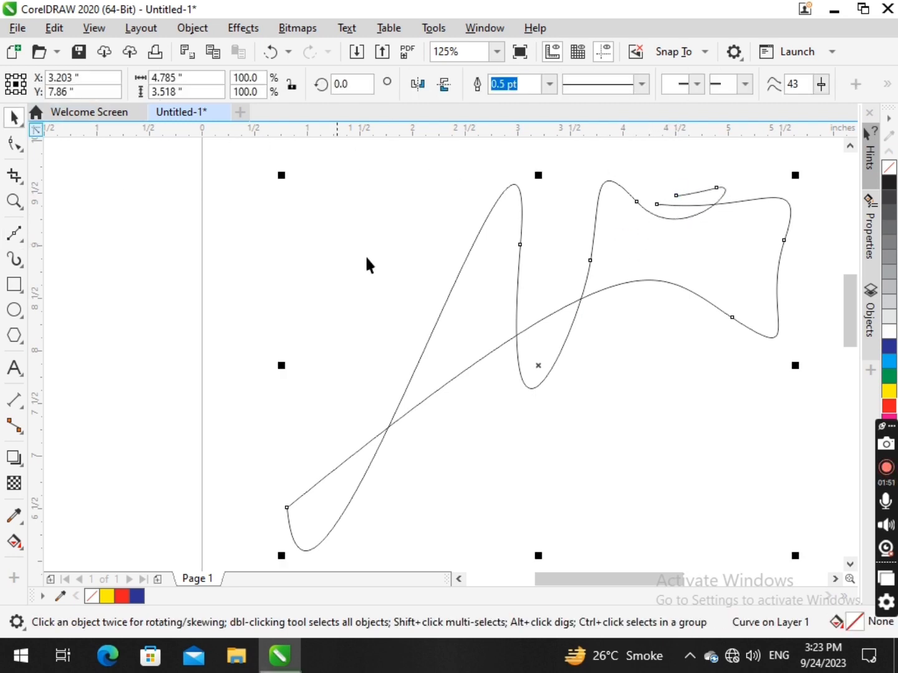
- Try to fill the open Bézier curve with red and inspect the gap between its end nodes
{"action": "left_click", "coordinate": [890, 408]}
{"action": "scroll", "coordinate": [515, 269], "scroll_direction": "down", "scroll_amount": 1}
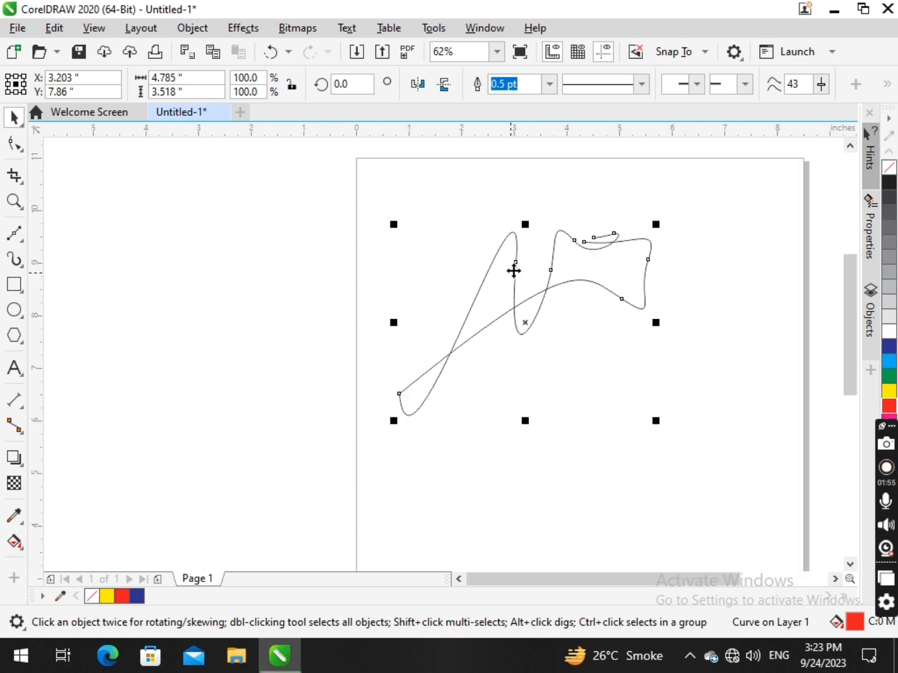
{"action": "scroll", "coordinate": [642, 205], "scroll_direction": "up", "scroll_amount": 1}
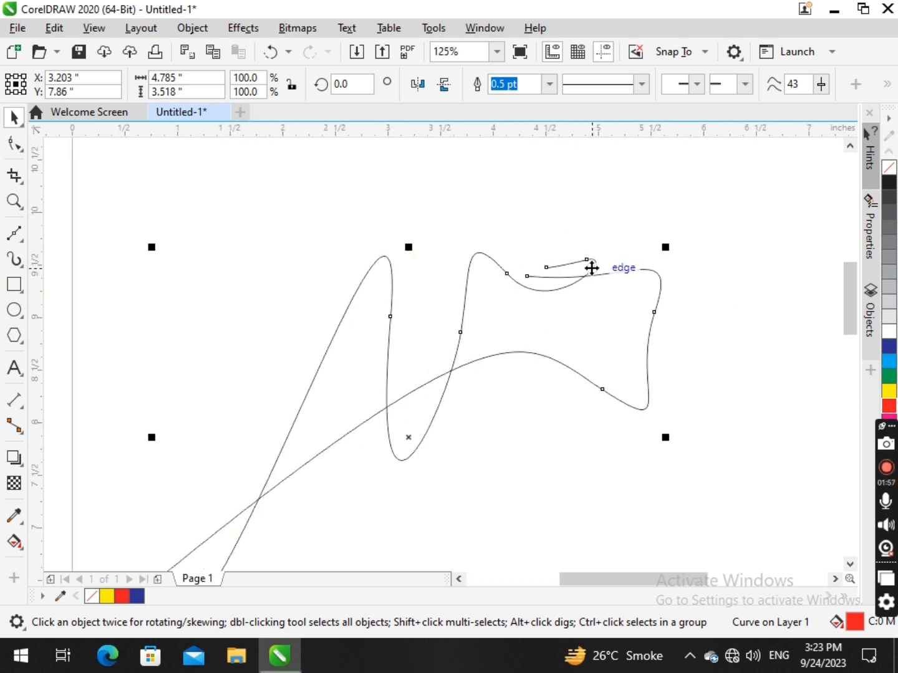
{"action": "scroll", "coordinate": [591, 265], "scroll_direction": "up", "scroll_amount": 1}
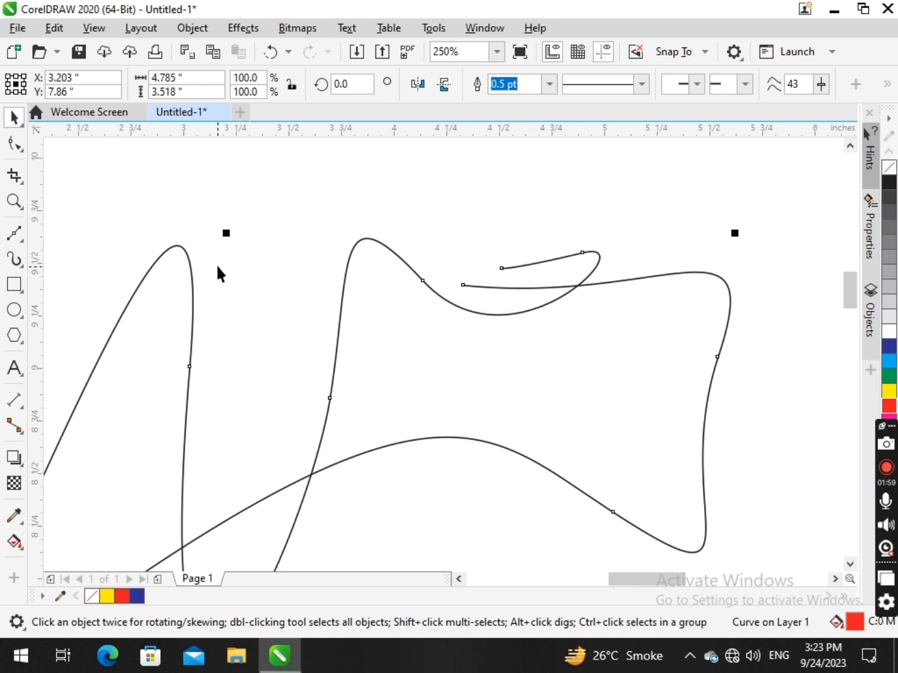
- Select the curve's two open end nodes with the Shape tool and move them down and to the left
{"action": "left_click", "coordinate": [14, 144]}
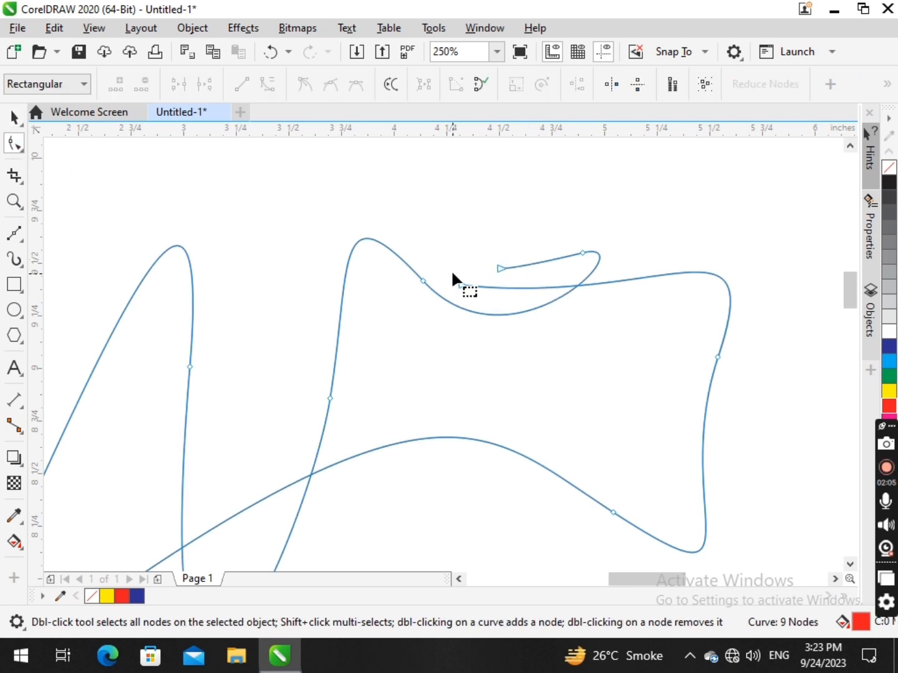
{"action": "left_click_drag", "start_coordinate": [560, 320], "coordinate": [560, 321]}
{"action": "scroll", "coordinate": [485, 279], "scroll_direction": "up", "scroll_amount": 1}
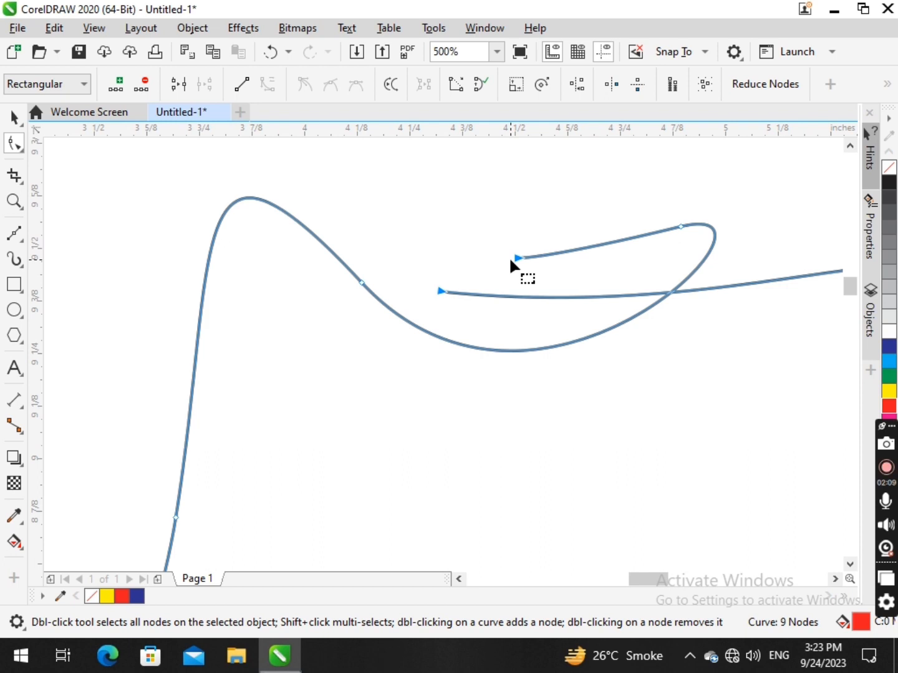
{"action": "left_click_drag", "start_coordinate": [520, 257], "coordinate": [463, 282]}
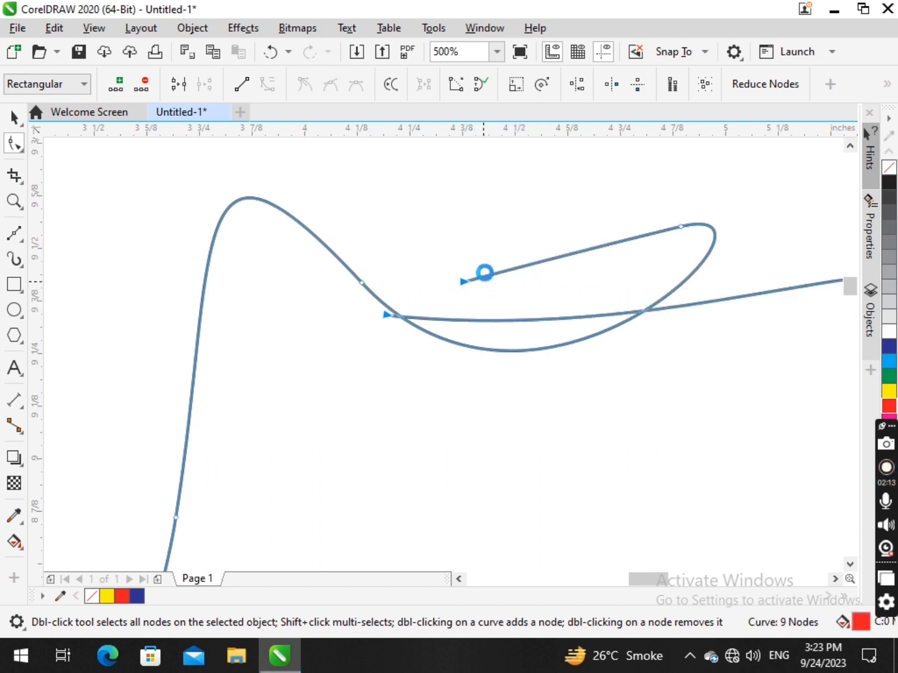
- Undo the last move of the curve's end nodes and shift only the upper end node slightly to the left
{"action": "key", "text": "ctrl+z"}
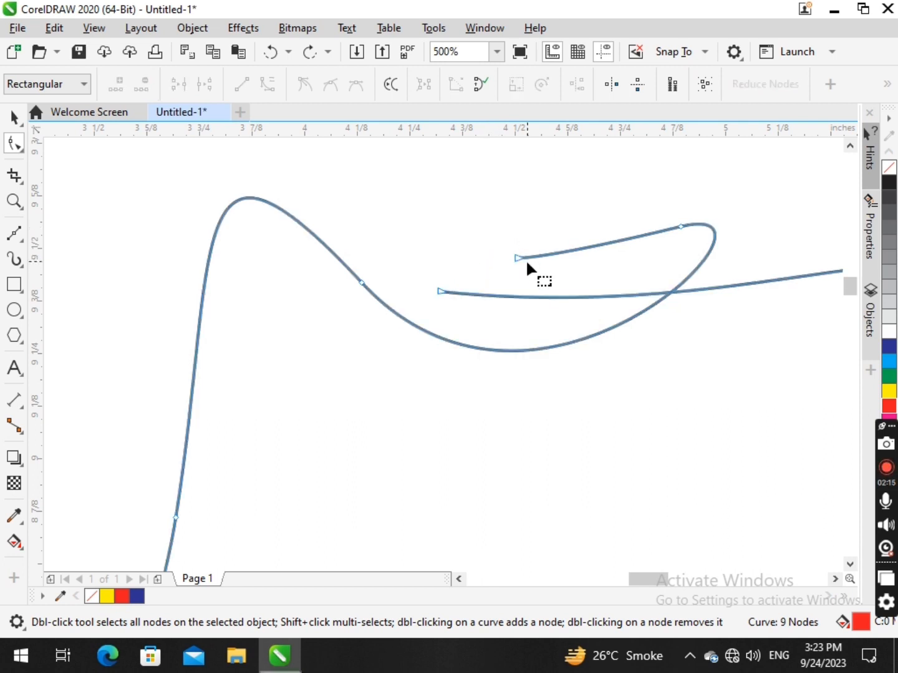
{"action": "mouse_move", "coordinate": [518, 255]}
{"action": "left_mouse_down"}
{"action": "mouse_move", "coordinate": [440, 296]}
{"action": "mouse_move", "coordinate": [476, 231]}
{"action": "mouse_move", "coordinate": [504, 256]}
{"action": "left_mouse_up"}
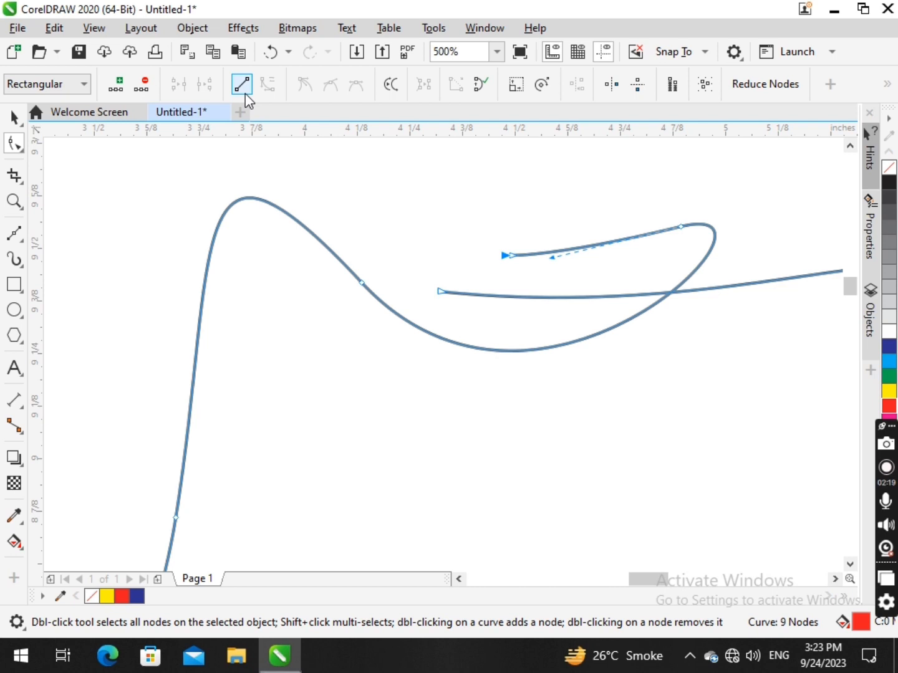
- Close the open curve automatically with the Close Curve command, and undo that closure
{"action": "left_click", "coordinate": [483, 91]}
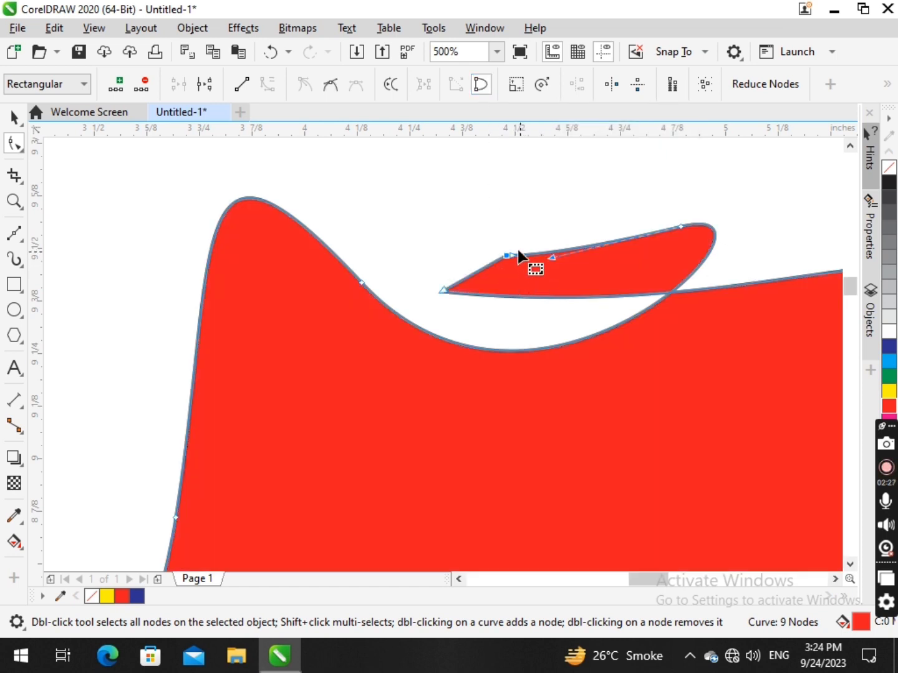
{"action": "key", "text": "ctrl+z"}
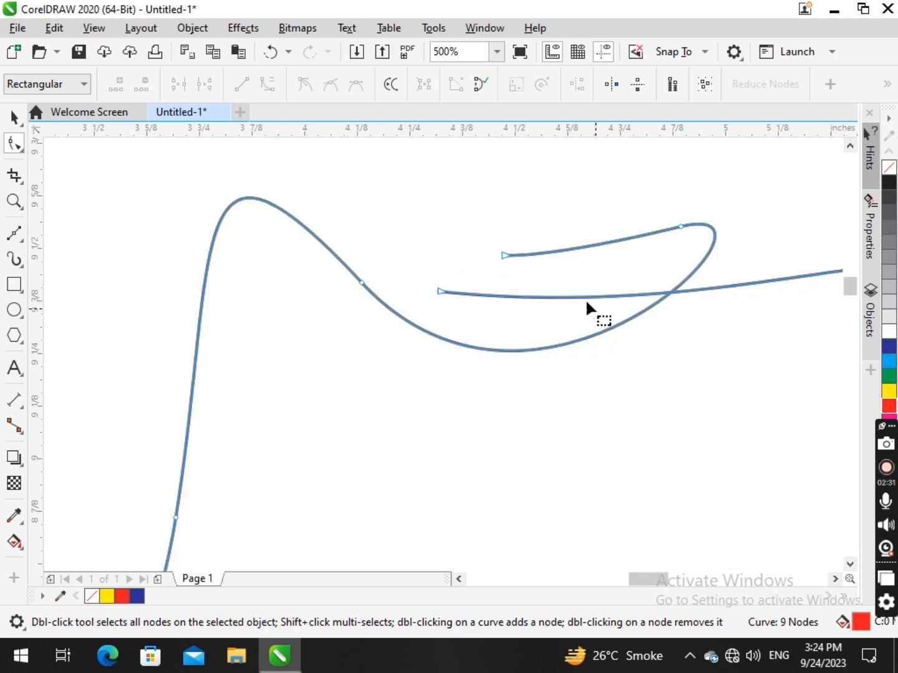
{"action": "left_click", "coordinate": [541, 297]}
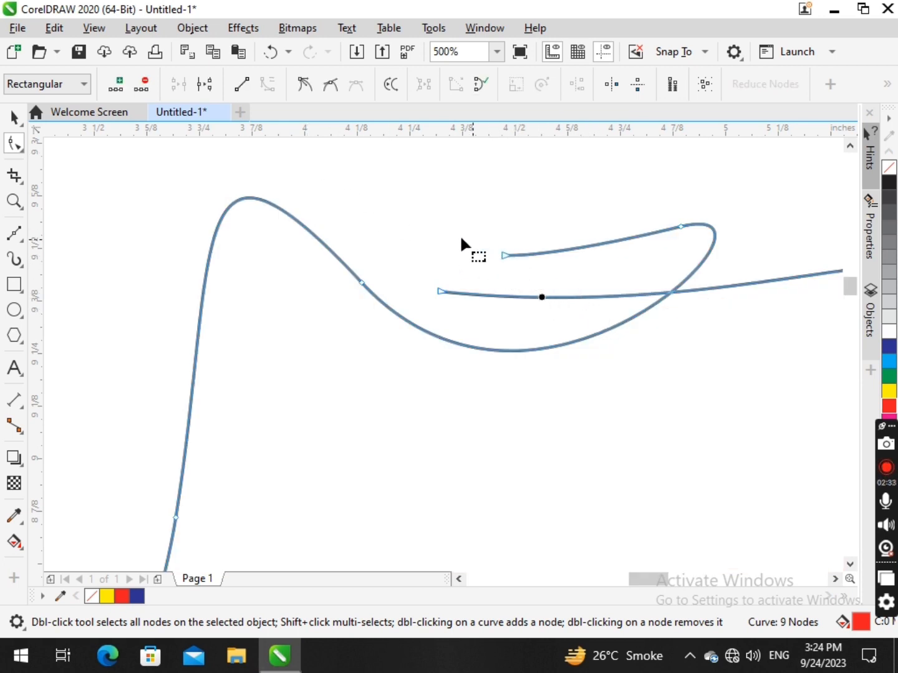
{"action": "left_click", "coordinate": [414, 223]}
- Join the curve's open ends by moving the upper end node onto the lower end node
{"action": "left_click_drag", "start_coordinate": [504, 256], "coordinate": [441, 291]}
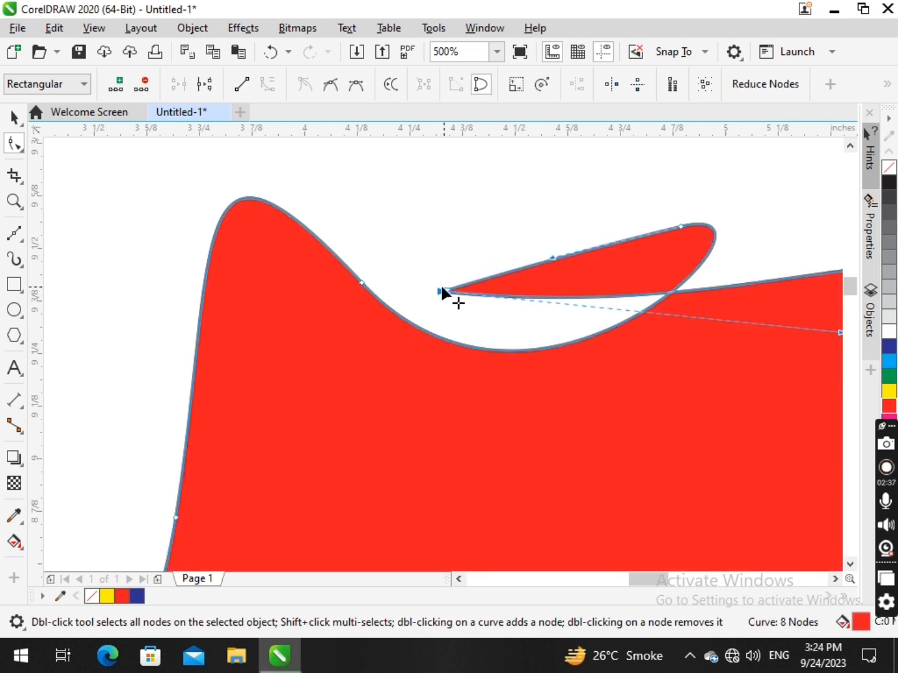
{"action": "scroll", "coordinate": [462, 275], "scroll_direction": "down", "scroll_amount": 5}
{"action": "scroll", "coordinate": [398, 255], "scroll_direction": "up", "scroll_amount": 2}
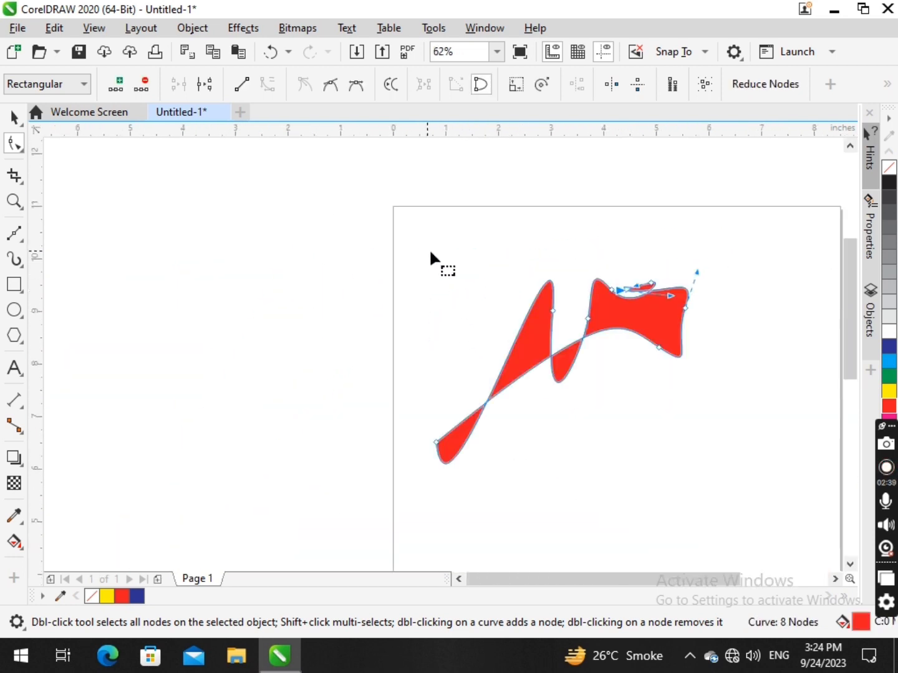
- Delete the red curve and draw a closed, leaf-like shape about 4.58 by 2.77 inches with the Pen tool
{"action": "left_click", "coordinate": [15, 116]}
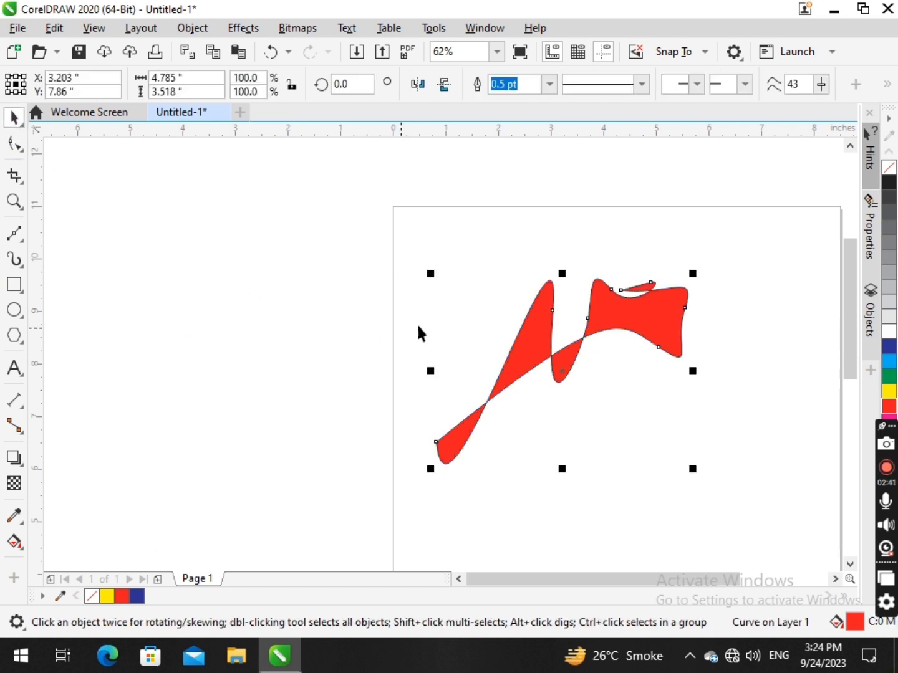
{"action": "key", "text": "Delete"}
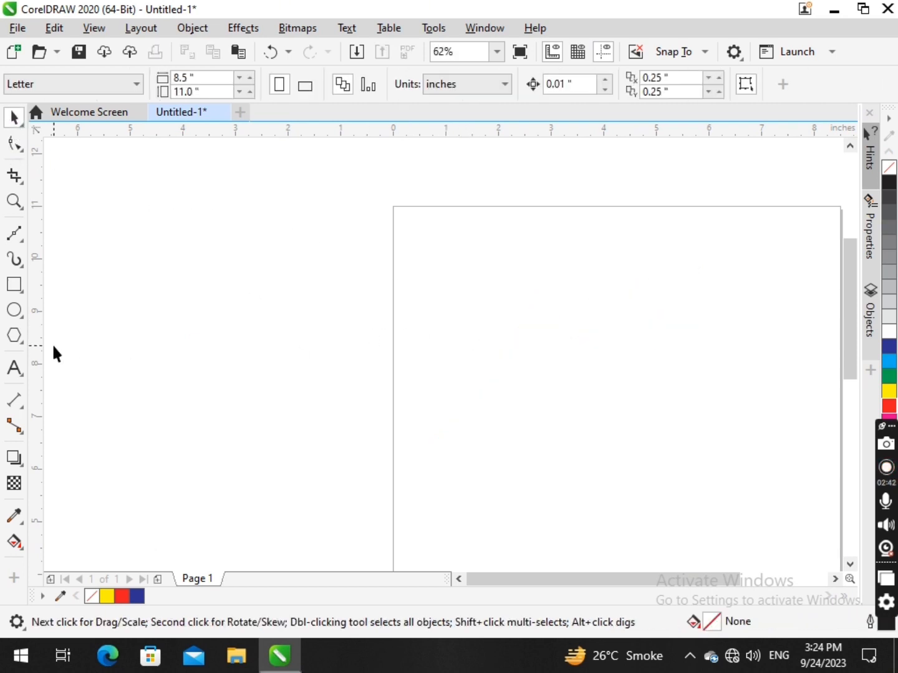
{"action": "left_click", "coordinate": [14, 235]}
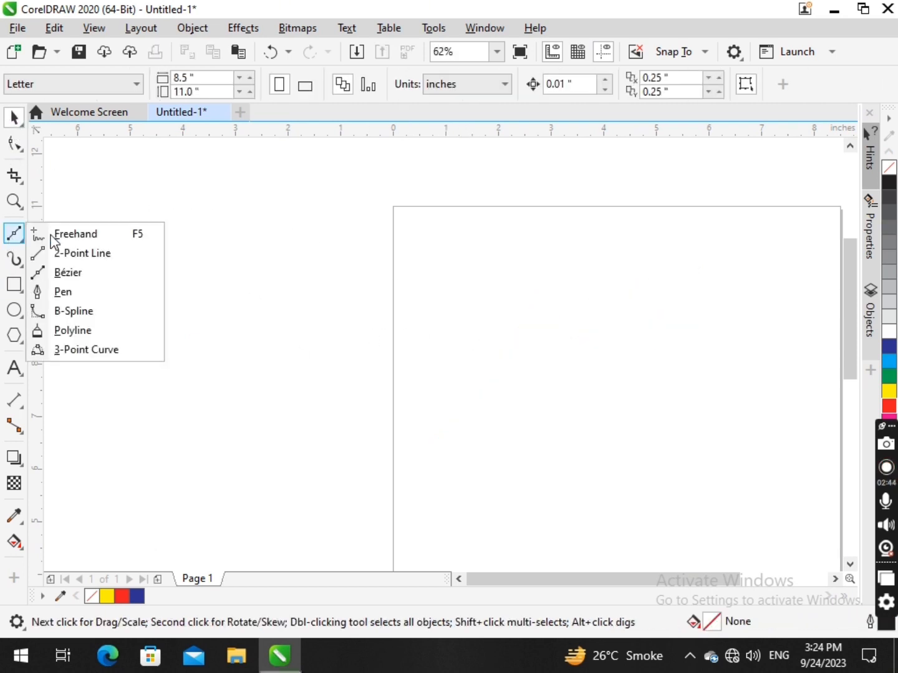
{"action": "left_click", "coordinate": [109, 293]}
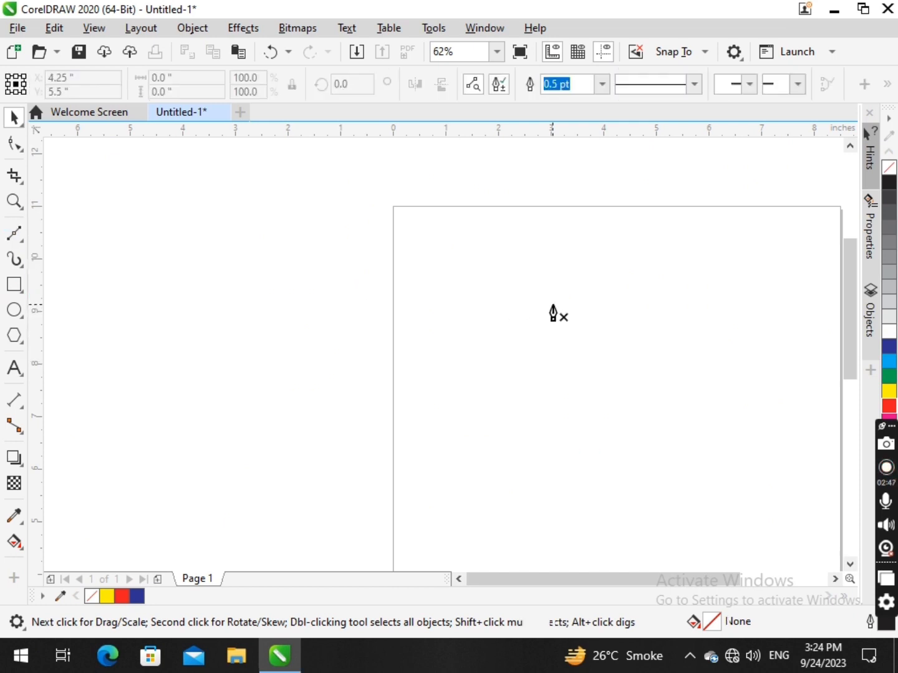
{"action": "left_click", "coordinate": [493, 296]}
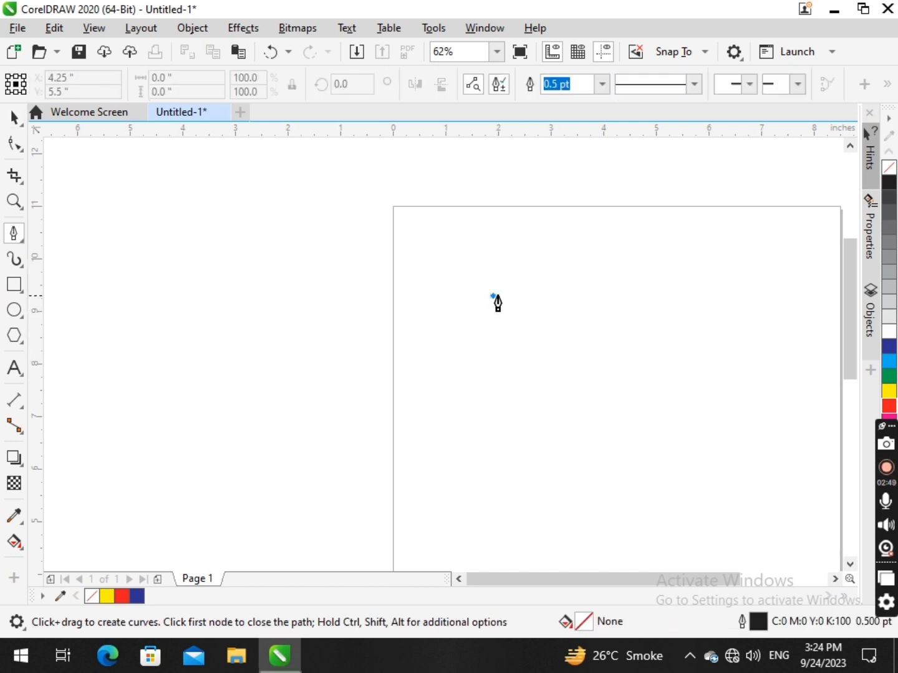
{"action": "left_click_drag", "start_coordinate": [651, 303], "coordinate": [715, 351]}
{"action": "left_click_drag", "start_coordinate": [671, 384], "coordinate": [607, 412]}
{"action": "left_click_drag", "start_coordinate": [519, 412], "coordinate": [474, 376]}
{"action": "left_click_drag", "start_coordinate": [491, 344], "coordinate": [502, 311]}
{"action": "left_click", "coordinate": [497, 311]}
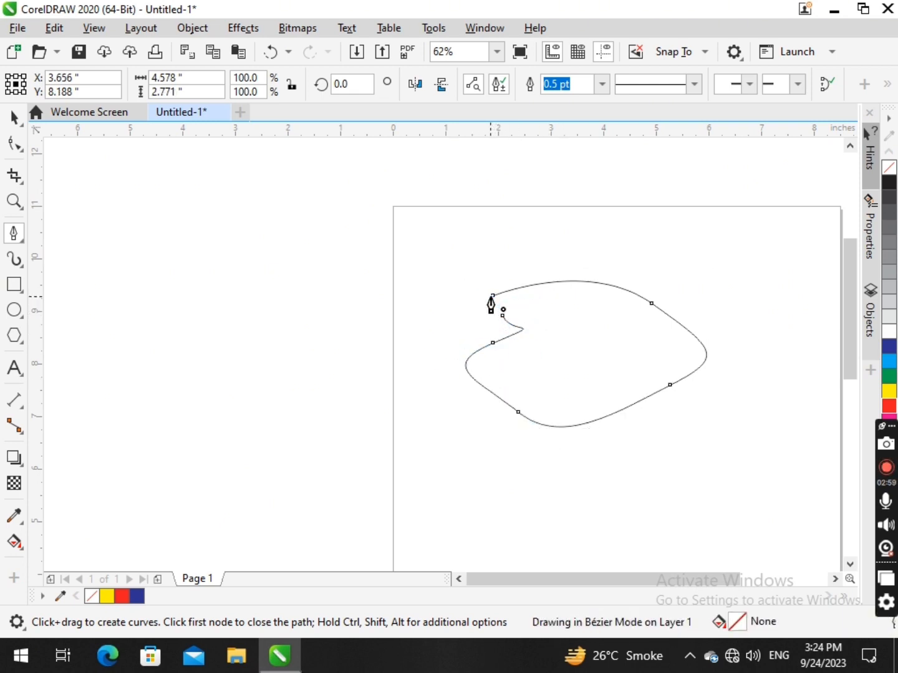
- Draw a smaller closed, curved Pen shape about 2.17 by 2.9 inches below the first one and fill it with red
{"action": "scroll", "coordinate": [591, 356], "scroll_direction": "down", "scroll_amount": 4}
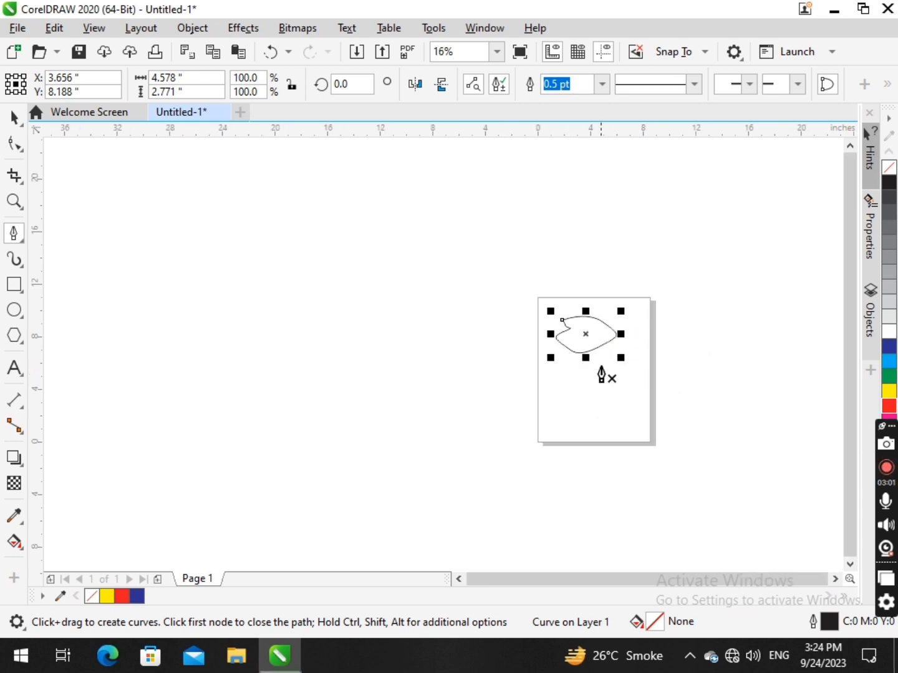
{"action": "scroll", "coordinate": [601, 374], "scroll_direction": "up", "scroll_amount": 2}
{"action": "left_click", "coordinate": [573, 367]}
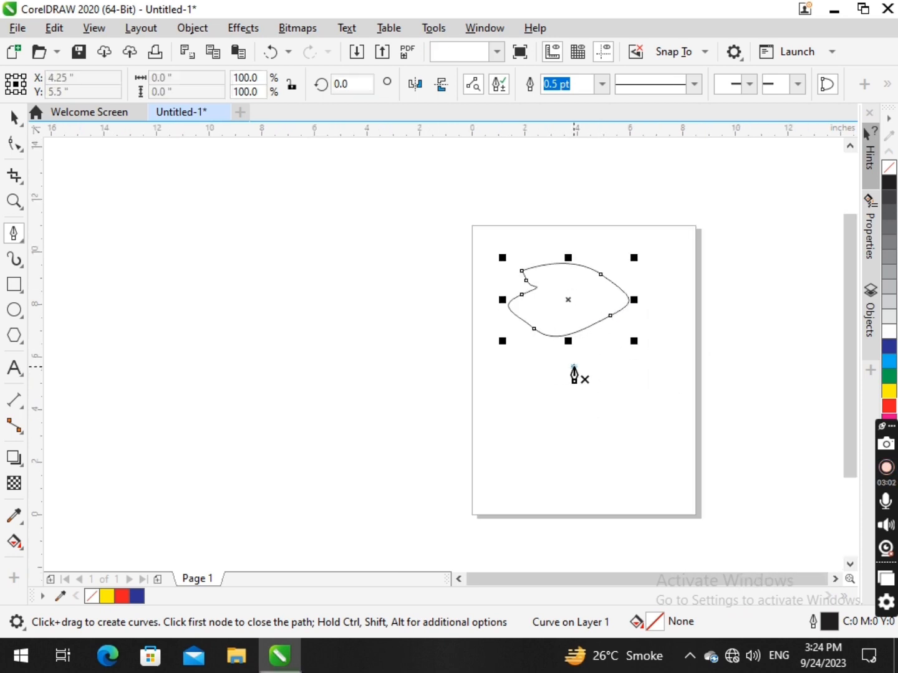
{"action": "left_click", "coordinate": [574, 440]}
{"action": "left_click_drag", "start_coordinate": [574, 440], "coordinate": [612, 460]}
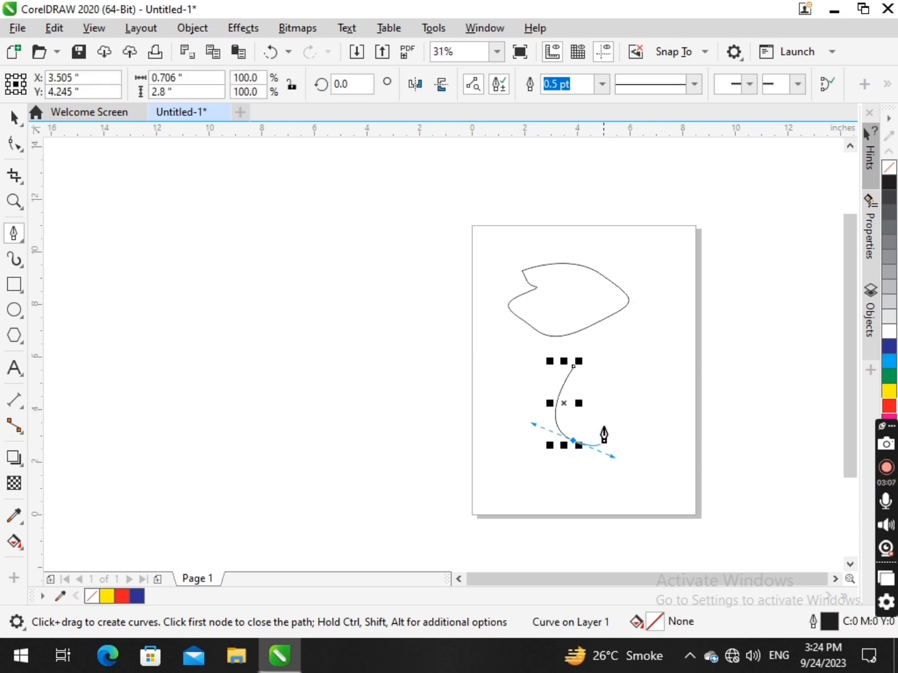
{"action": "left_click_drag", "start_coordinate": [612, 411], "coordinate": [693, 437]}
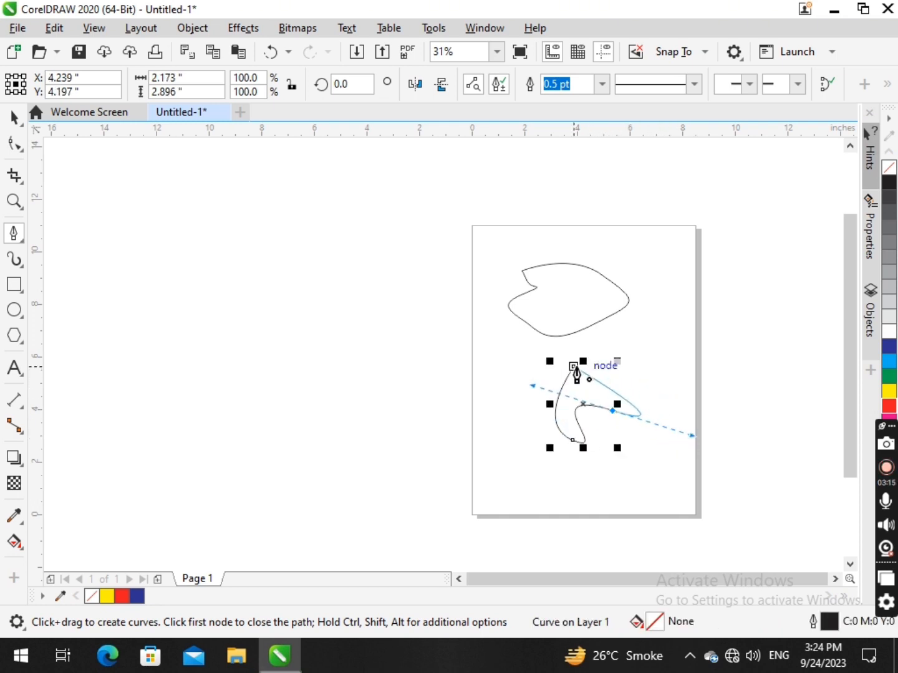
{"action": "left_click", "coordinate": [574, 368]}
{"action": "left_click", "coordinate": [890, 404]}
- Select all the Pen shapes on the page with the Pick tool and delete them
{"action": "left_click", "coordinate": [596, 309]}
{"action": "left_click", "coordinate": [674, 367]}
{"action": "left_click", "coordinate": [14, 118]}
{"action": "left_click_drag", "start_coordinate": [252, 217], "coordinate": [841, 535]}
{"action": "key", "text": "Delete"}
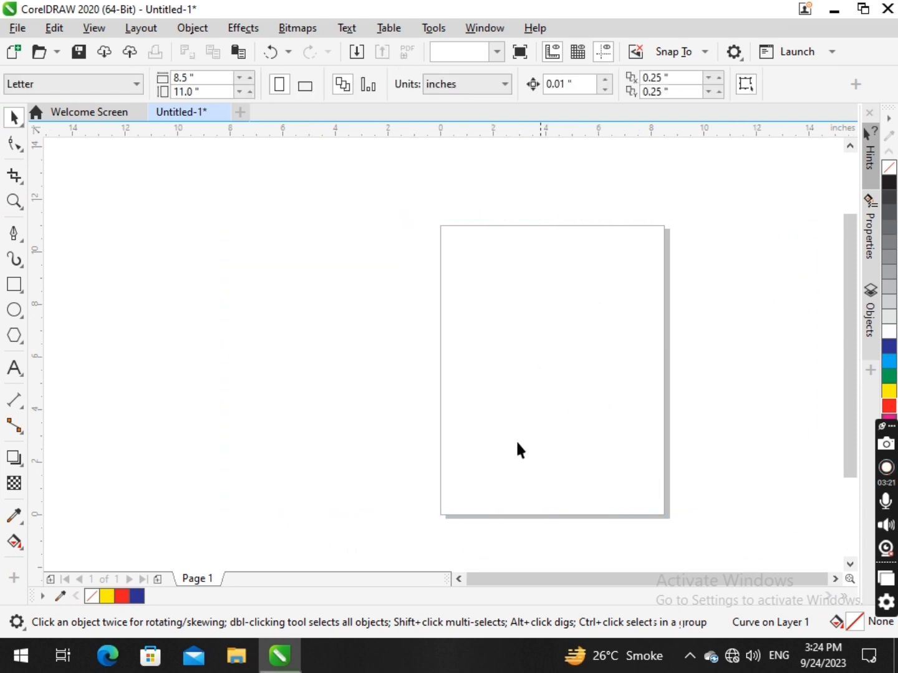
- Draw an open, spiral-like B-Spline curve about 7.58 by 7.98 inches across the page
{"action": "left_click", "coordinate": [17, 235]}
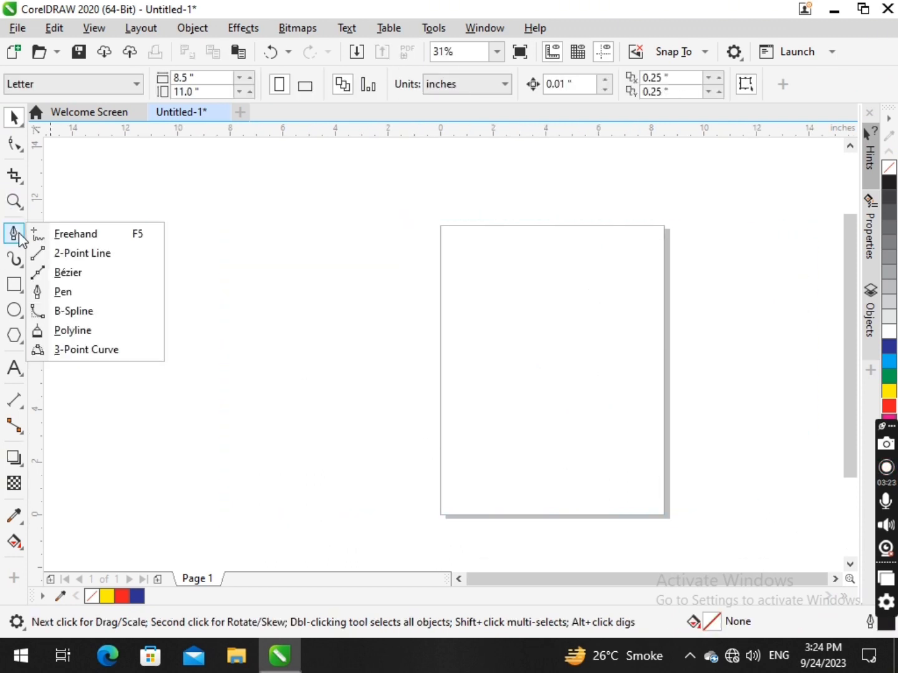
{"action": "left_click", "coordinate": [78, 311]}
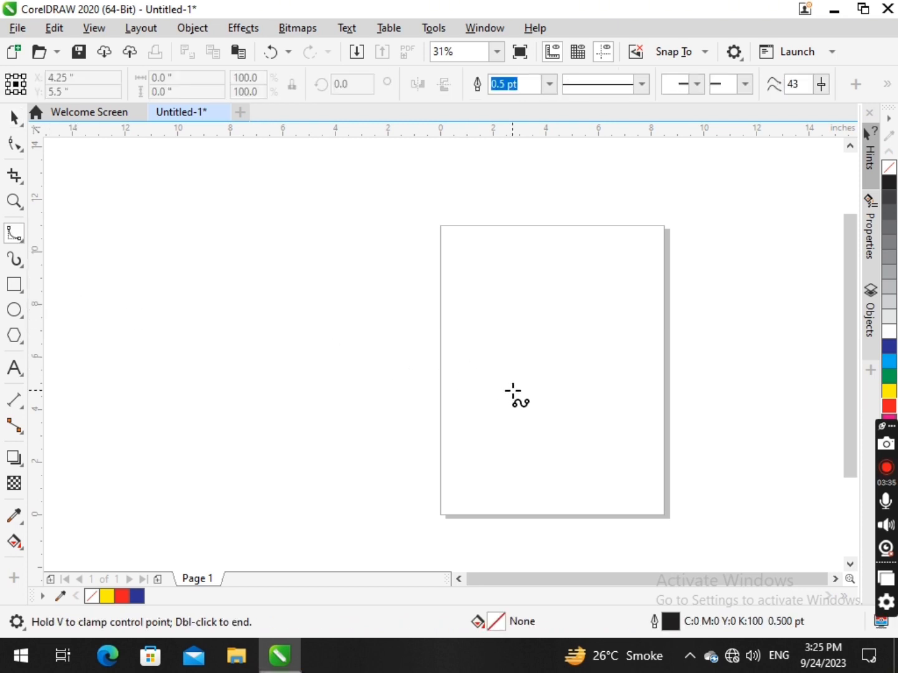
{"action": "left_click", "coordinate": [461, 306]}
{"action": "left_click", "coordinate": [619, 310]}
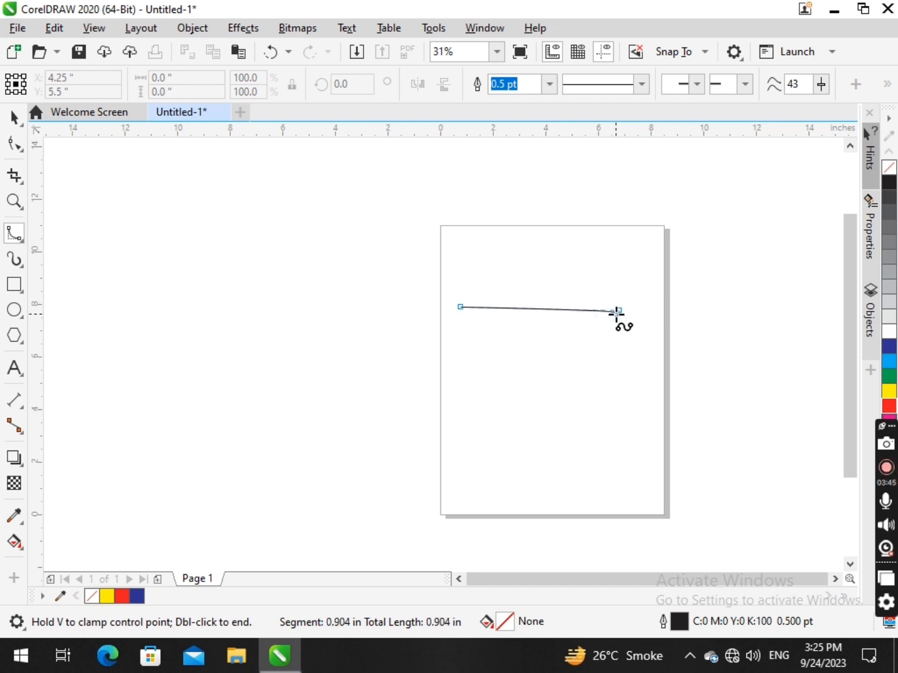
{"action": "left_click", "coordinate": [618, 309]}
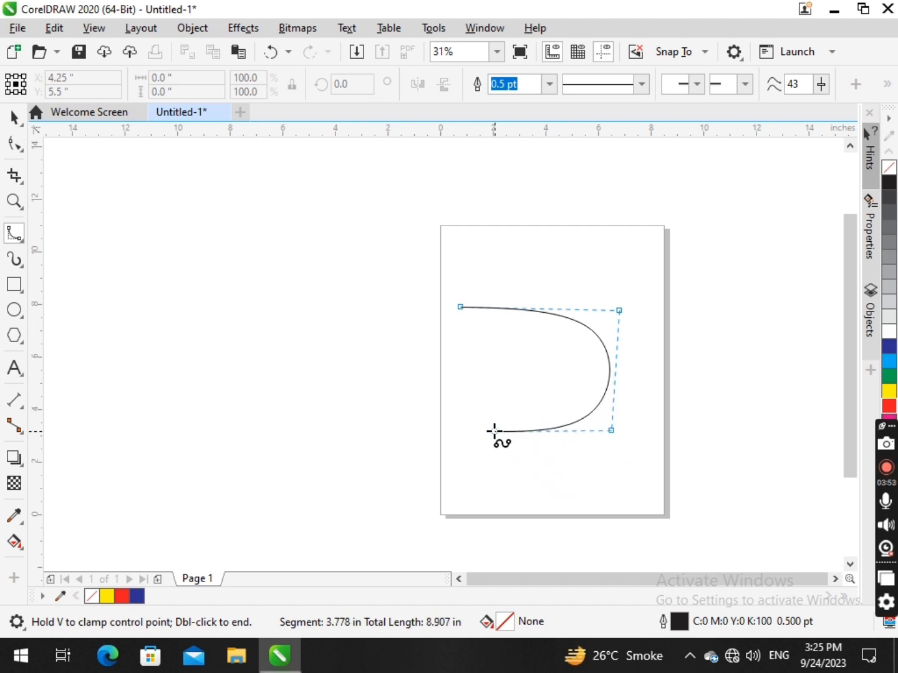
{"action": "left_click", "coordinate": [461, 430]}
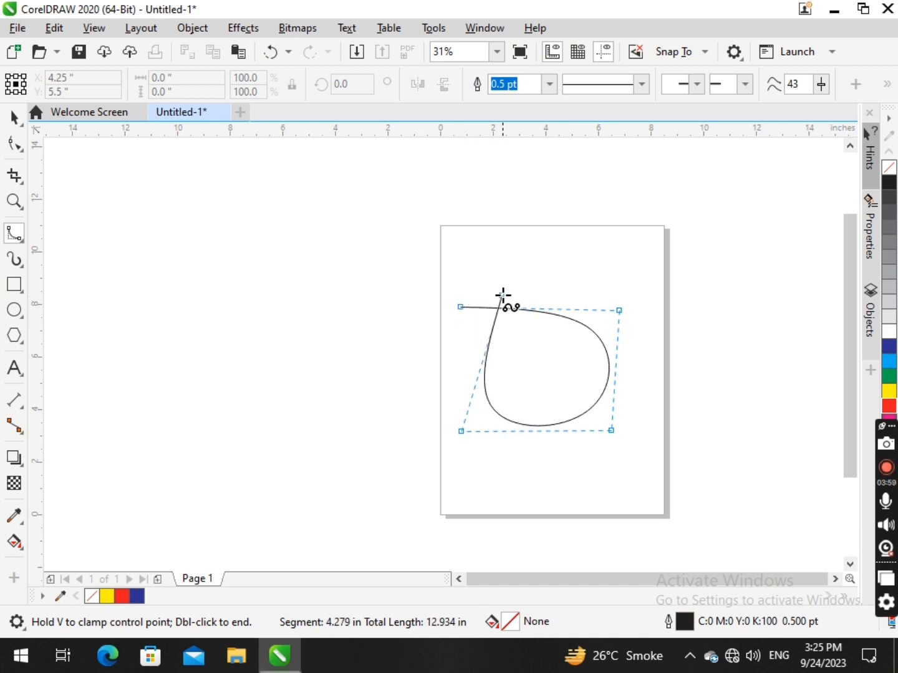
{"action": "left_click", "coordinate": [515, 274]}
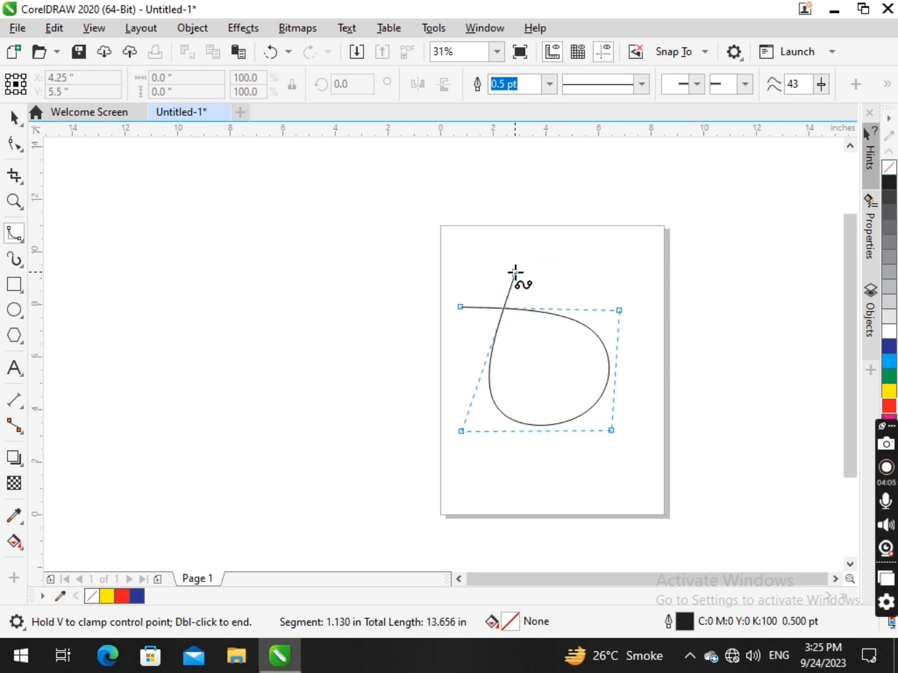
{"action": "left_click", "coordinate": [577, 267]}
{"action": "left_click", "coordinate": [636, 301]}
{"action": "left_click", "coordinate": [649, 383]}
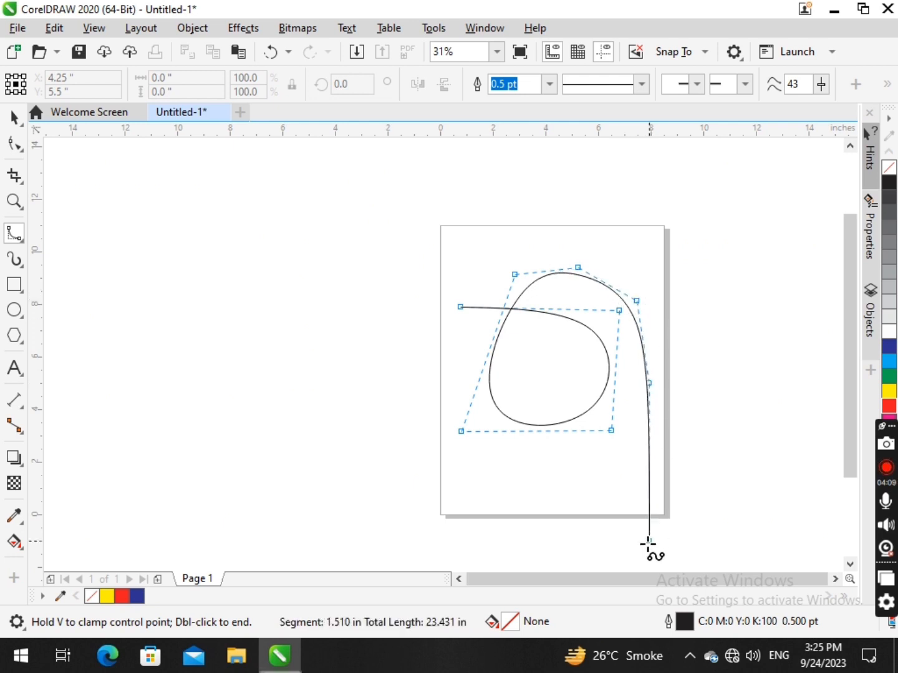
{"action": "left_click", "coordinate": [598, 505]}
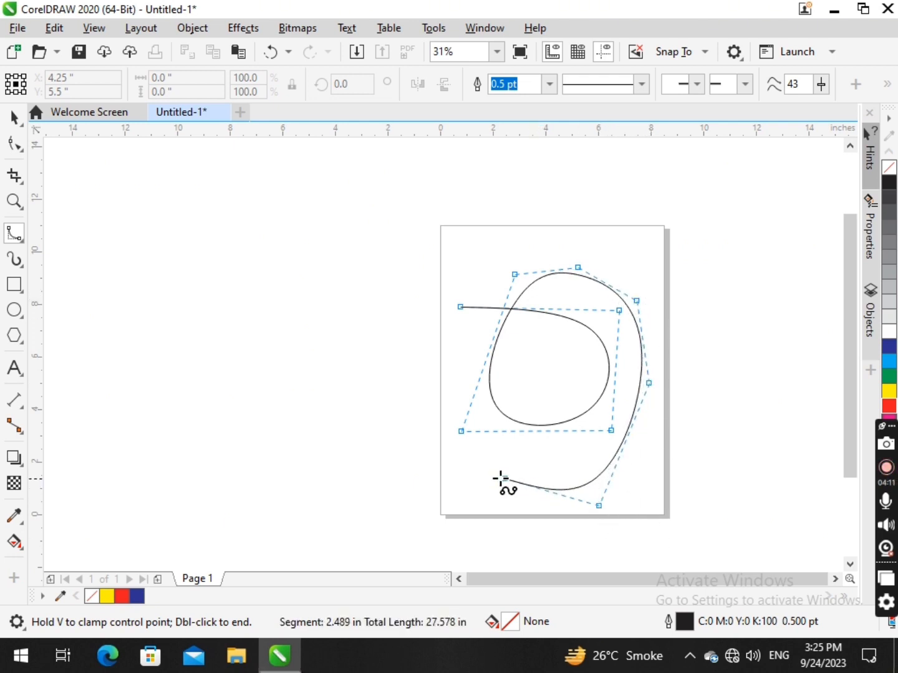
{"action": "left_click", "coordinate": [474, 458]}
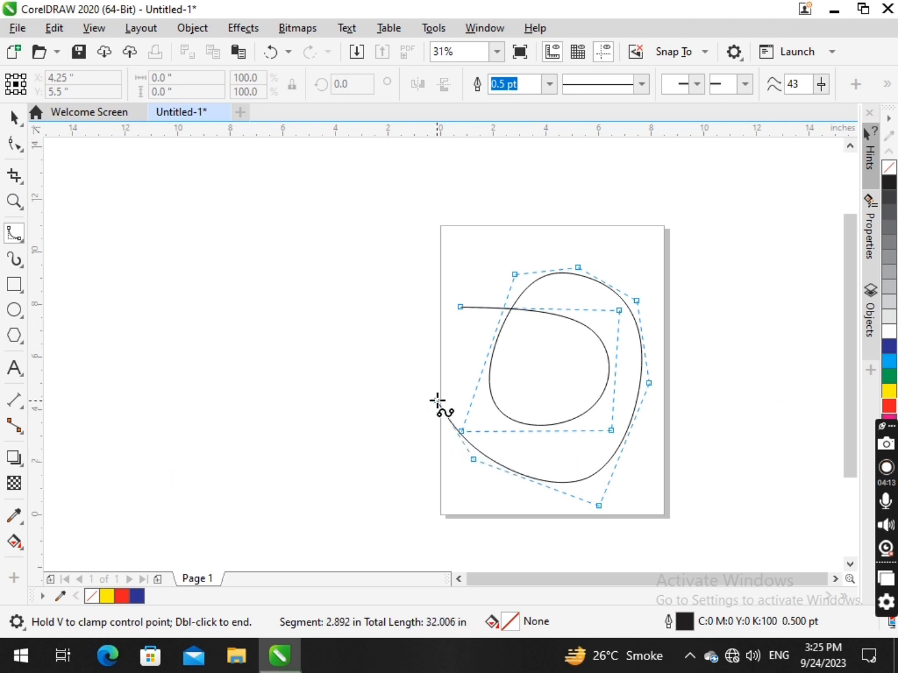
{"action": "double_click", "coordinate": [444, 356]}
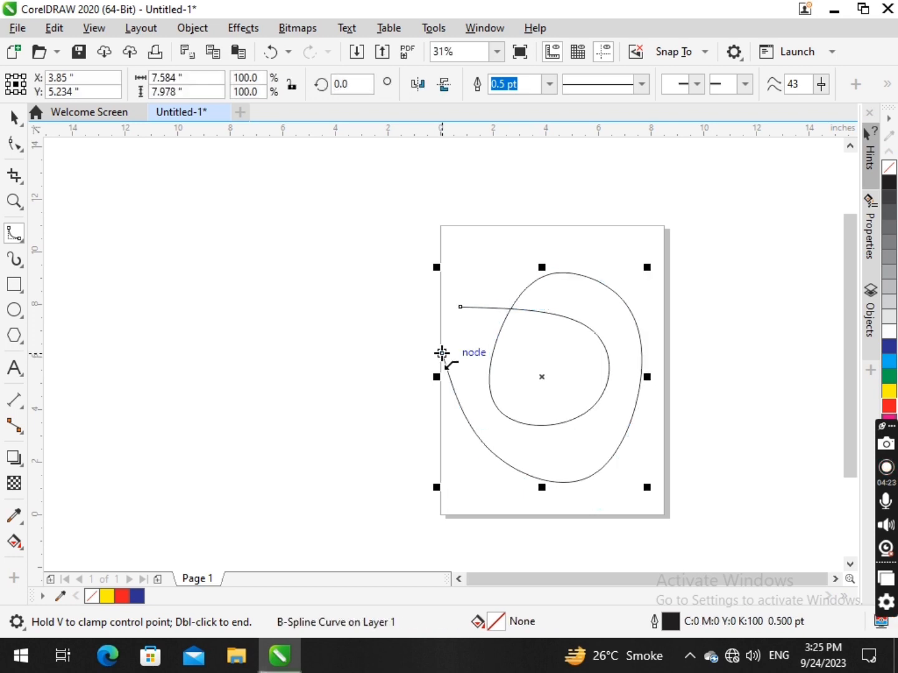
- Delete the B-Spline curve and draw an angular line through several corner points with the Polyline tool
{"action": "key", "text": "Delete"}
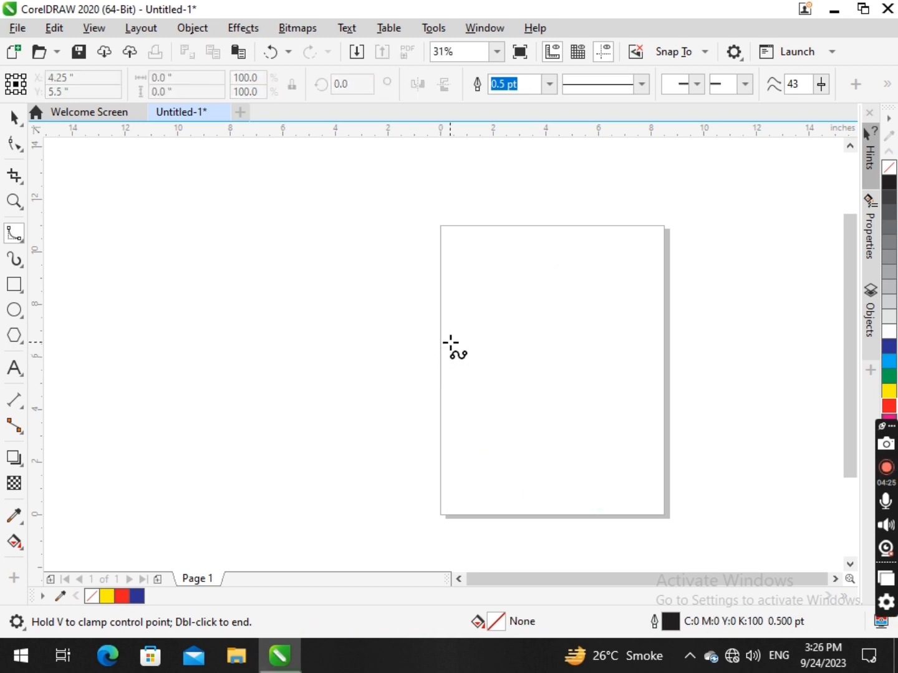
{"action": "left_click", "coordinate": [14, 232]}
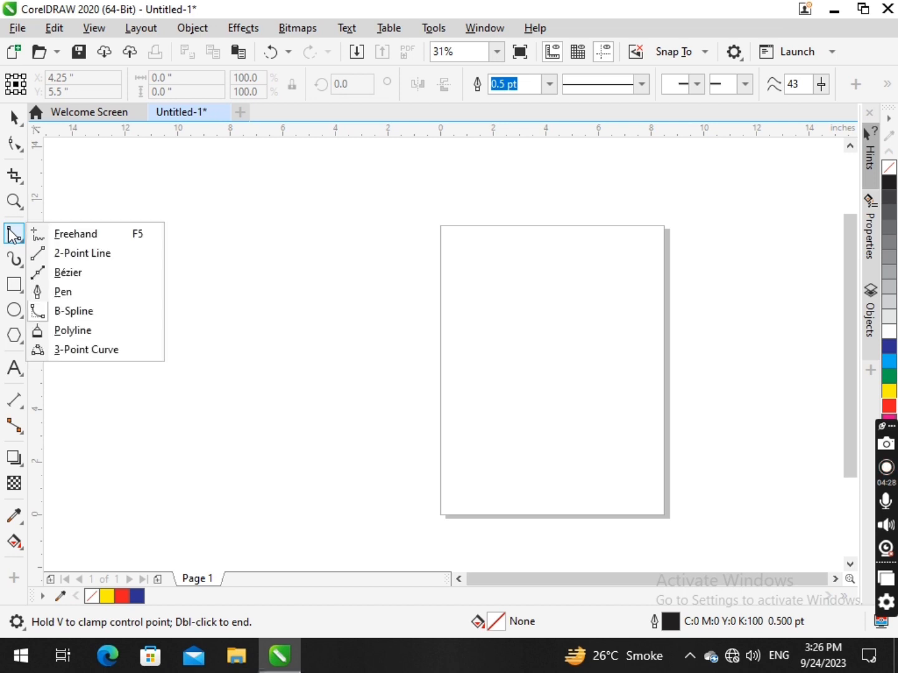
{"action": "left_click", "coordinate": [83, 332]}
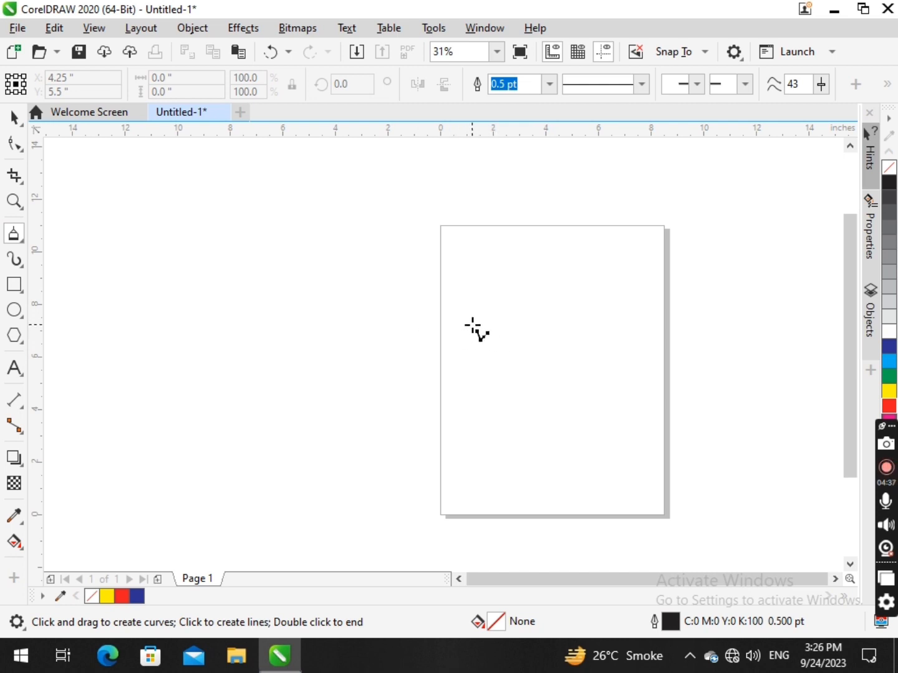
{"action": "left_click", "coordinate": [458, 321]}
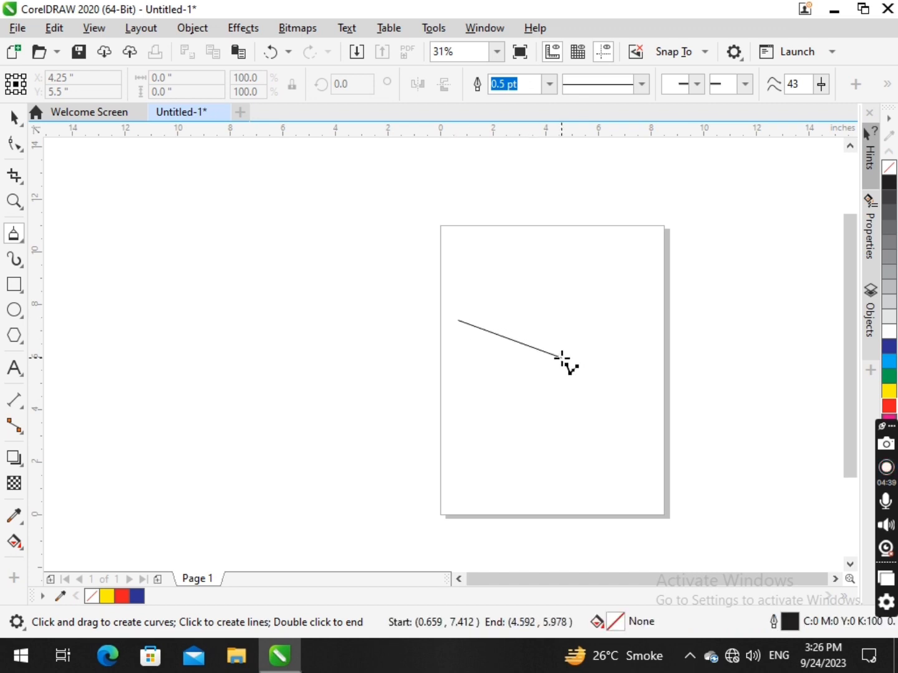
{"action": "left_click", "coordinate": [554, 356]}
{"action": "left_click", "coordinate": [604, 462]}
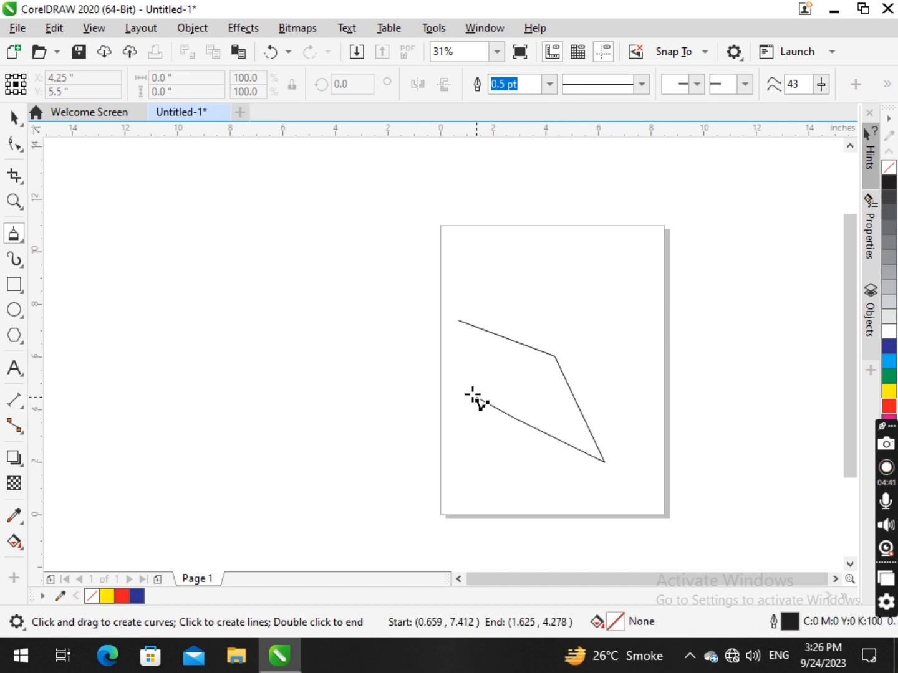
{"action": "left_click", "coordinate": [467, 392]}
{"action": "mouse_move", "coordinate": [435, 319]}
{"action": "left_mouse_down"}
{"action": "mouse_move", "coordinate": [442, 280]}
{"action": "mouse_move", "coordinate": [501, 283]}
{"action": "mouse_move", "coordinate": [562, 298]}
{"action": "mouse_move", "coordinate": [583, 337]}
{"action": "mouse_move", "coordinate": [494, 256]}
{"action": "mouse_move", "coordinate": [601, 281]}
{"action": "mouse_move", "coordinate": [569, 381]}
{"action": "mouse_move", "coordinate": [380, 341]}
{"action": "mouse_move", "coordinate": [406, 182]}
{"action": "mouse_move", "coordinate": [301, 425]}
{"action": "mouse_move", "coordinate": [291, 238]}
{"action": "mouse_move", "coordinate": [230, 290]}
{"action": "mouse_move", "coordinate": [300, 407]}
{"action": "mouse_move", "coordinate": [376, 368]}
{"action": "mouse_move", "coordinate": [472, 344]}
{"action": "mouse_move", "coordinate": [467, 391]}
{"action": "left_mouse_up"}
{"action": "double_click", "coordinate": [467, 391]}
- Delete the polyline from the page and dismiss the ScreenRec microphone warning
{"action": "key", "text": "Delete"}
{"action": "left_click", "coordinate": [504, 334]}
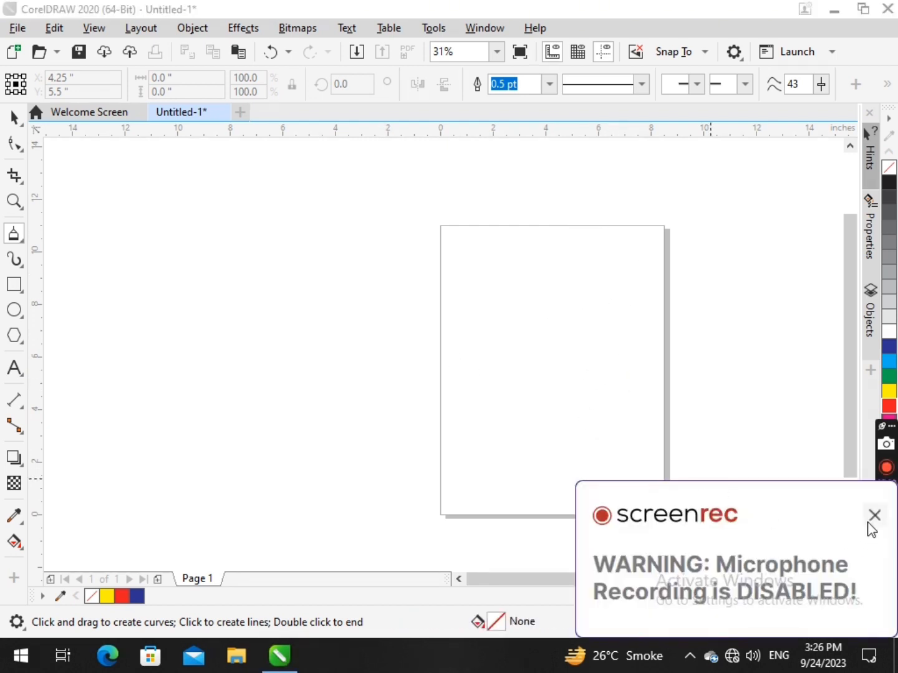
{"action": "left_click", "coordinate": [874, 516]}
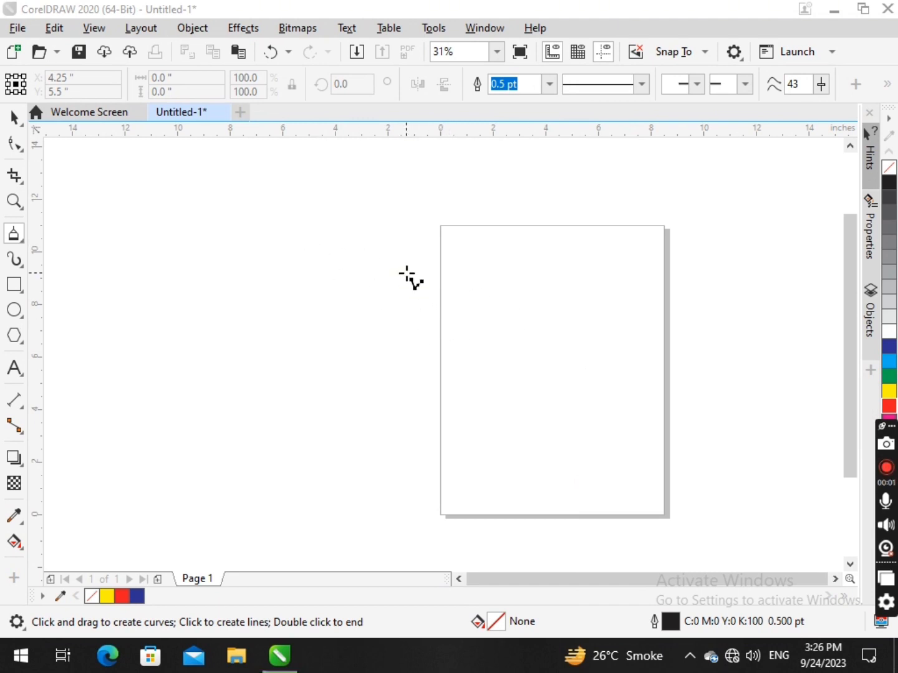
- Draw an open Polyline path combining large arc segments with a wavy freehand stretch across the page, and delete it
{"action": "left_click", "coordinate": [444, 299]}
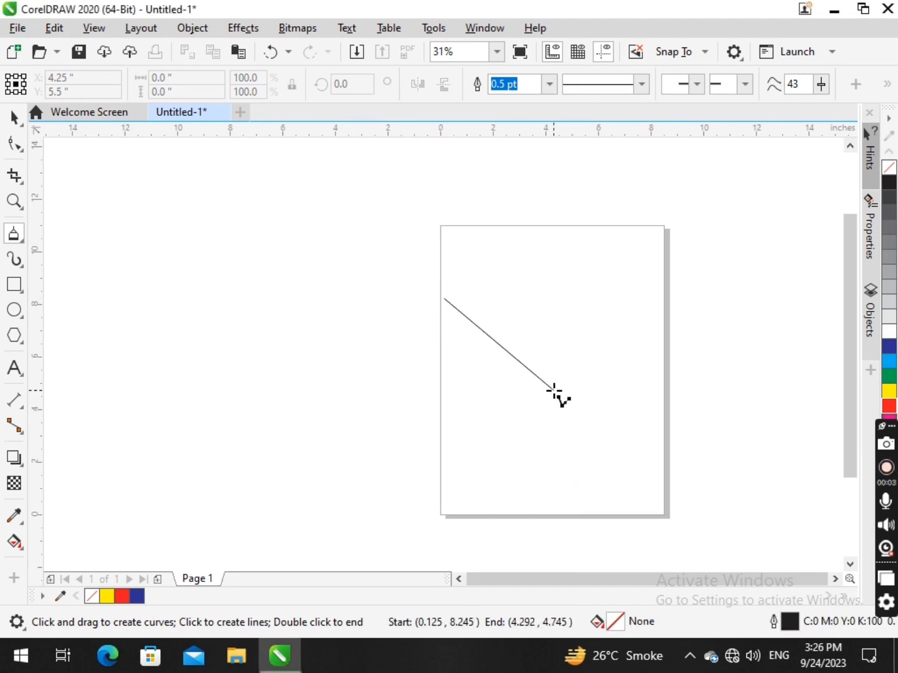
{"action": "key", "text": "alt"}
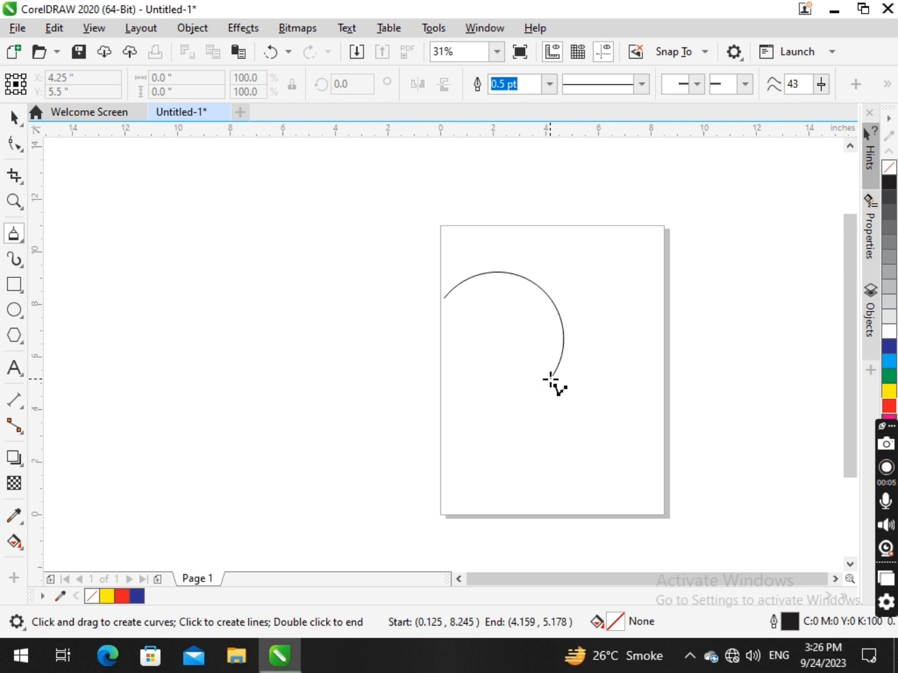
{"action": "key", "text": "alt"}
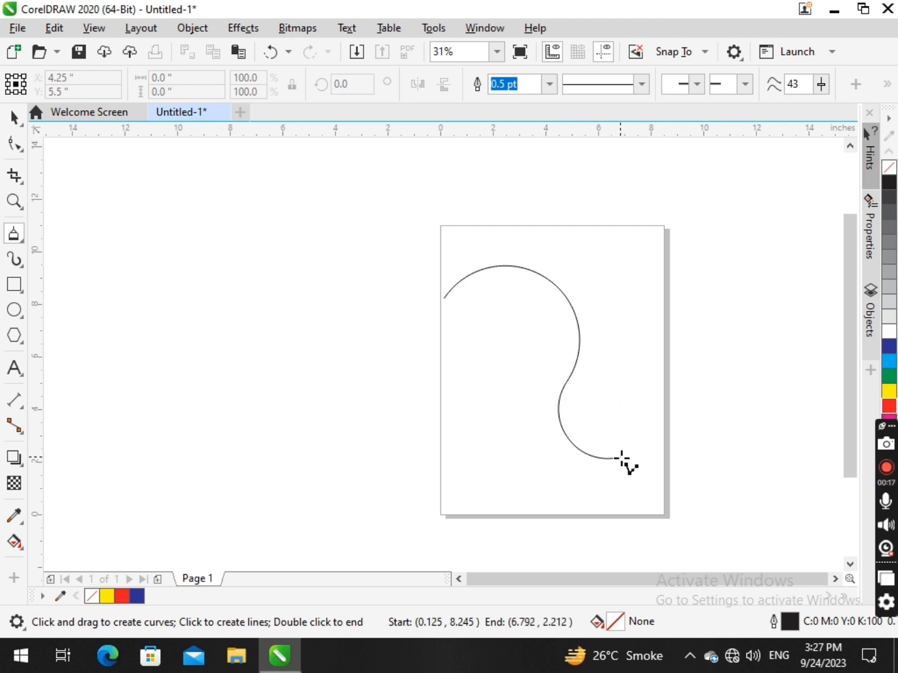
{"action": "left_click", "coordinate": [643, 473]}
{"action": "mouse_move", "coordinate": [642, 335]}
{"action": "left_mouse_down"}
{"action": "mouse_move", "coordinate": [589, 254]}
{"action": "mouse_move", "coordinate": [517, 217]}
{"action": "mouse_move", "coordinate": [481, 222]}
{"action": "mouse_move", "coordinate": [461, 270]}
{"action": "mouse_move", "coordinate": [477, 370]}
{"action": "mouse_move", "coordinate": [493, 403]}
{"action": "left_mouse_up"}
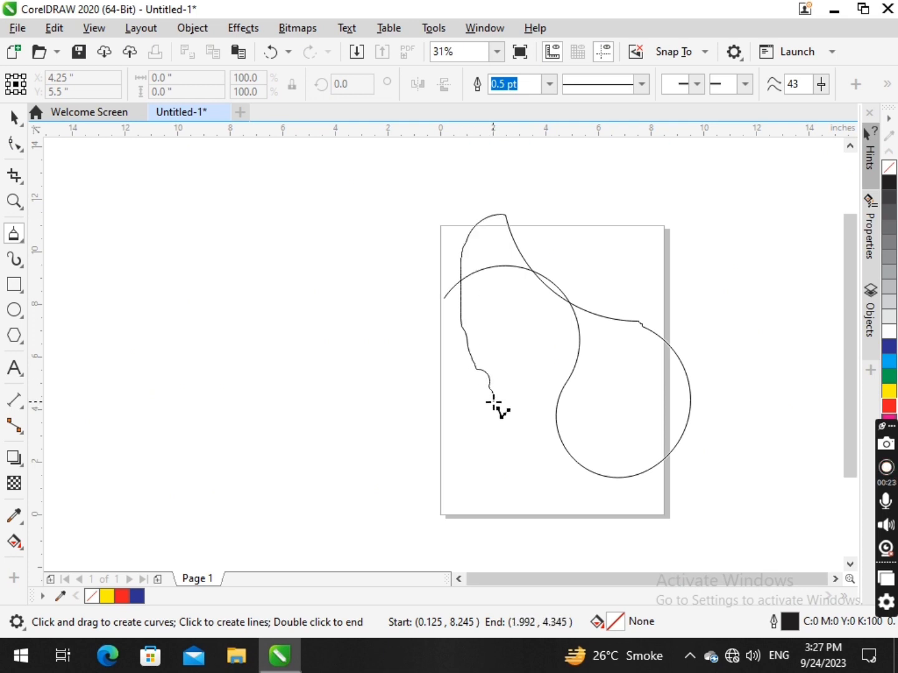
{"action": "double_click", "coordinate": [493, 402]}
{"action": "key", "text": "Delete"}
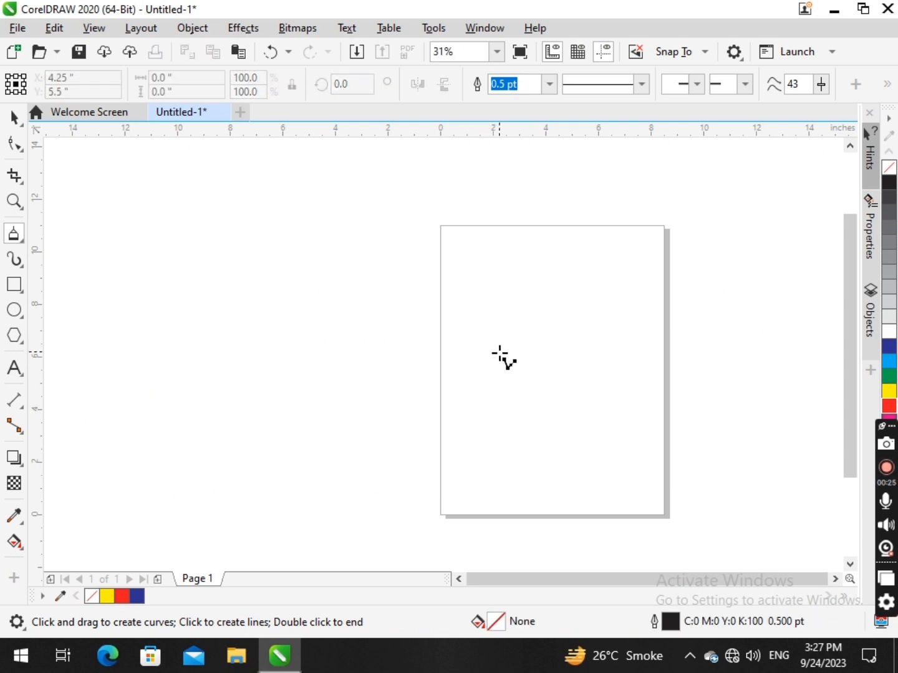
- Draw a Polyline path about 20.8 by 7.2 inches mixing an arc, straight and freehand segments, and delete it
{"action": "left_click", "coordinate": [496, 324]}
{"action": "left_click_drag", "start_coordinate": [502, 416], "coordinate": [512, 425]}
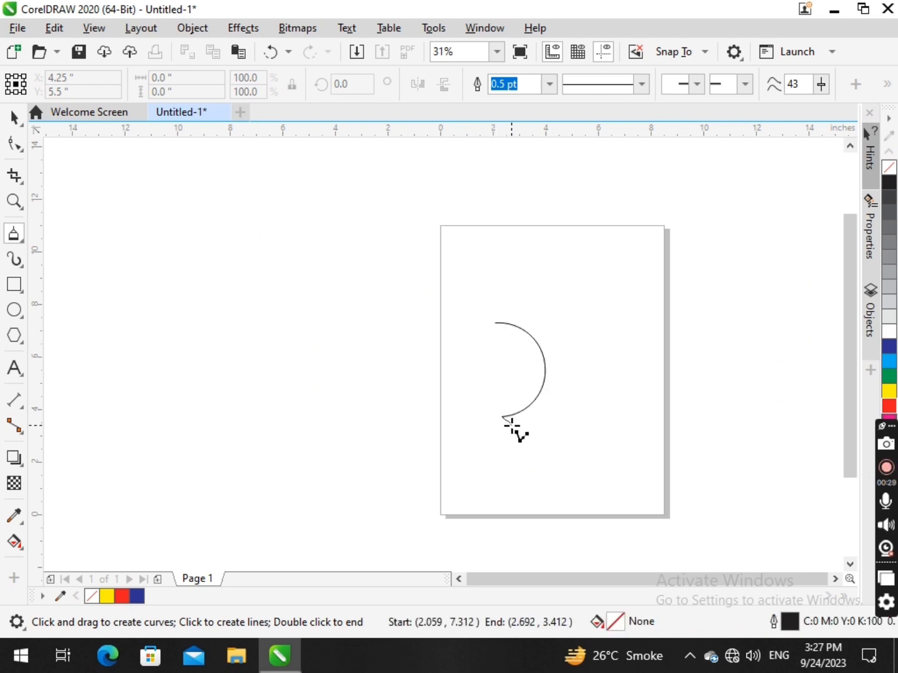
{"action": "mouse_move", "coordinate": [602, 389]}
{"action": "left_mouse_down"}
{"action": "mouse_move", "coordinate": [580, 328]}
{"action": "mouse_move", "coordinate": [546, 305]}
{"action": "mouse_move", "coordinate": [525, 301]}
{"action": "mouse_move", "coordinate": [521, 320]}
{"action": "left_mouse_up"}
{"action": "left_click", "coordinate": [528, 276]}
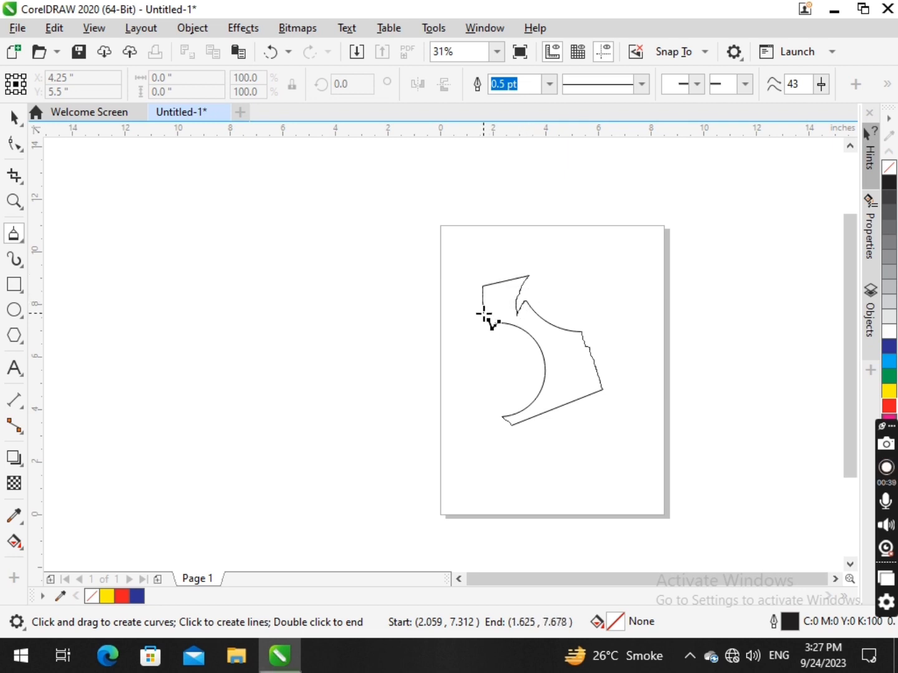
{"action": "left_click_drag", "start_coordinate": [467, 338], "coordinate": [453, 340]}
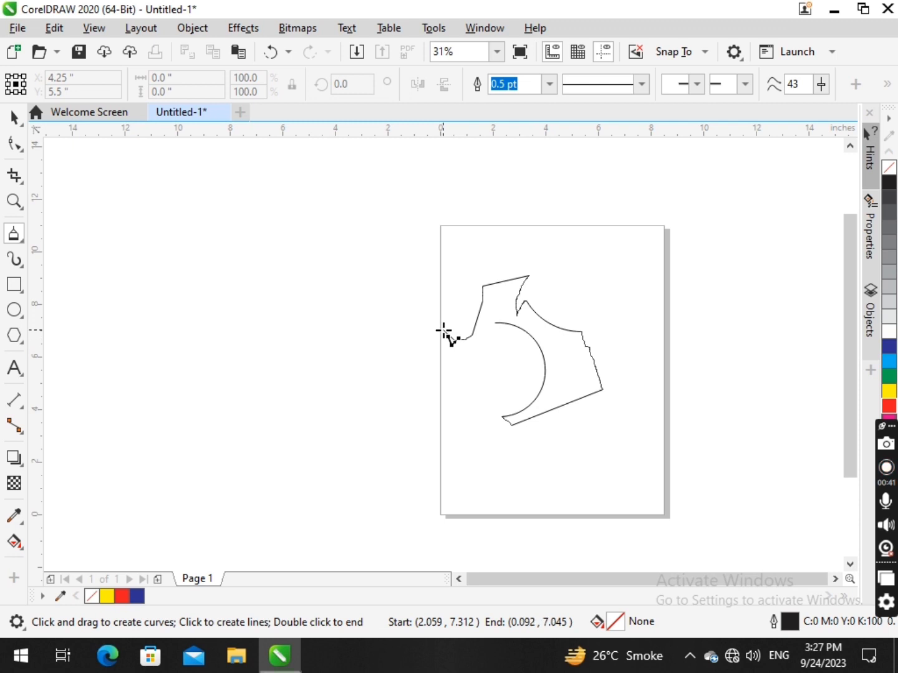
{"action": "double_click", "coordinate": [244, 325]}
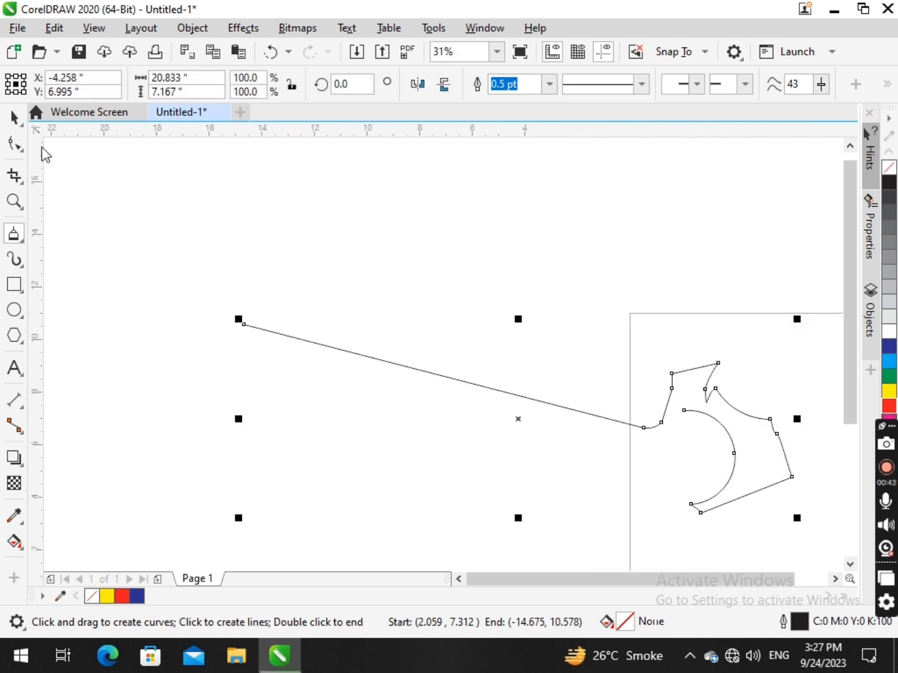
{"action": "key", "text": "Delete"}
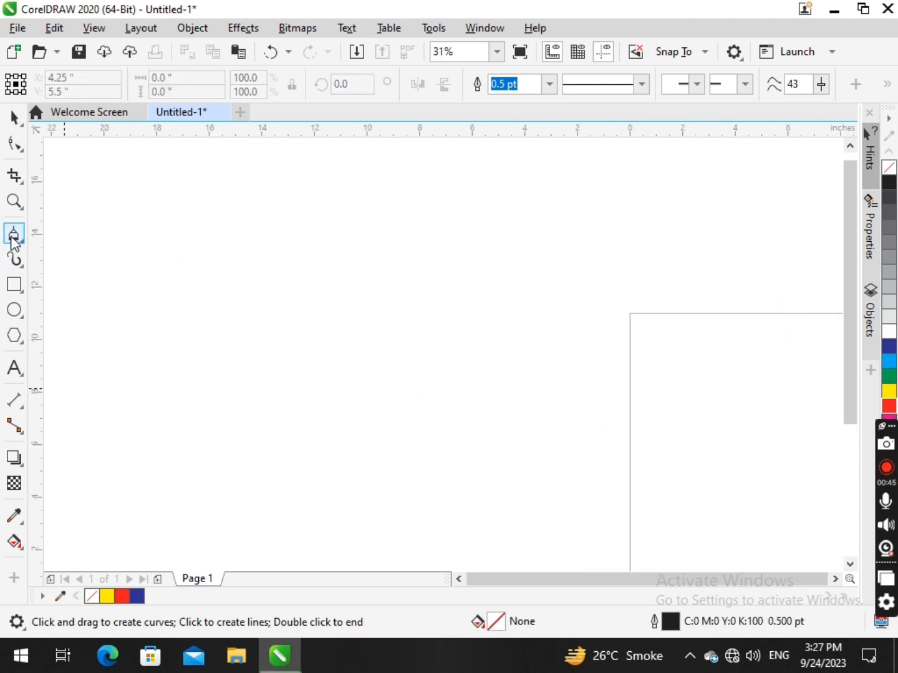
- Draw a downward-bulging 3-Point Curve about 7.7 inches wide and 3.07 inches deep across the middle of the page
{"action": "left_click", "coordinate": [16, 235]}
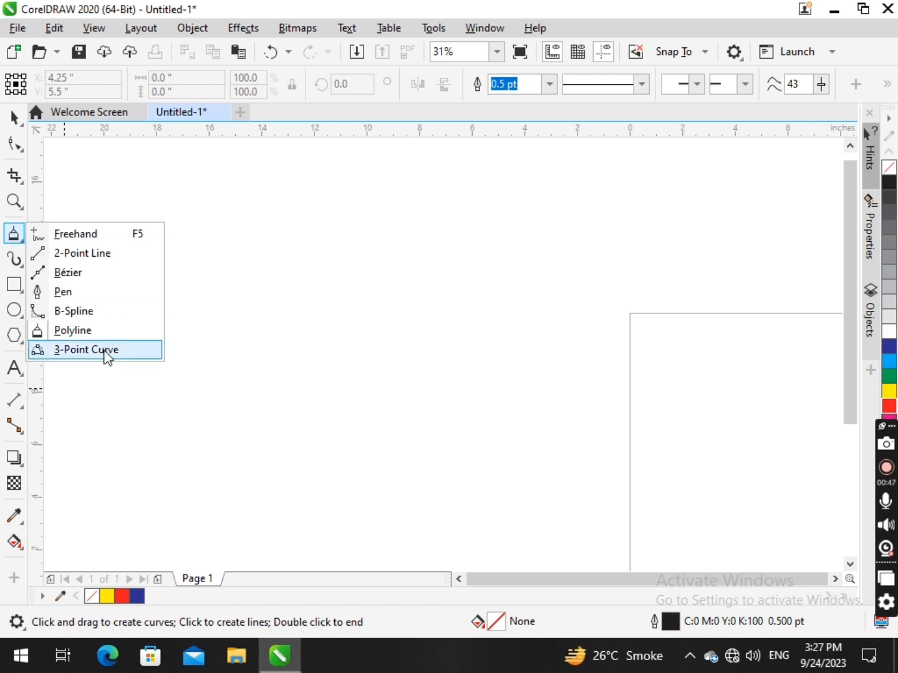
{"action": "left_click", "coordinate": [110, 353]}
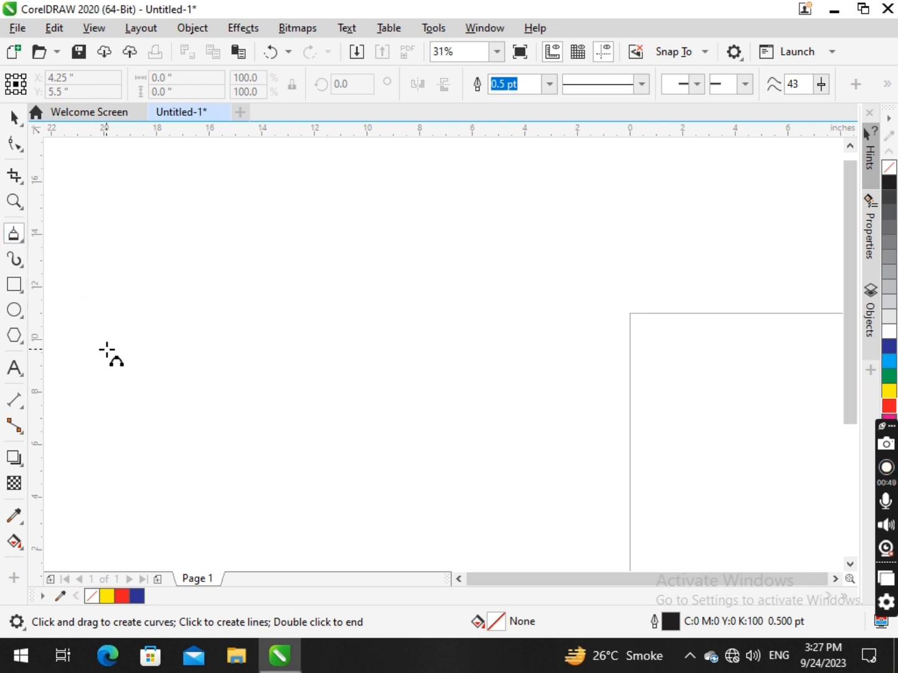
{"action": "scroll", "coordinate": [469, 324], "scroll_direction": "down", "scroll_amount": 3}
{"action": "scroll", "coordinate": [492, 326], "scroll_direction": "up", "scroll_amount": 3}
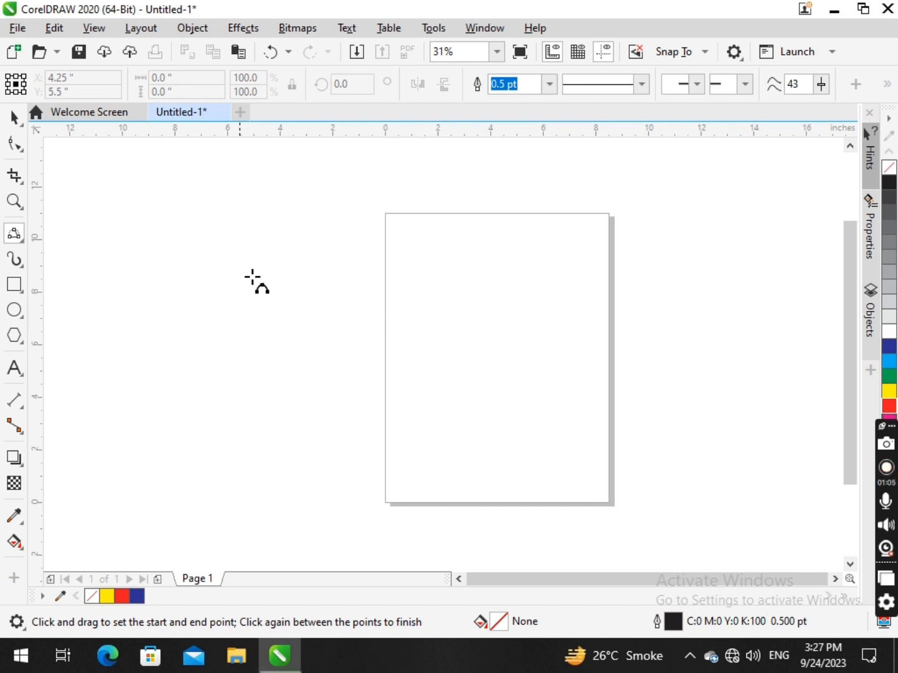
{"action": "left_click_drag", "start_coordinate": [398, 329], "coordinate": [600, 333]}
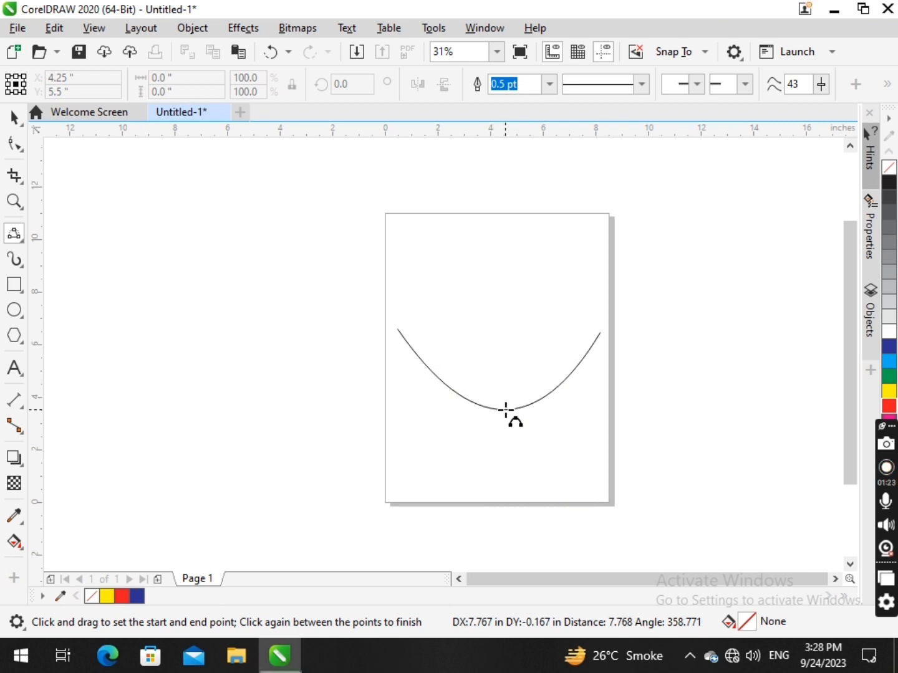
{"action": "left_click", "coordinate": [506, 410]}
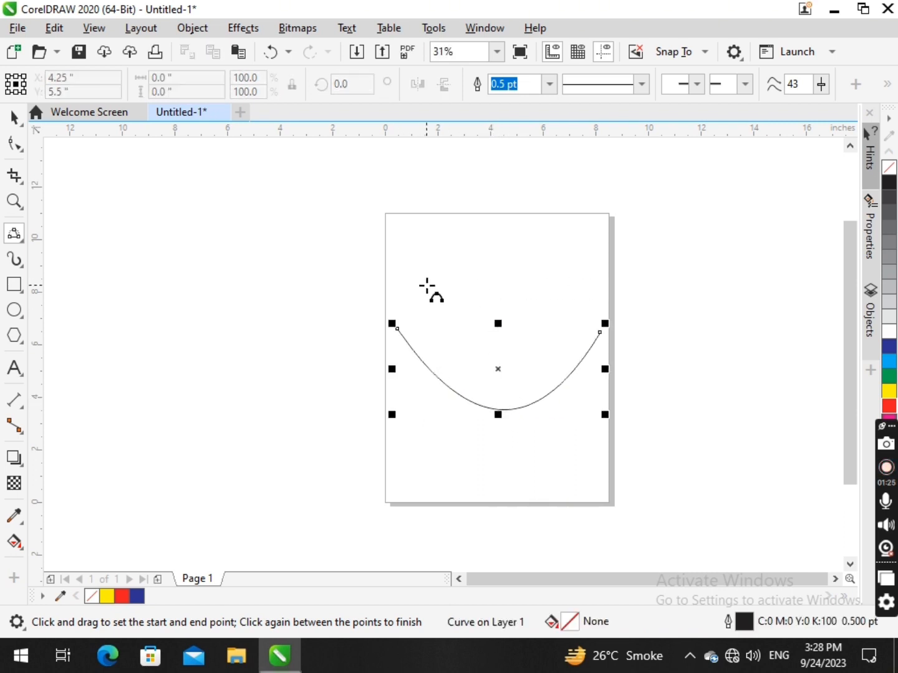
- Draw an arched 3-Point Curve about 8.73 by 4.55 inches above the U-shaped curve
{"action": "left_click_drag", "start_coordinate": [427, 285], "coordinate": [659, 292]}
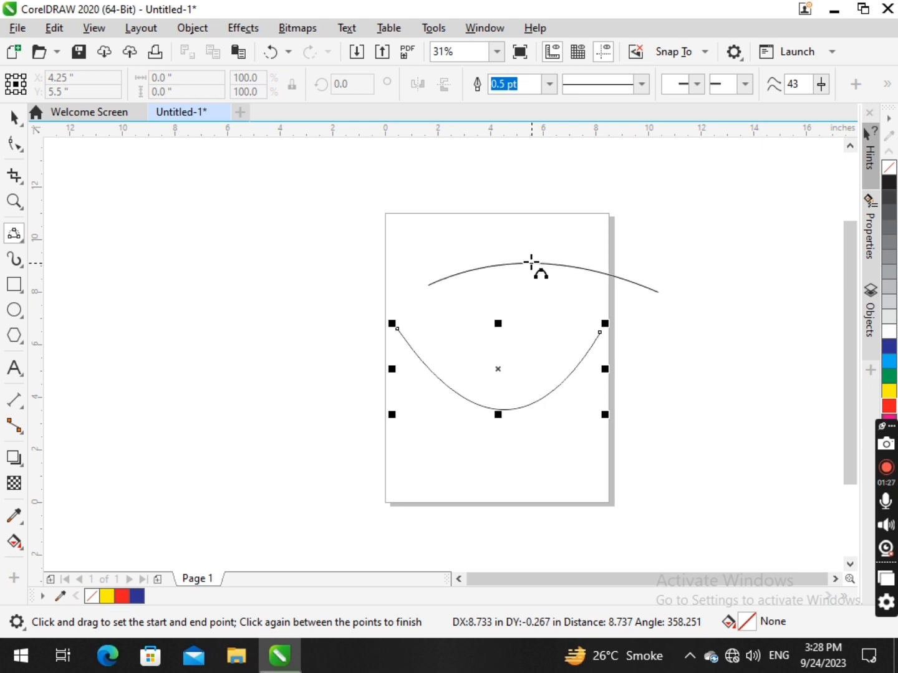
{"action": "left_click", "coordinate": [565, 174]}
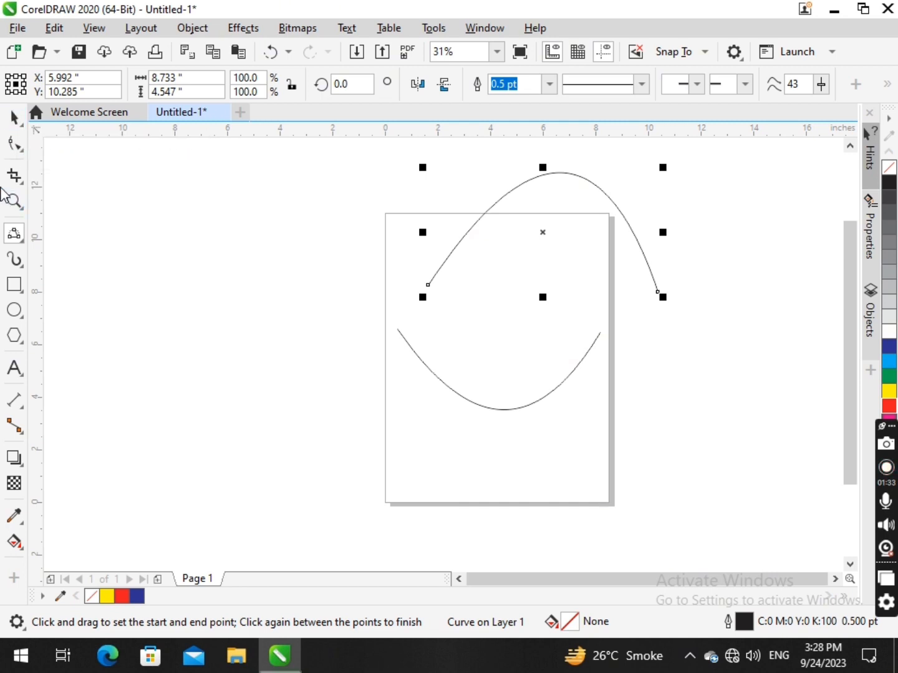
{"action": "left_click", "coordinate": [17, 238]}
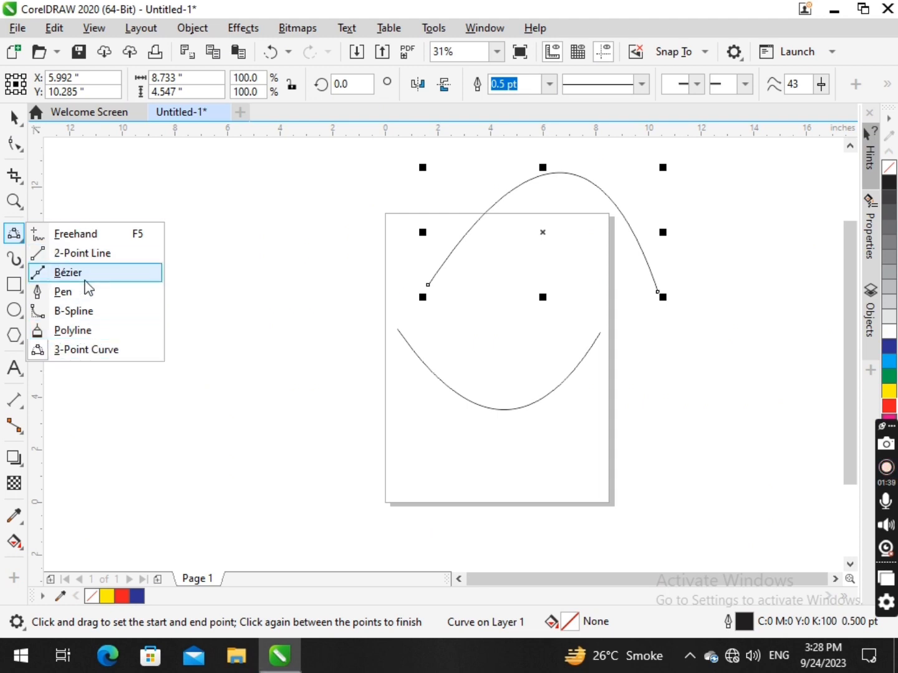
{"action": "left_click", "coordinate": [600, 250]}
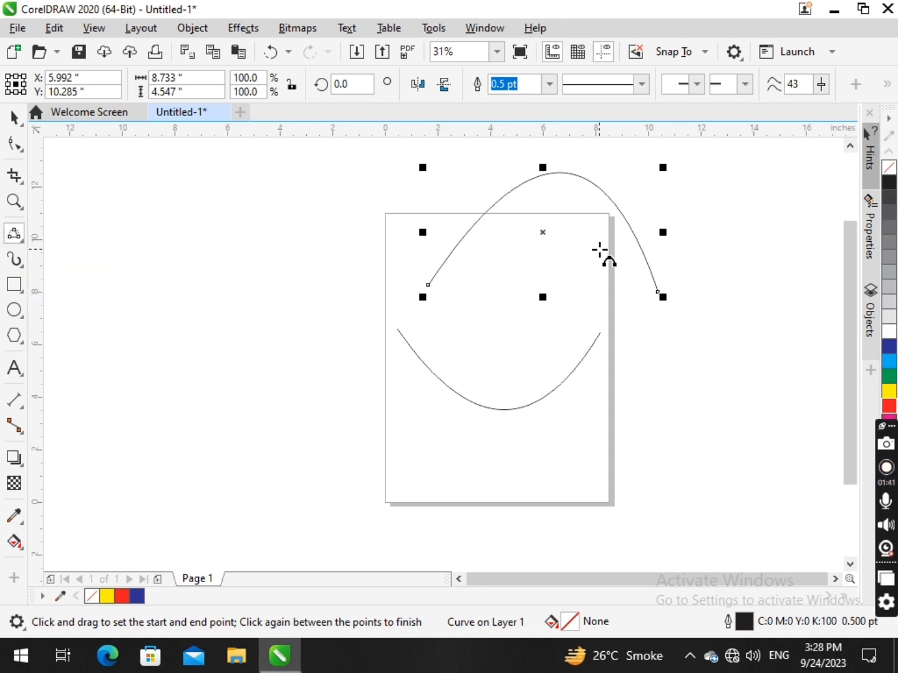
- Delete the arched curve and move the U-shaped curve up and left, centring it at about X 3.4, Y 7.15 inches
{"action": "left_click", "coordinate": [5, 118]}
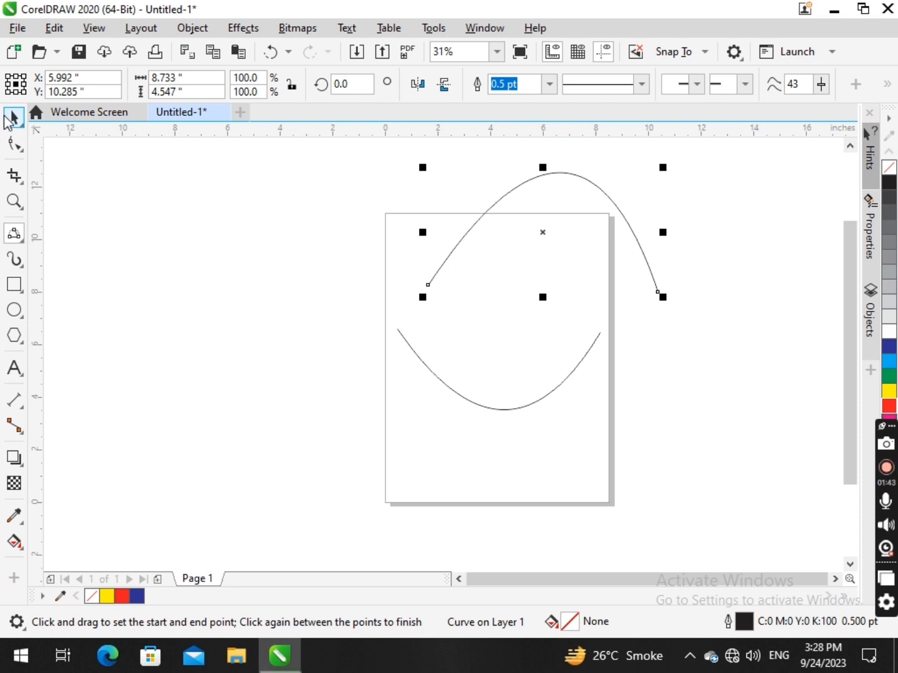
{"action": "key", "text": "Delete"}
{"action": "left_click_drag", "start_coordinate": [534, 399], "coordinate": [513, 347]}
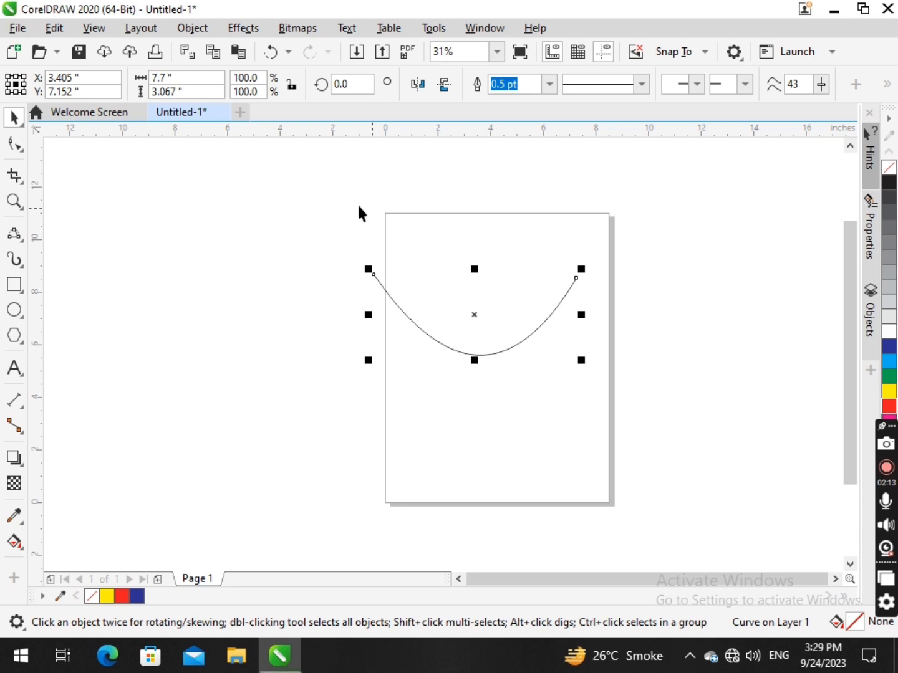
{"action": "left_click", "coordinate": [13, 233]}
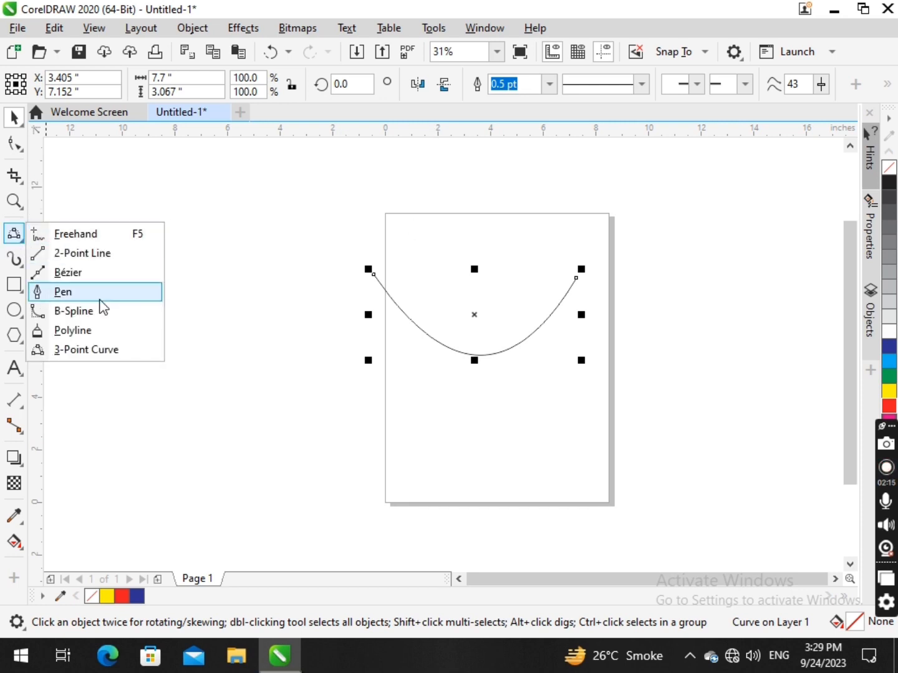